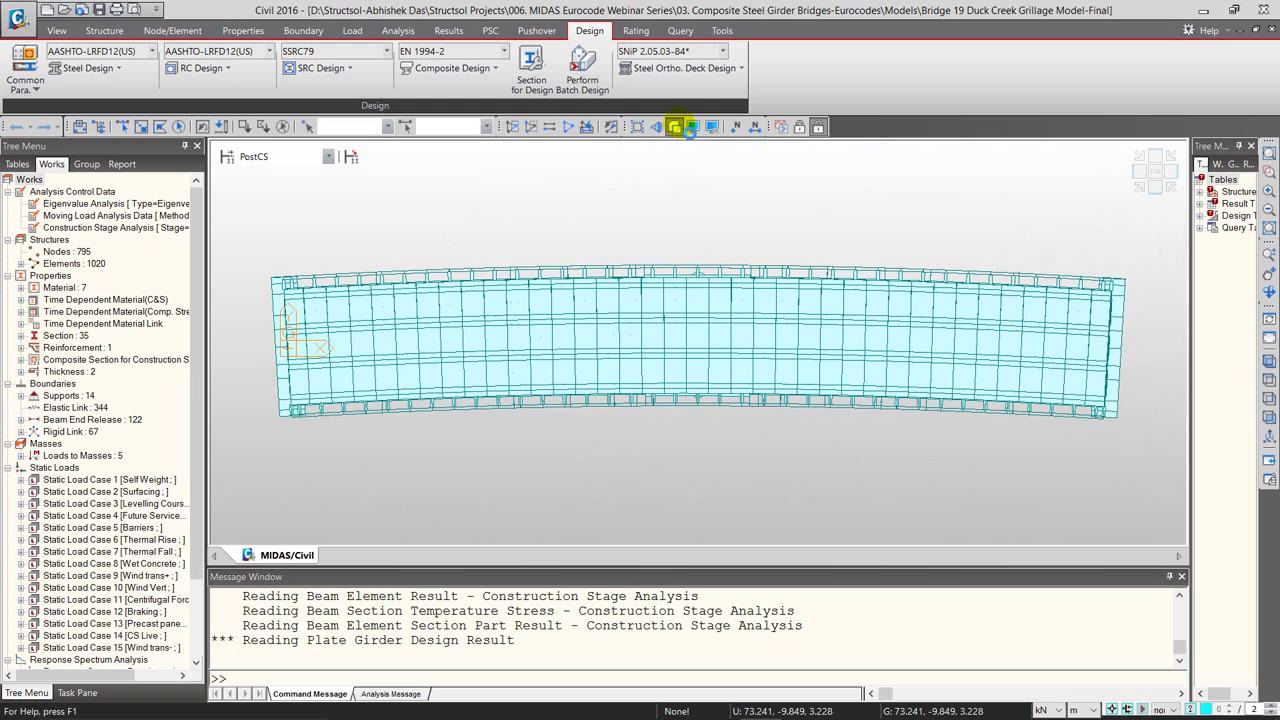
- Show the whole bridge model as a wireframe and inspect it from the front and in isometric view
left_click(675, 126)
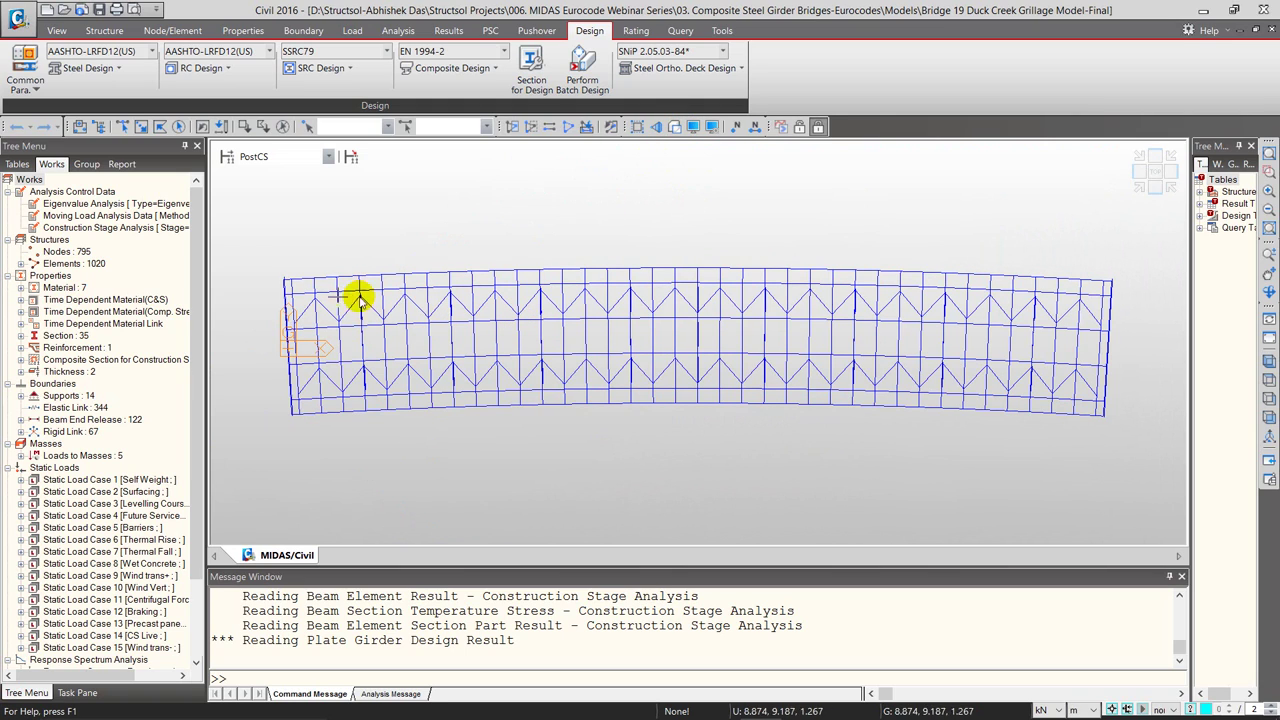
left_click(1145, 196)
left_click(1158, 192)
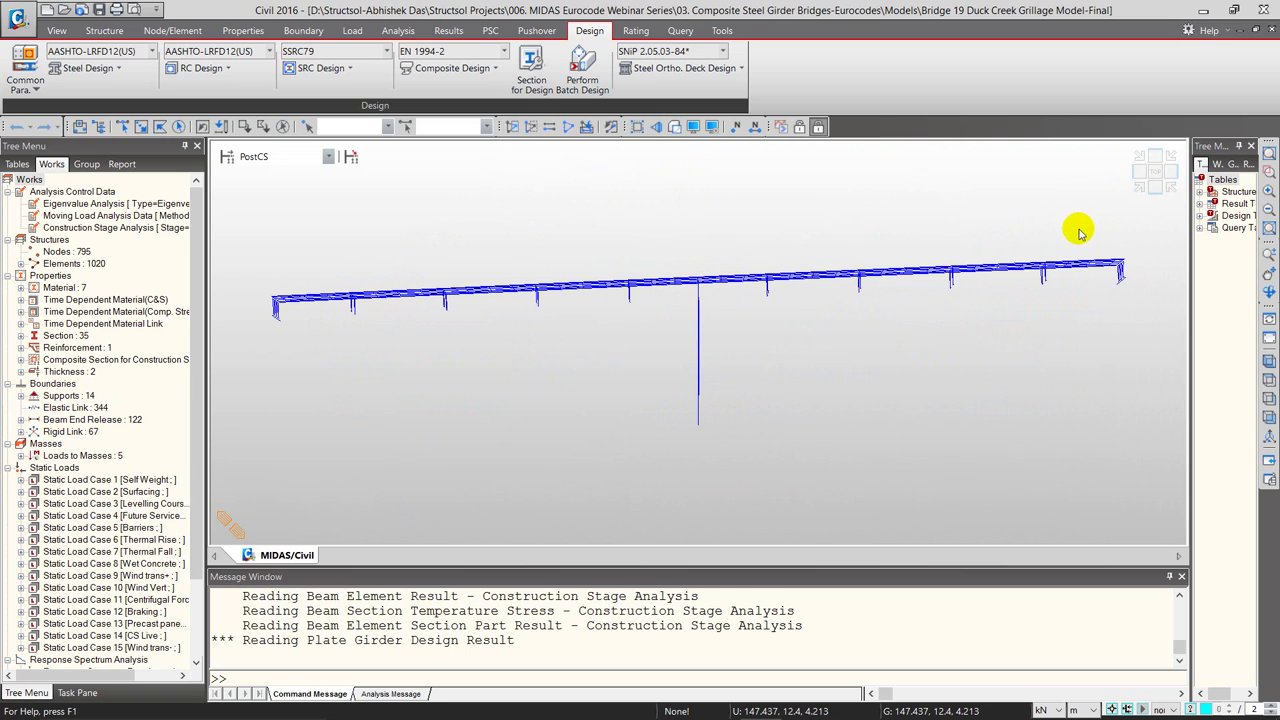
left_click(1142, 190)
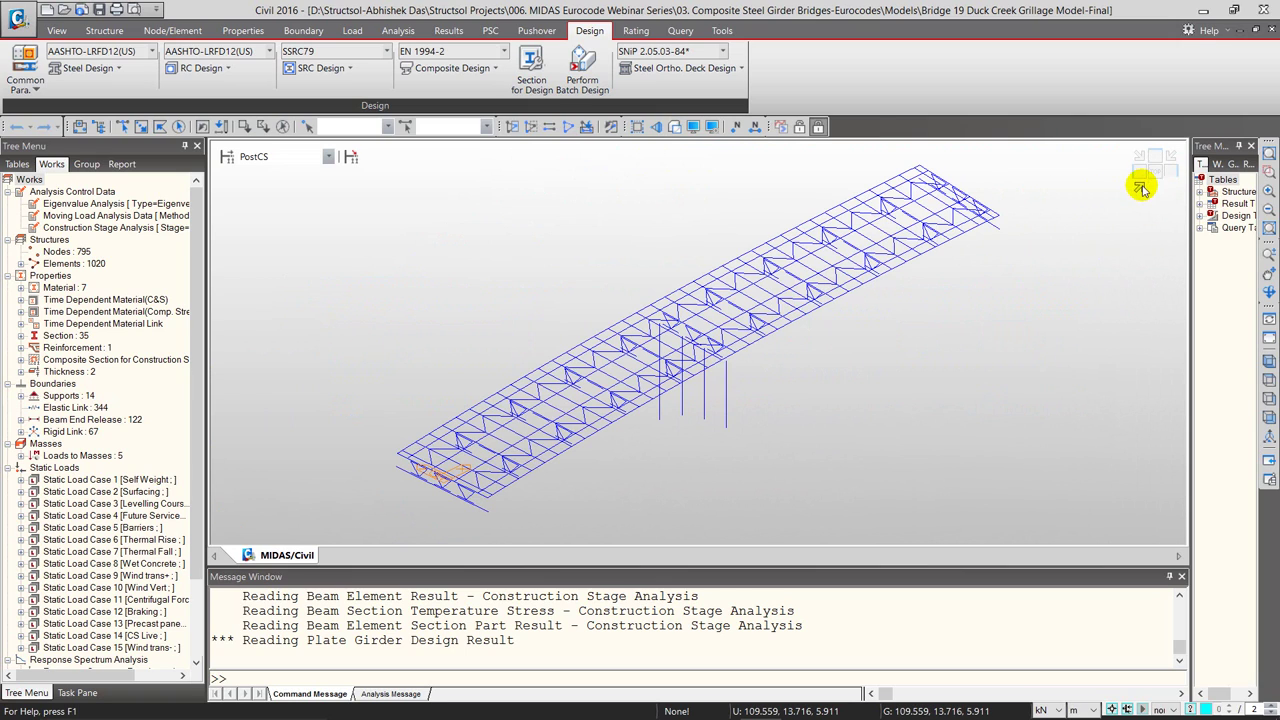
left_click(669, 131)
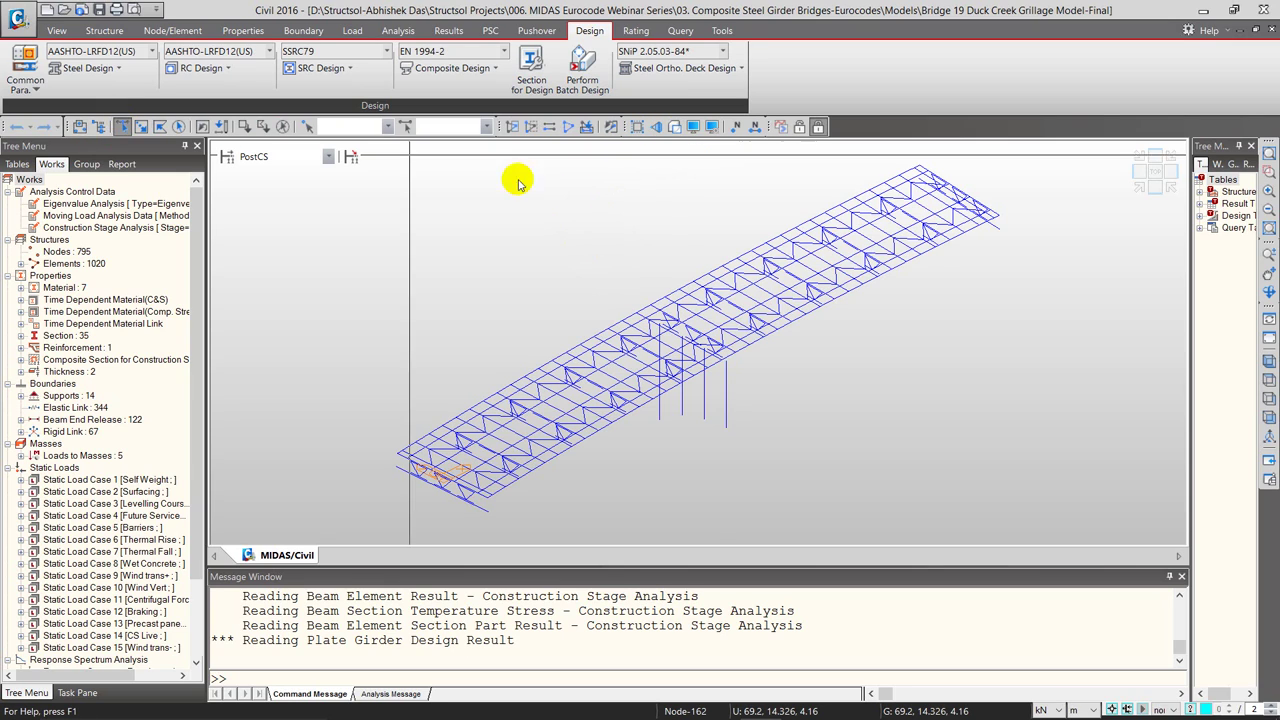
- Select a transverse strip of elements across the full deck width in plan, isolate it, and show it in isometric view
left_click(1157, 173)
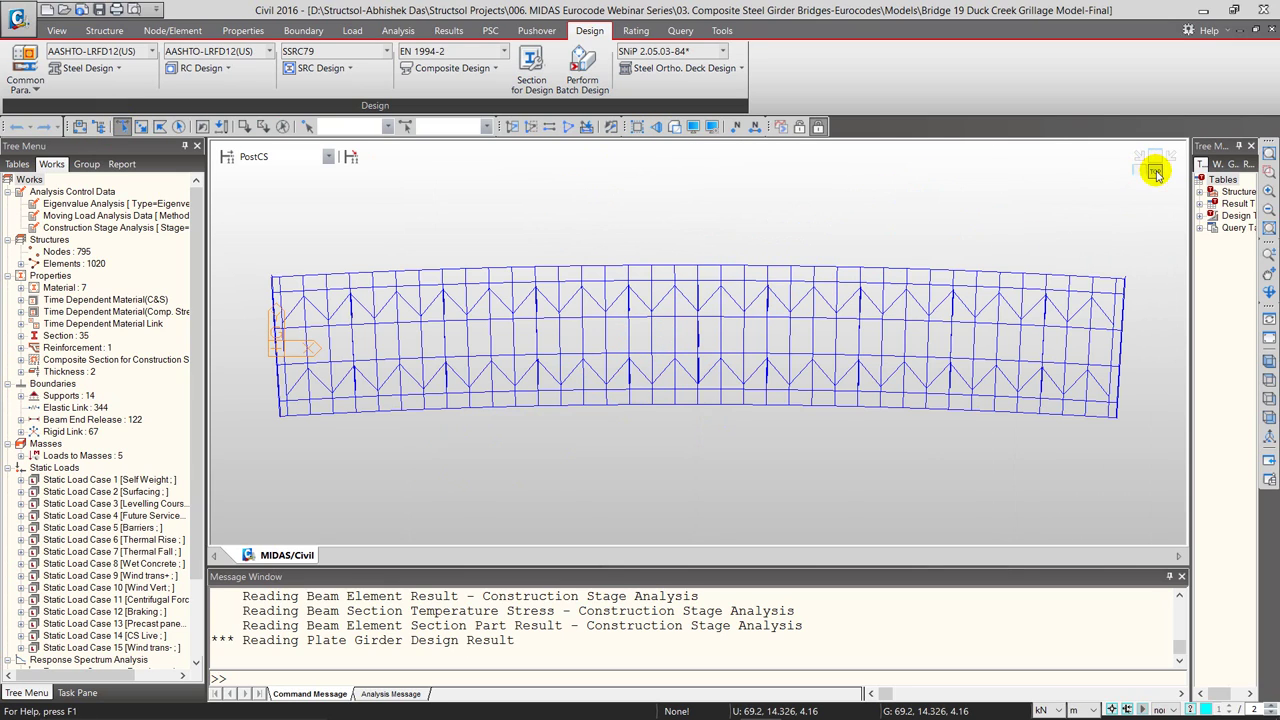
left_click(160, 128)
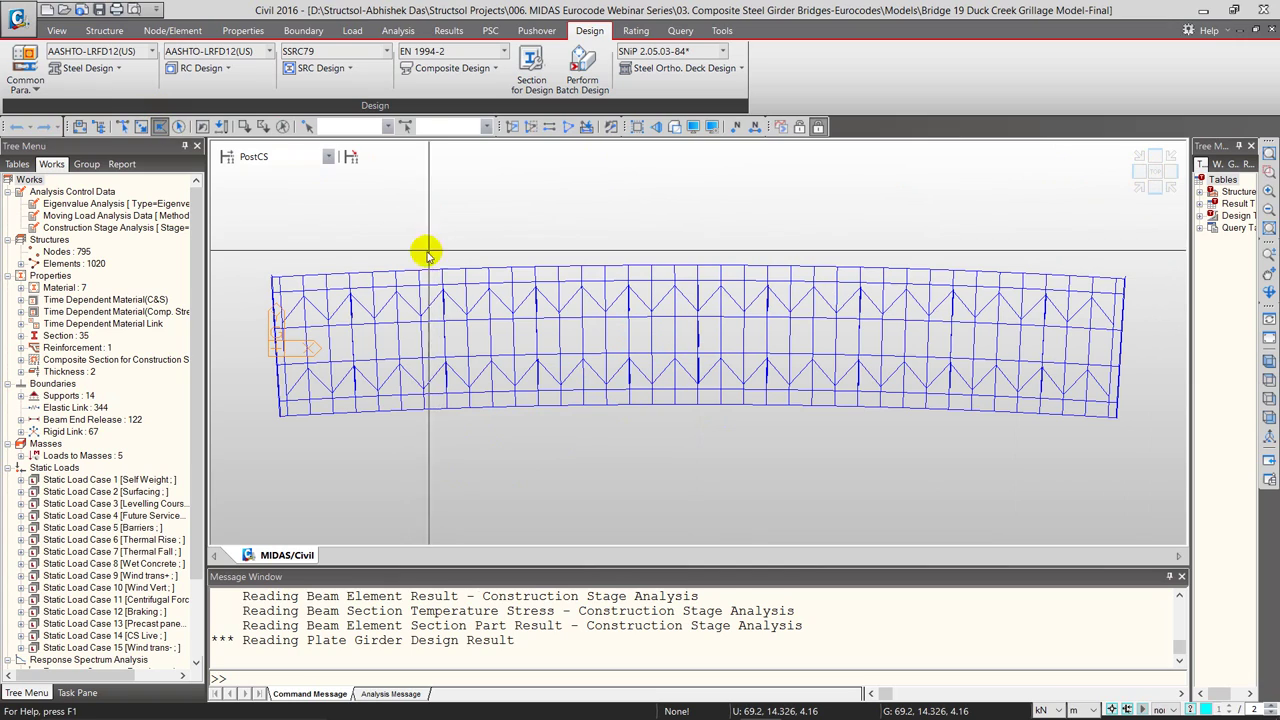
left_click(475, 432)
double_click(471, 229)
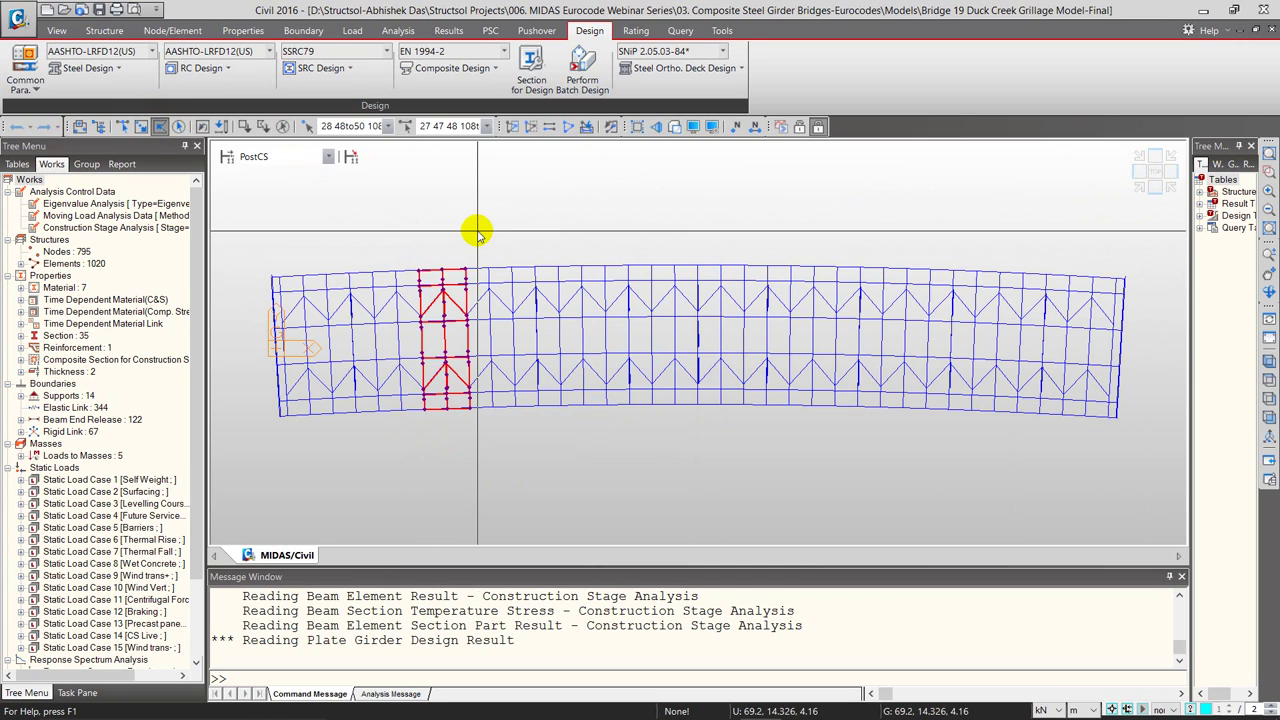
key("ctrl+F2")
left_click(1148, 192)
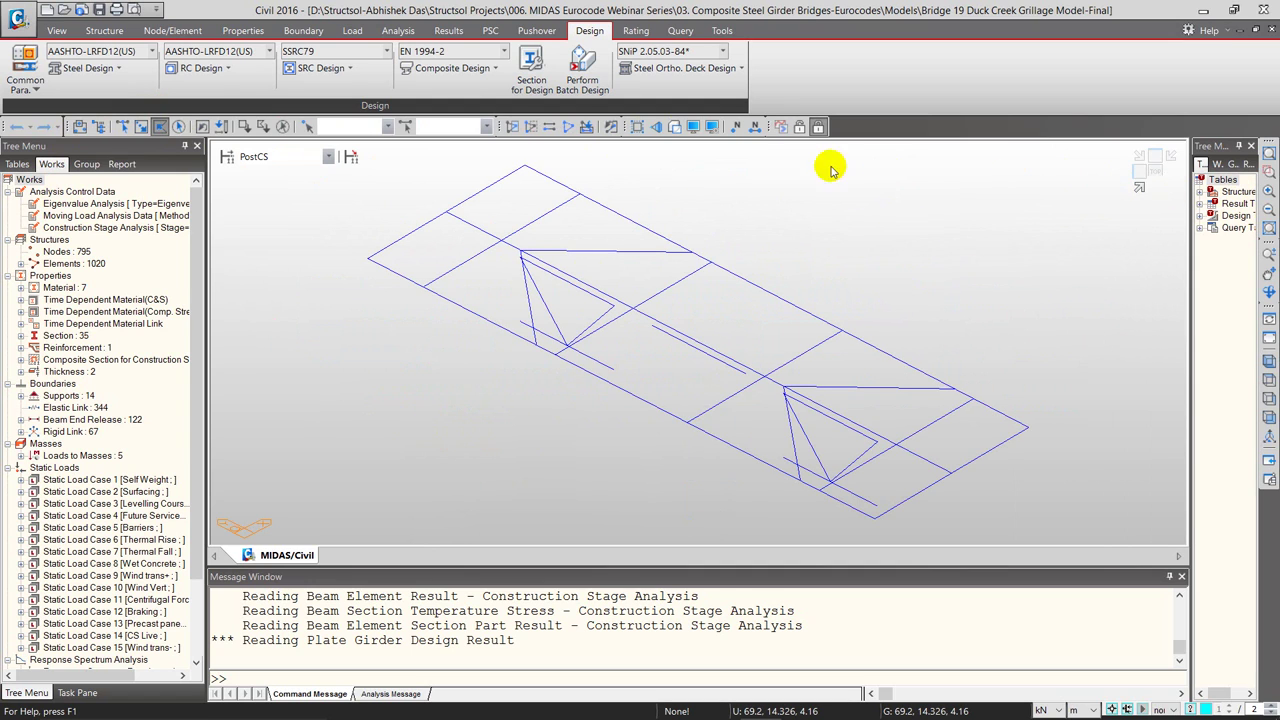
- Show the isolated strip with its rendered section shapes and examine the tub girders and bracing end-on
left_click(674, 126)
mouse_move(642, 330)
middle_mouse_down("ctrl")
mouse_move(646, 354)
mouse_move(706, 300)
mouse_move(718, 322)
mouse_move(698, 330)
mouse_move(698, 314)
mouse_move(714, 323)
middle_mouse_up("ctrl")
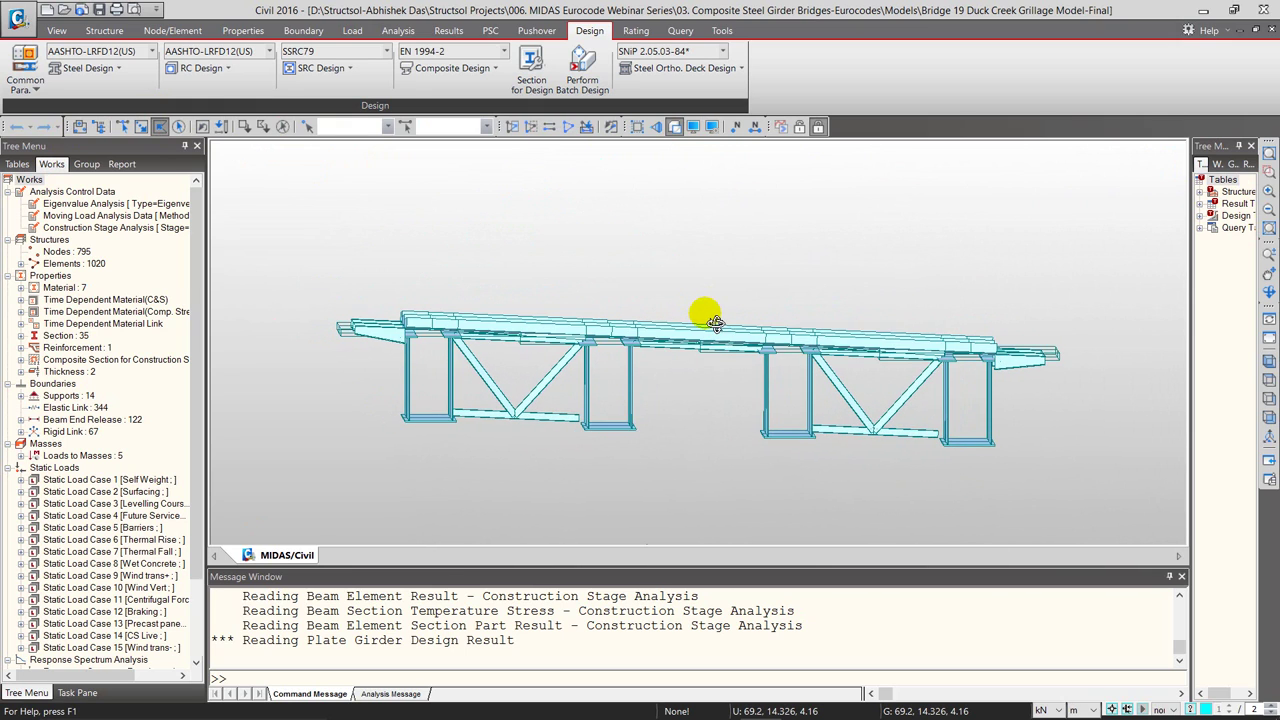
scroll(674, 320, "down", 2)
left_click(603, 347)
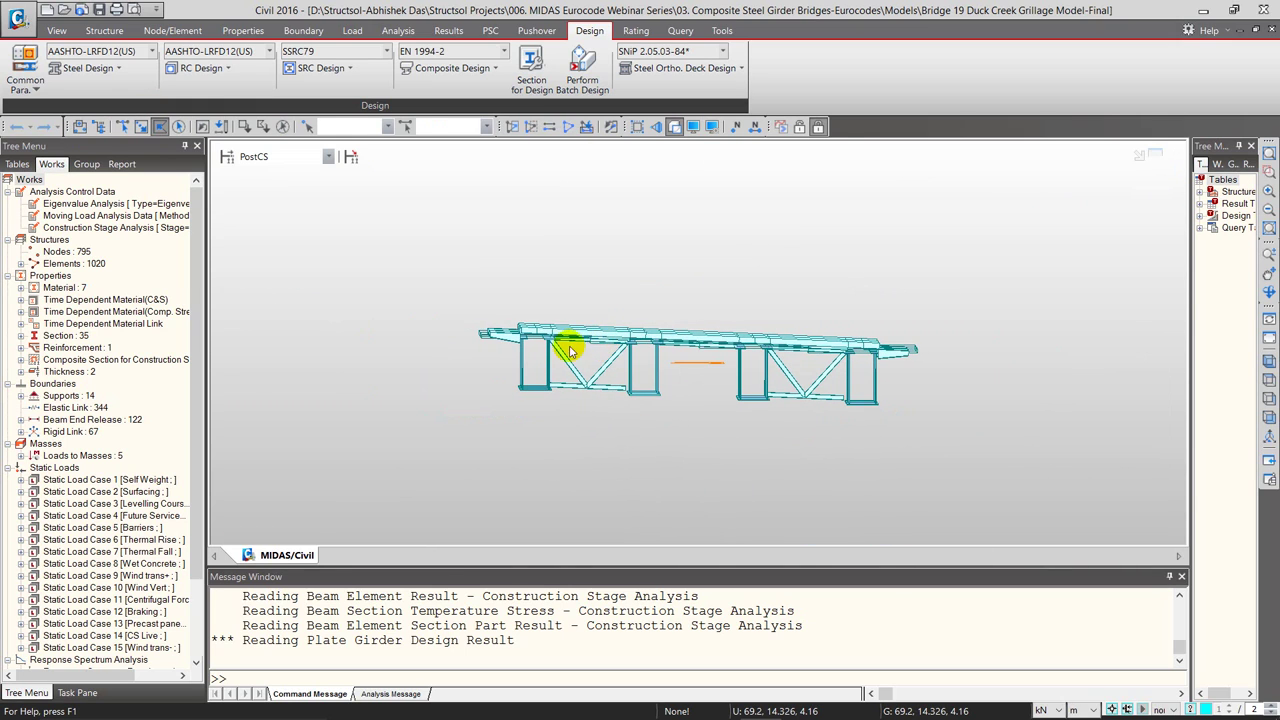
- Open the properties of section 22, GT-B-pour1
left_click(24, 338)
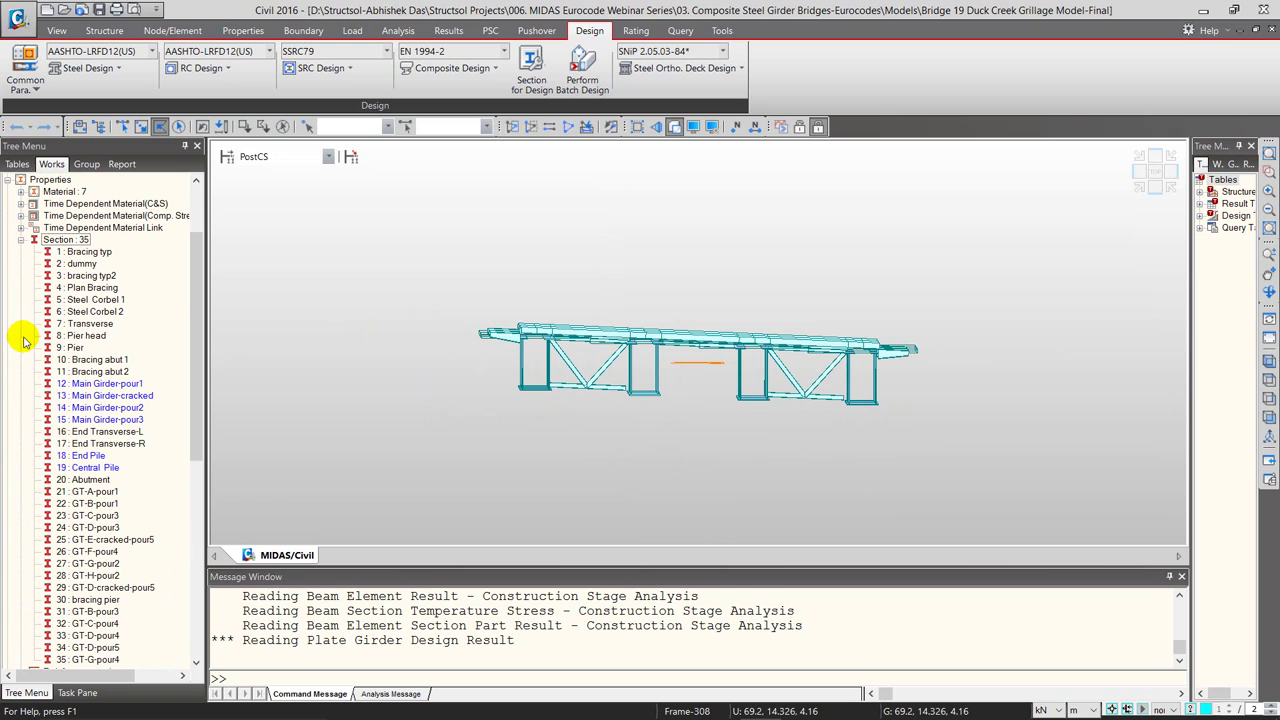
right_click(85, 505)
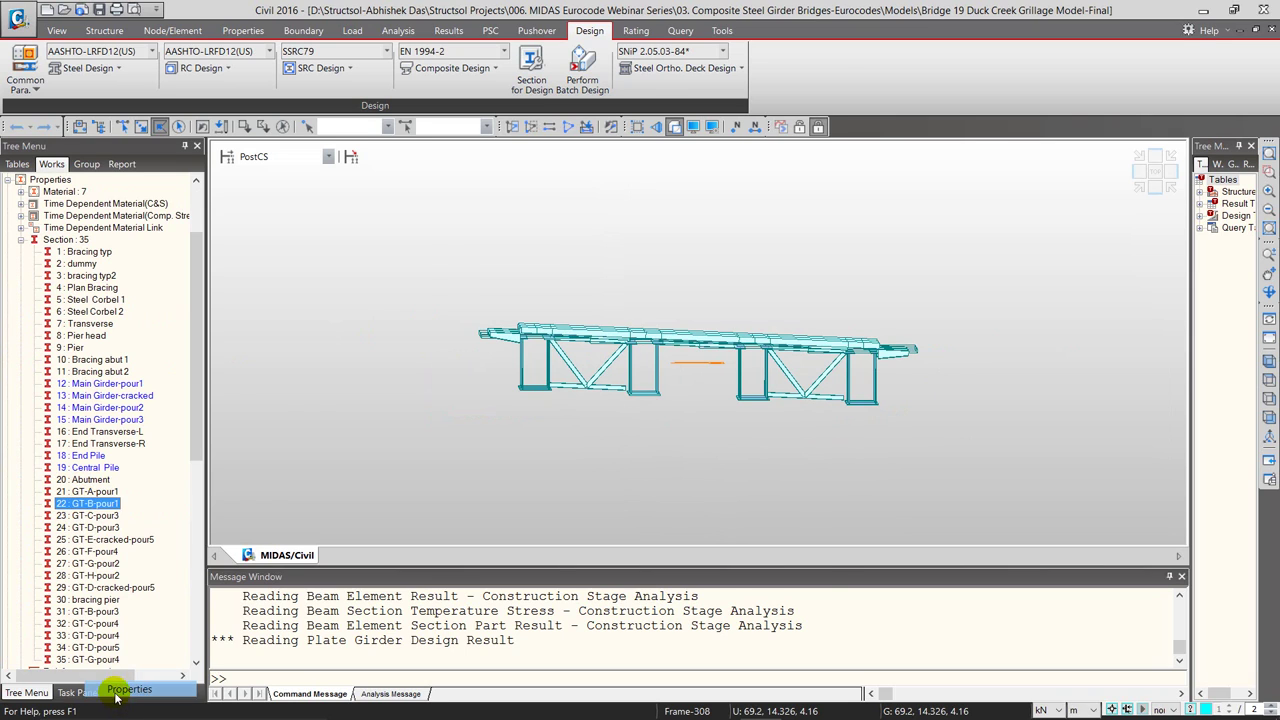
left_click(110, 689)
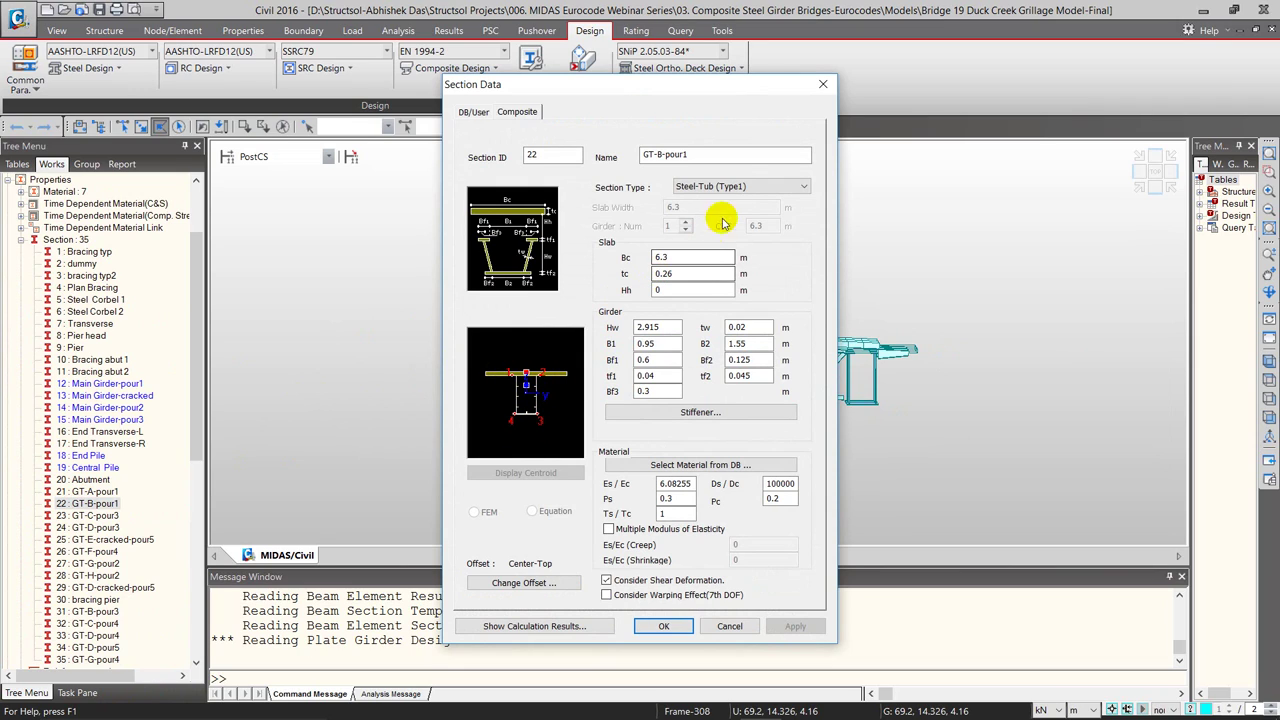
- Preview the composite section types Steel-I (Type1), Steel-Box (Type2) and Steel-Tub (Type2), and close the section data without saving
left_click(800, 189)
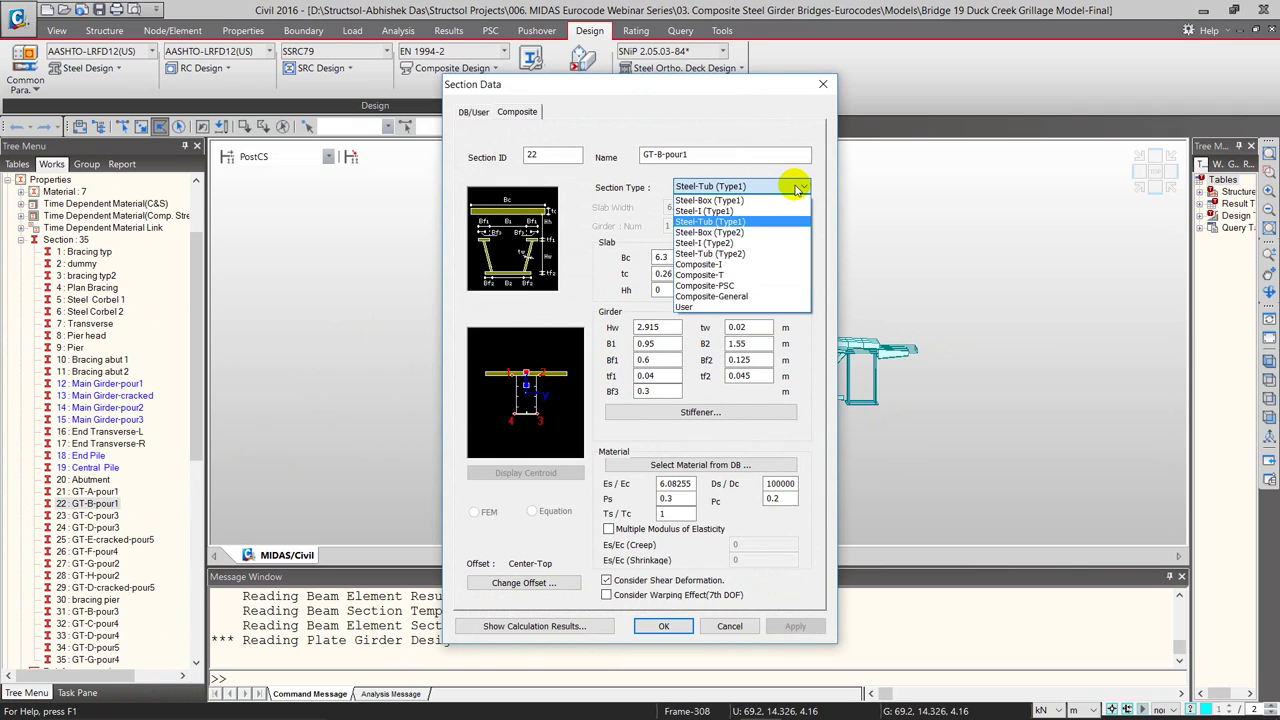
left_click(697, 212)
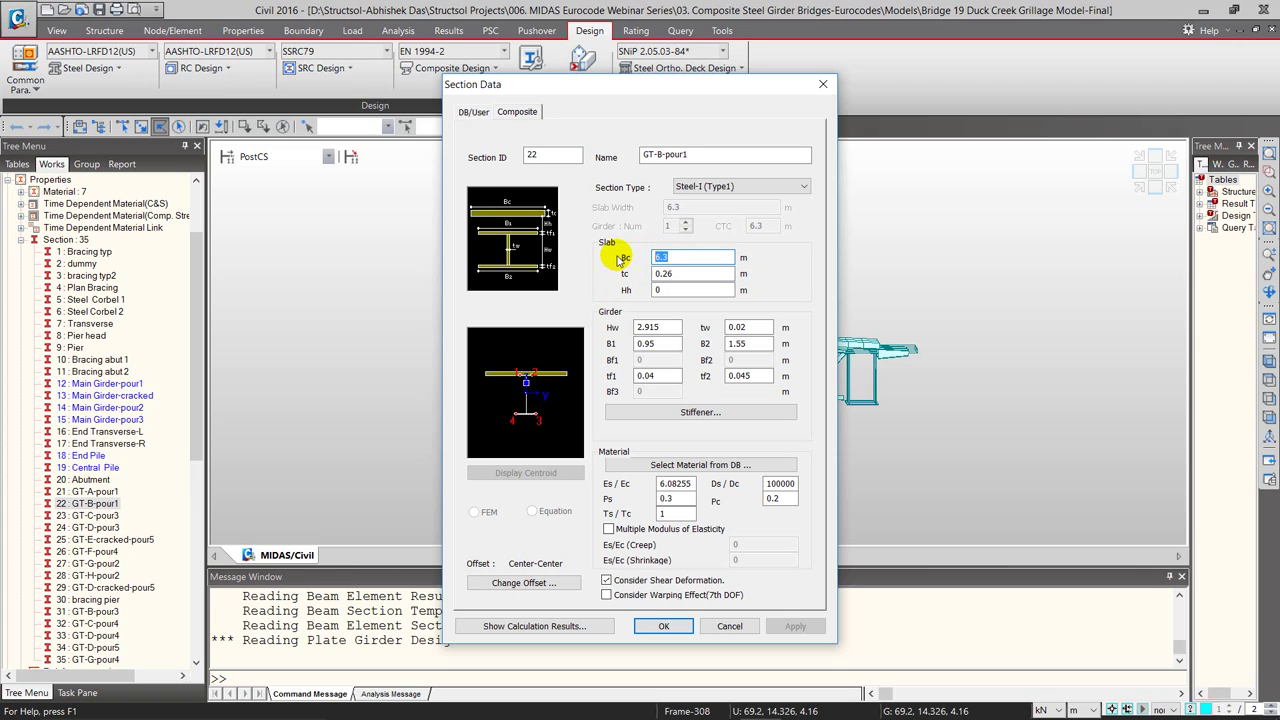
left_click(720, 187)
left_click(712, 234)
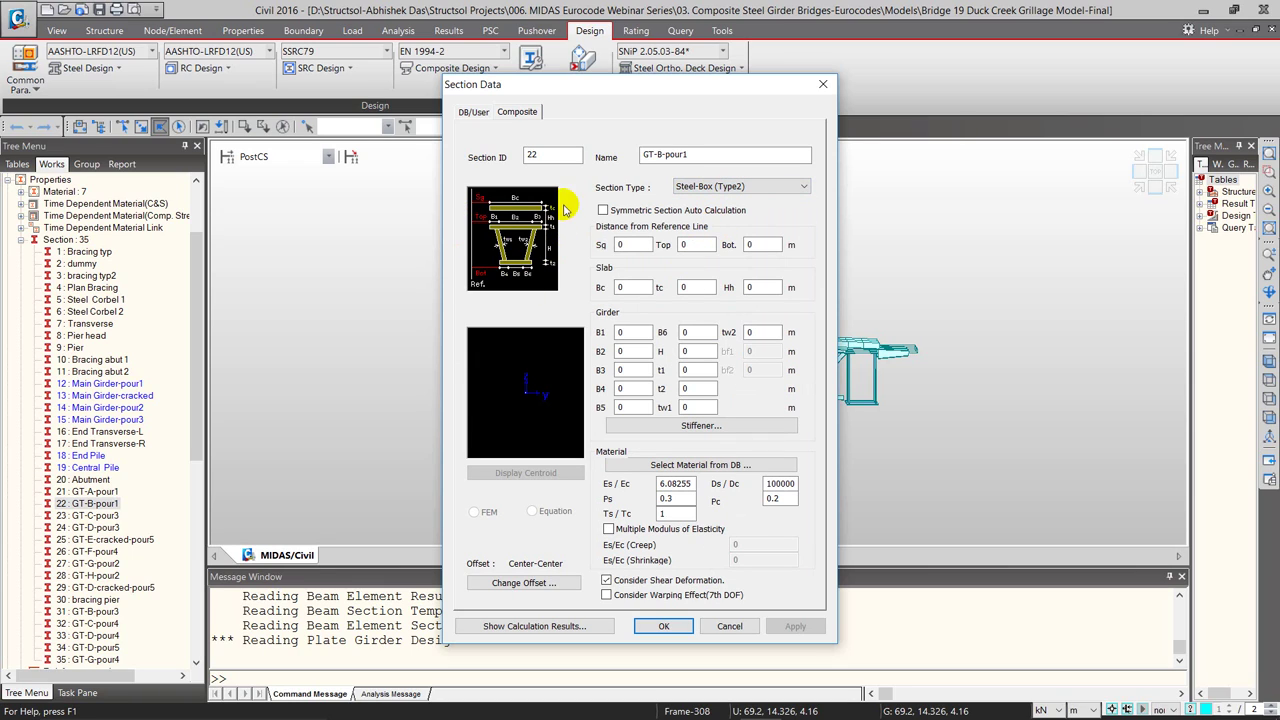
left_click(735, 187)
left_click(705, 250)
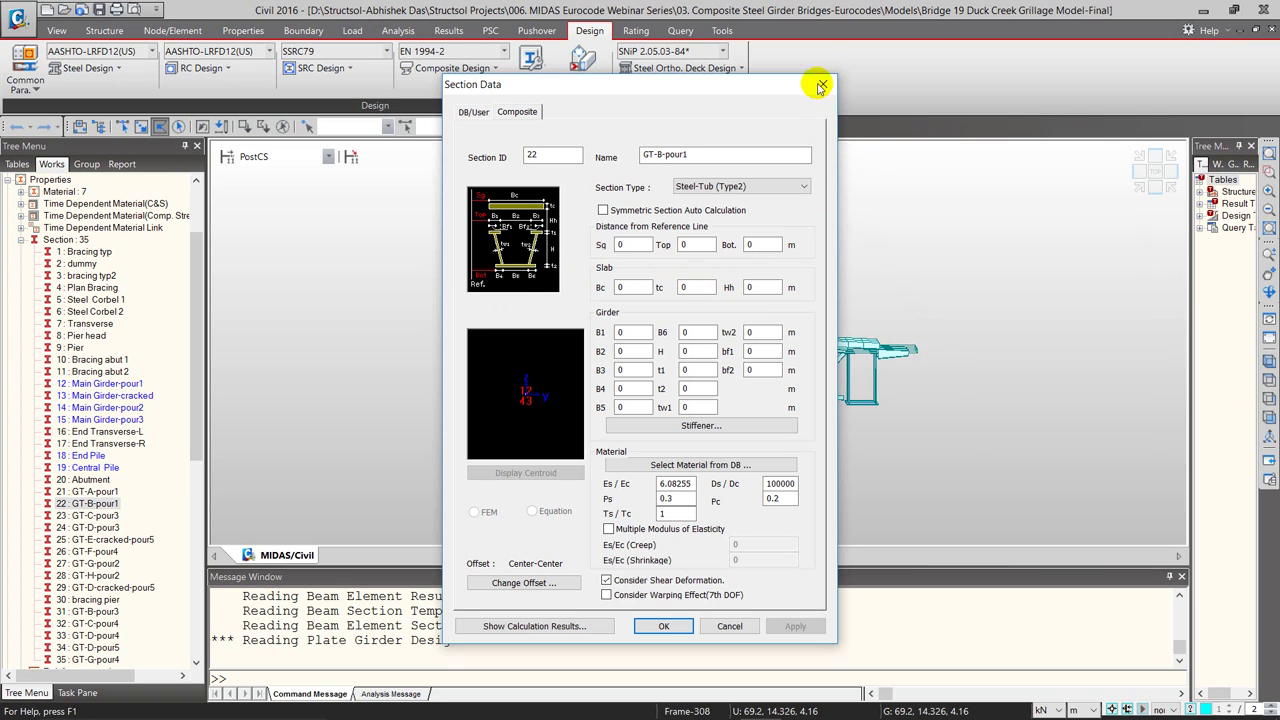
left_click(818, 84)
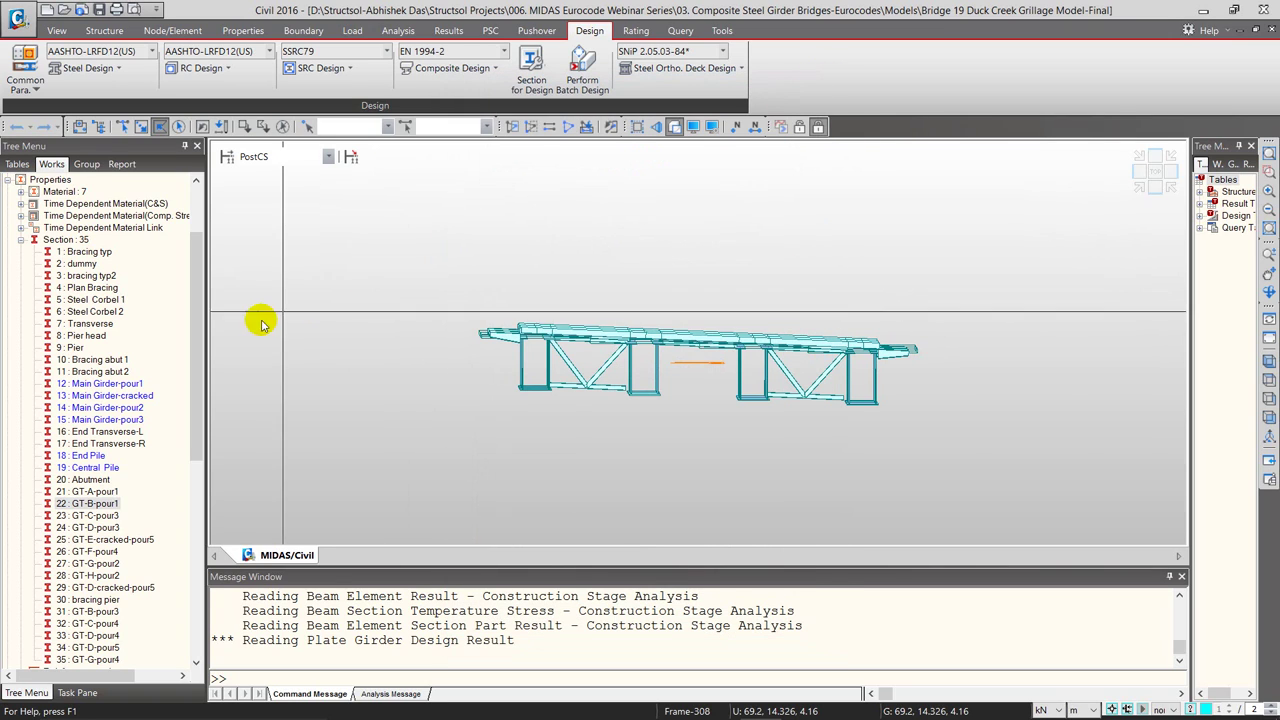
- Collapse the section list and reactivate all elements to show the full bridge in isometric view
scroll(194, 286, "up", 2)
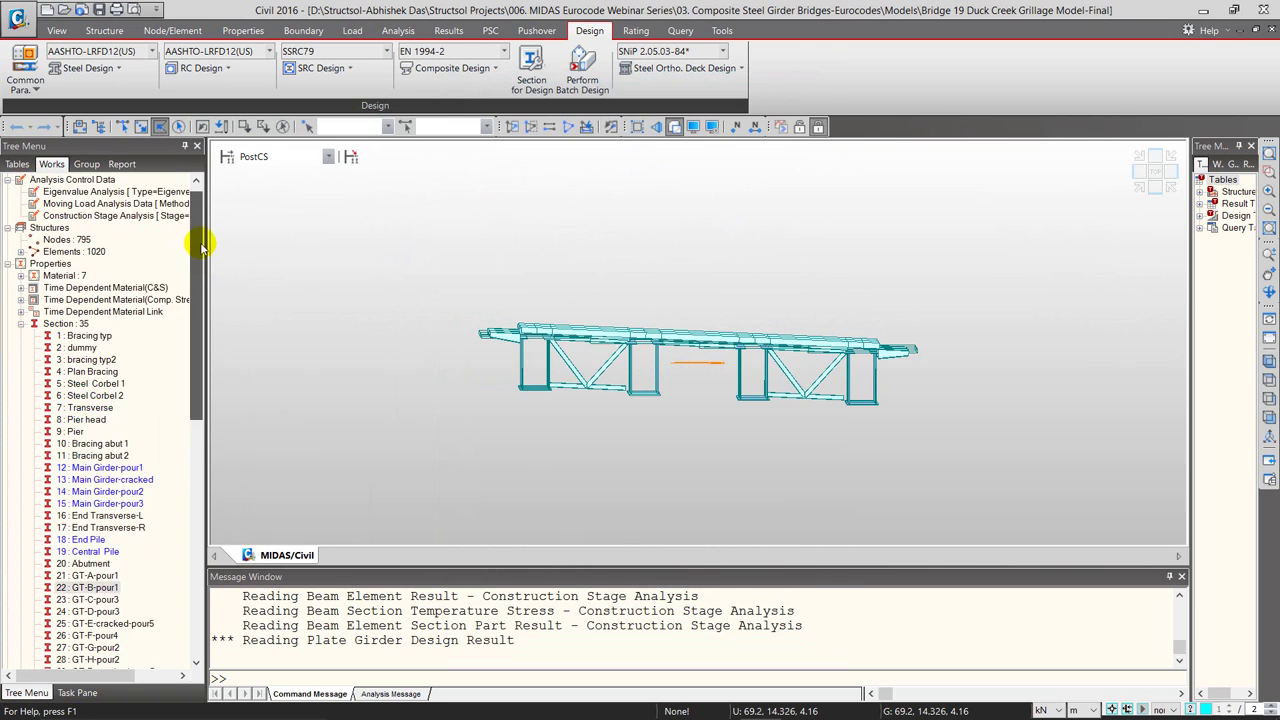
scroll(30, 237, "down", 3)
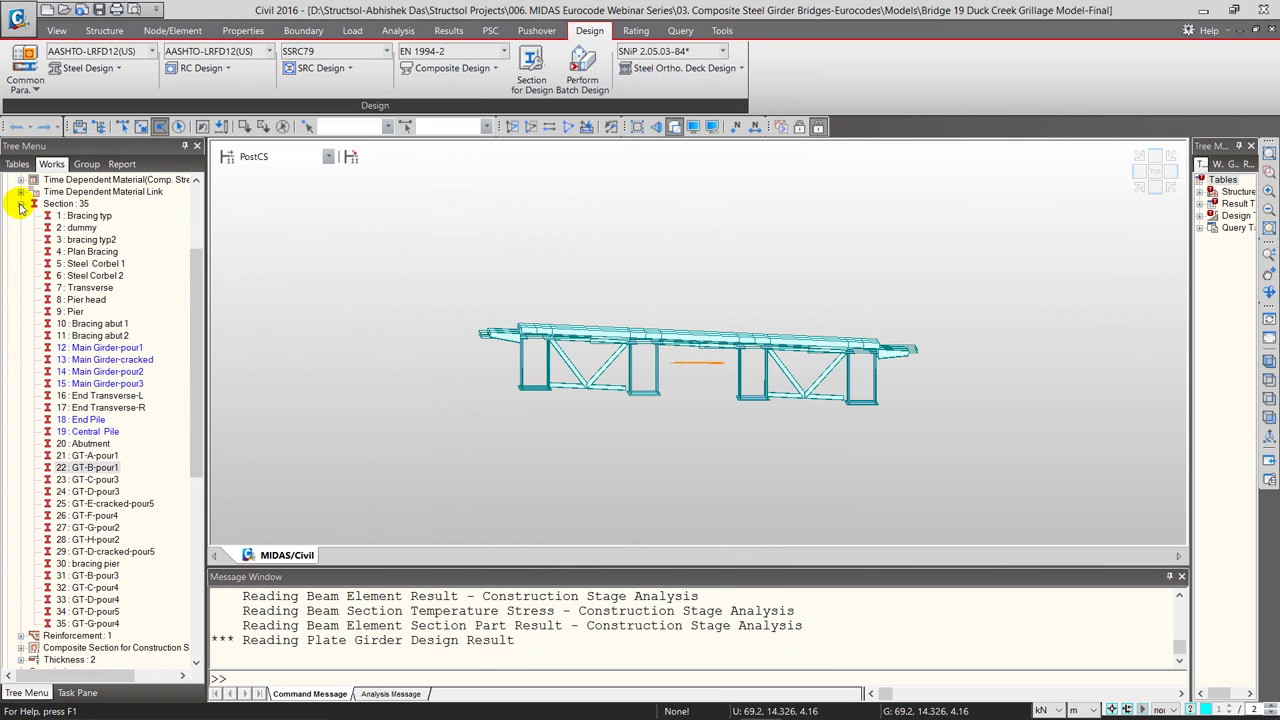
left_click(20, 204)
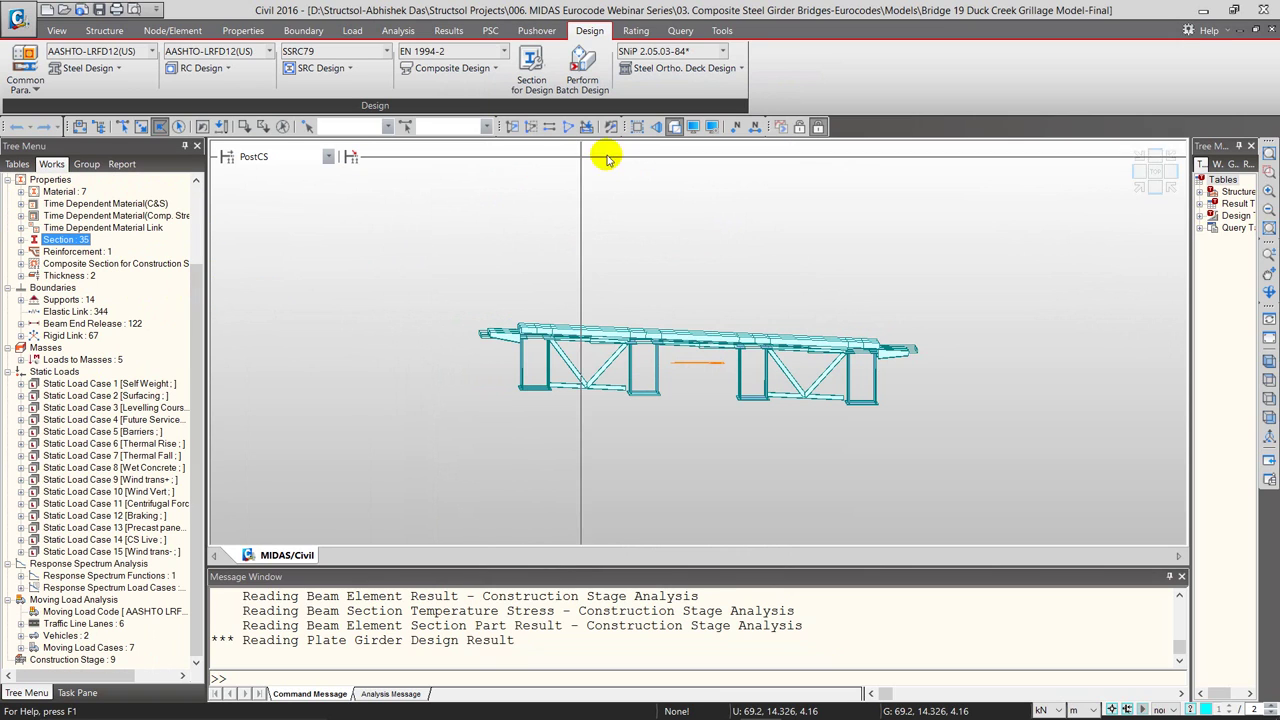
left_click(711, 128)
left_click(1140, 188)
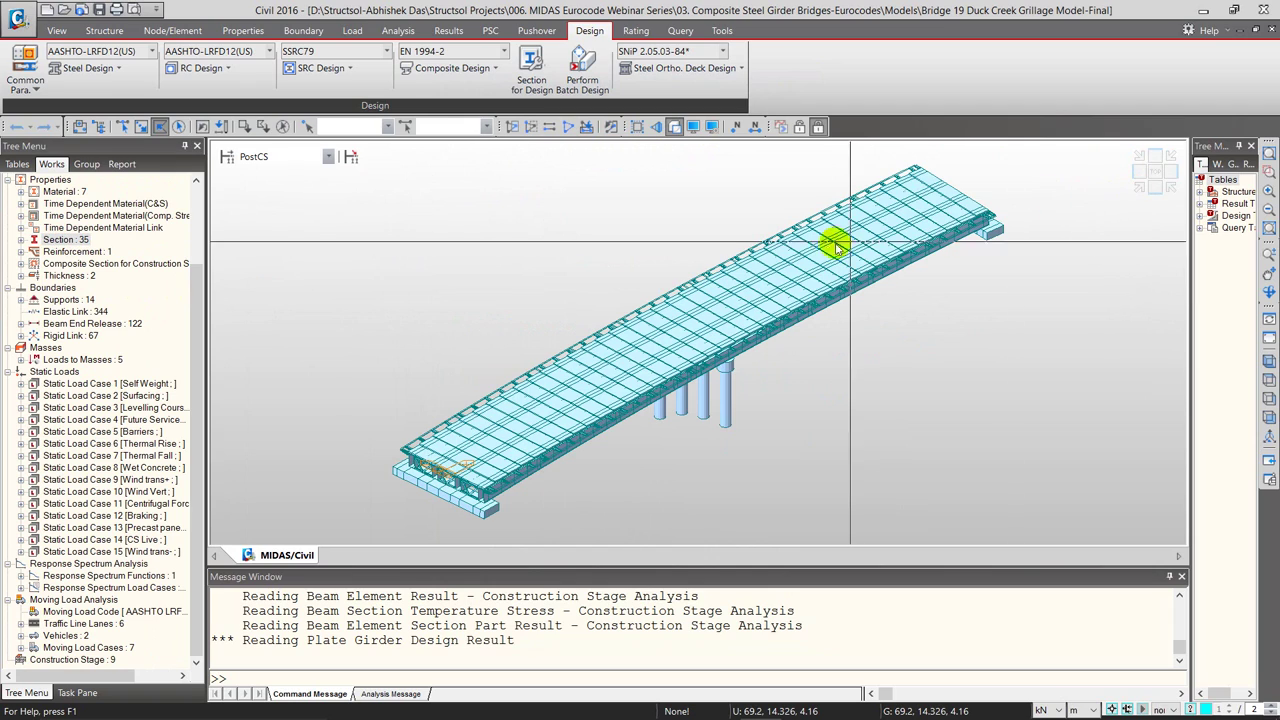
- Display construction stages CS1, CS2 and CS3 in turn to examine how the girders and deck are built up
left_click(287, 160)
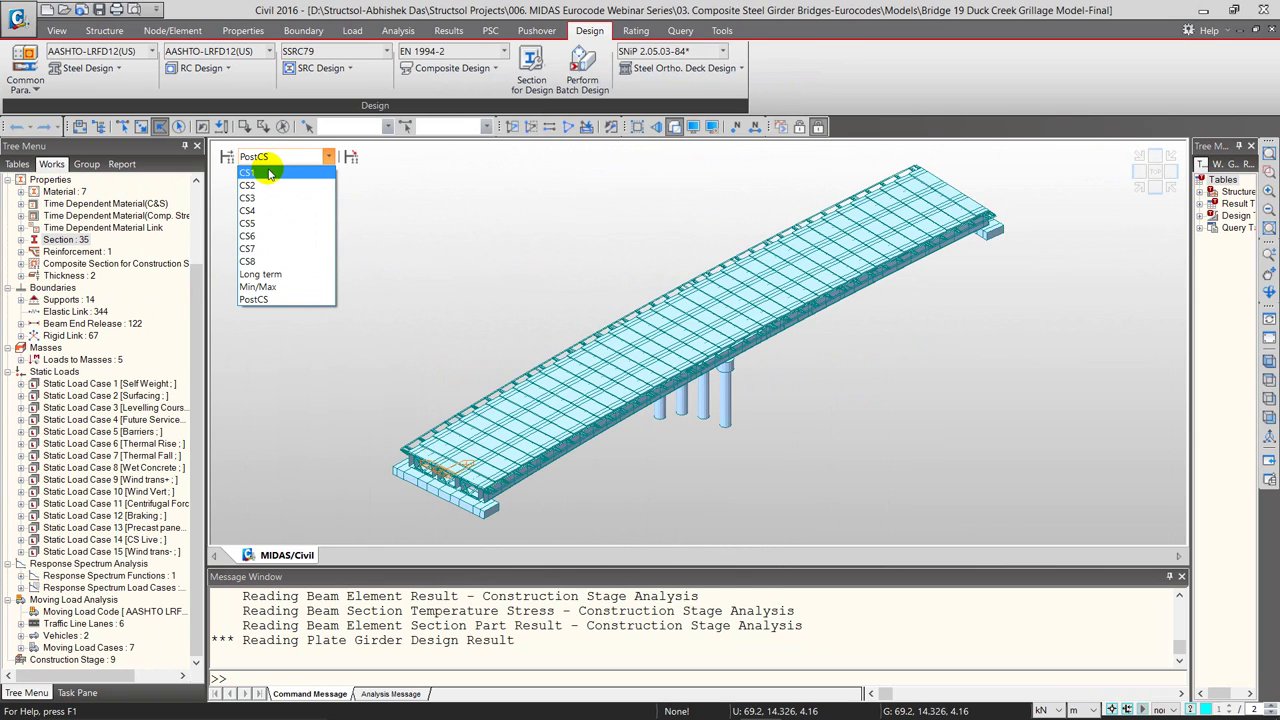
left_click(267, 175)
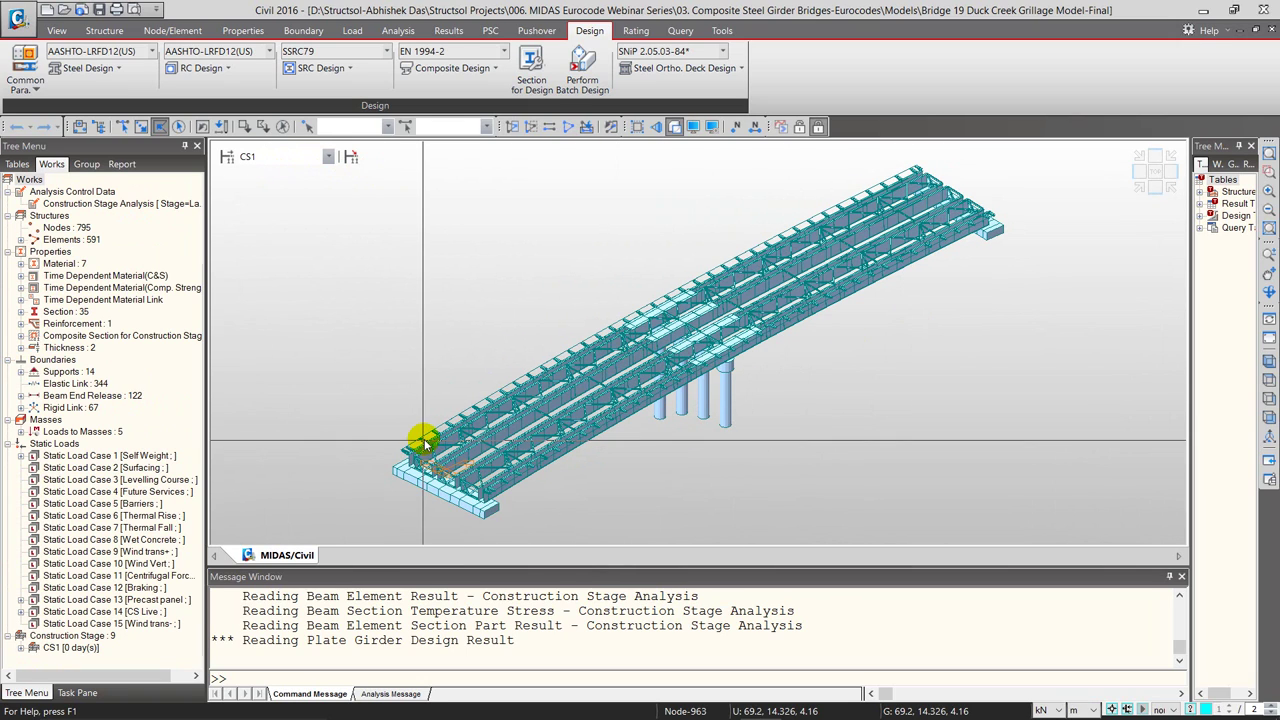
left_click(327, 163)
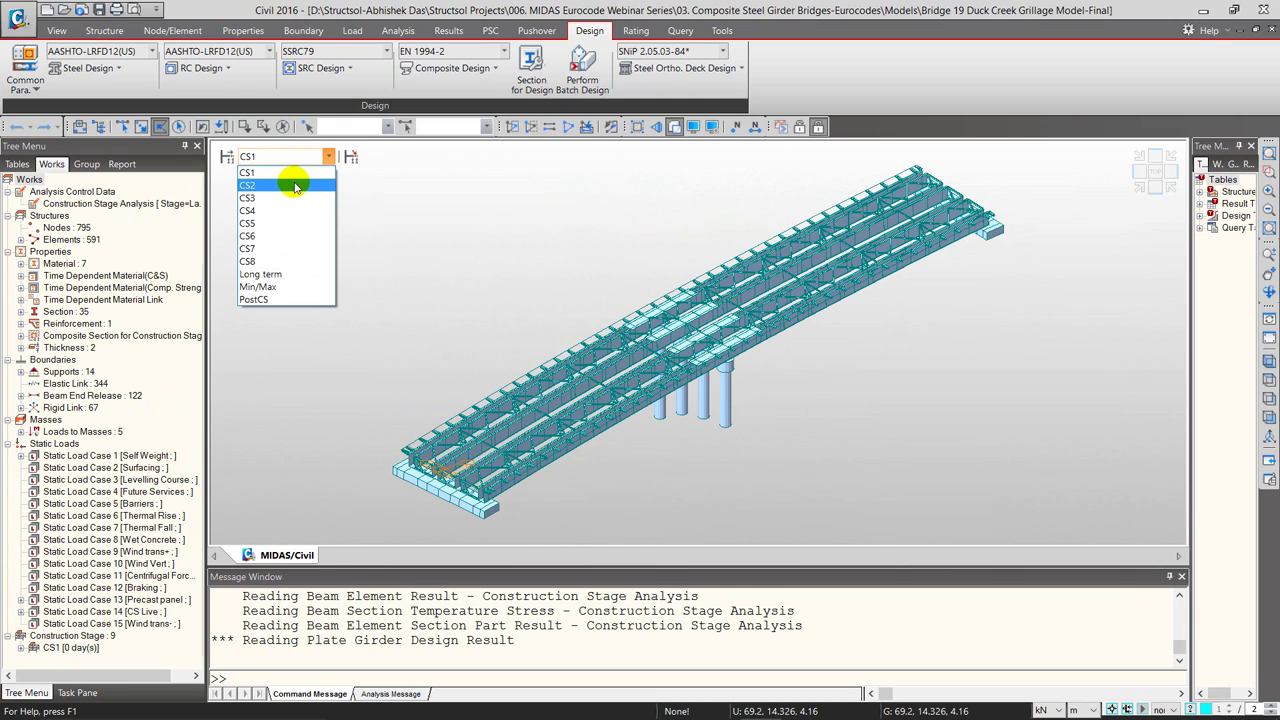
left_click(292, 184)
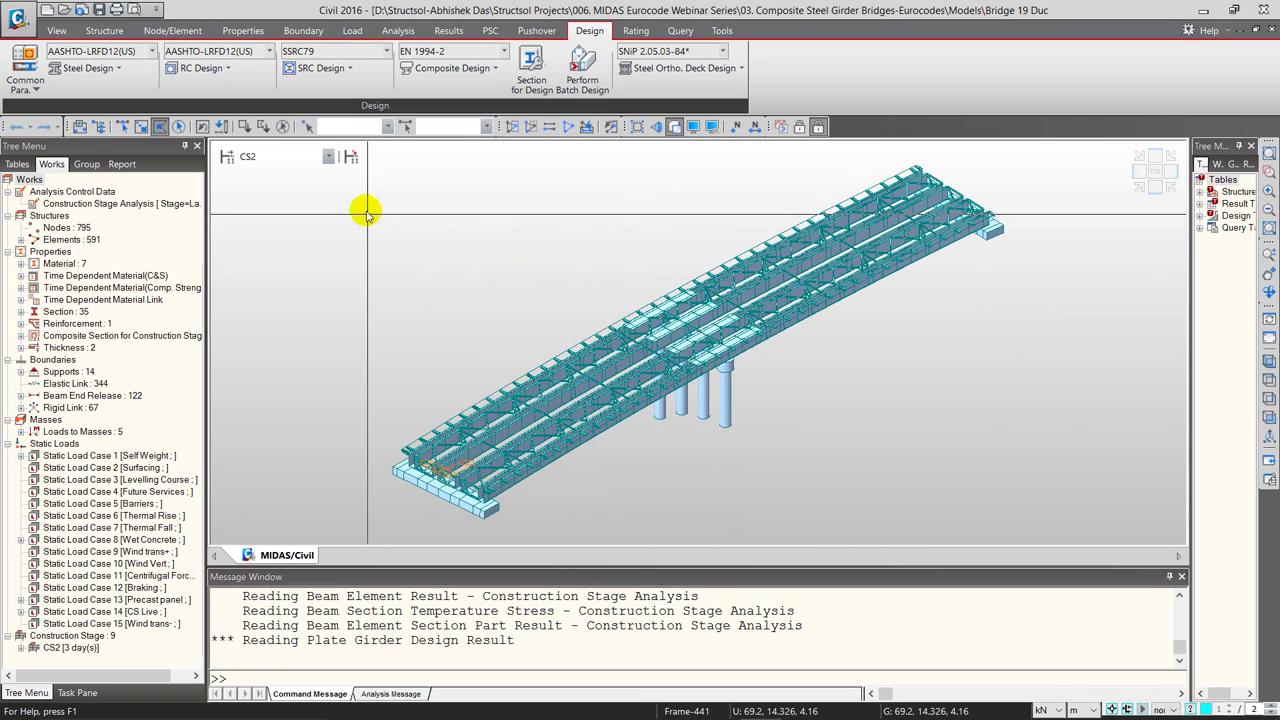
left_click(294, 160)
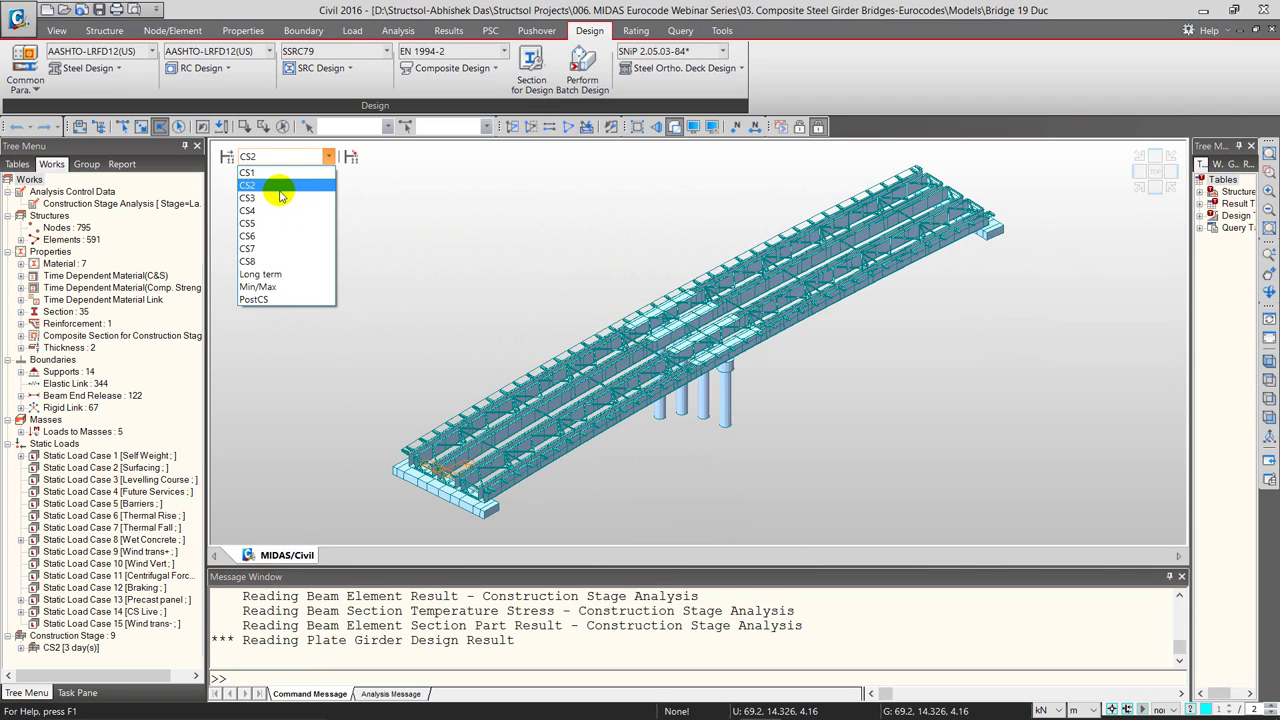
left_click(278, 198)
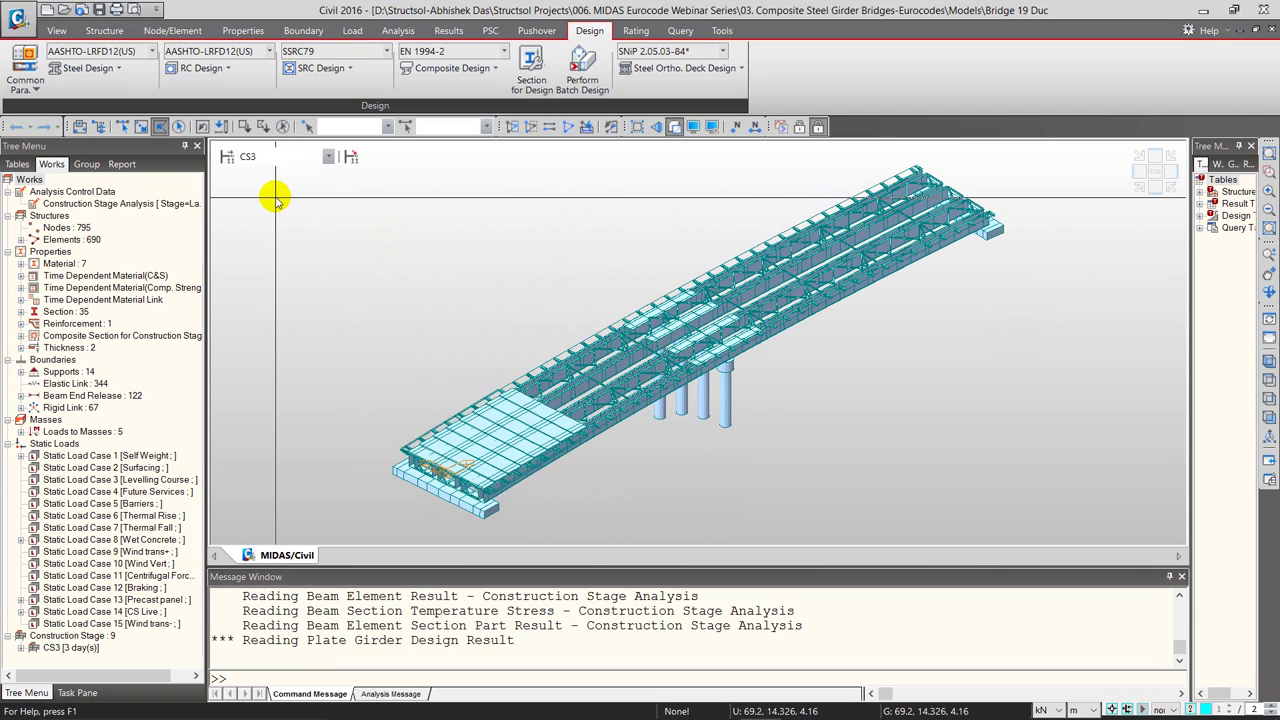
- Return to stage CS2 and display the element beam loads of static load case 8, Wet Concrete
left_click(285, 157)
left_click(270, 192)
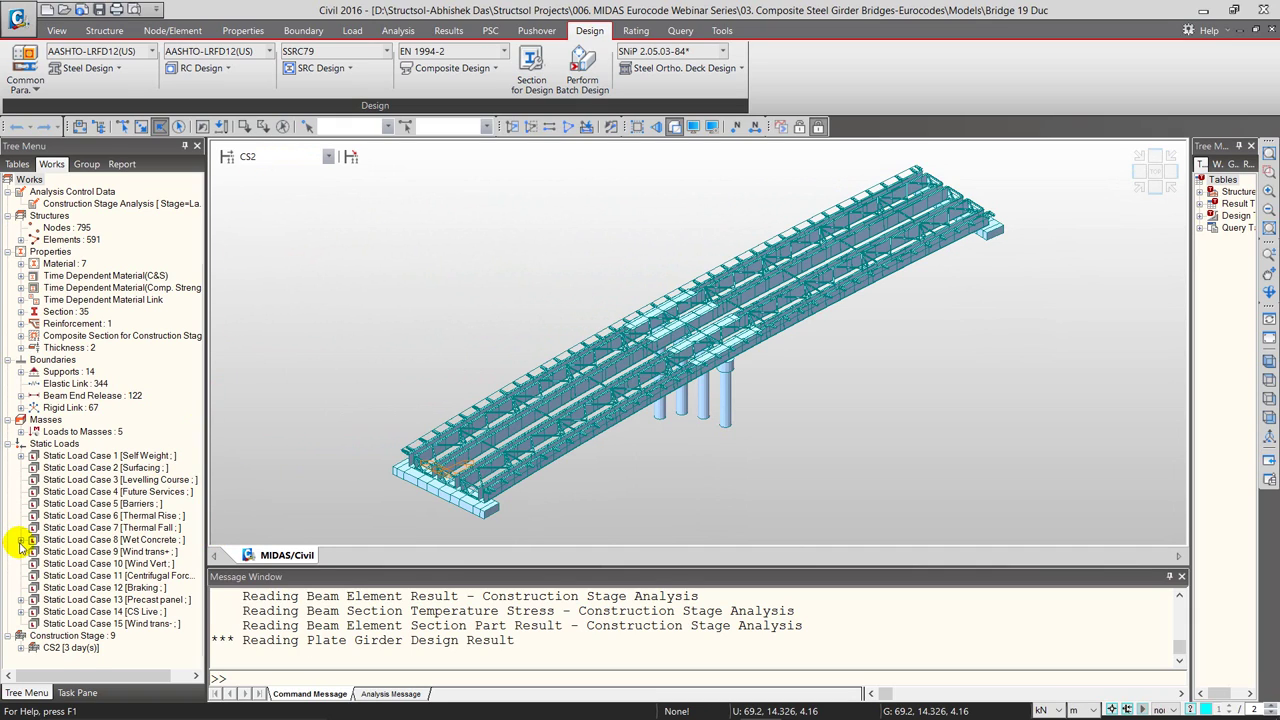
left_click(20, 540)
right_click(110, 557)
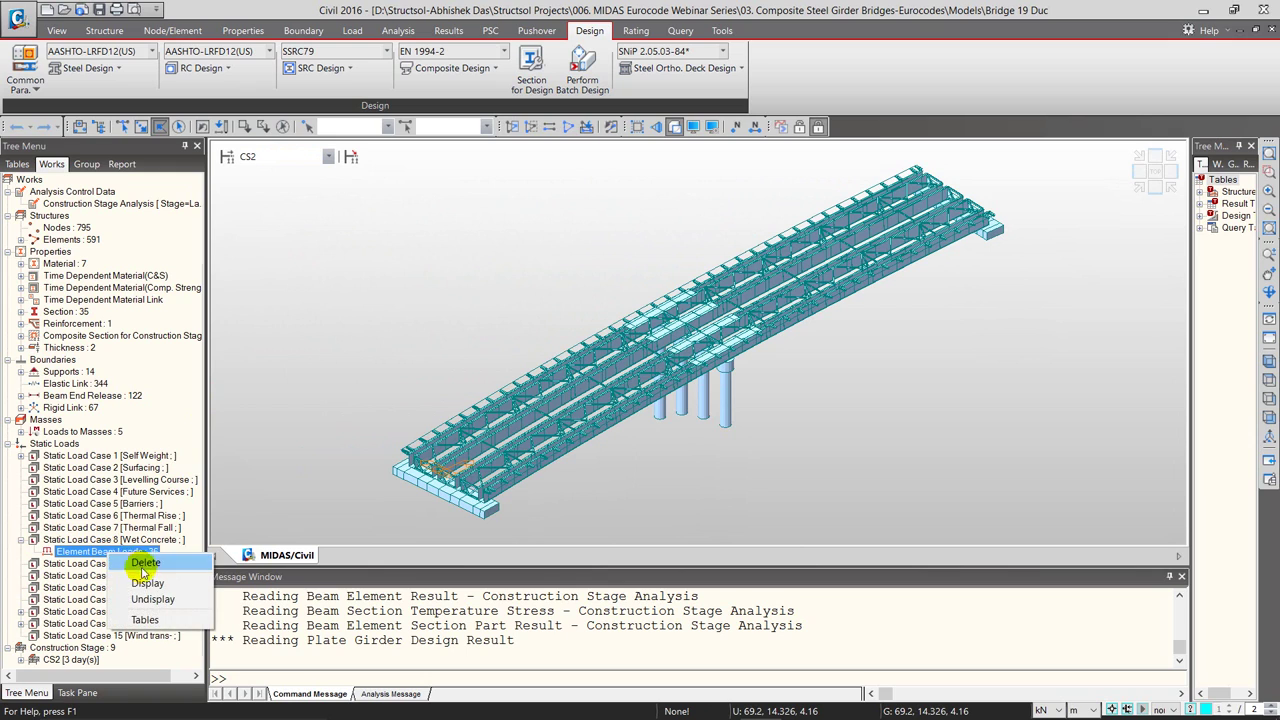
left_click(140, 567)
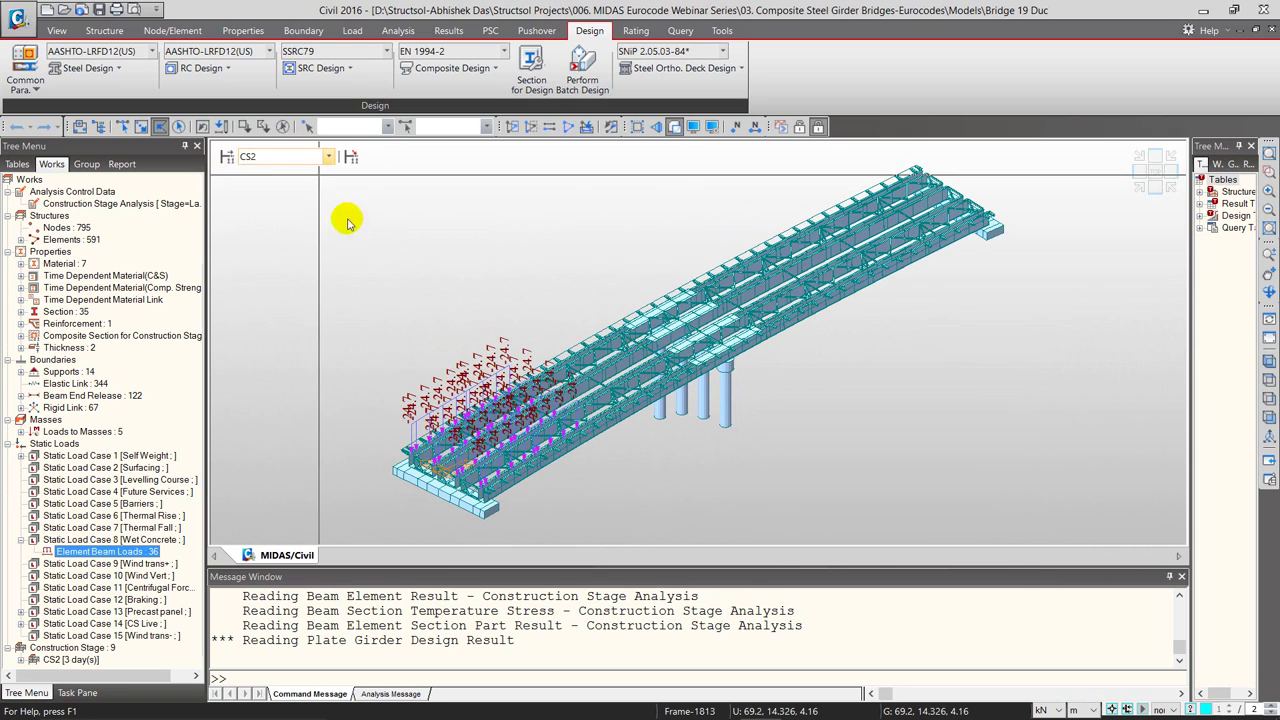
- Display construction stages CS3 through CS6 in turn, and finish with the PostCS stage to examine the deck pour sequence
left_click(290, 157)
left_click(281, 200)
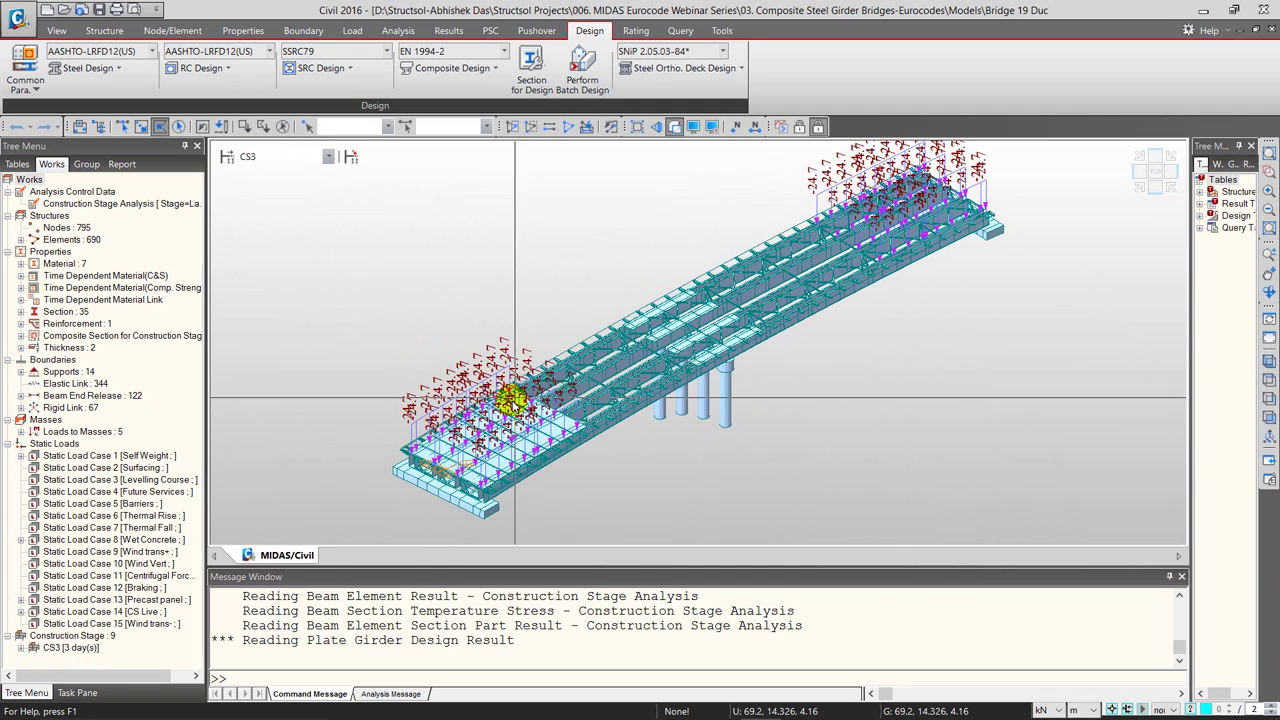
left_click(310, 157)
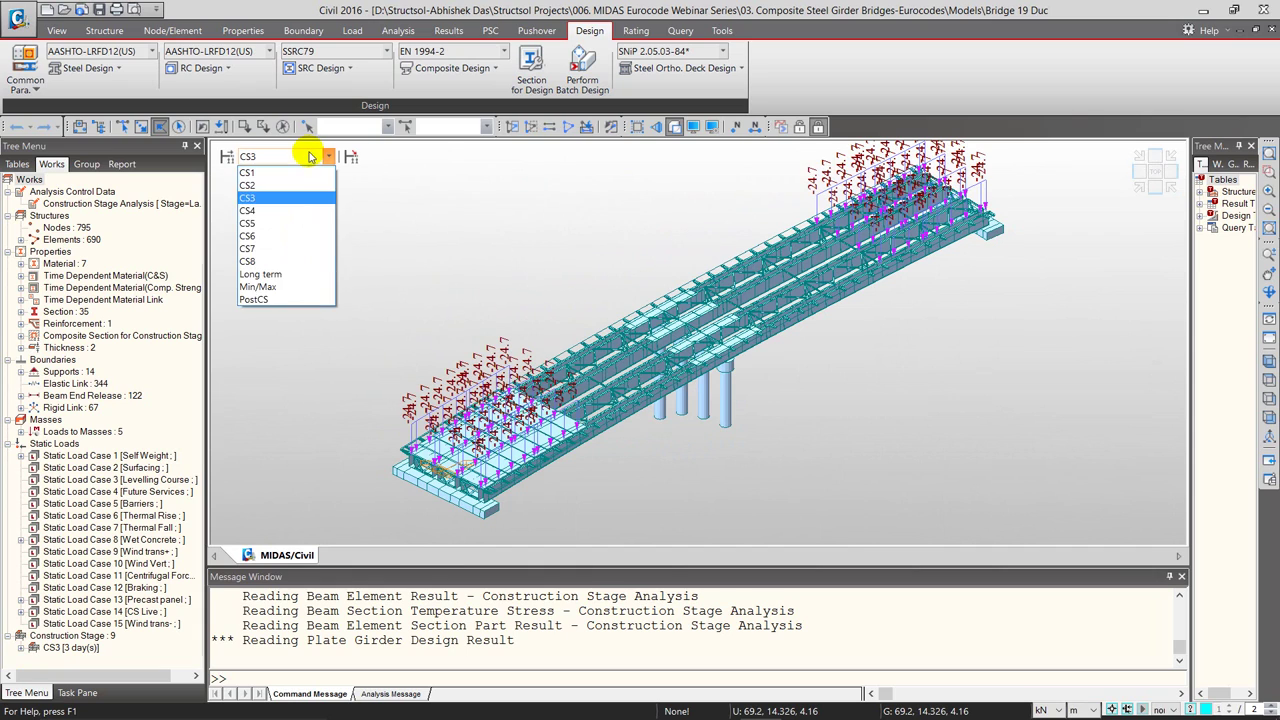
left_click(285, 210)
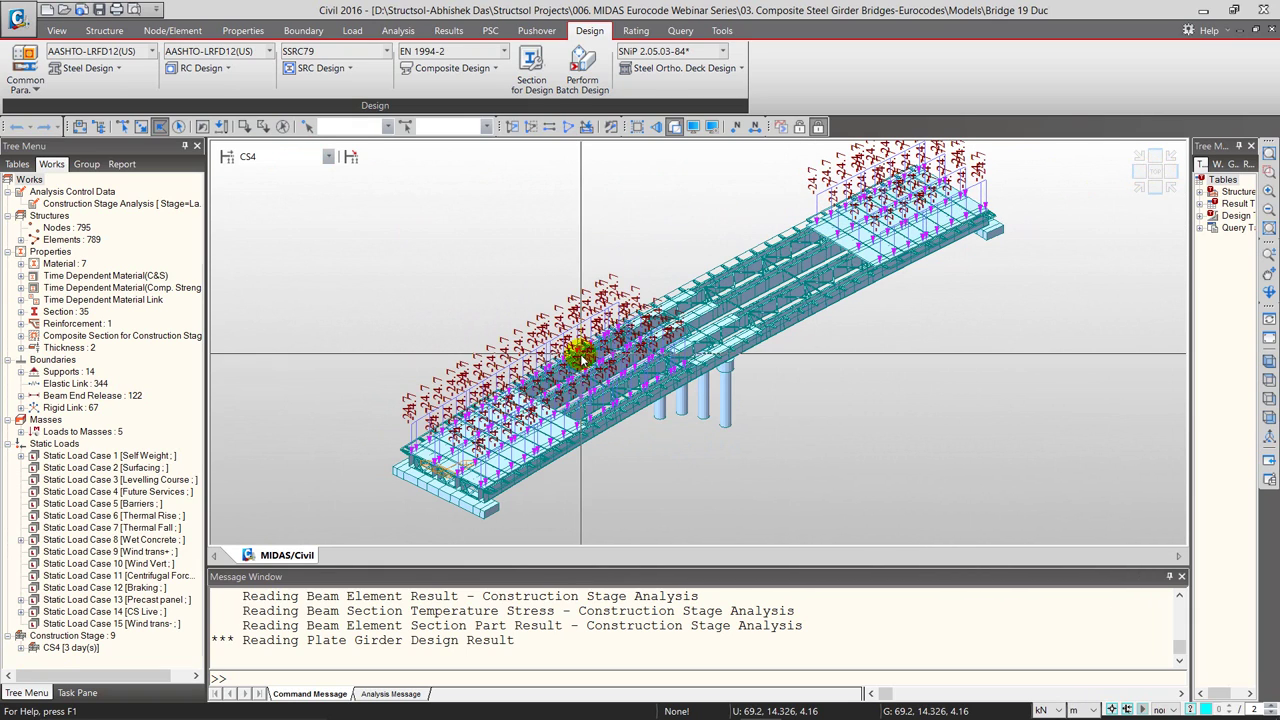
left_click(300, 157)
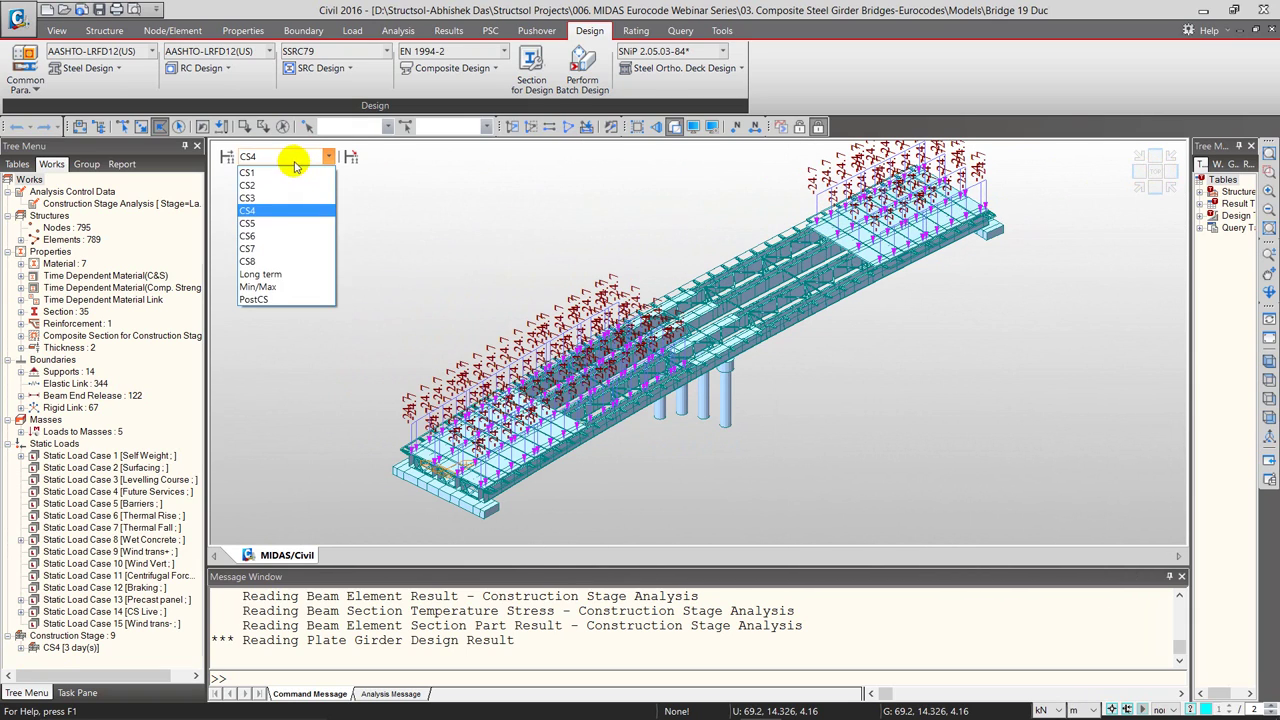
left_click(265, 229)
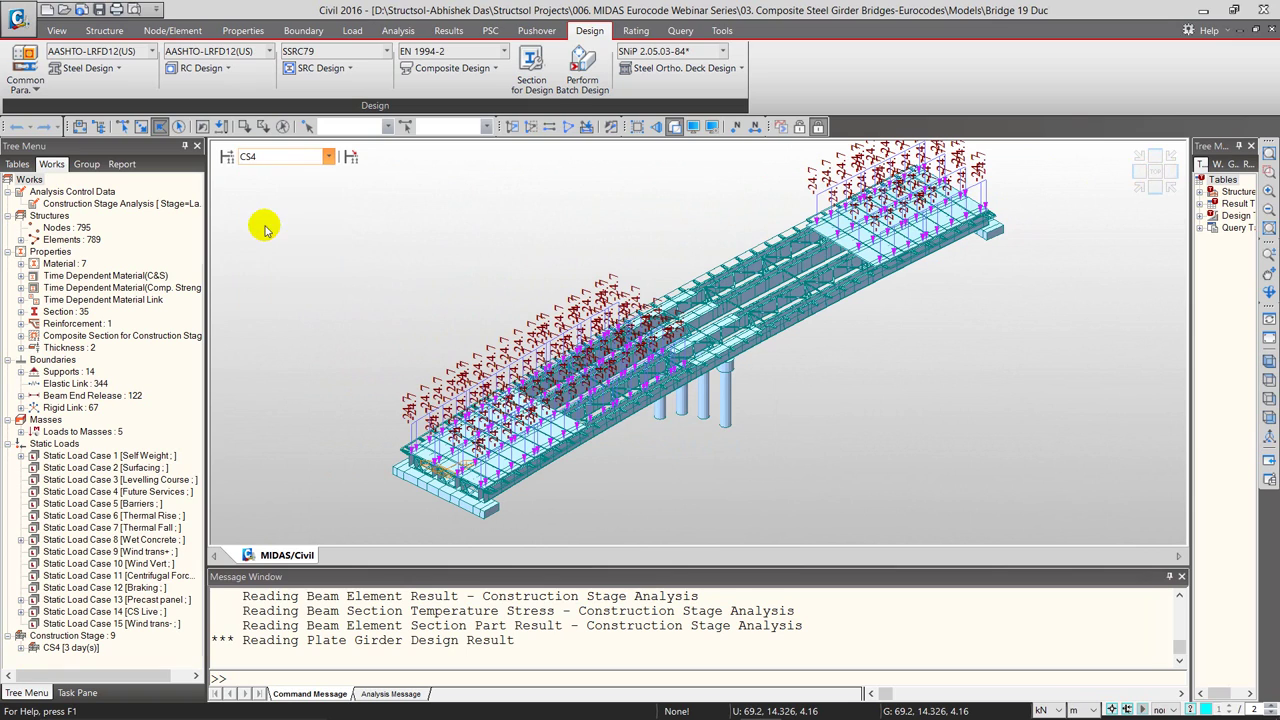
left_click(276, 158)
left_click(263, 236)
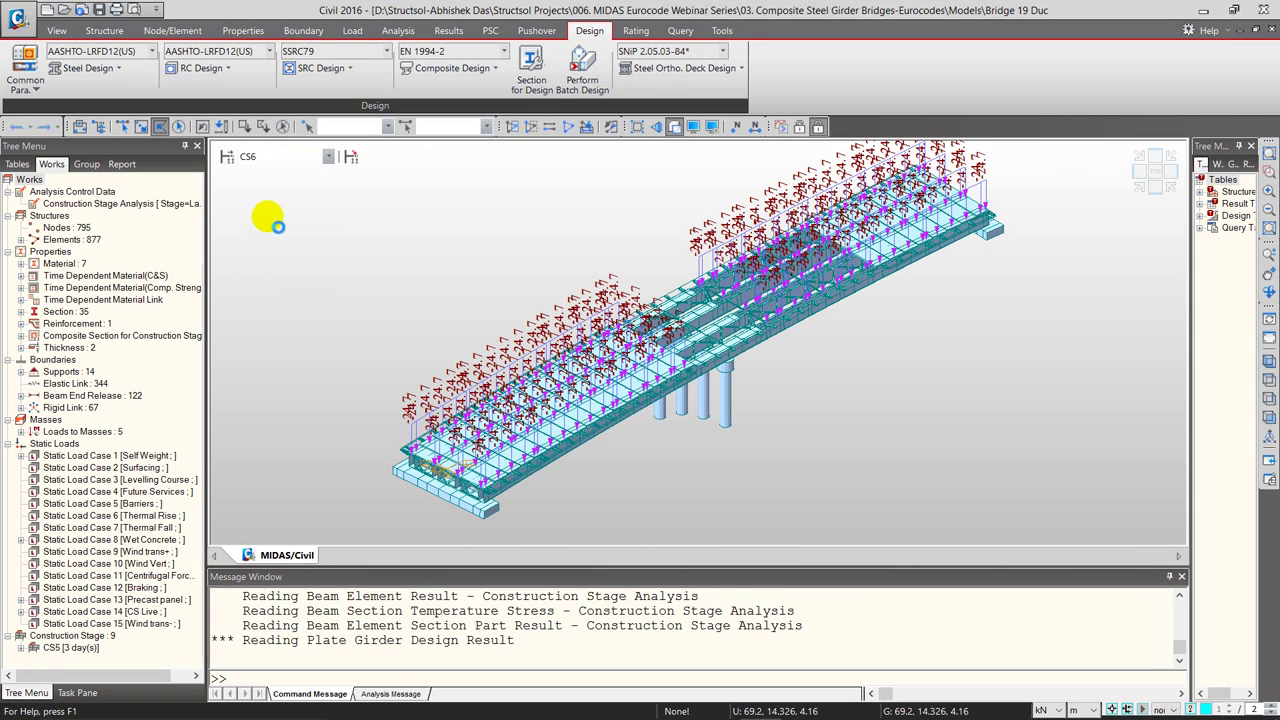
left_click(286, 160)
left_click(256, 306)
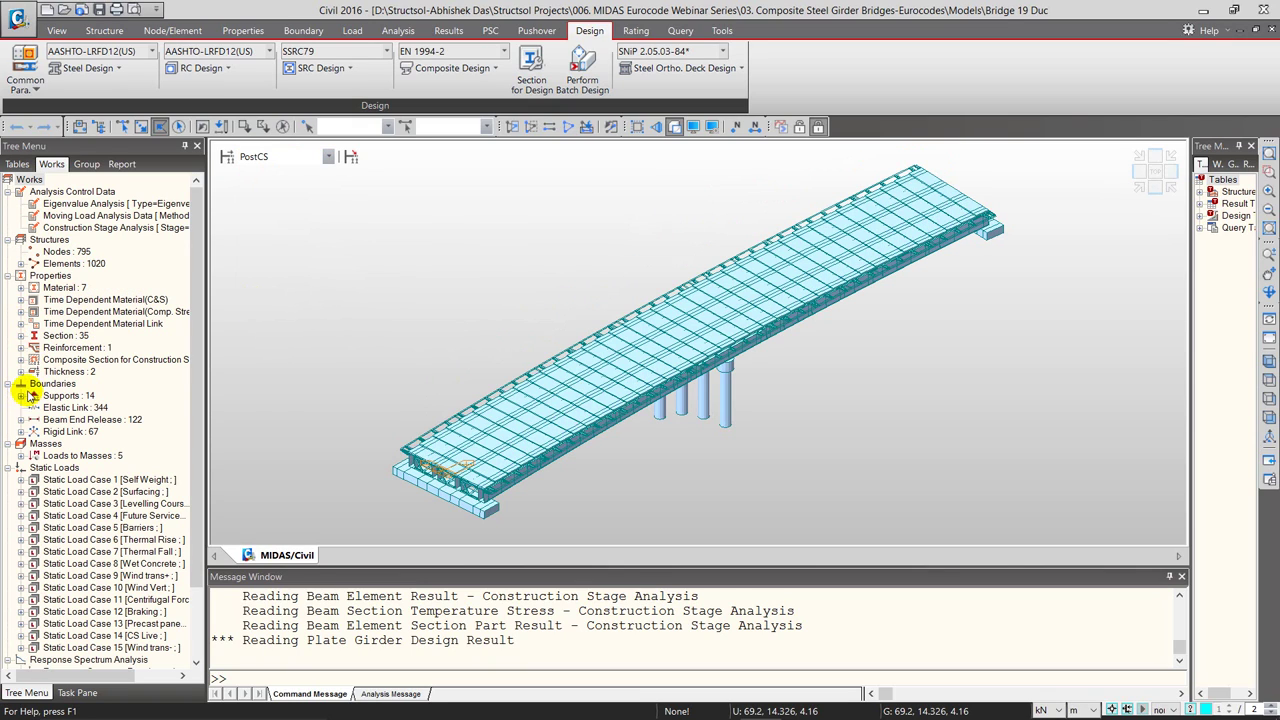
- Open the Creep time dependent material, preview its European code parameters, and cancel without saving
left_click(22, 301)
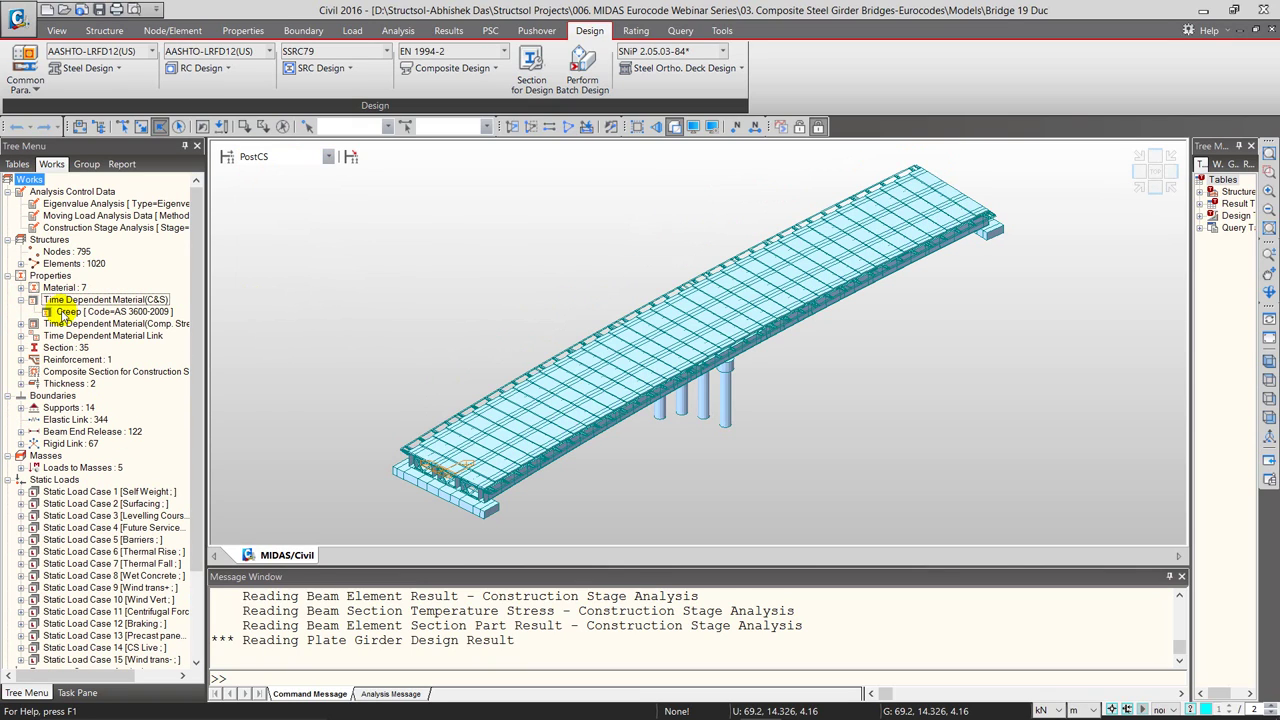
right_click(64, 313)
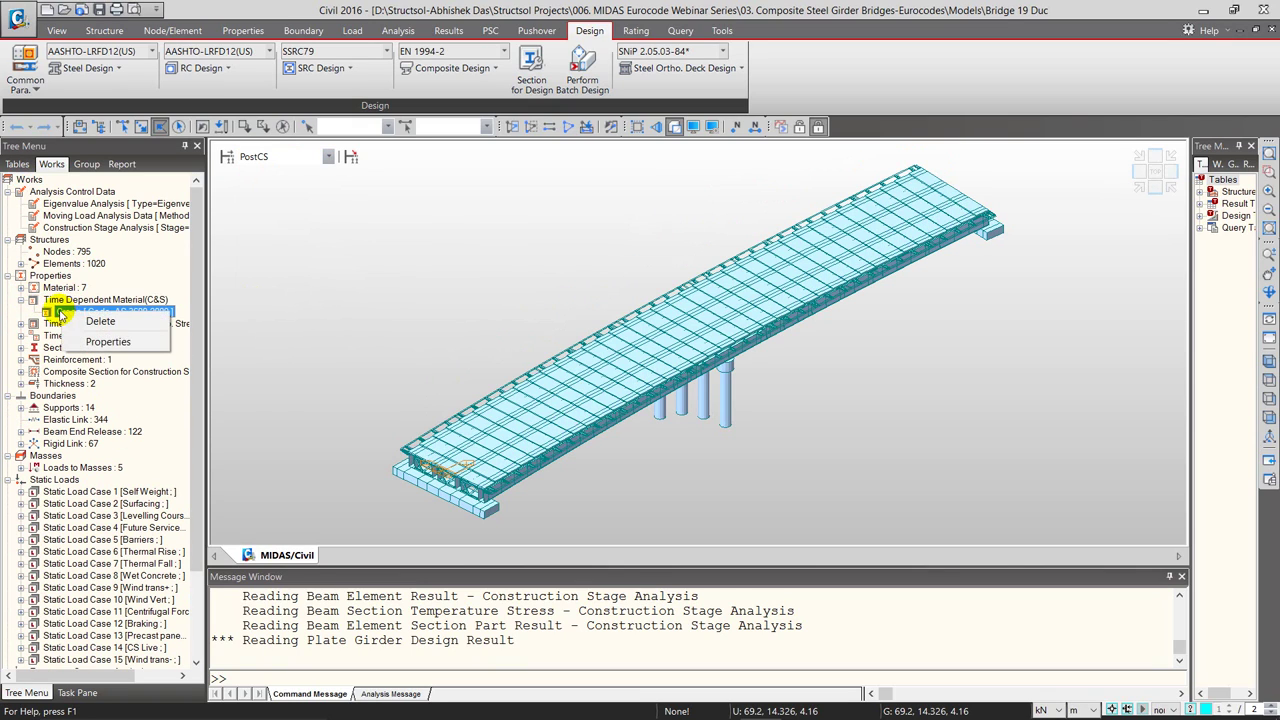
left_click(108, 341)
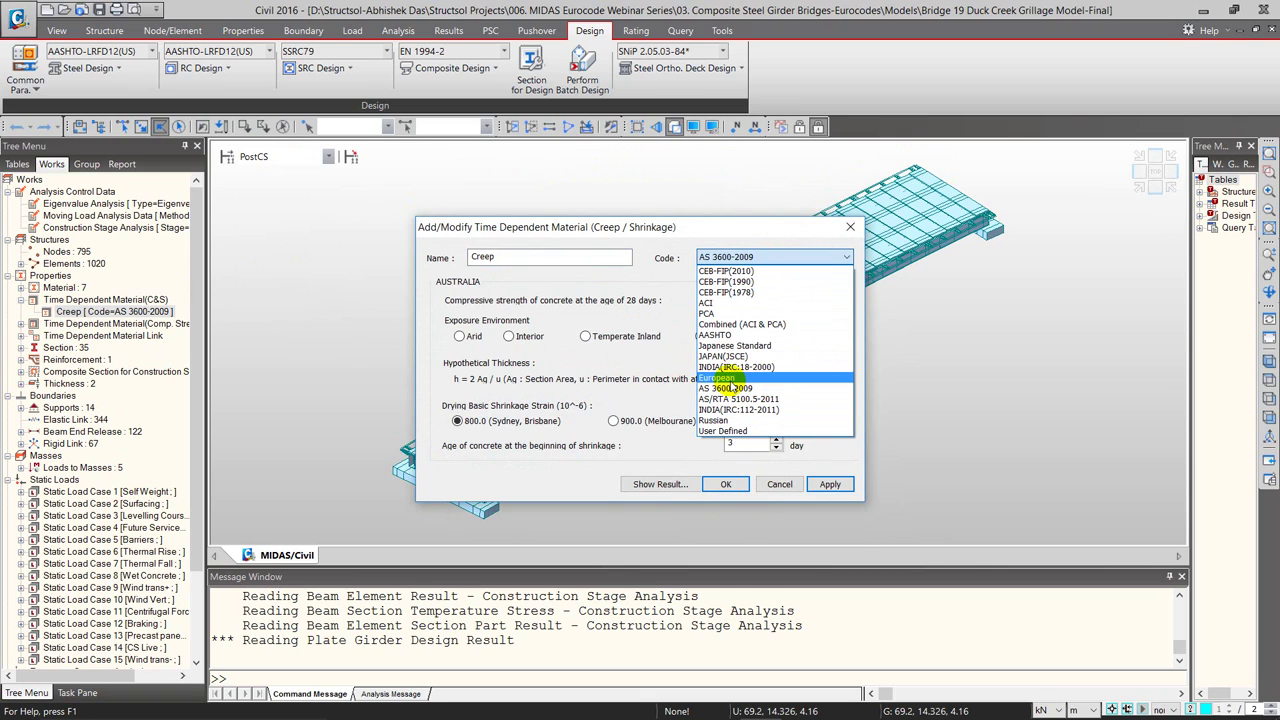
left_click(725, 378)
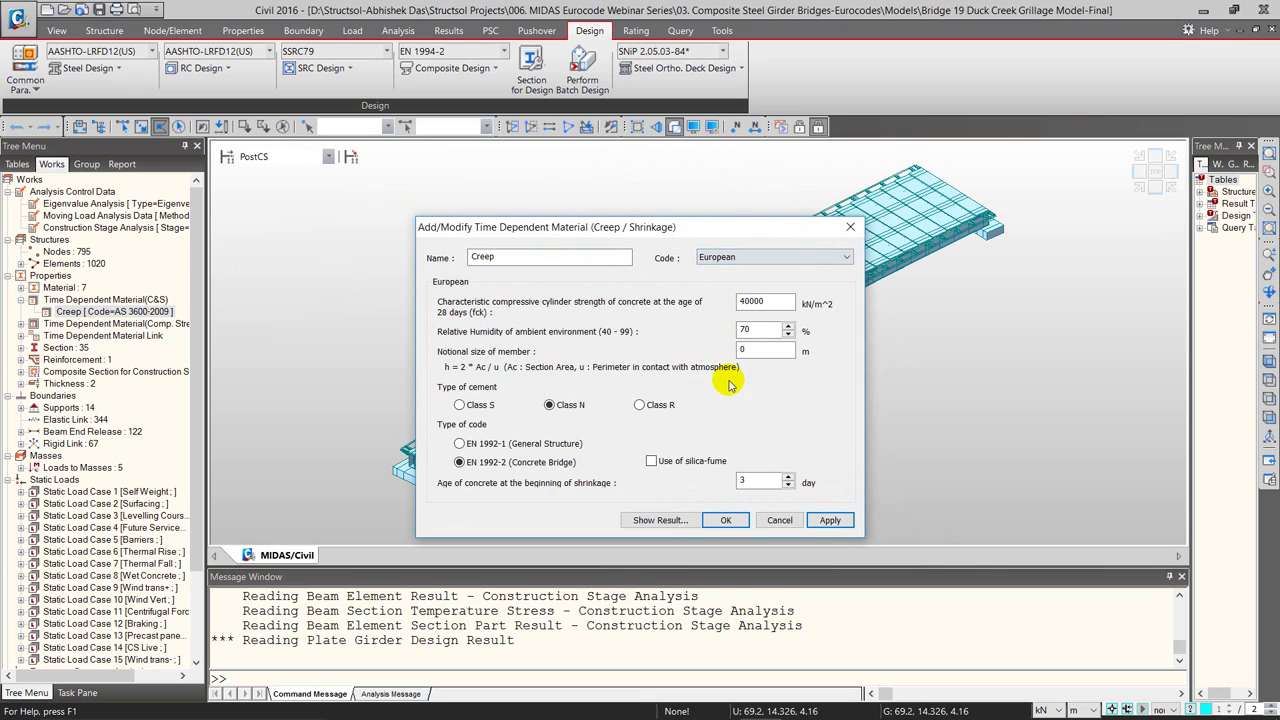
left_click(778, 521)
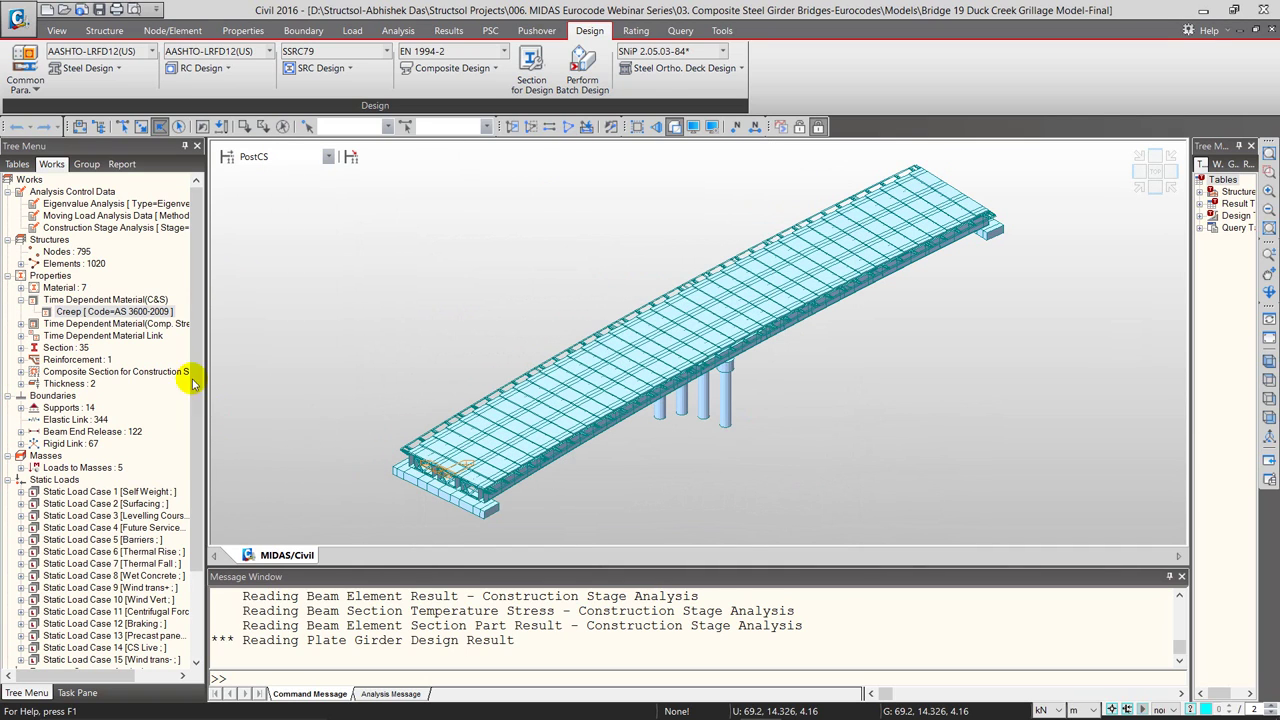
- List the composite sections for construction stage and show the bridge in front view
scroll(180, 360, "down", 3)
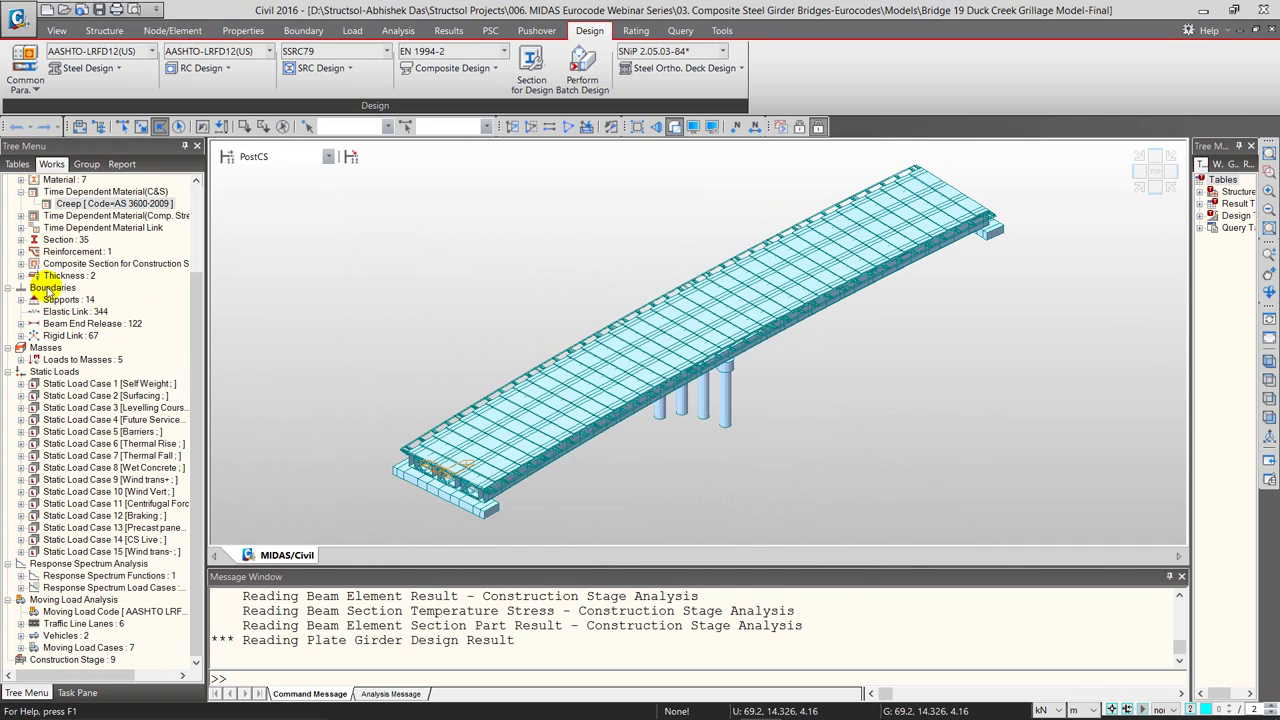
left_click(20, 264)
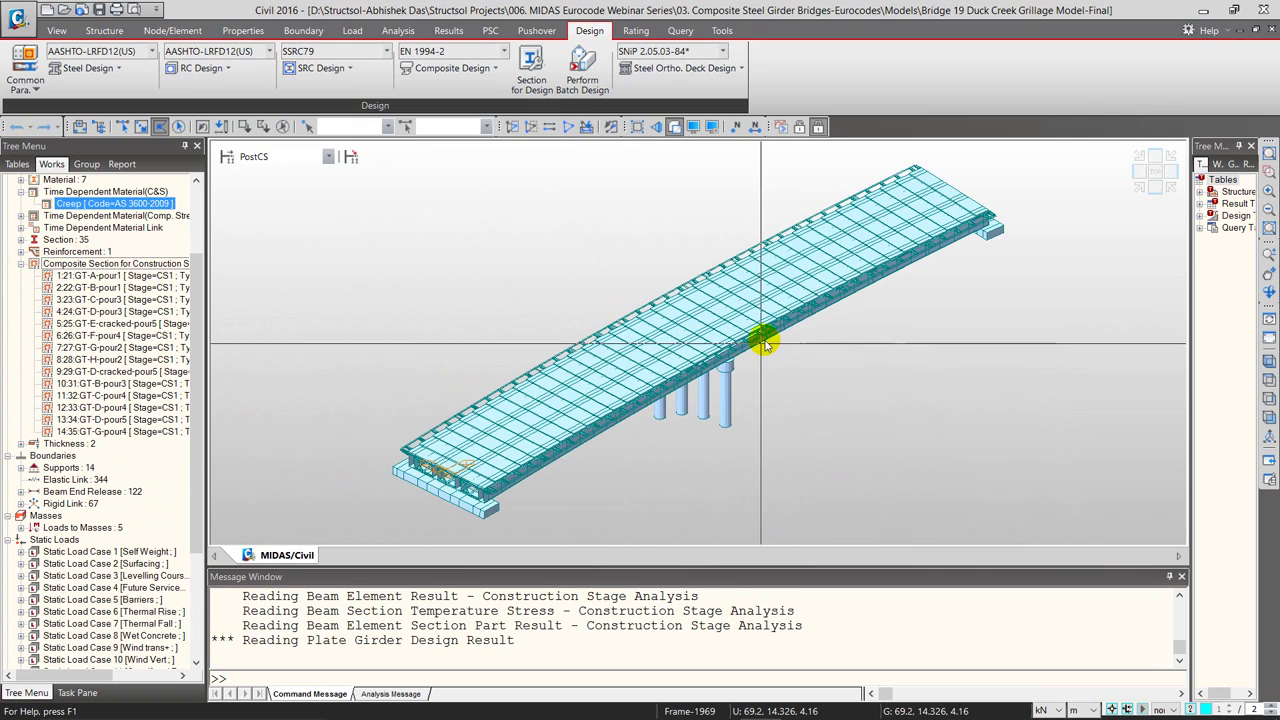
left_click(1155, 189)
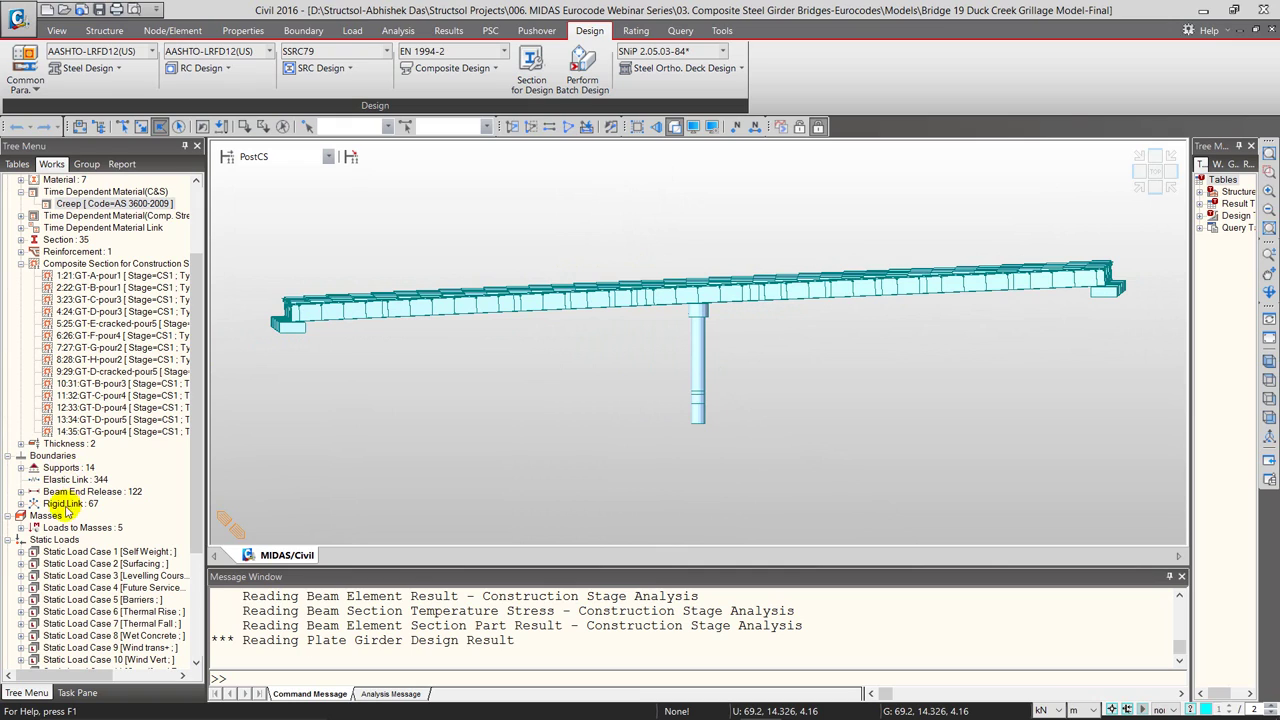
- Inspect the partial stiffness and stiffness scale factors of part 2 in the GT-A-pour1 construction stage section, and close it without changes
right_click(100, 279)
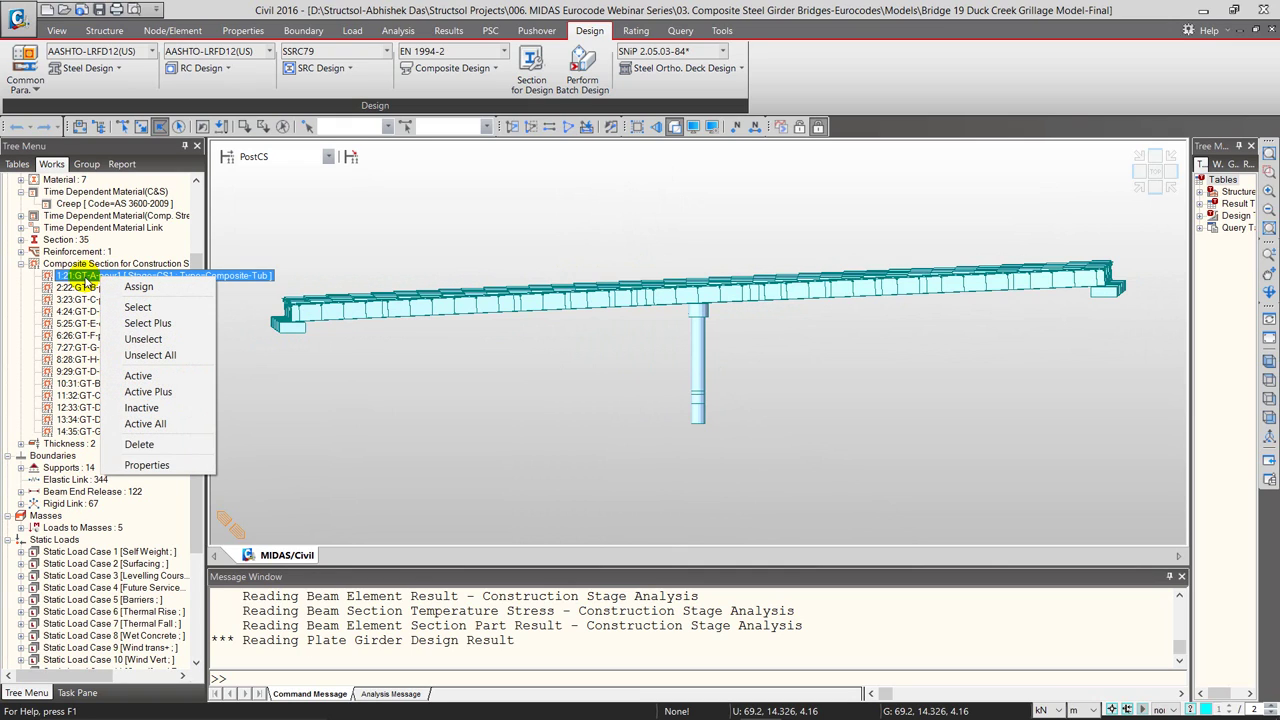
left_click(120, 465)
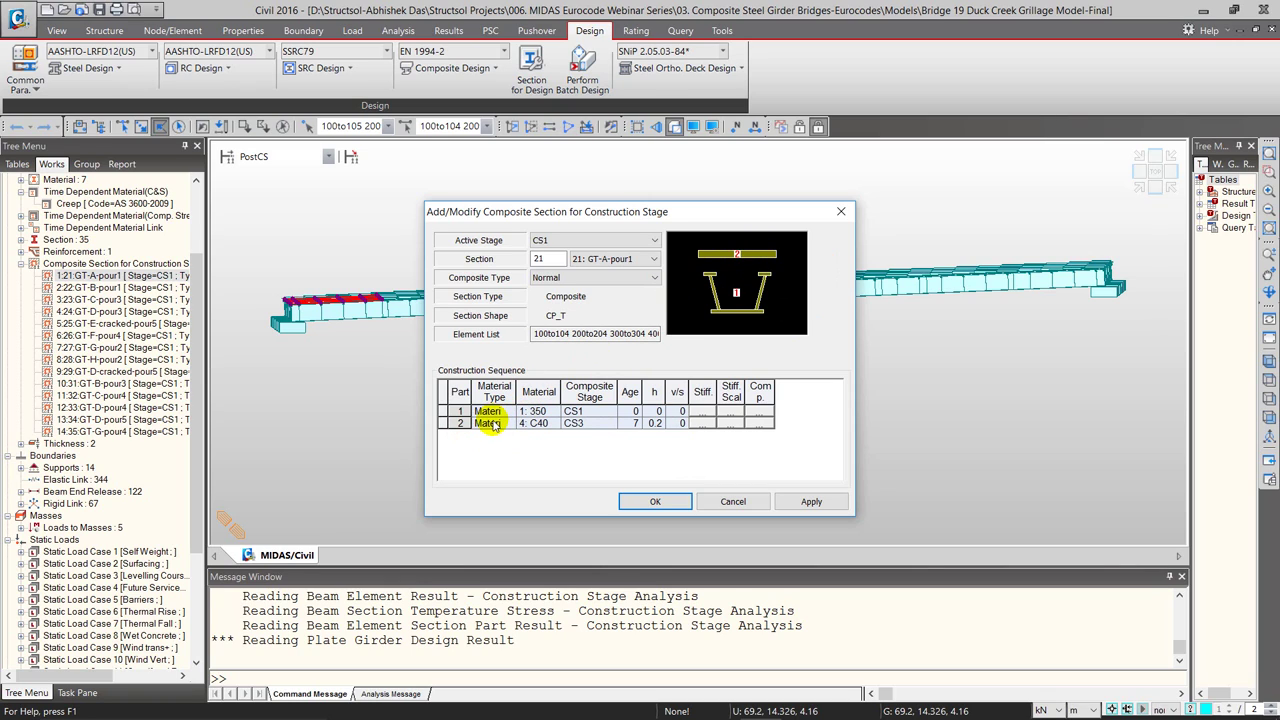
left_click(700, 424)
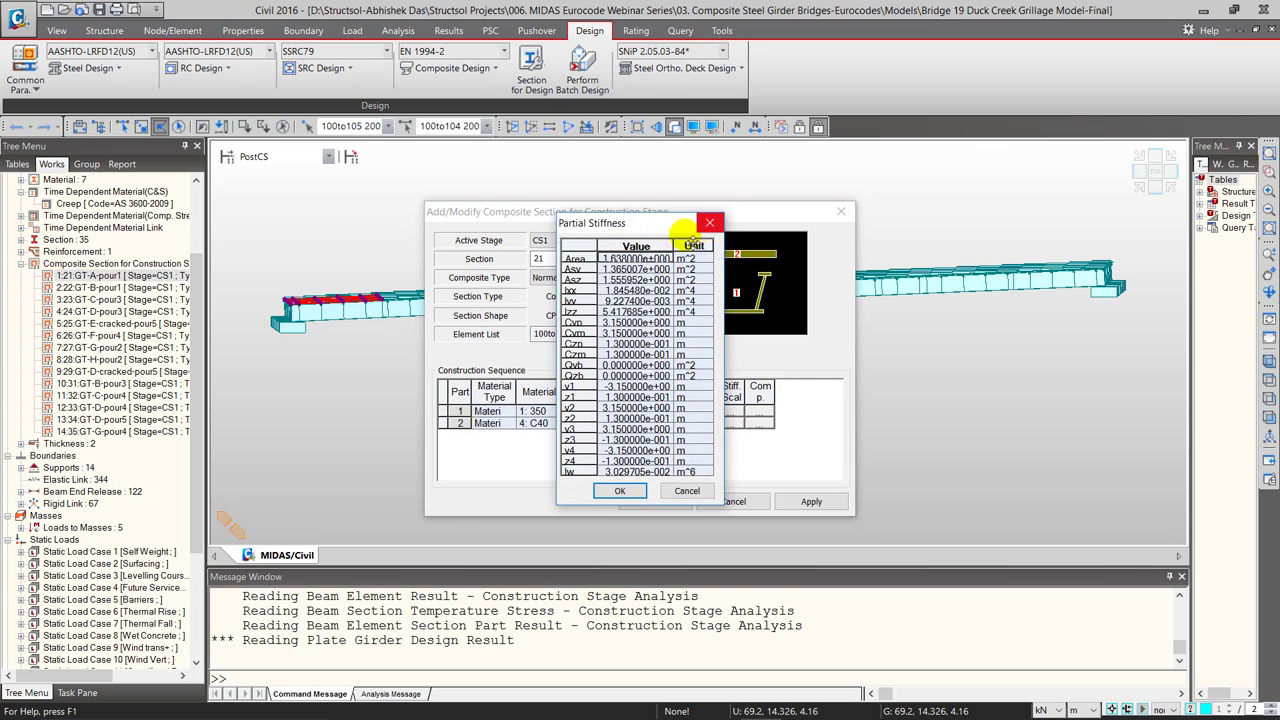
left_click(712, 225)
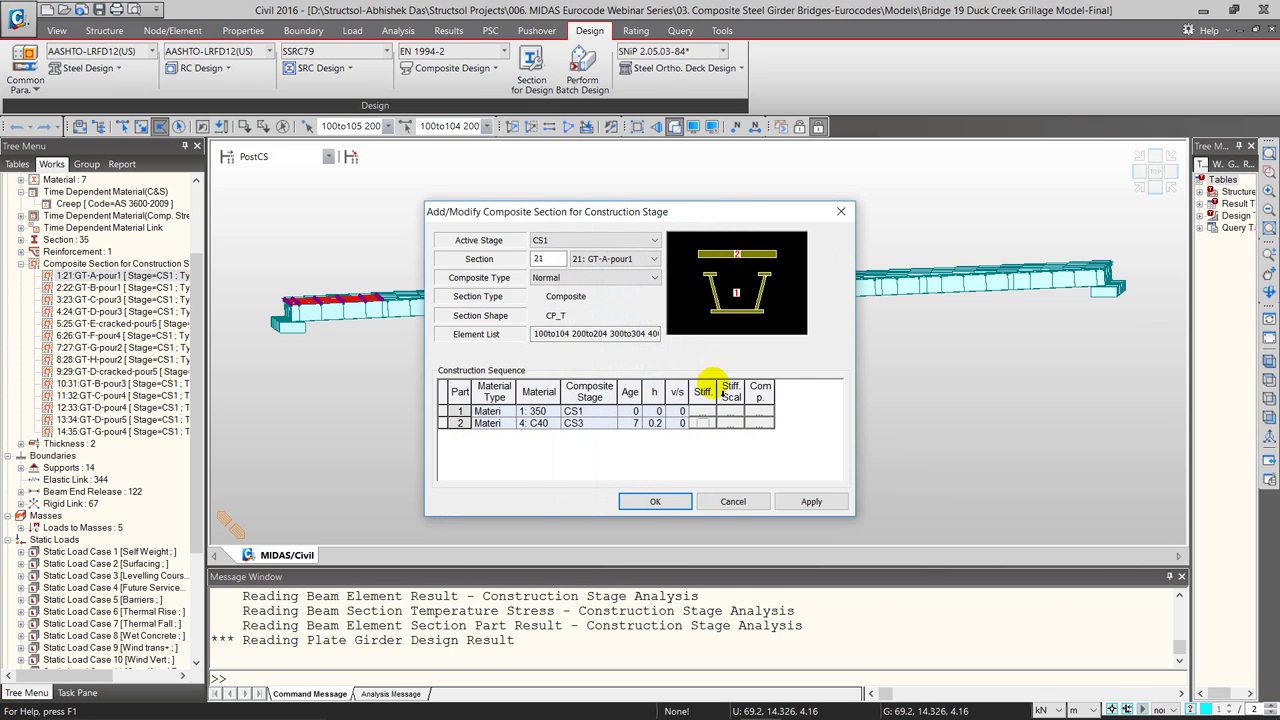
left_click(731, 423)
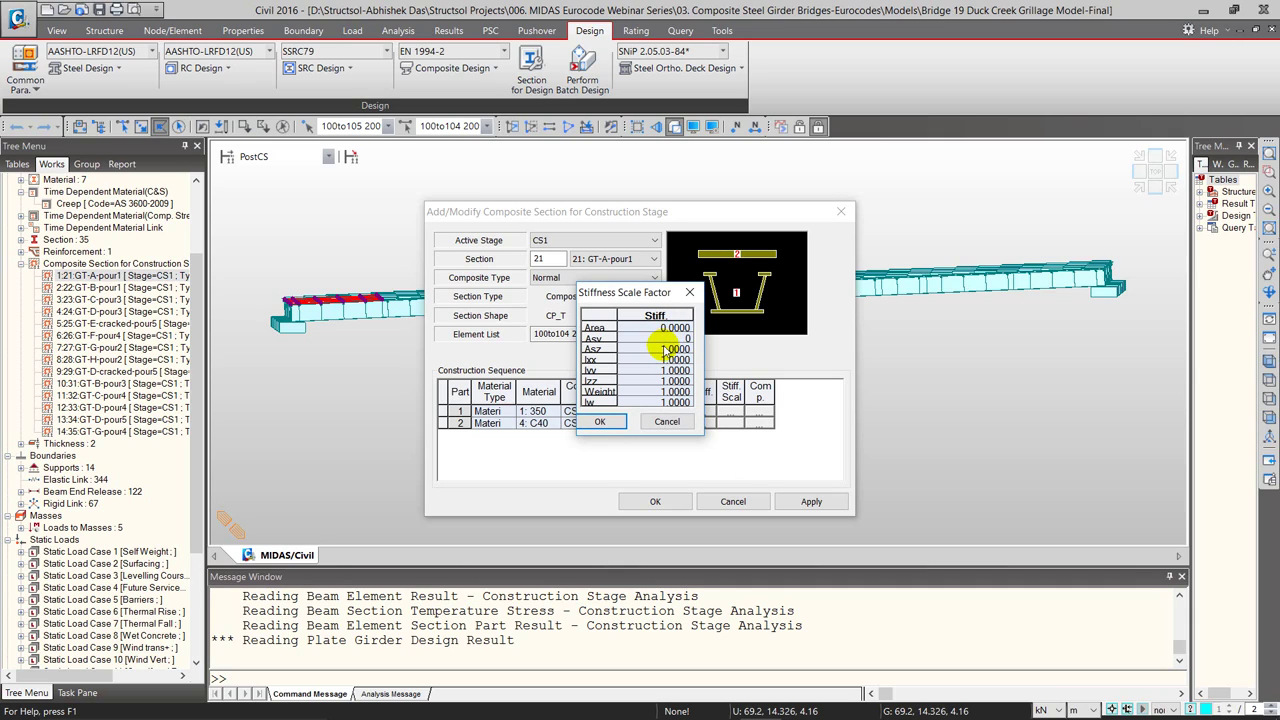
left_click(690, 293)
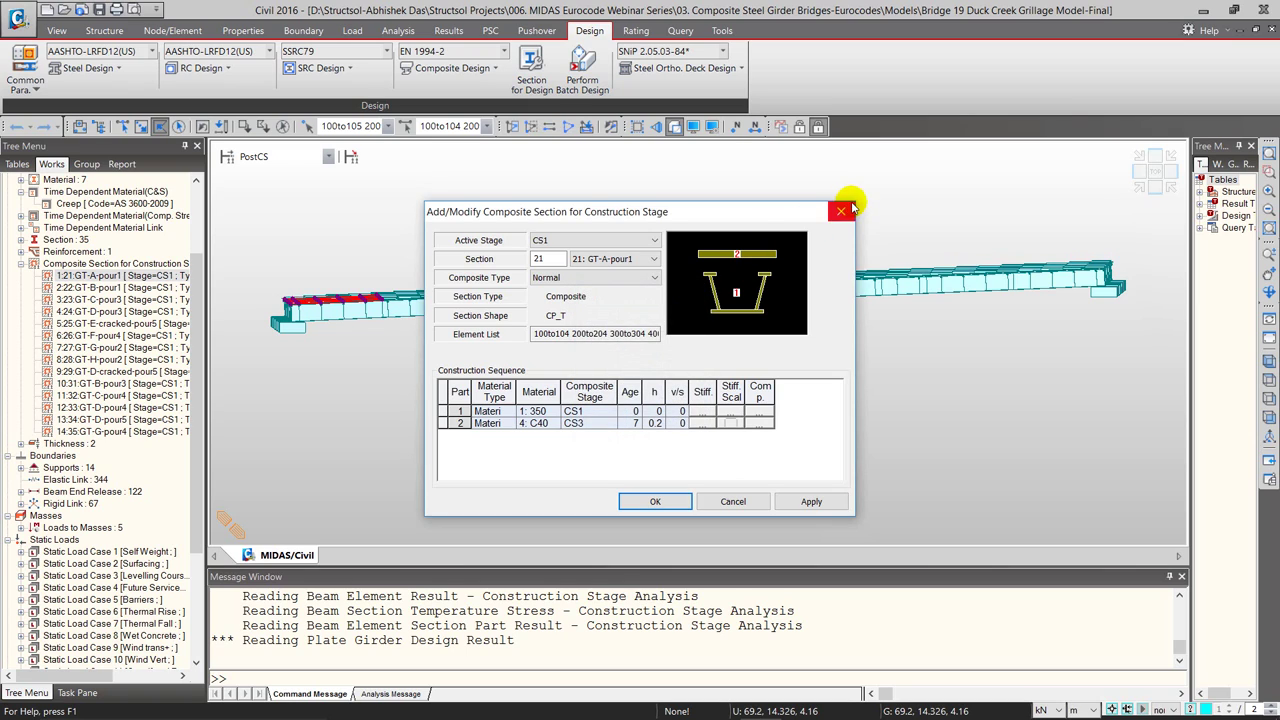
left_click(841, 211)
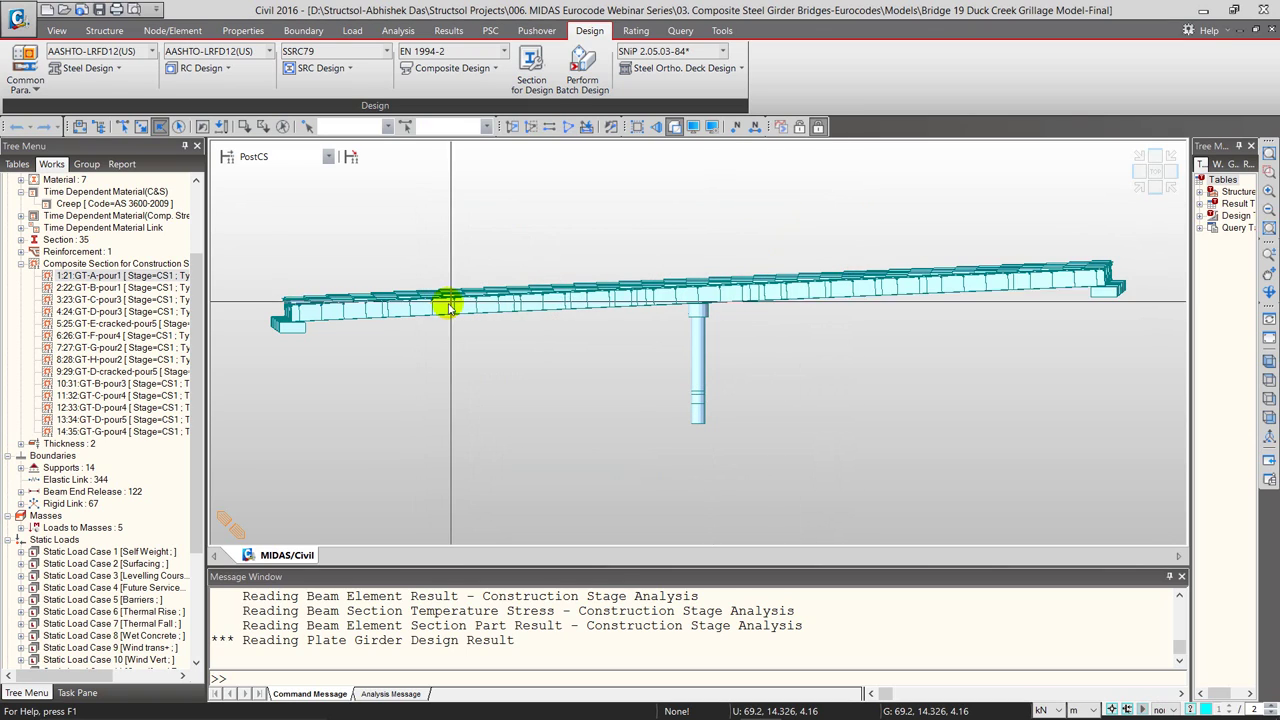
- Highlight the GT-A-pour1 and GT-E-cracked-pour5 elements, and examine the part 2 stiffness scale factors of GT-E-cracked-pour5 without changing them
left_click(117, 278)
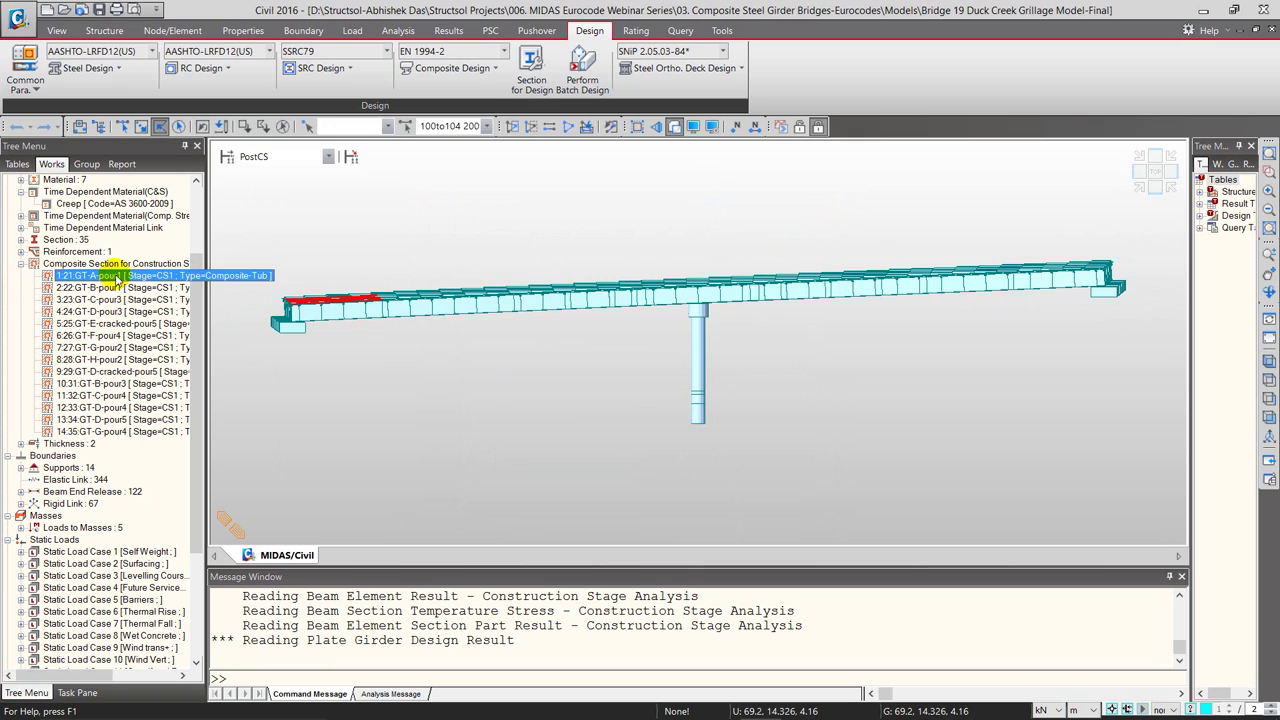
left_click(103, 325)
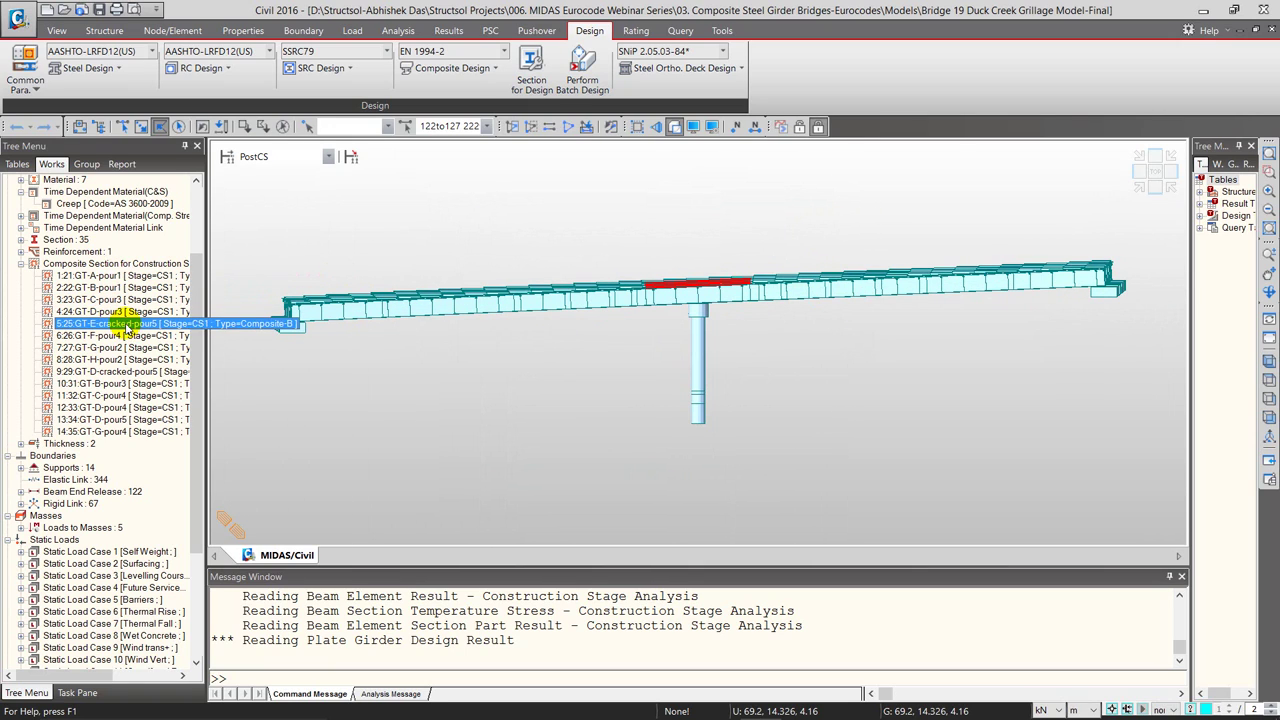
right_click(124, 325)
left_click(172, 510)
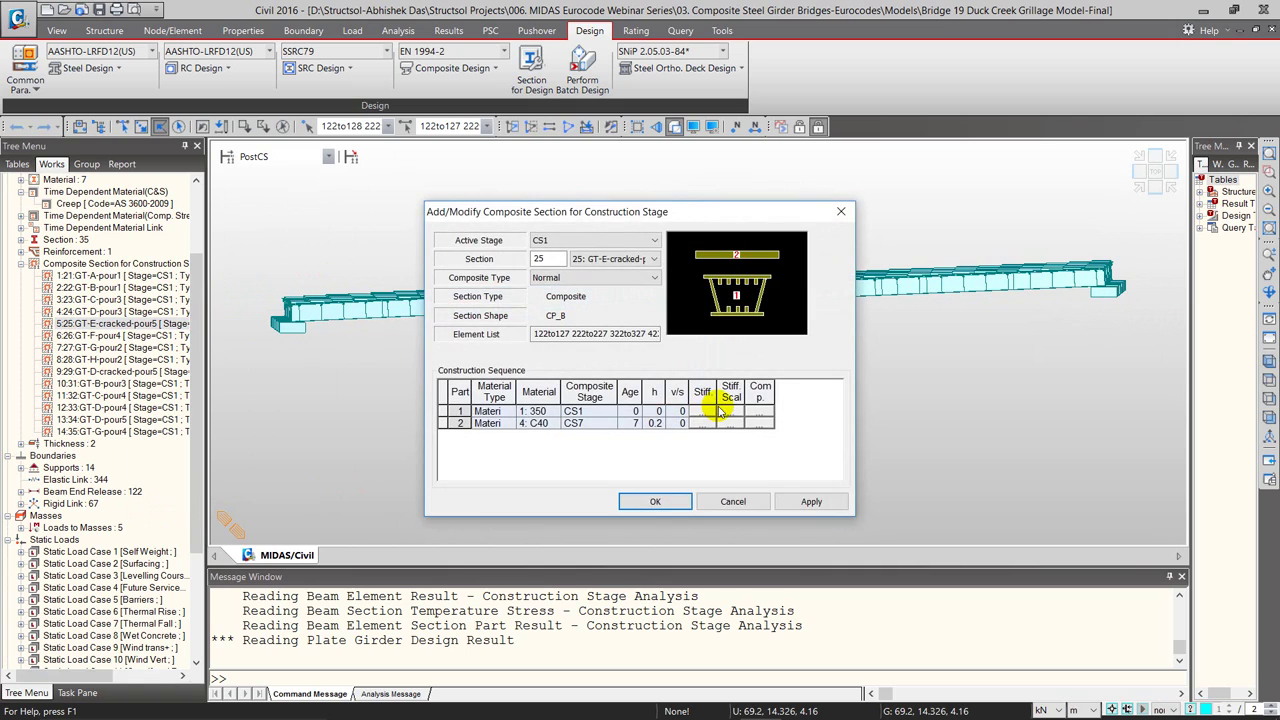
left_click(727, 424)
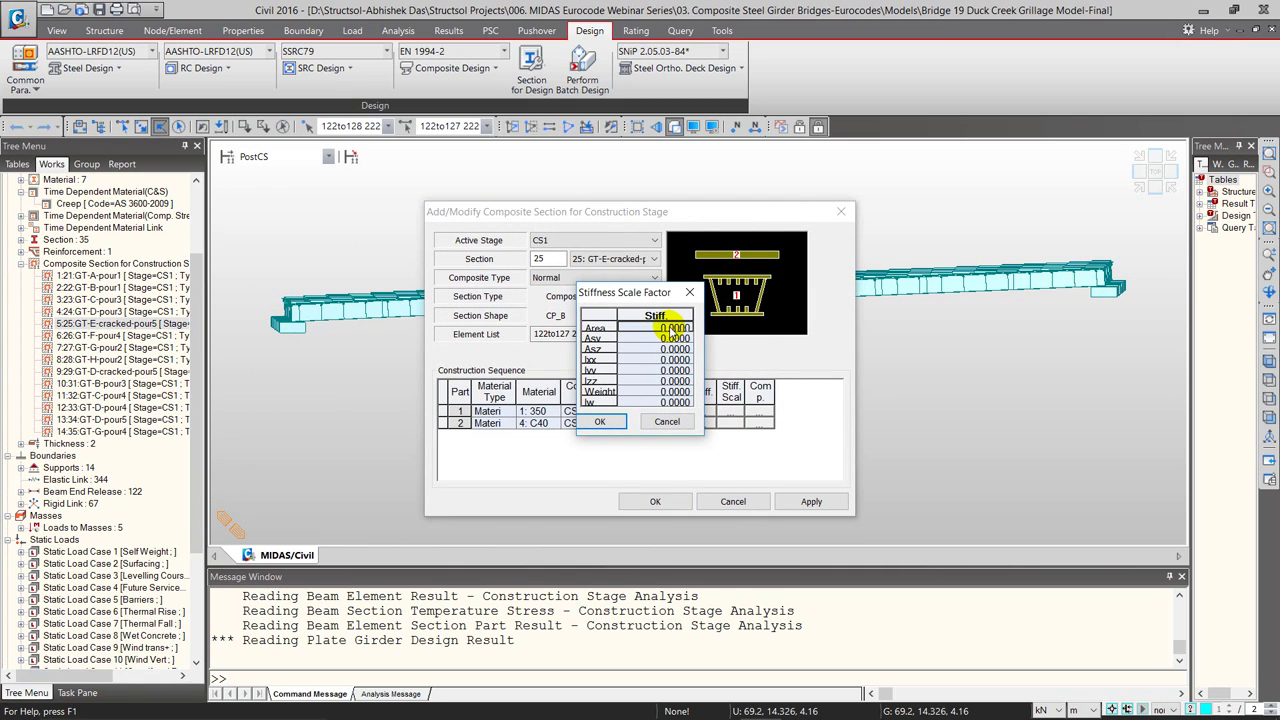
left_click_drag(670, 330, 667, 421)
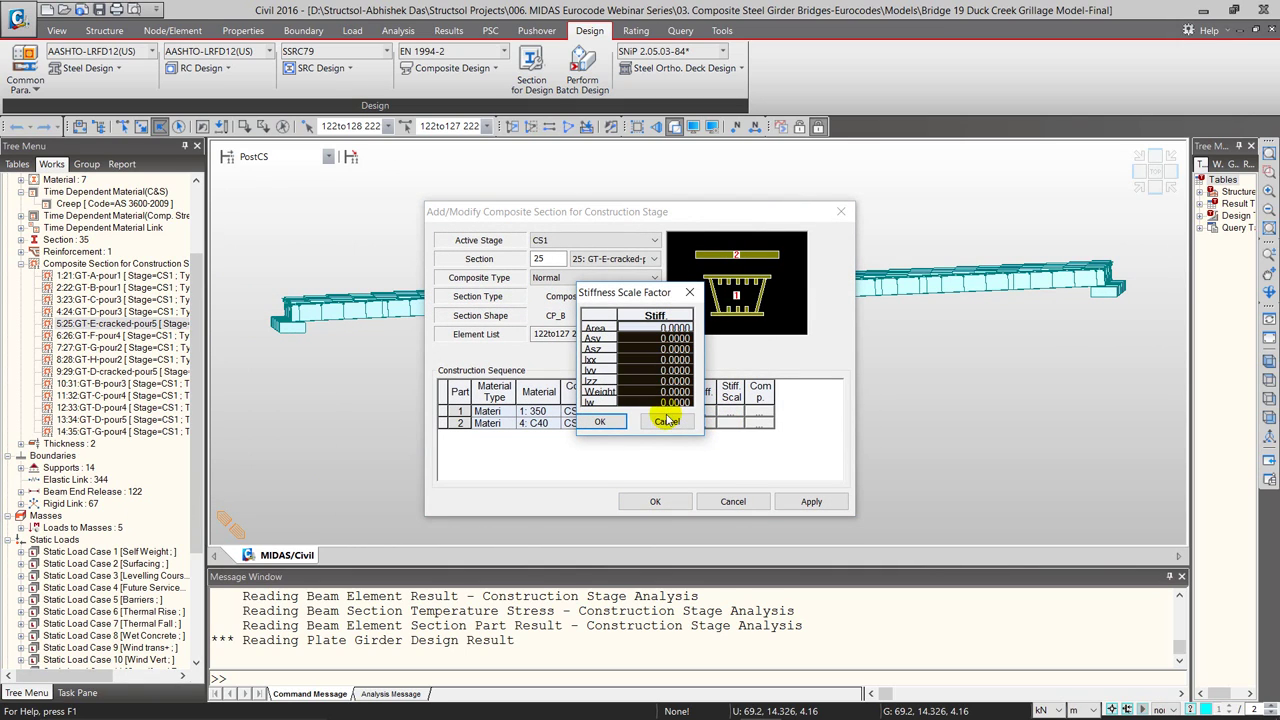
left_click(667, 421)
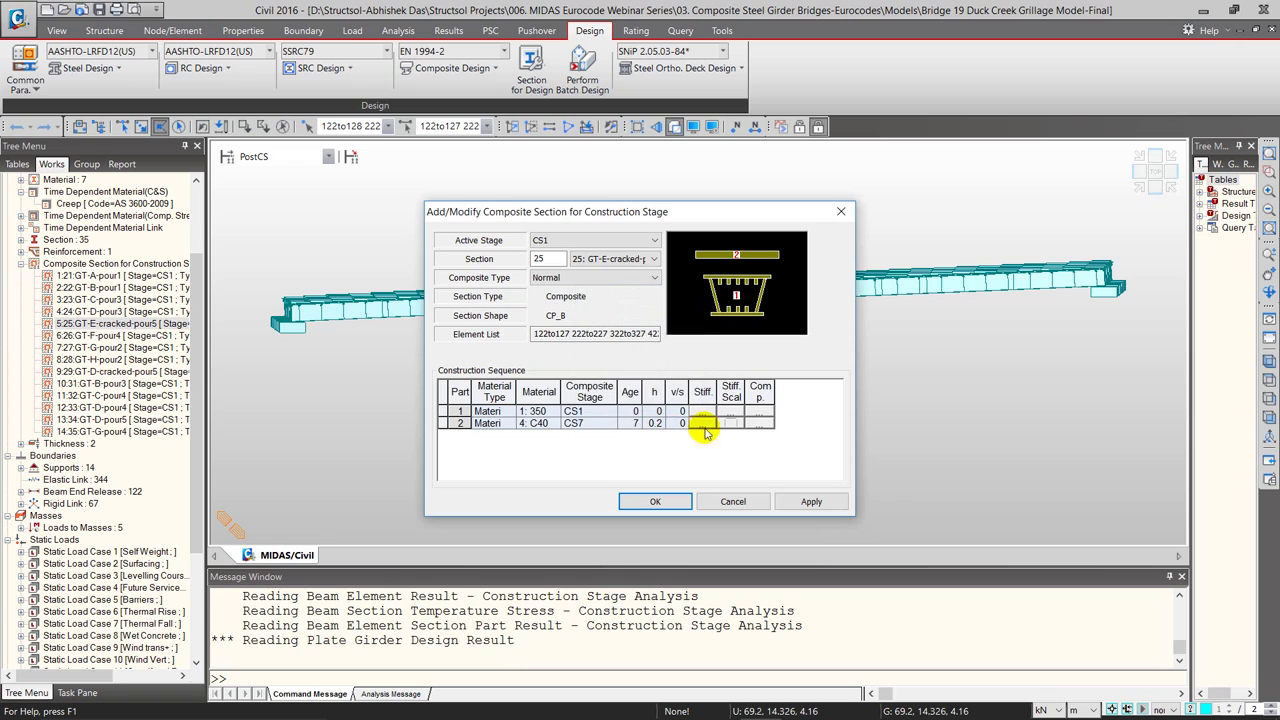
left_click(733, 502)
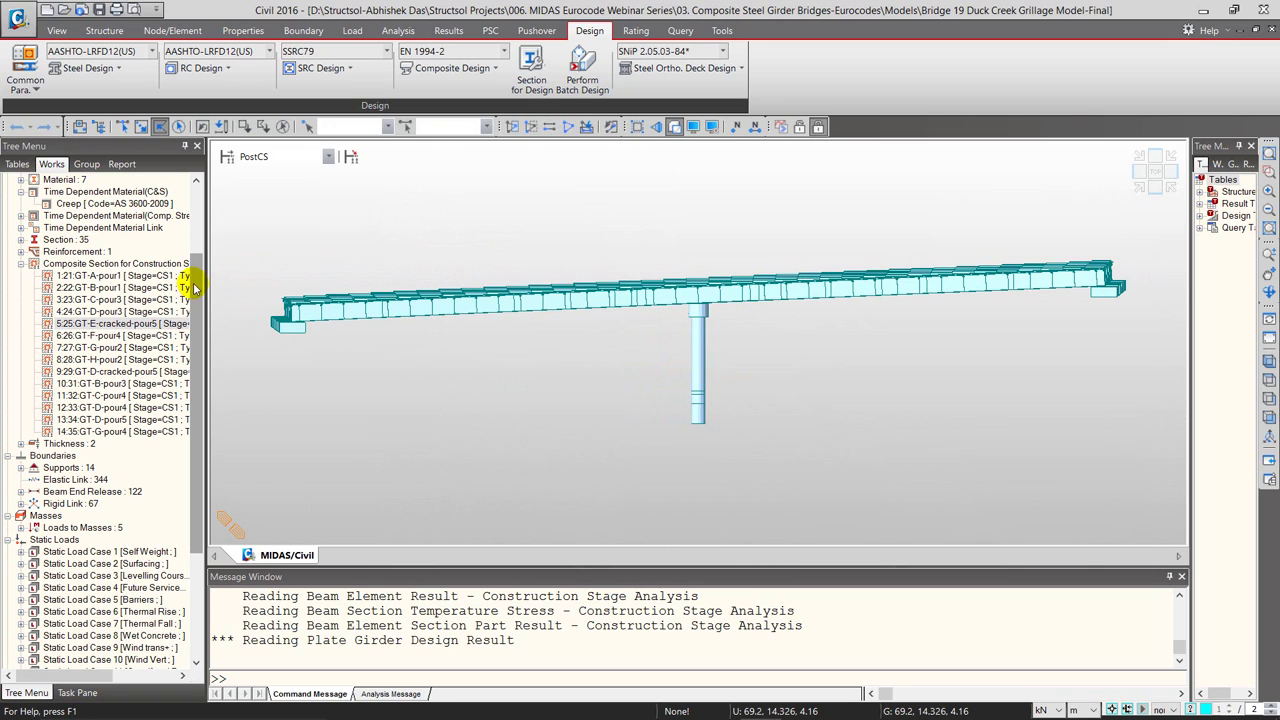
- Open the properties of the Composite material, check its type of design options, and close it with SRC kept
left_click_drag(196, 285, 195, 215)
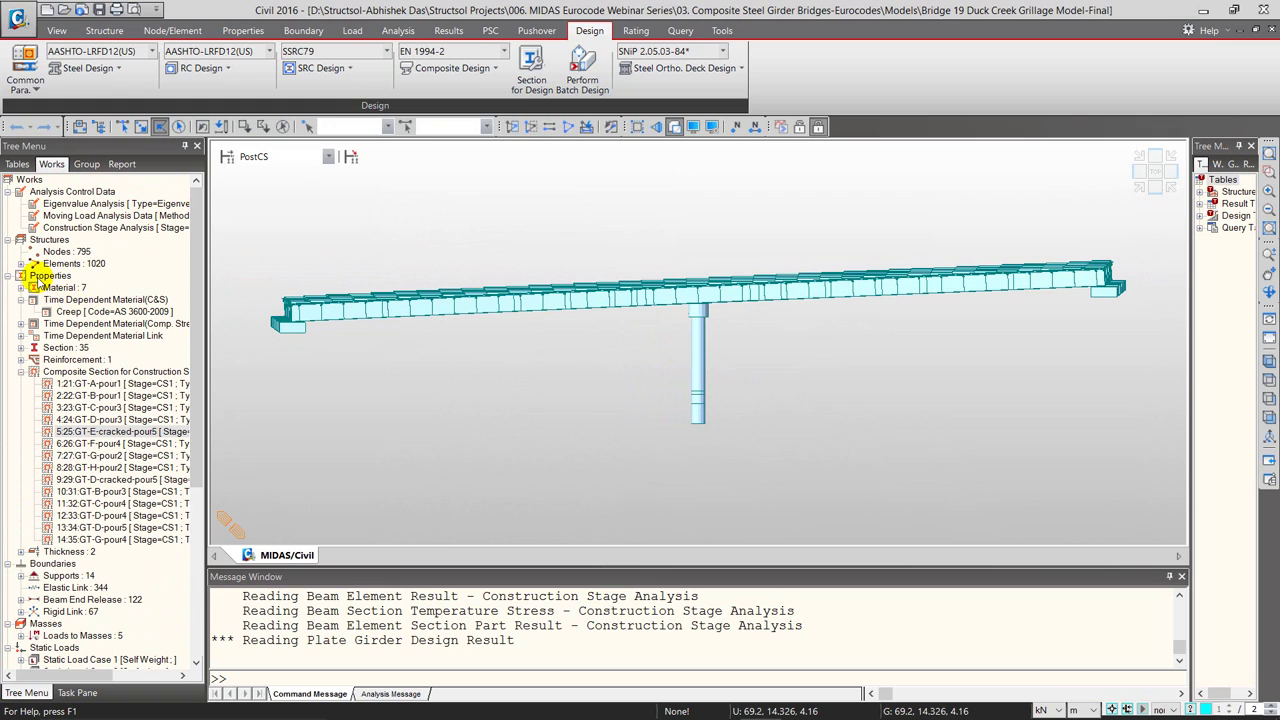
left_click(21, 263)
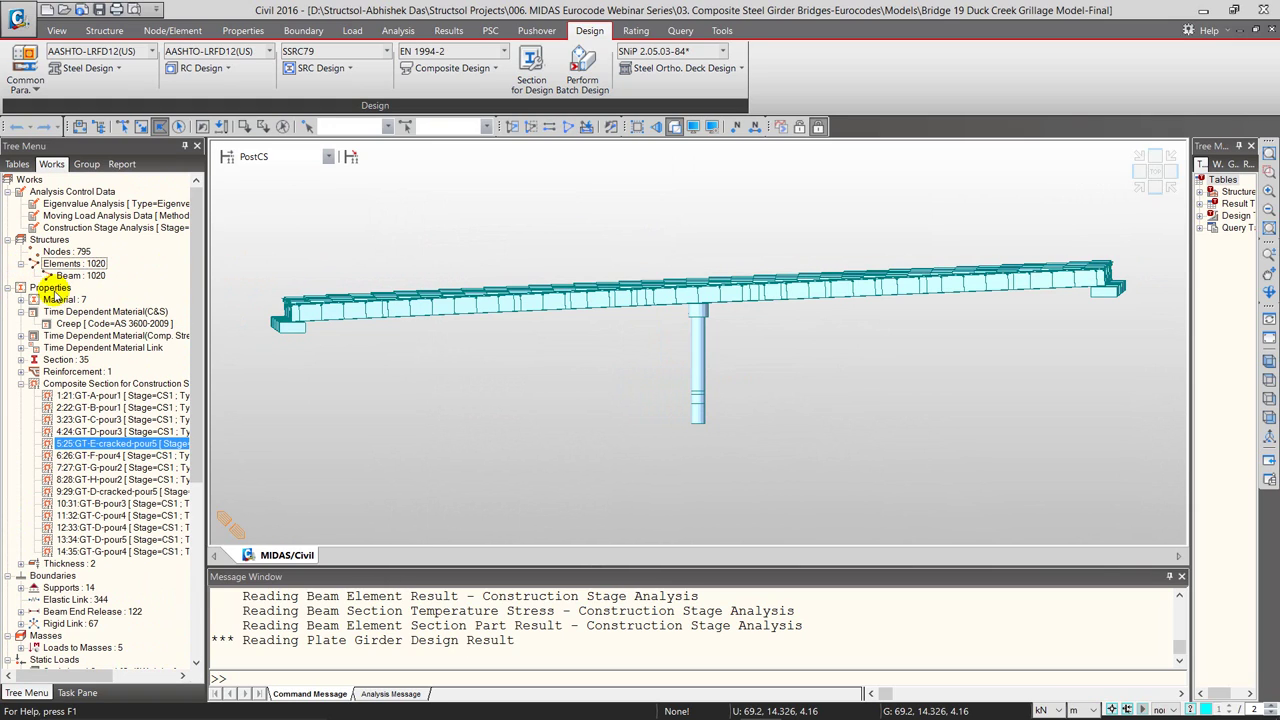
left_click(21, 300)
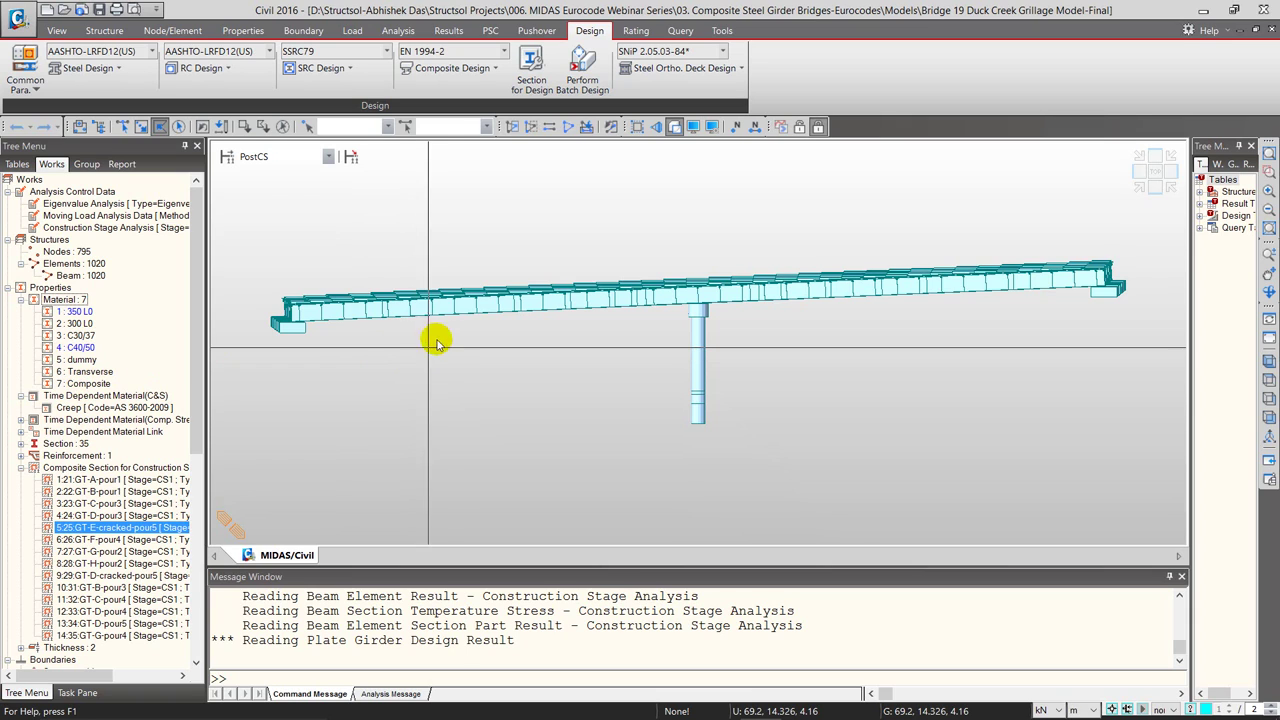
right_click(88, 388)
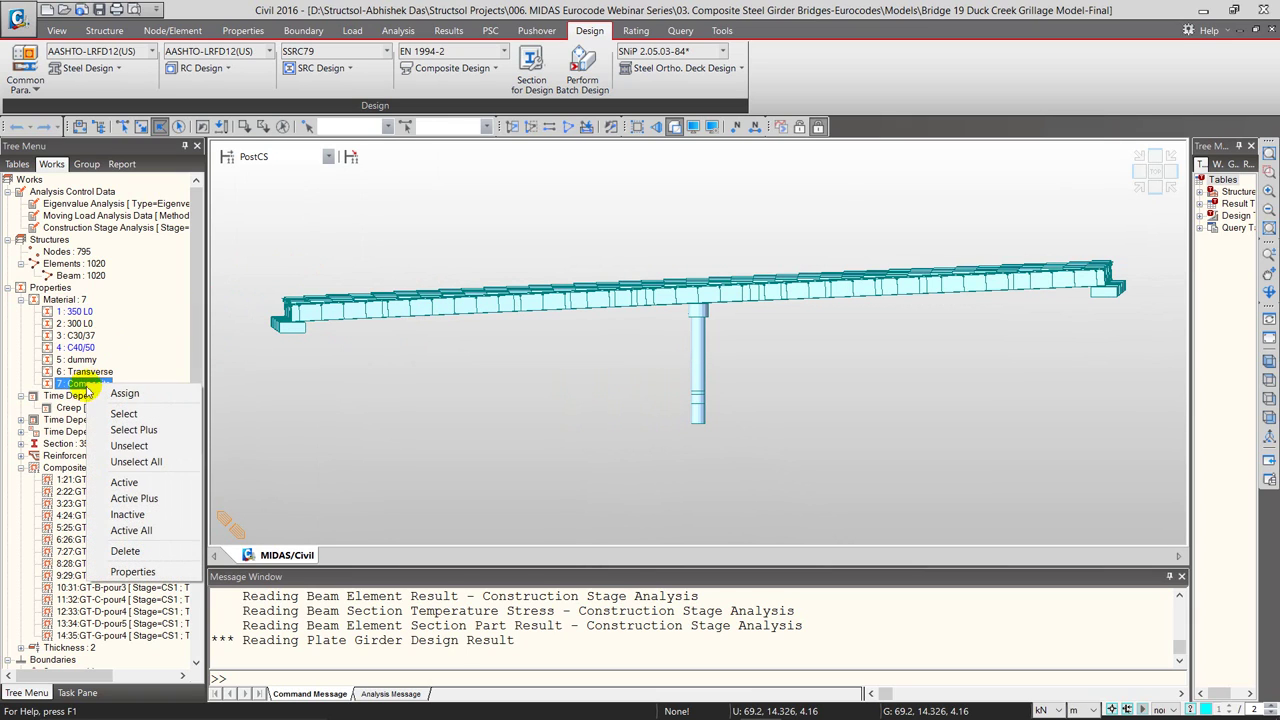
left_click(106, 574)
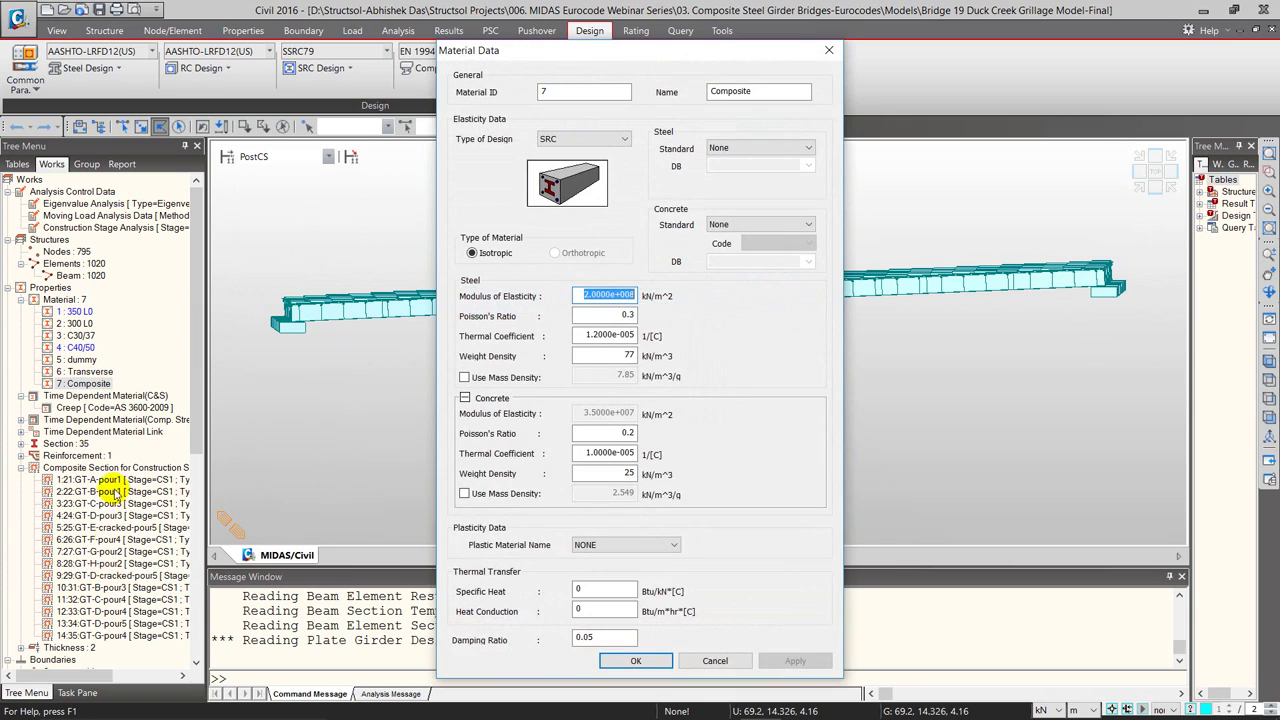
left_click(606, 139)
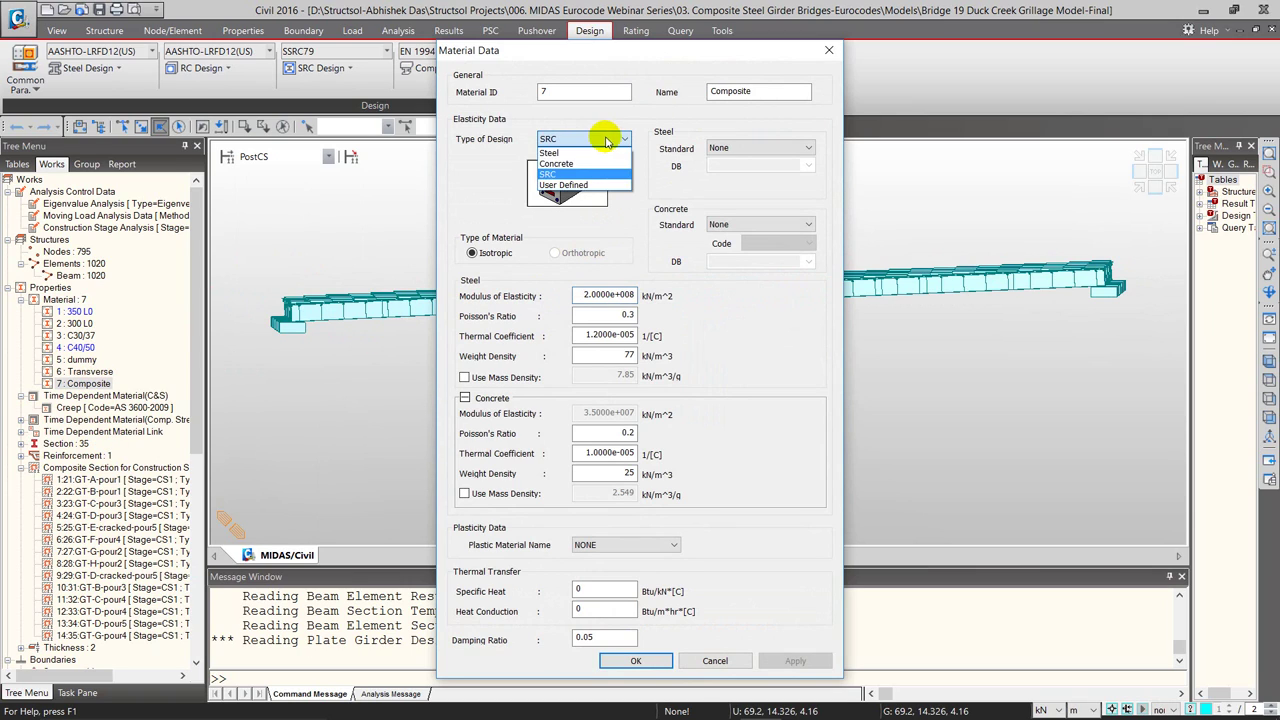
left_click(549, 174)
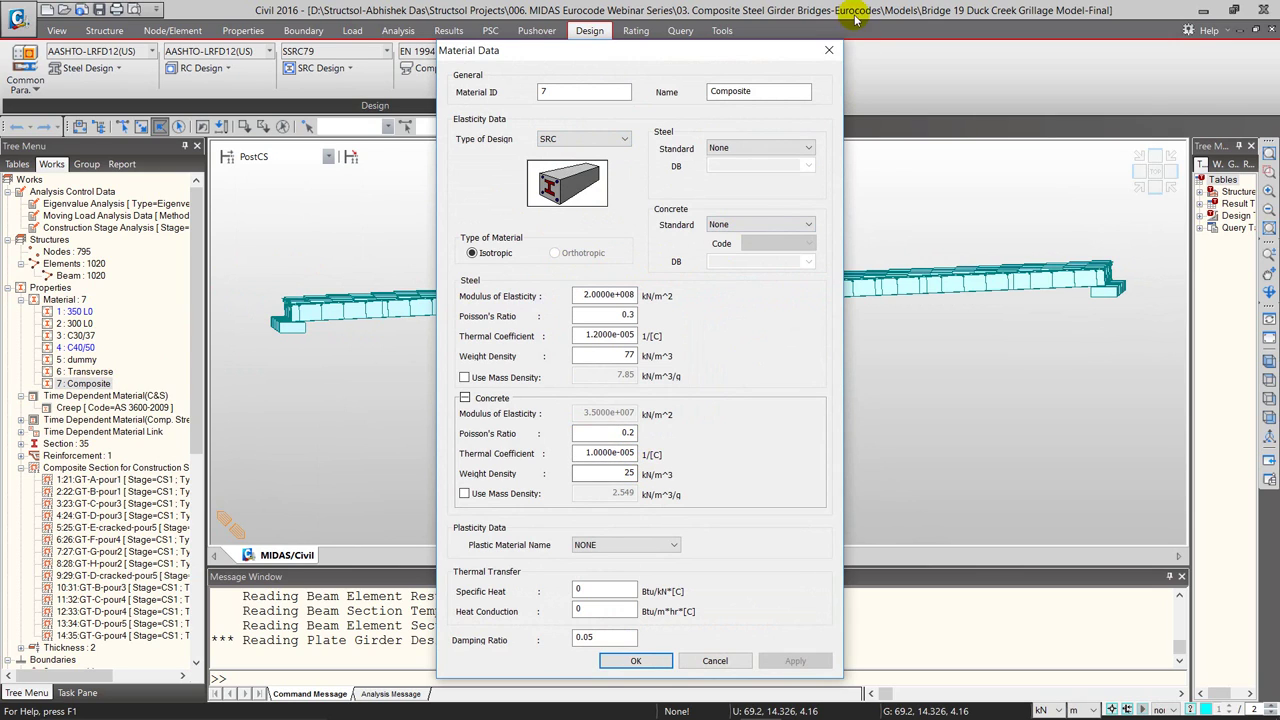
left_click(829, 49)
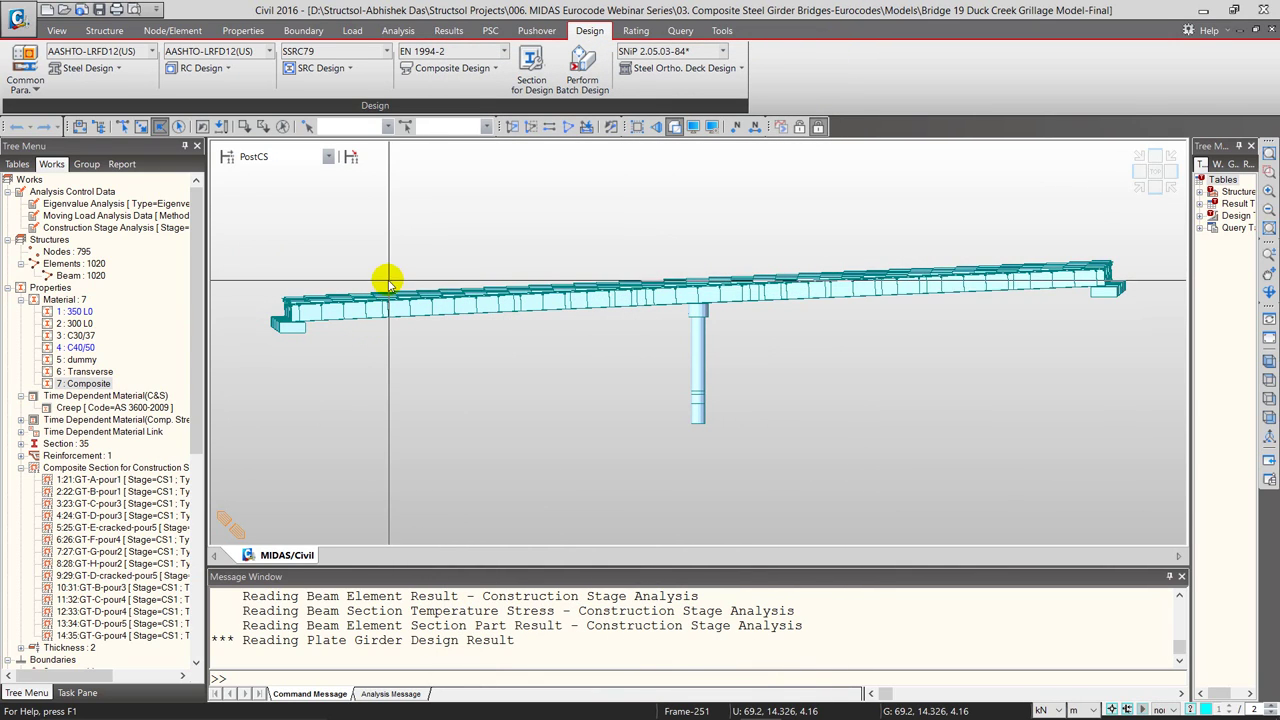
- Switch to the PowerPoint slide show and advance past the webinar contents to the Basis of Design slide
left_click_drag(194, 294, 194, 266)
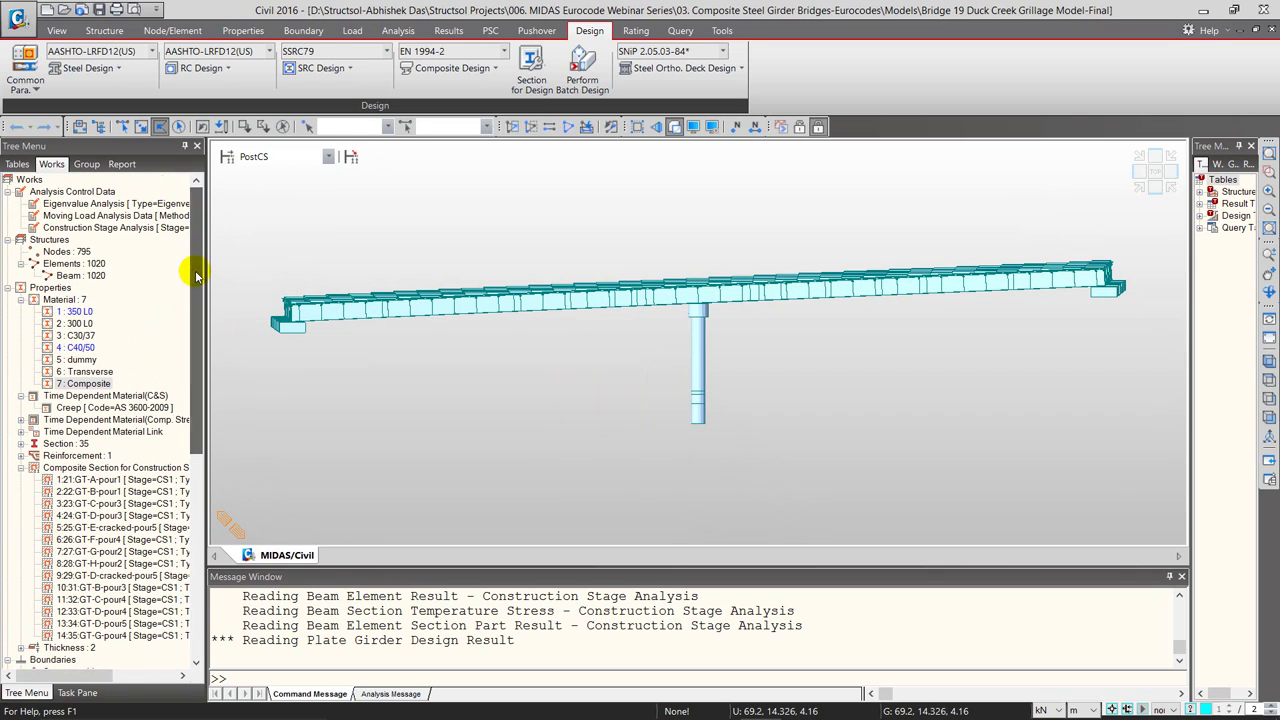
key("alt+Tab")
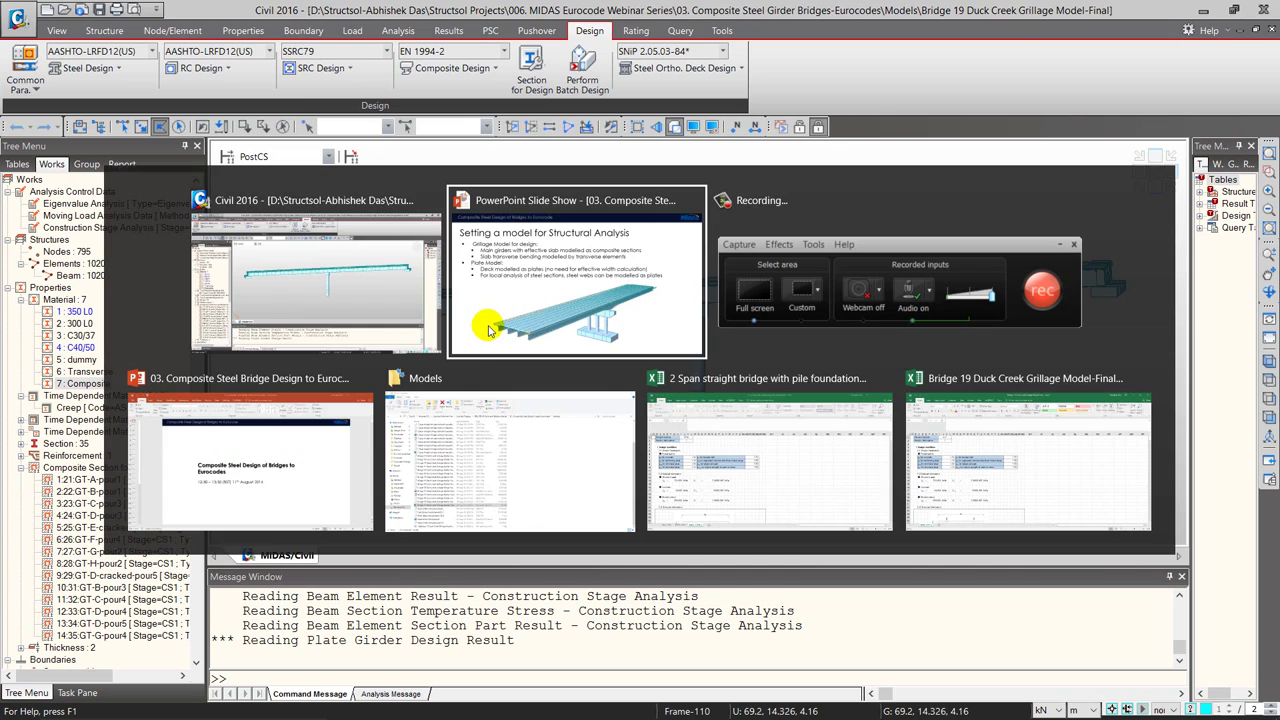
key("Right")
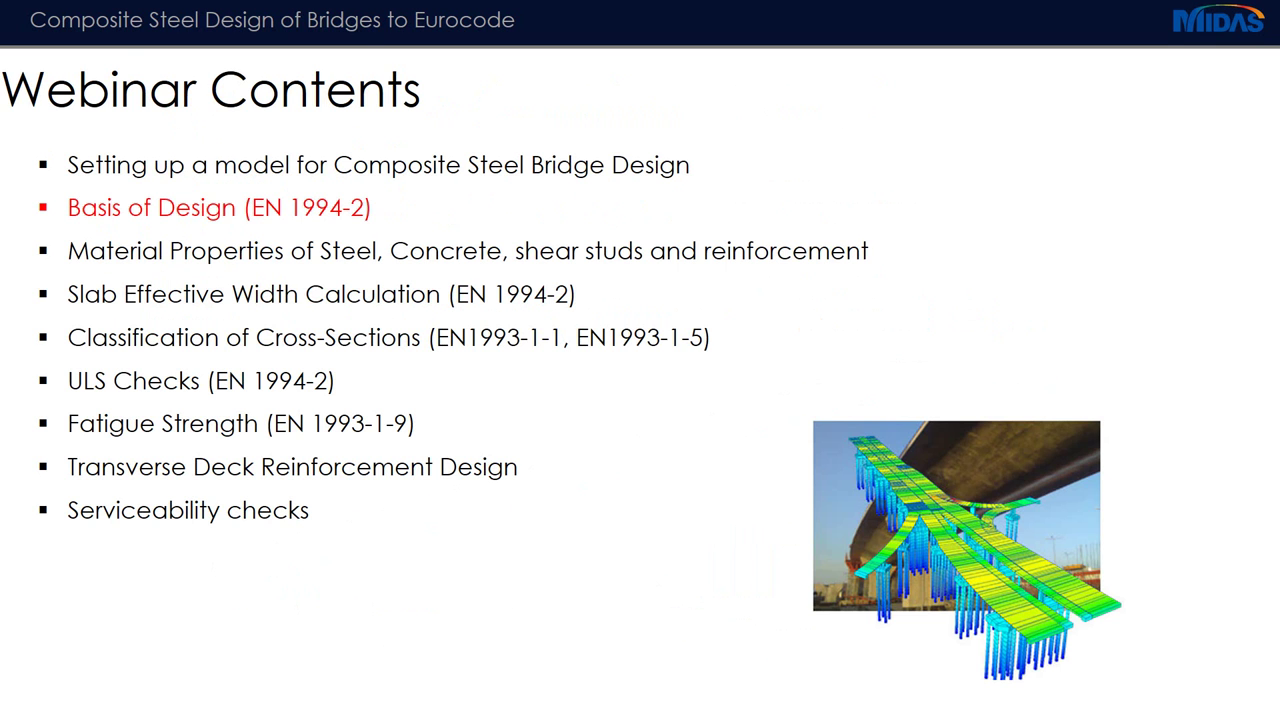
key("Right")
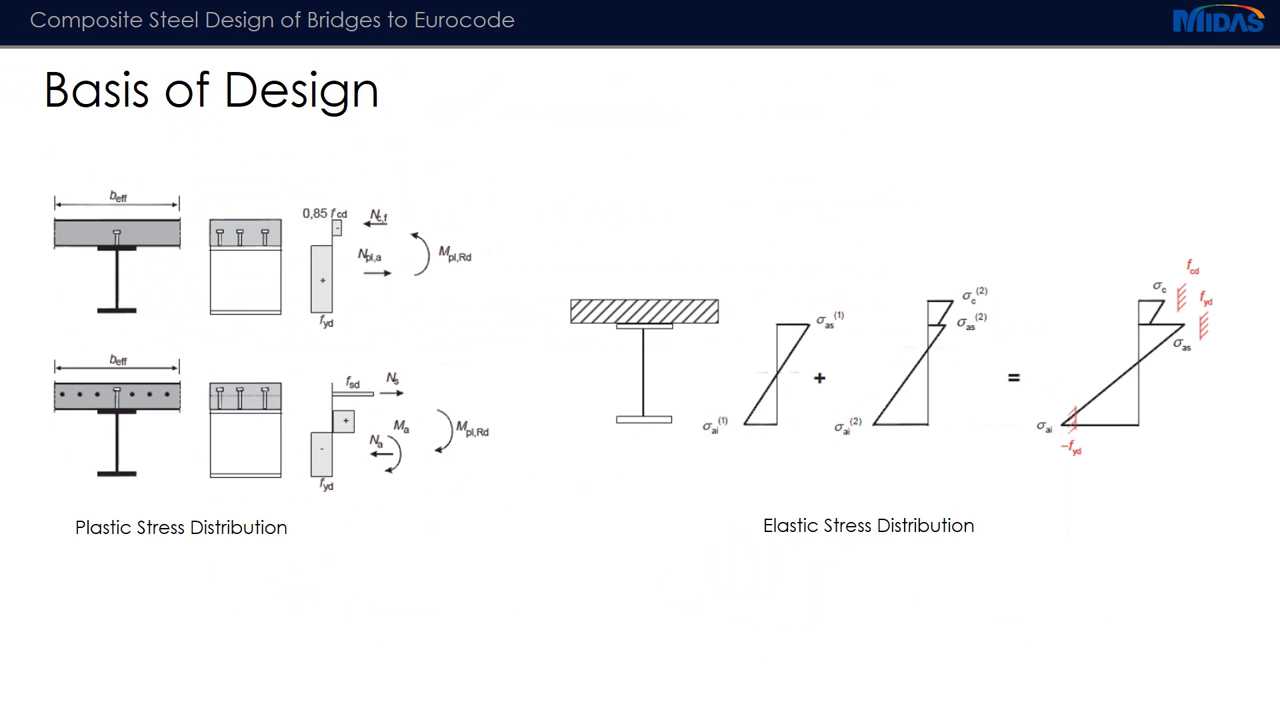
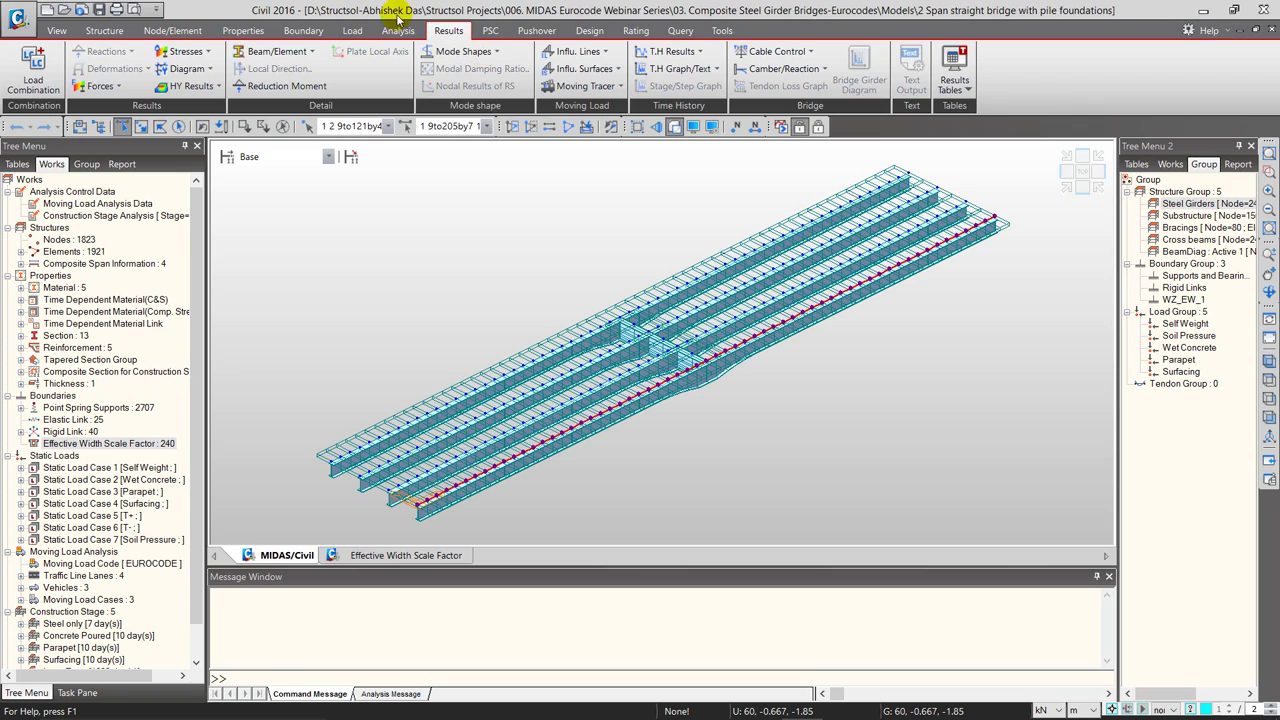
- Open the steel design load combinations, widen the list columns, and check the active type of each combination
left_click(38, 68)
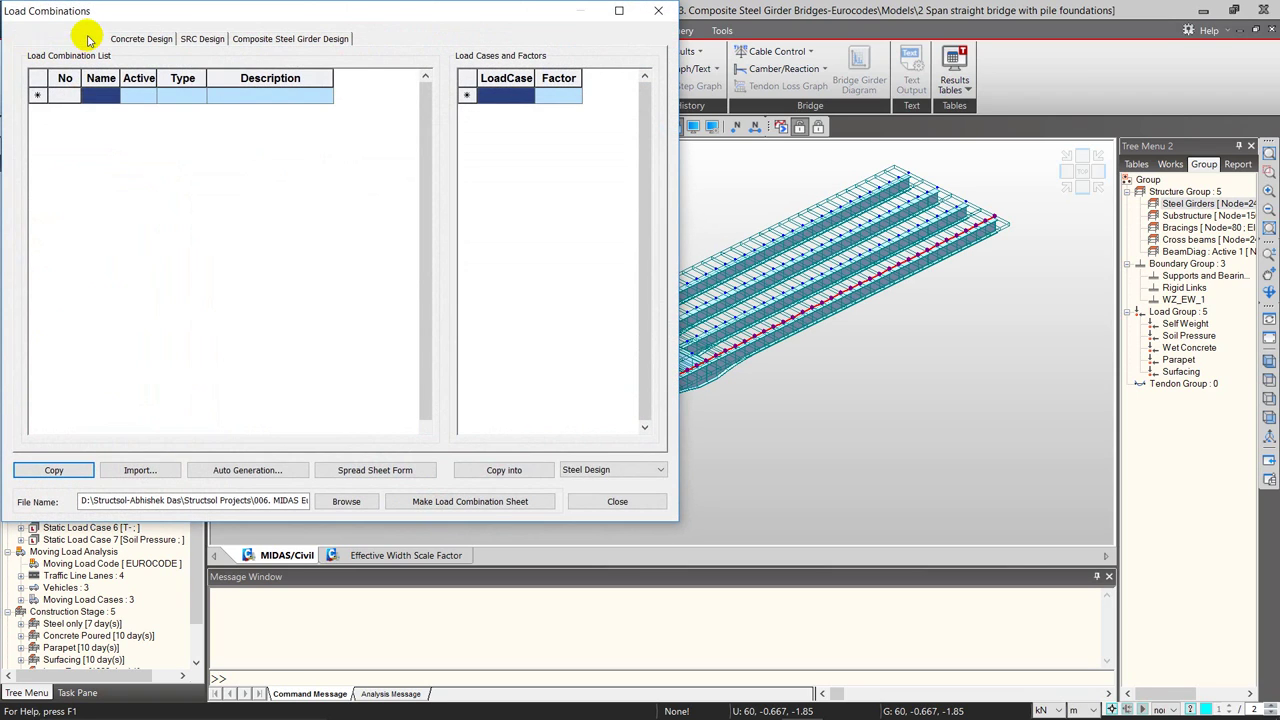
left_click(79, 39)
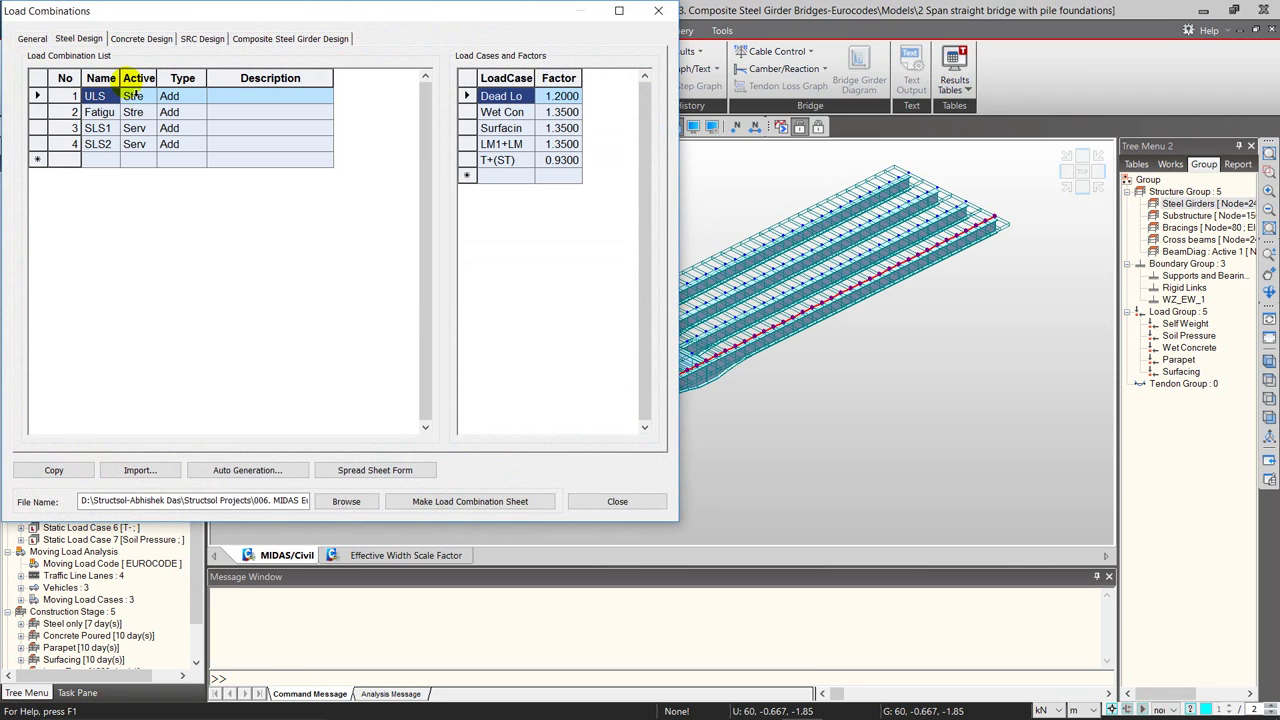
left_click_drag(126, 82, 233, 84)
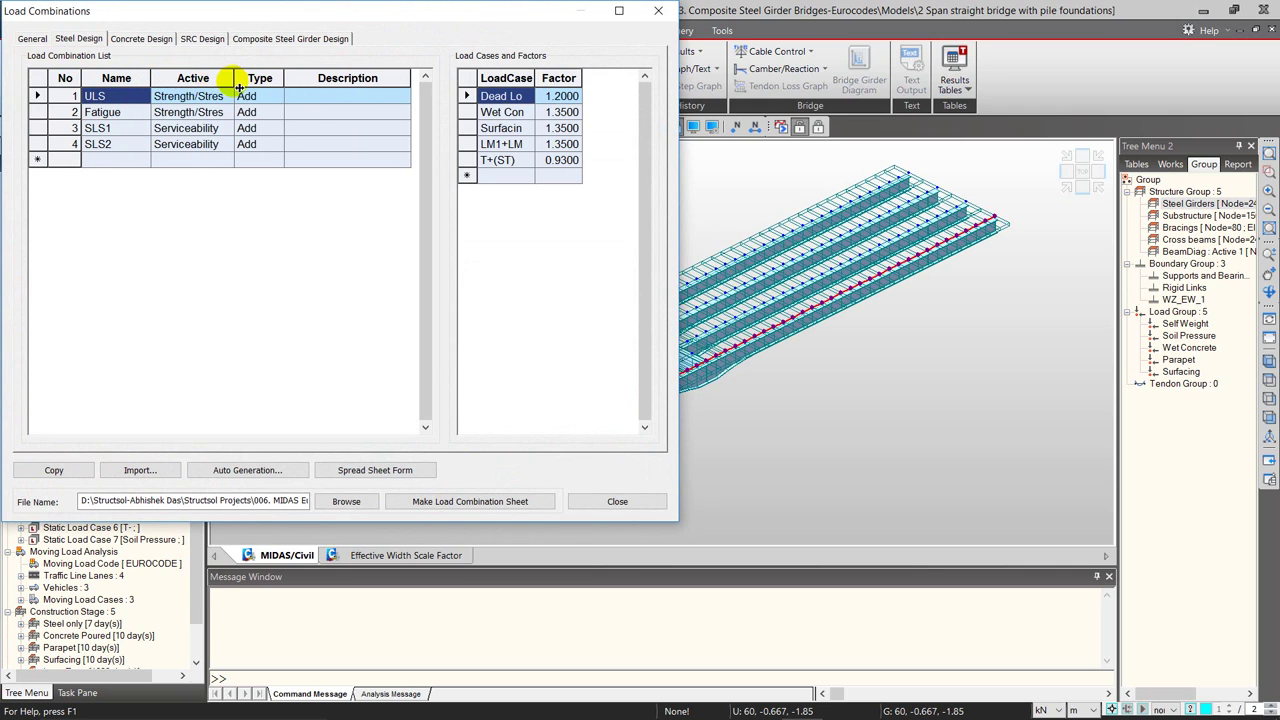
left_click(172, 96)
left_click(175, 128)
left_click(171, 143)
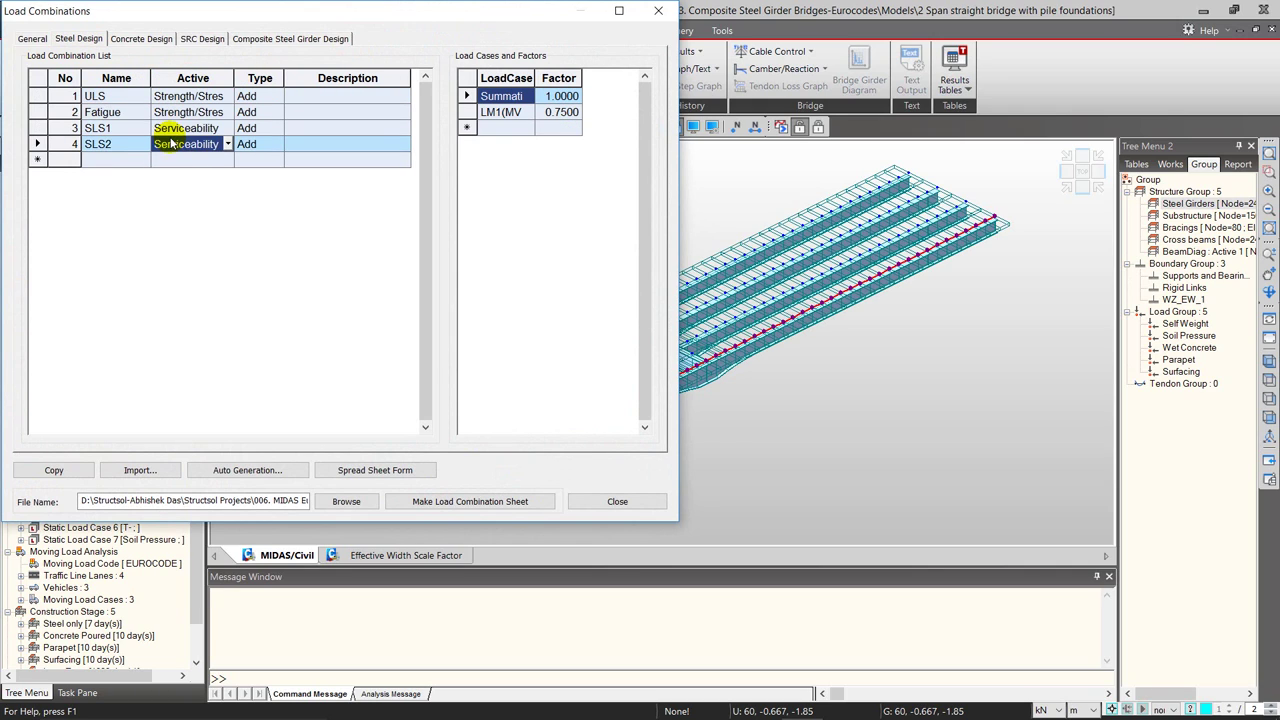
- Review the load cases and factors of the ULS combination, widening the load case column to read the full names
left_click(111, 96)
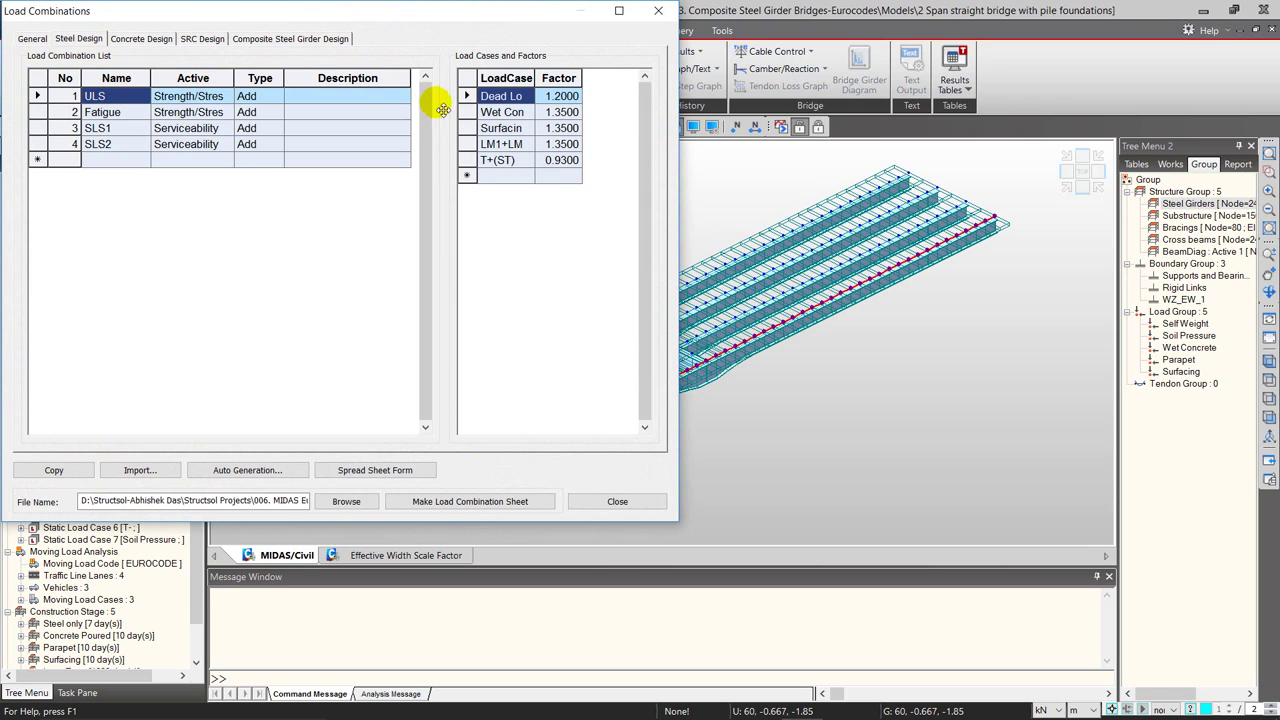
left_click(512, 101)
left_click(506, 112)
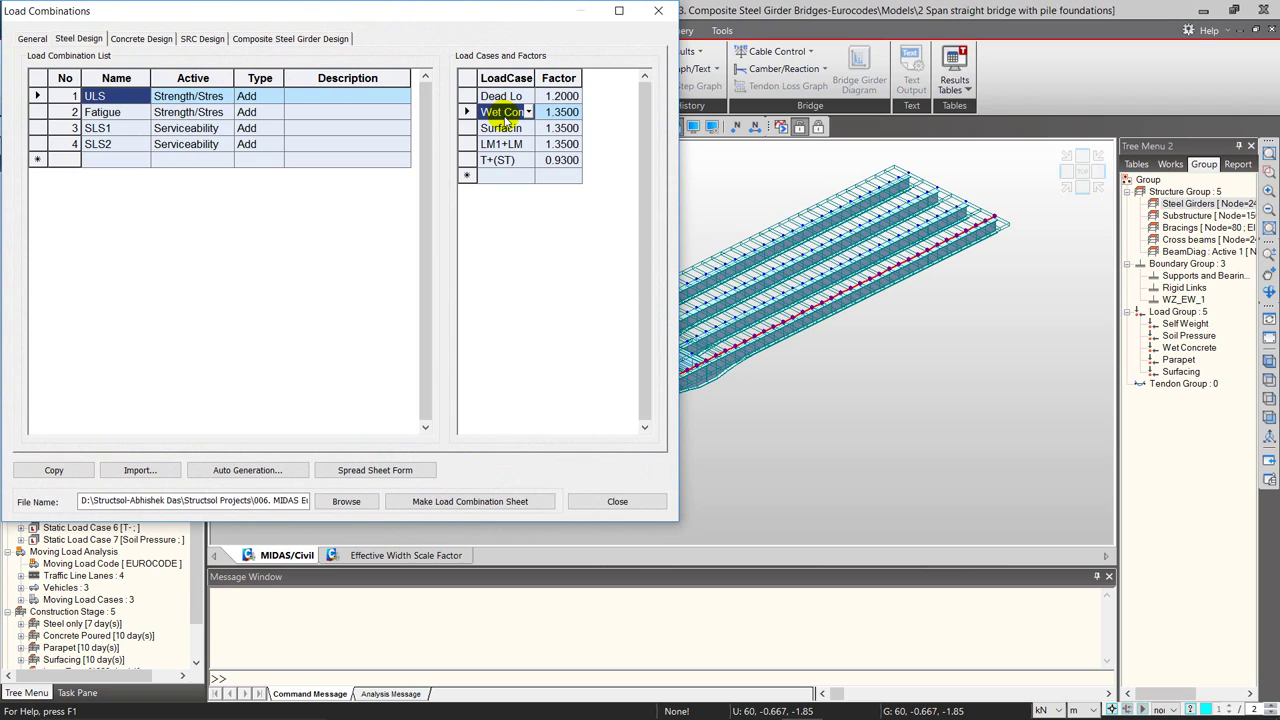
left_click(506, 130)
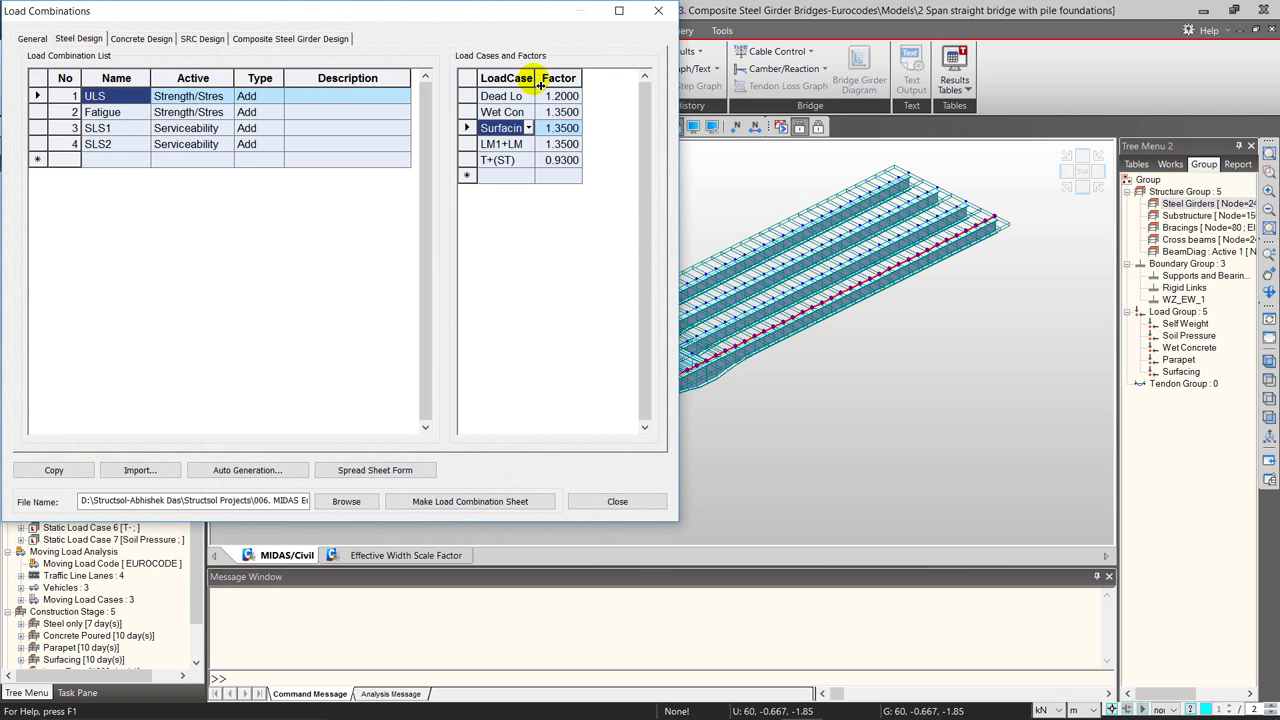
left_click_drag(540, 84, 584, 80)
left_click(537, 96)
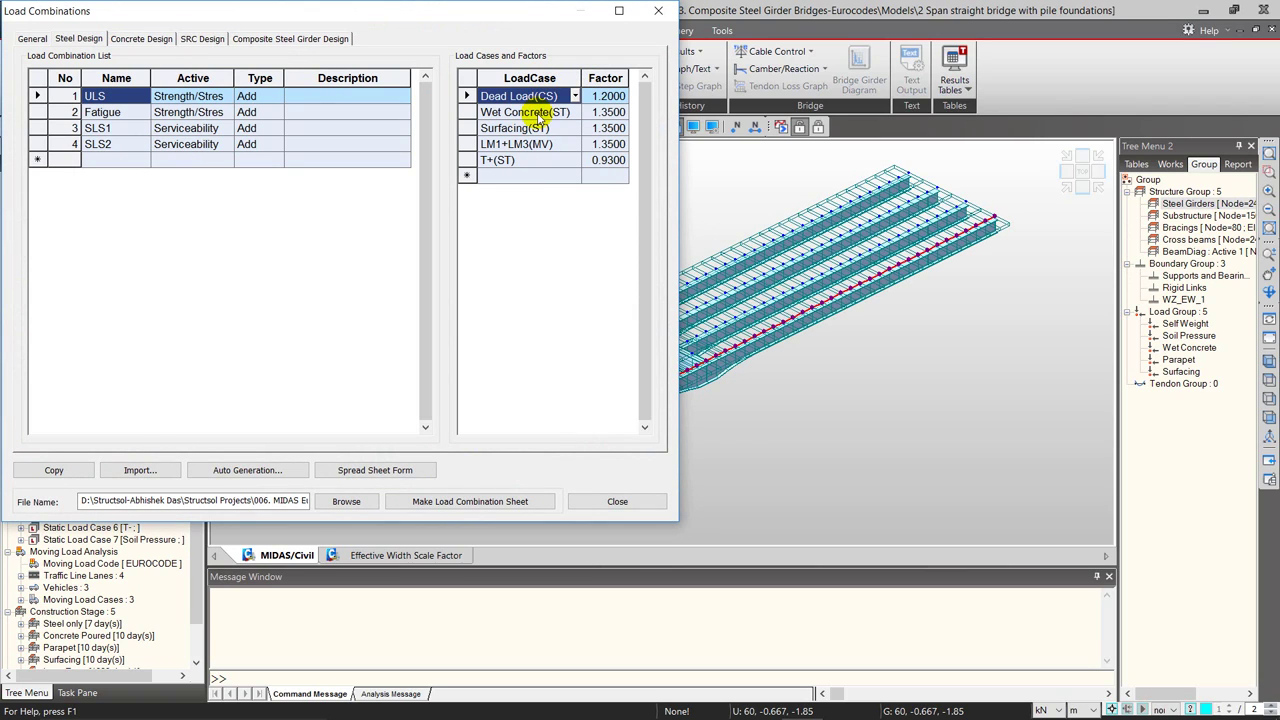
left_click(538, 117)
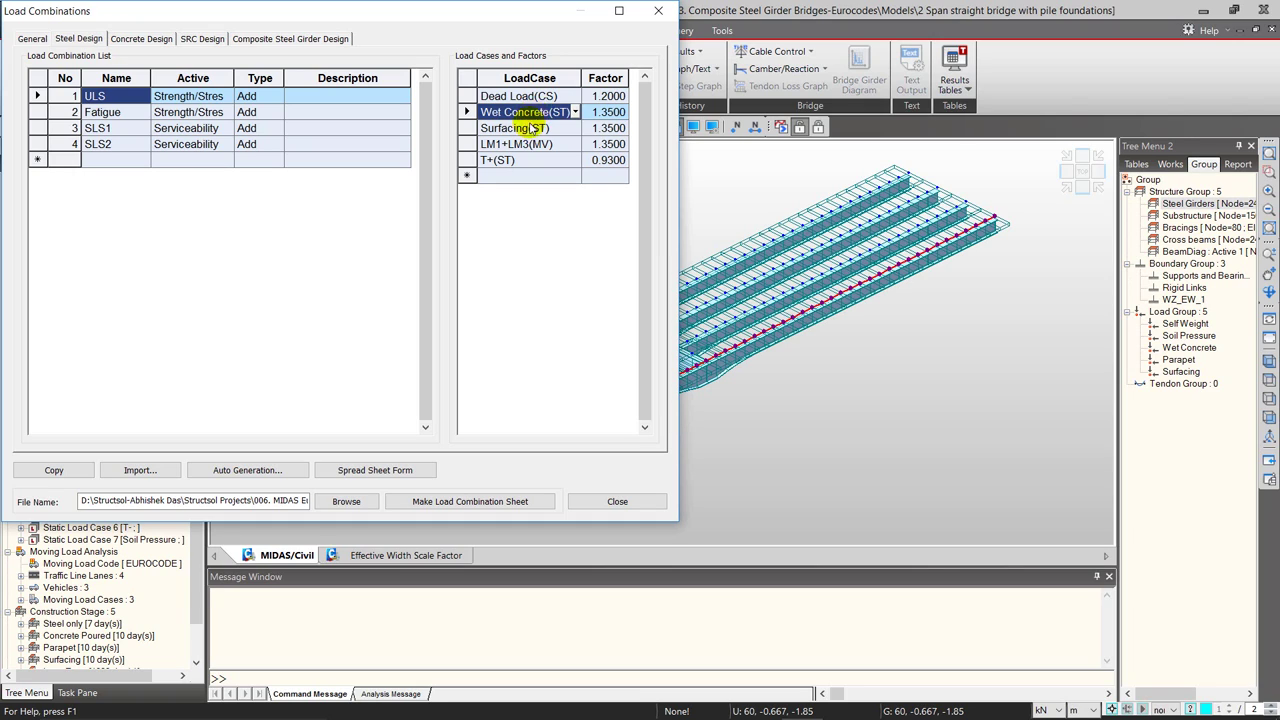
left_click(533, 128)
left_click(527, 145)
left_click(520, 163)
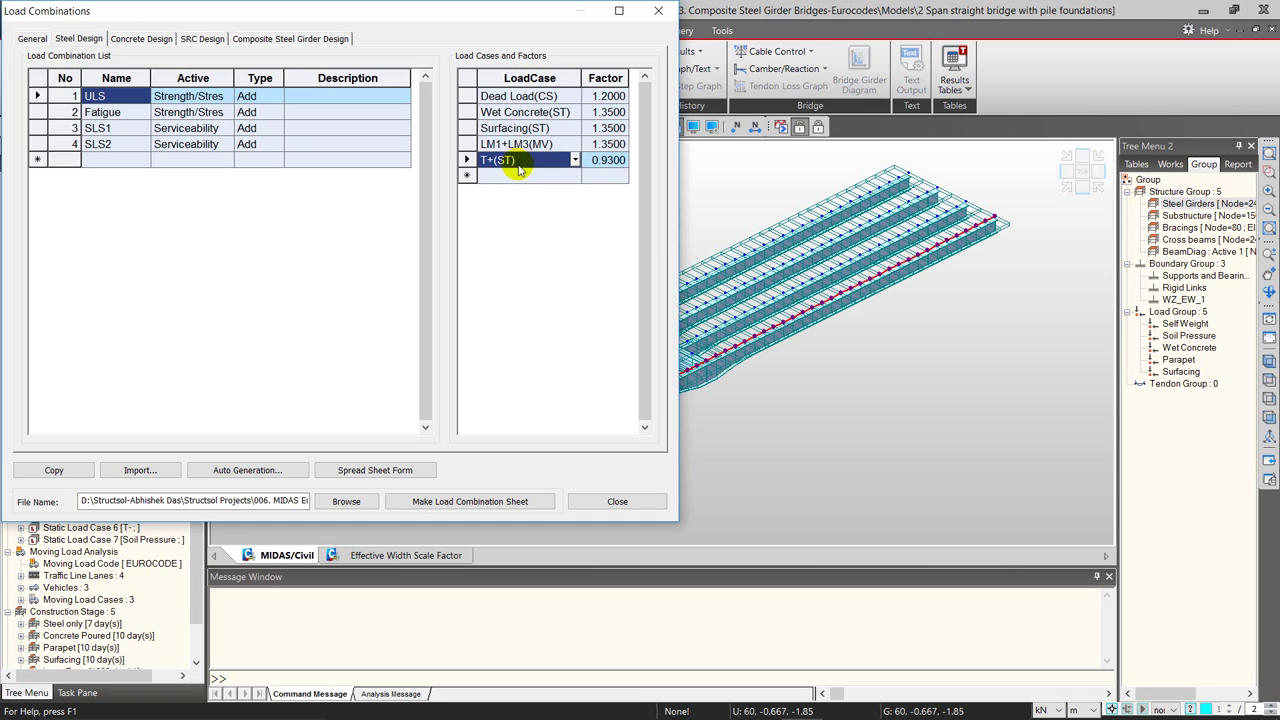
- Replace the Wet Concrete(ST) load case in the ULS combination with the construction stage case Wet Concrete(CS)
left_click(581, 112)
left_click(577, 112)
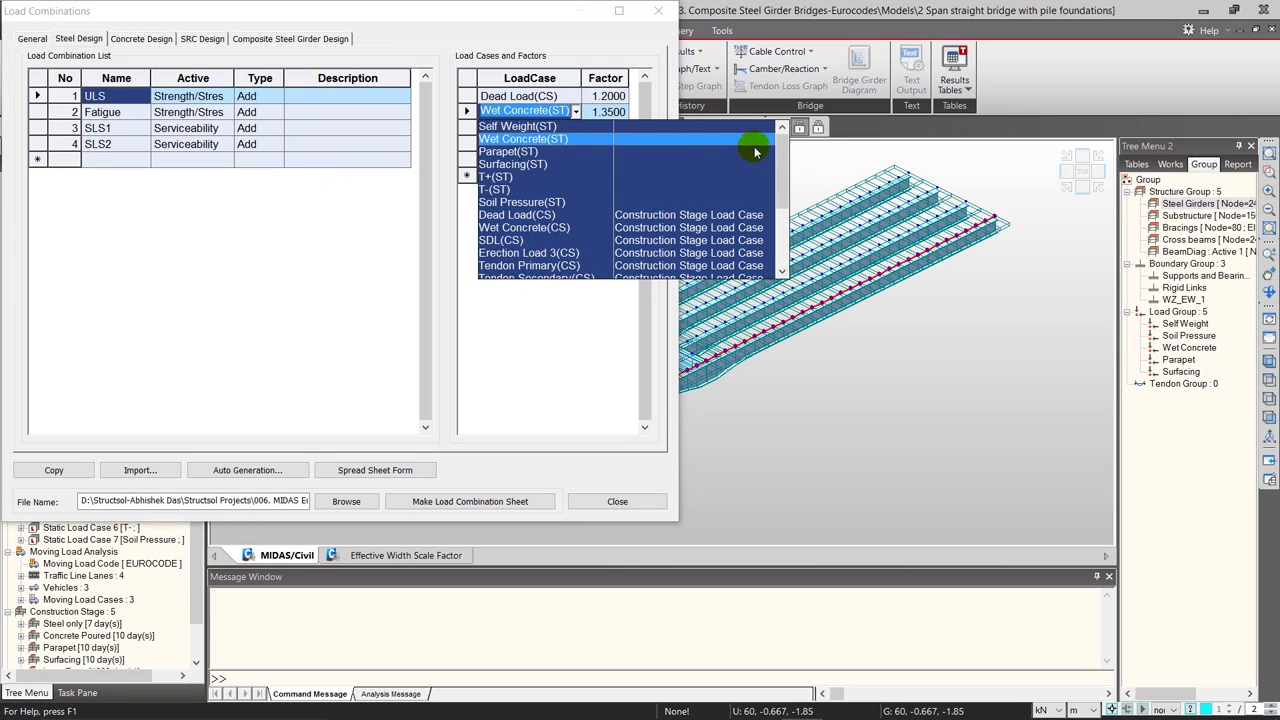
left_click_drag(770, 148, 507, 187)
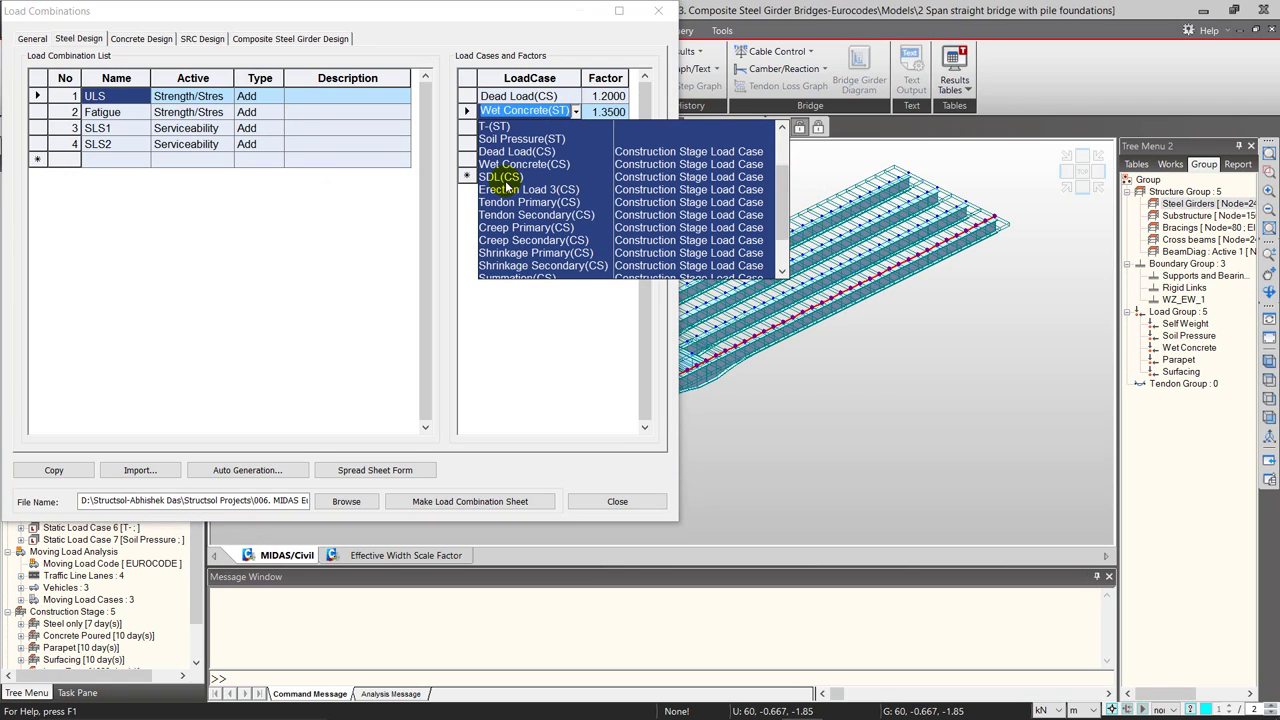
left_click(505, 165)
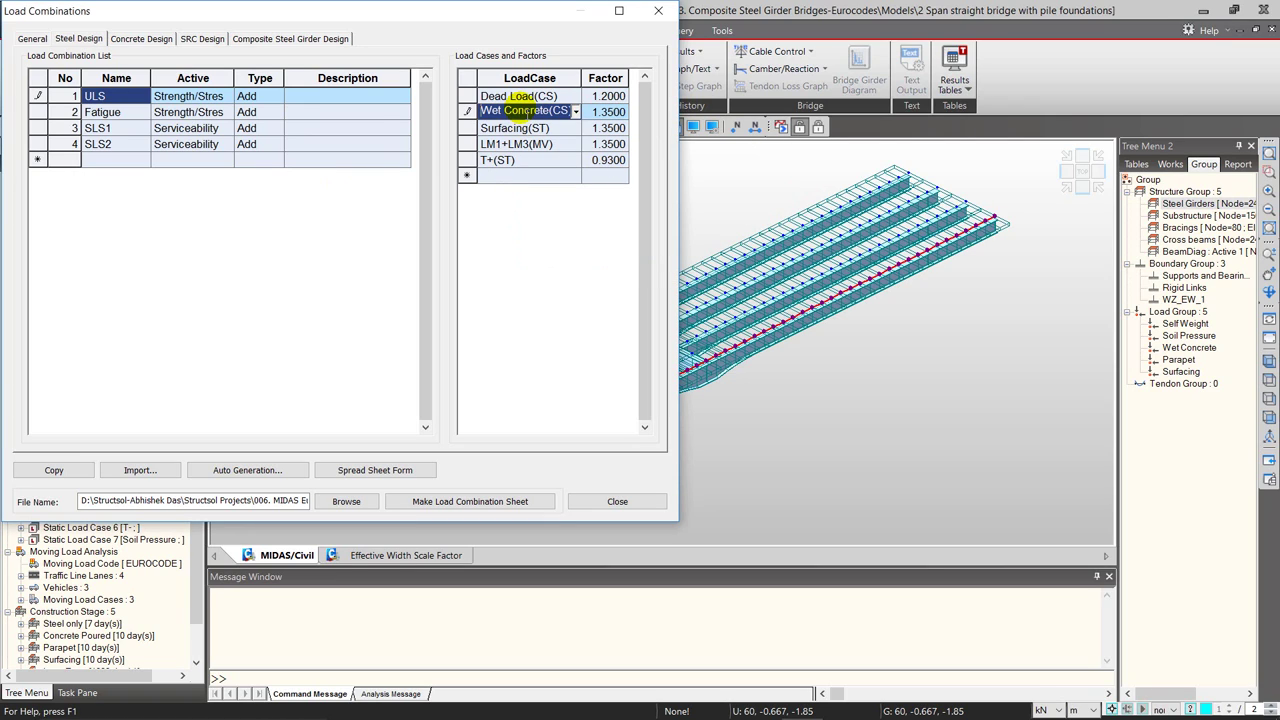
- Compare the load cases and factors of the Fatigue, SLS1 and SLS2 combinations, and close the load combinations
left_click(115, 118)
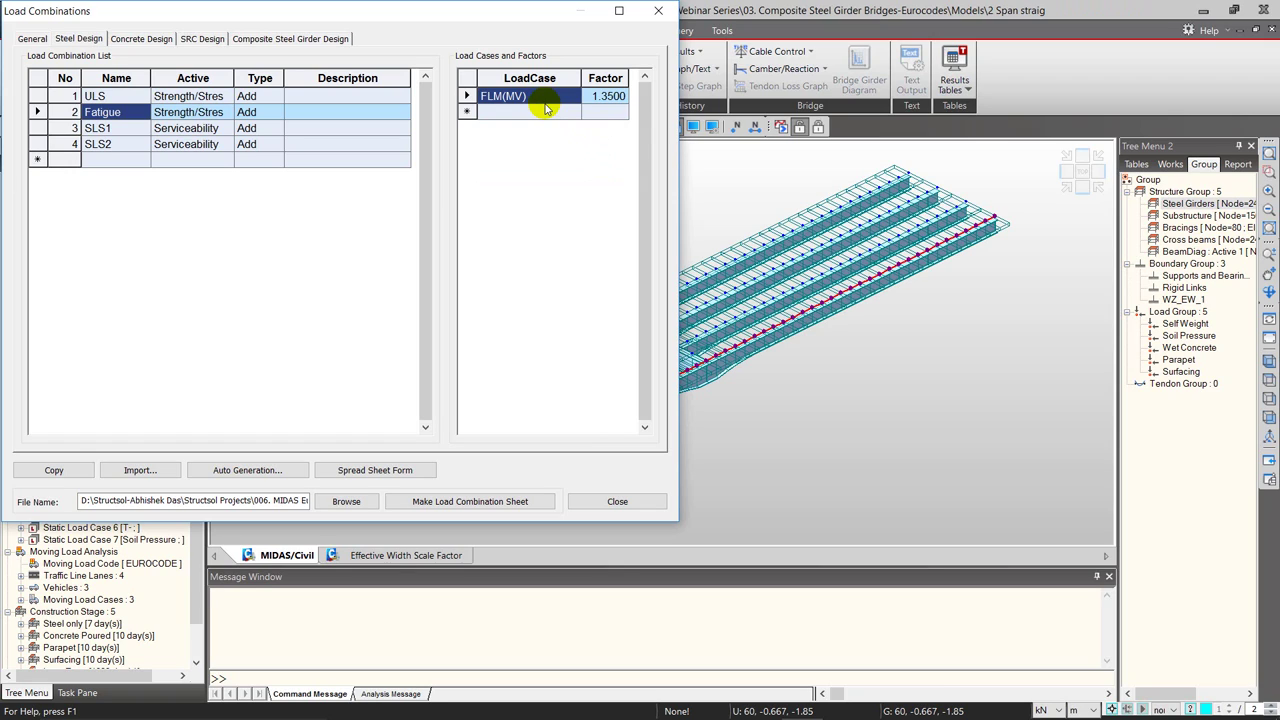
left_click(97, 130)
left_click(97, 143)
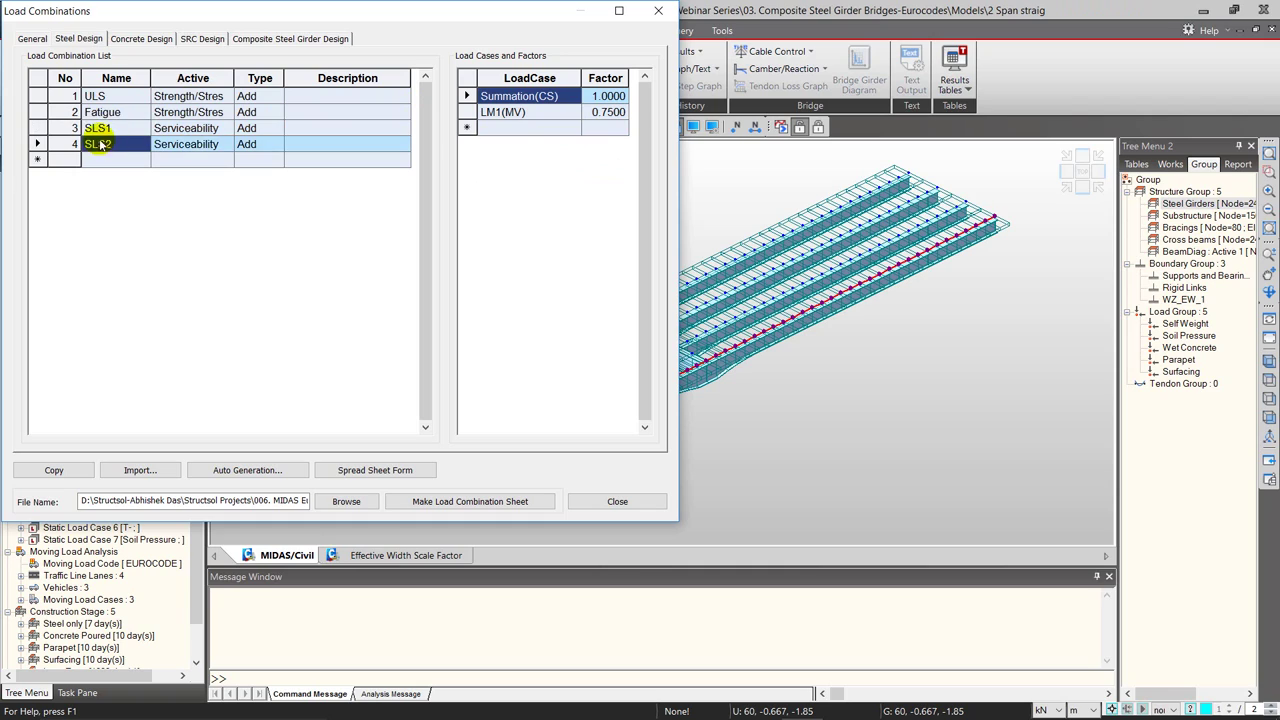
left_click(98, 130)
left_click(103, 144)
left_click(105, 135)
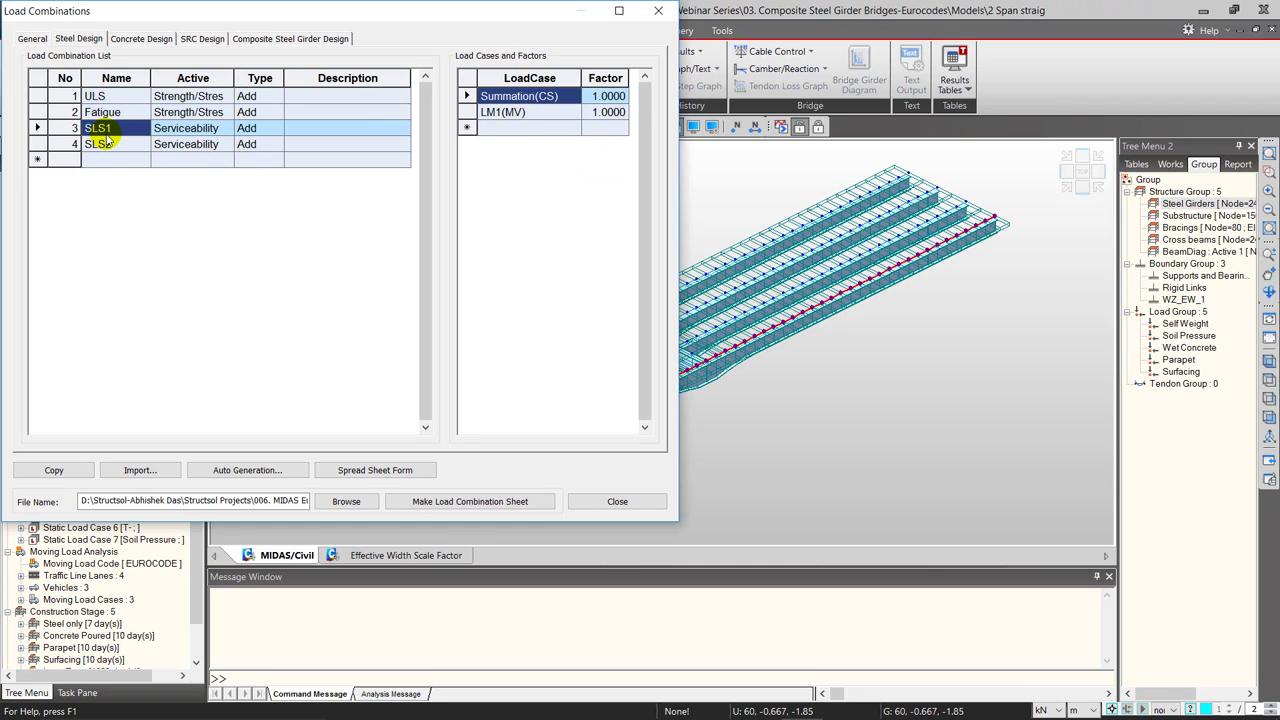
left_click(105, 144)
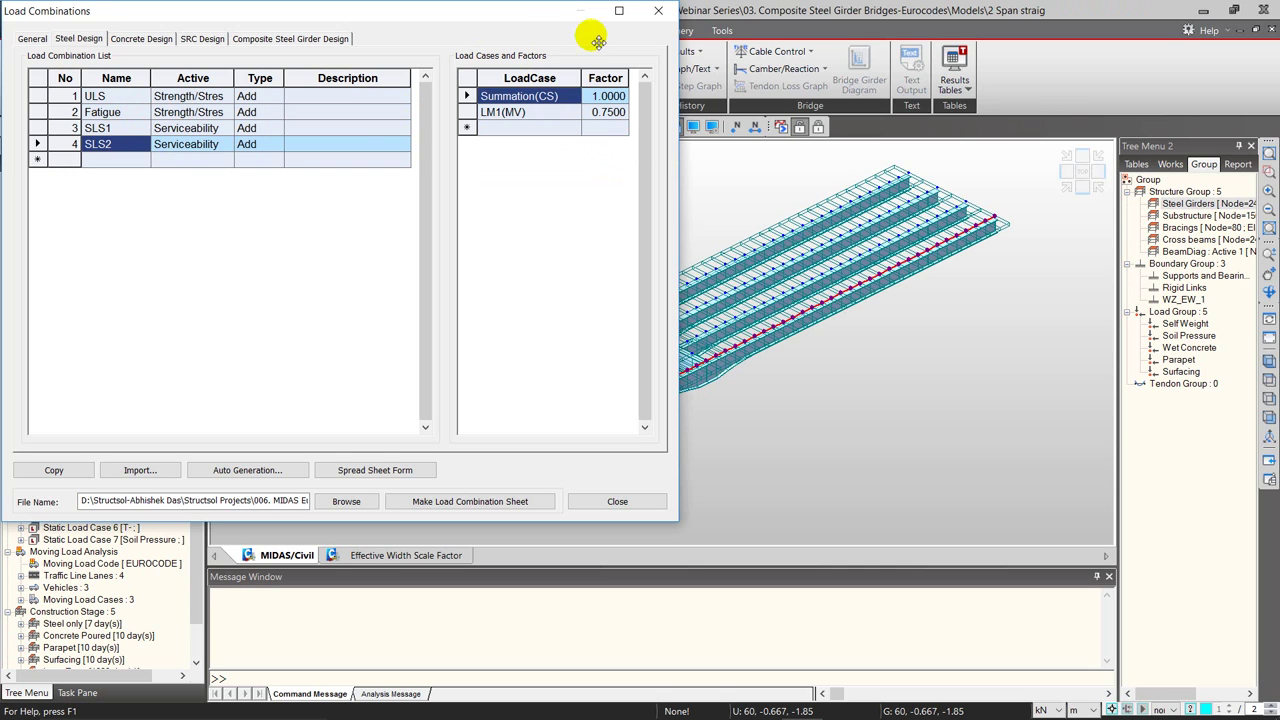
left_click(659, 12)
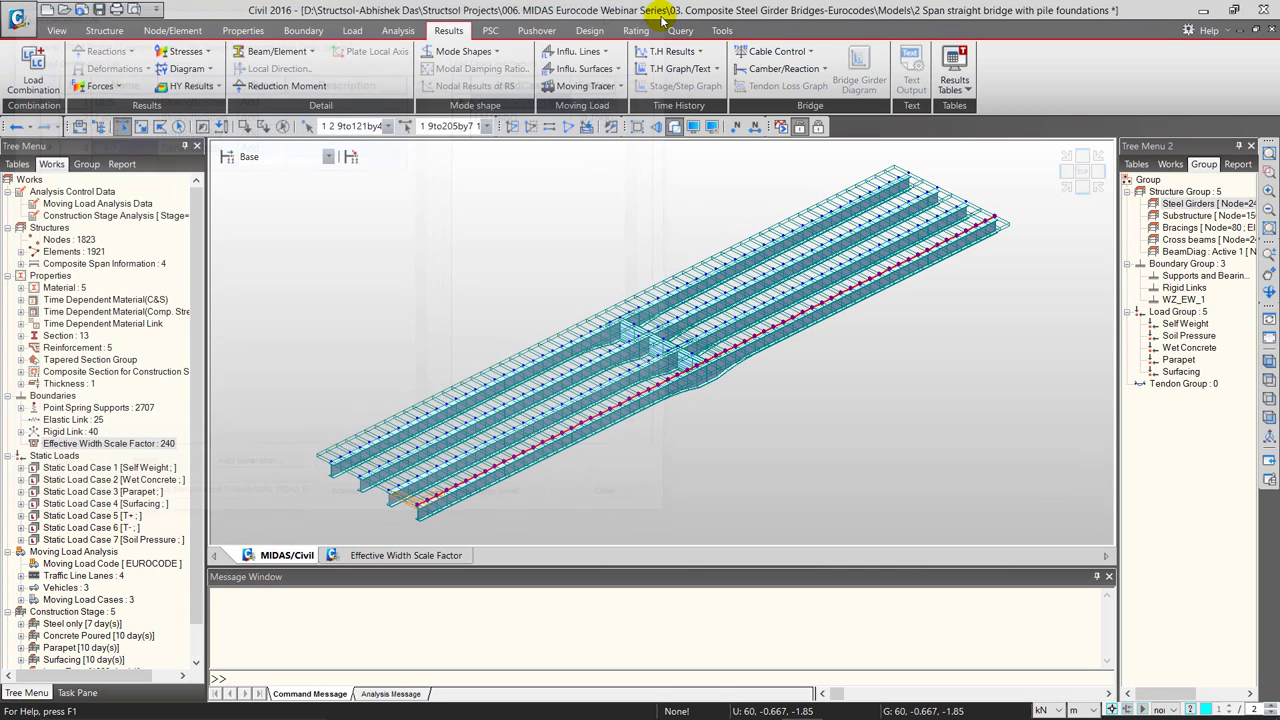
- Switch to post-processing mode with the whole model active, and review the EN 1994-2 composite steel girder design parameters without changing them
left_click(814, 126)
left_click(567, 126)
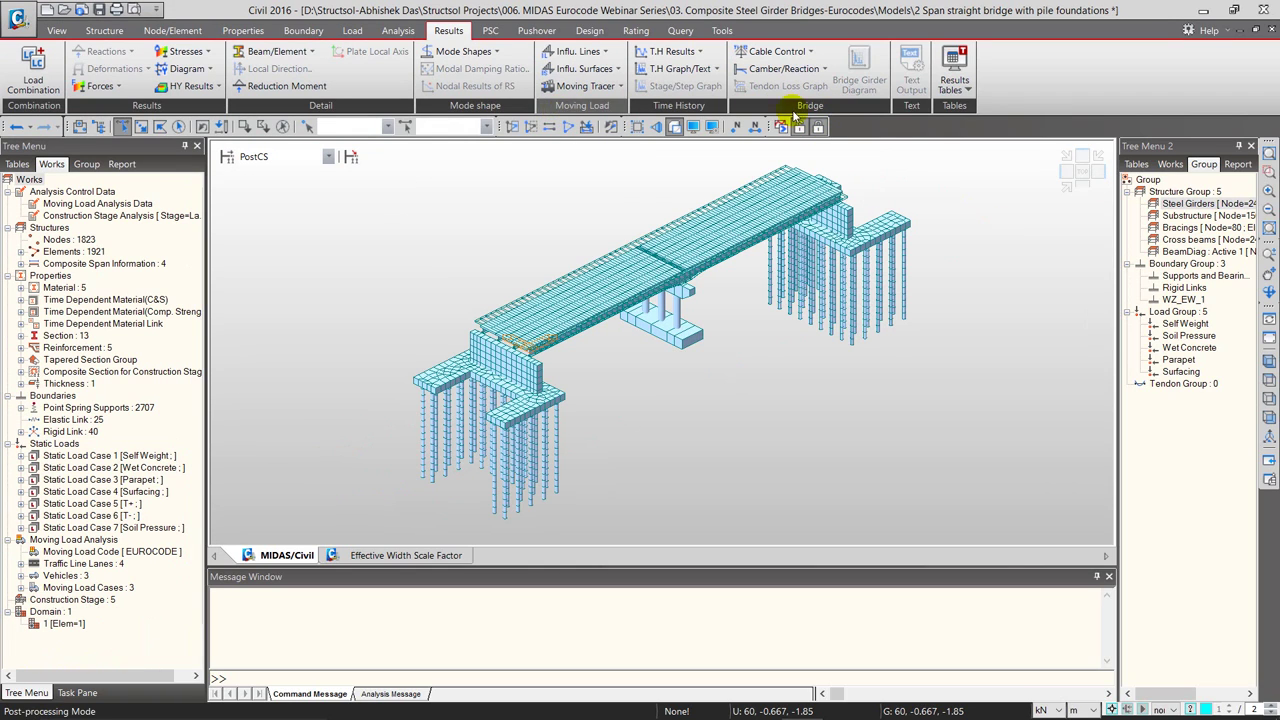
left_click(590, 33)
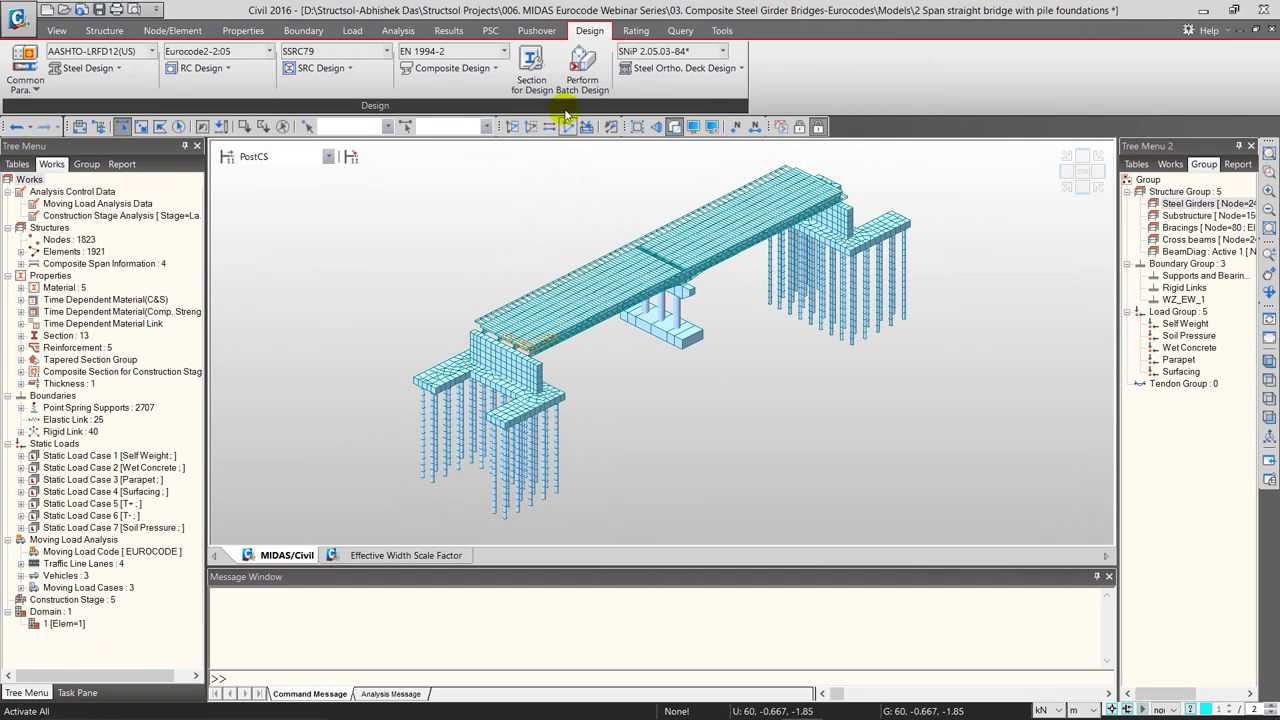
left_click(481, 74)
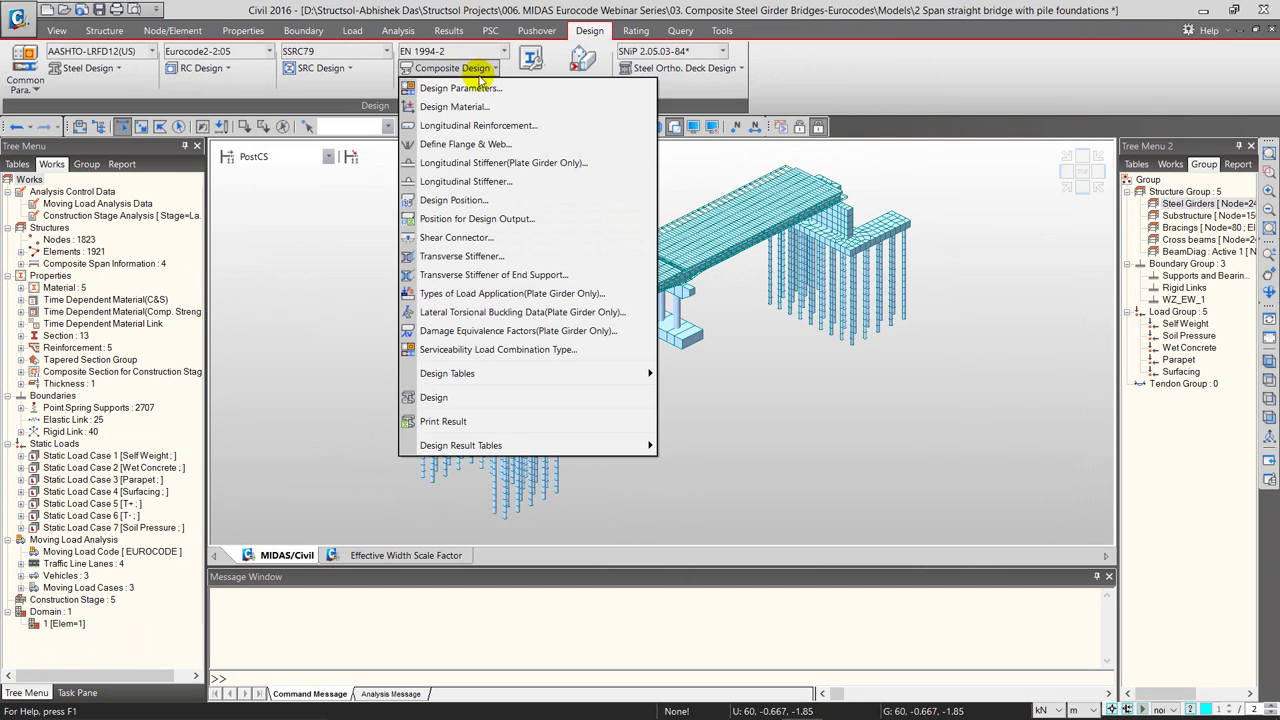
left_click(477, 90)
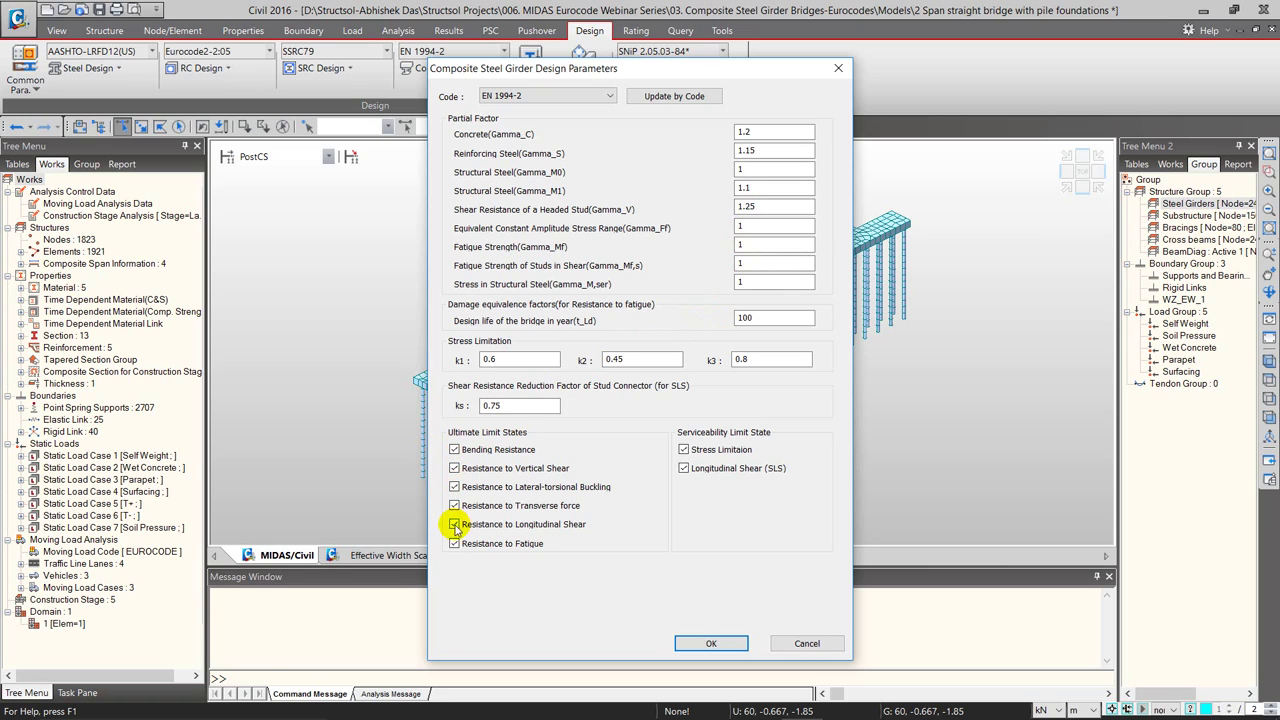
left_click(805, 643)
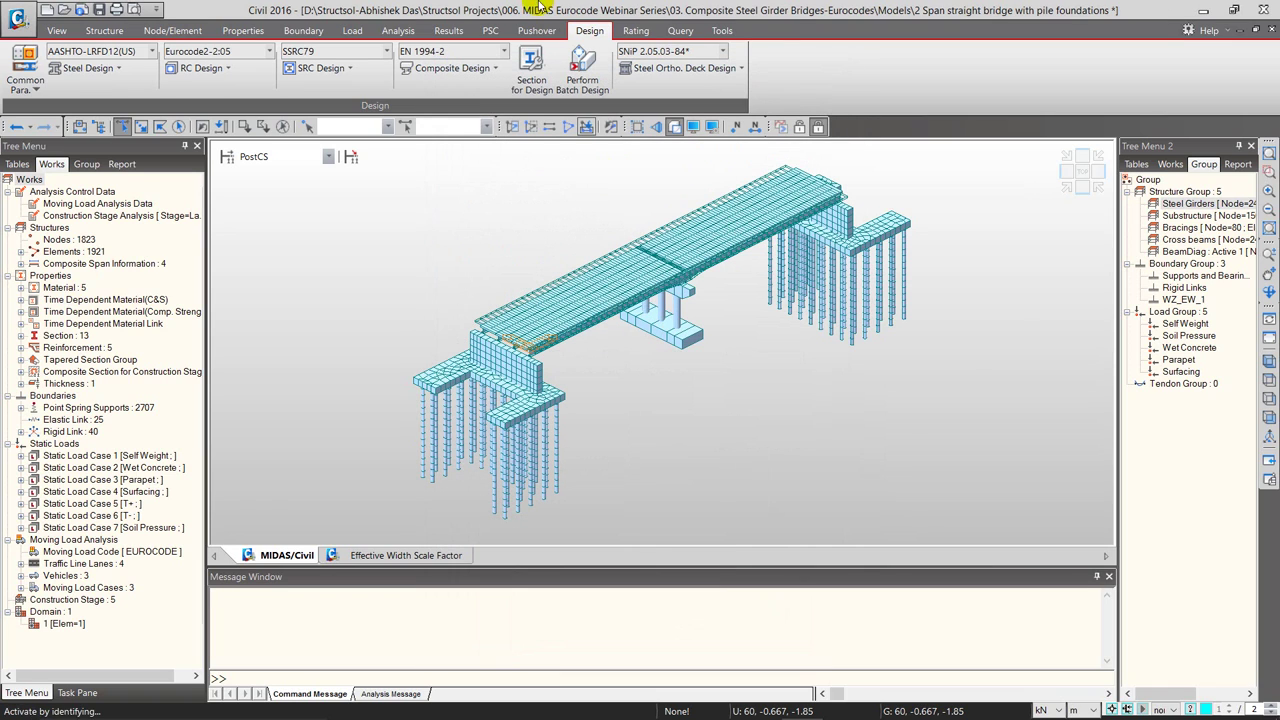
- Activate only the Steel Girders structure group in the model view
left_click(86, 166)
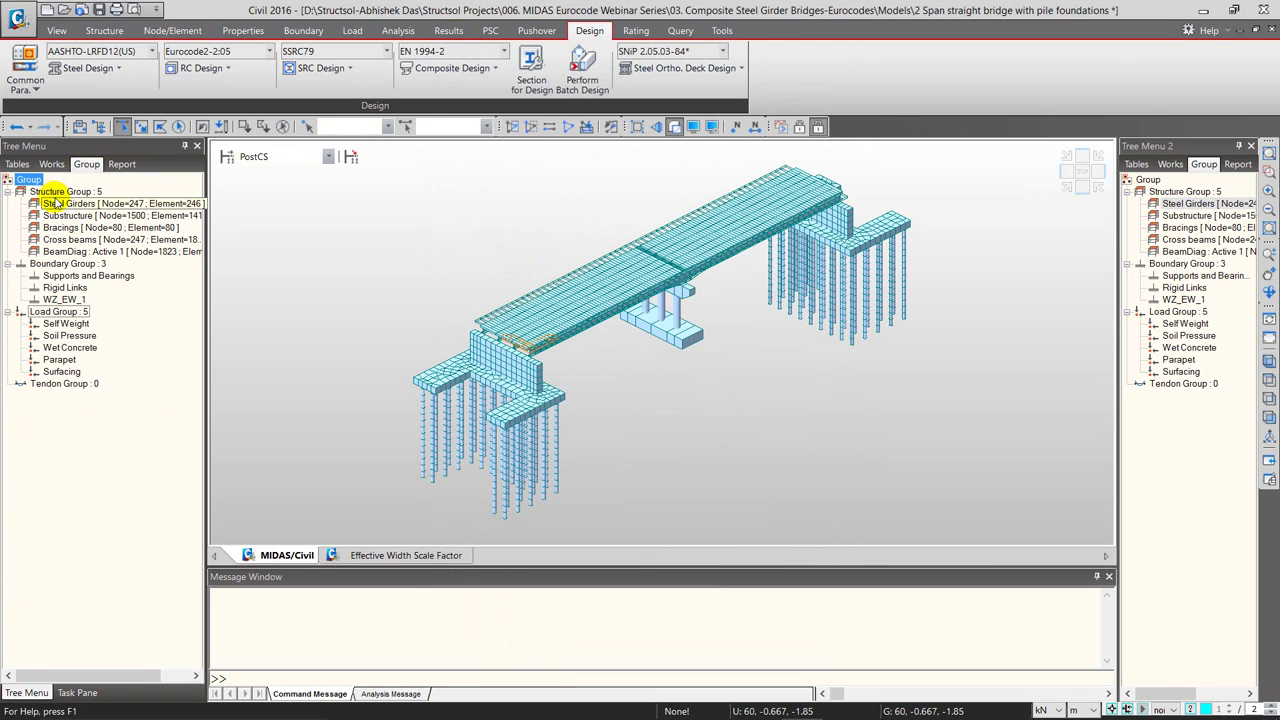
right_click(72, 203)
left_click(84, 296)
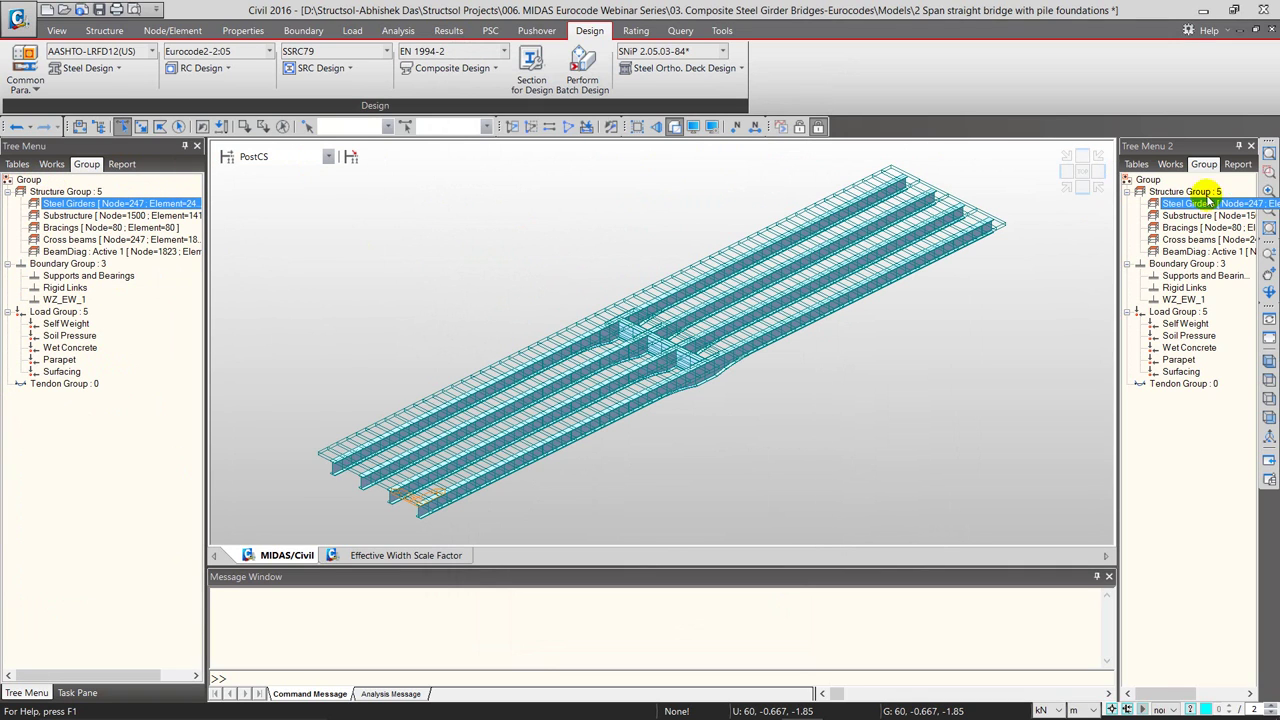
- Isolate the second girder line from the origin by selecting it in plan, and display it as a solid in isometric view
left_click(1078, 168)
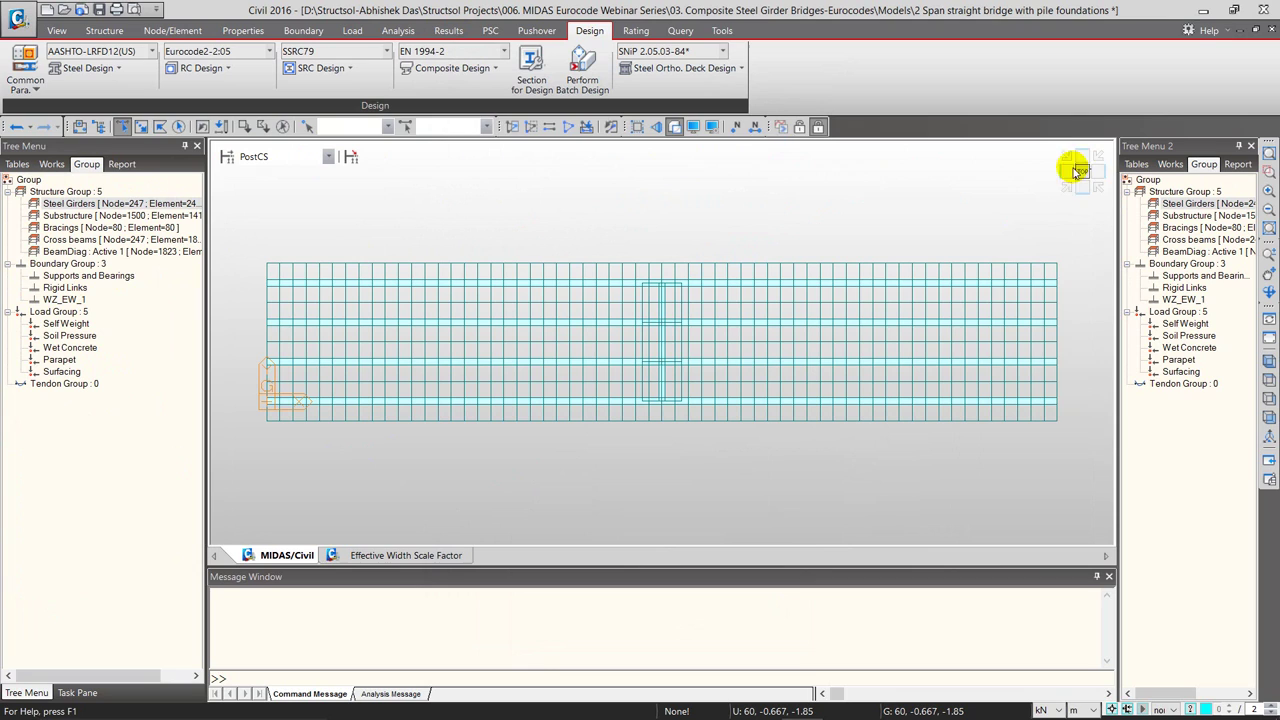
left_click(676, 126)
left_click_drag(265, 352, 1096, 372)
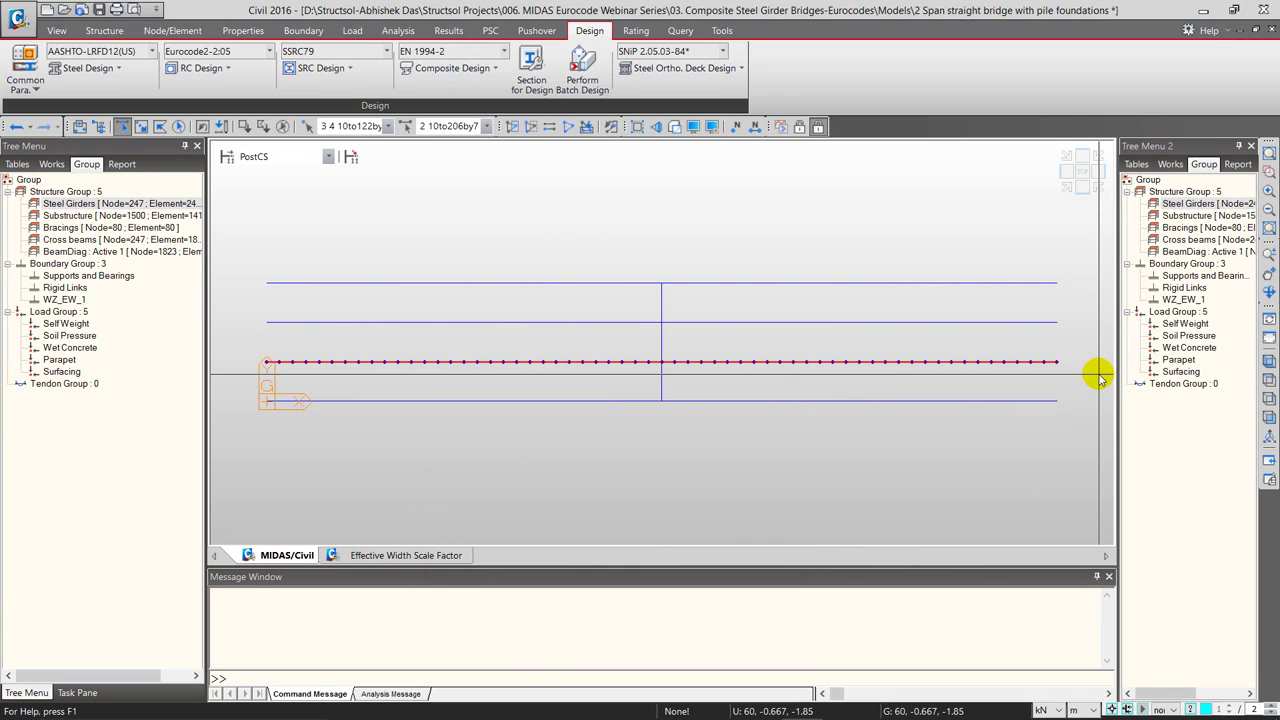
key("ctrl+a")
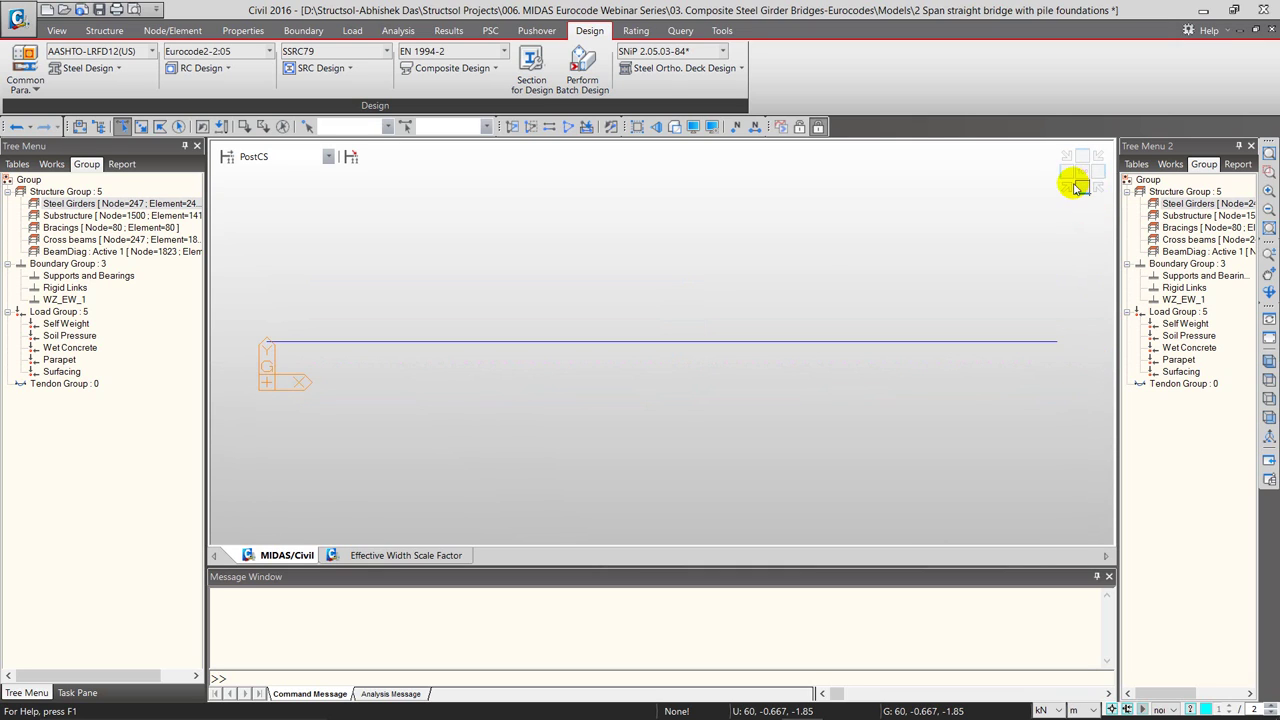
left_click(1070, 186)
left_click(675, 126)
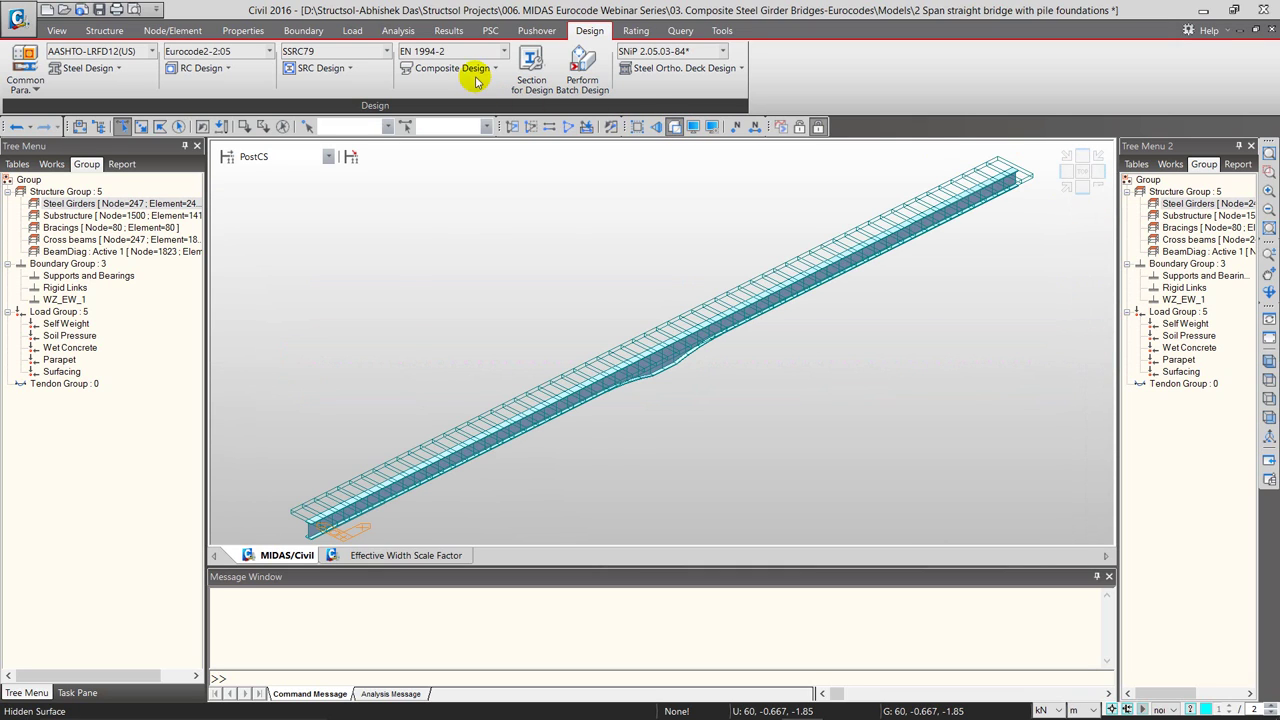
- Review the steel, concrete and reinforcement grades of the Composite design material, leaving them unmodified
left_click(475, 70)
left_click(470, 88)
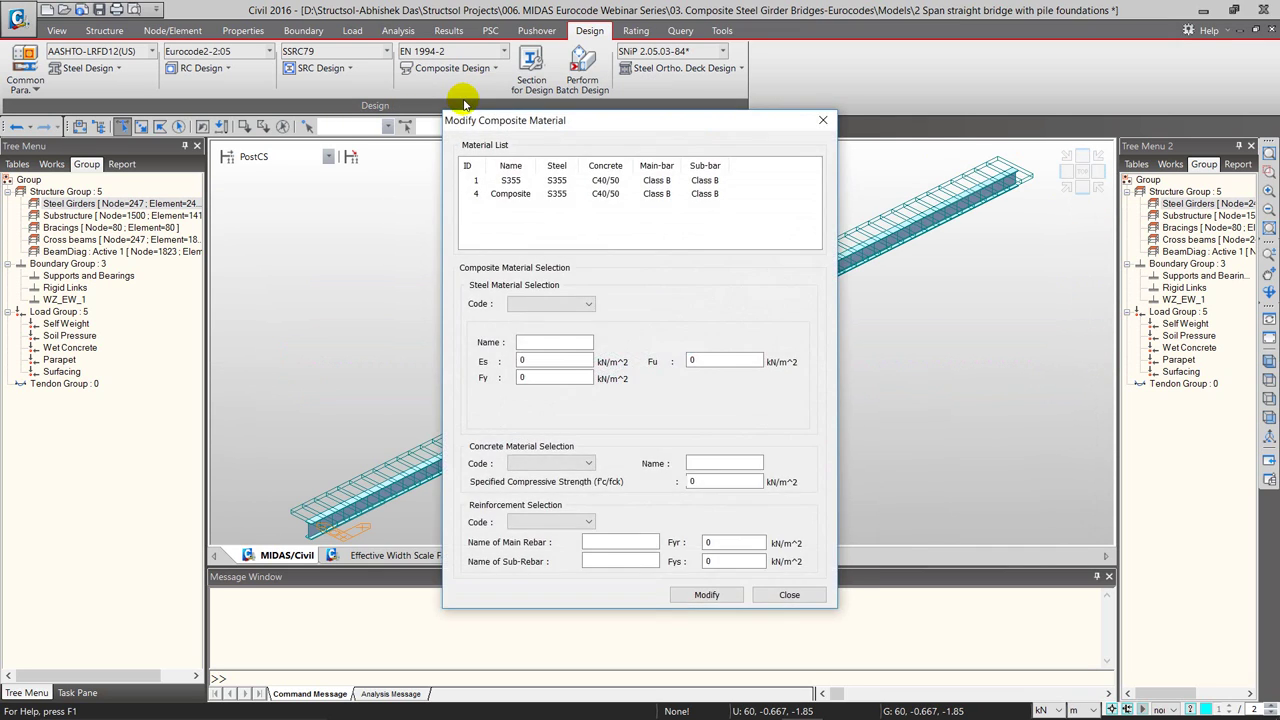
left_click(508, 192)
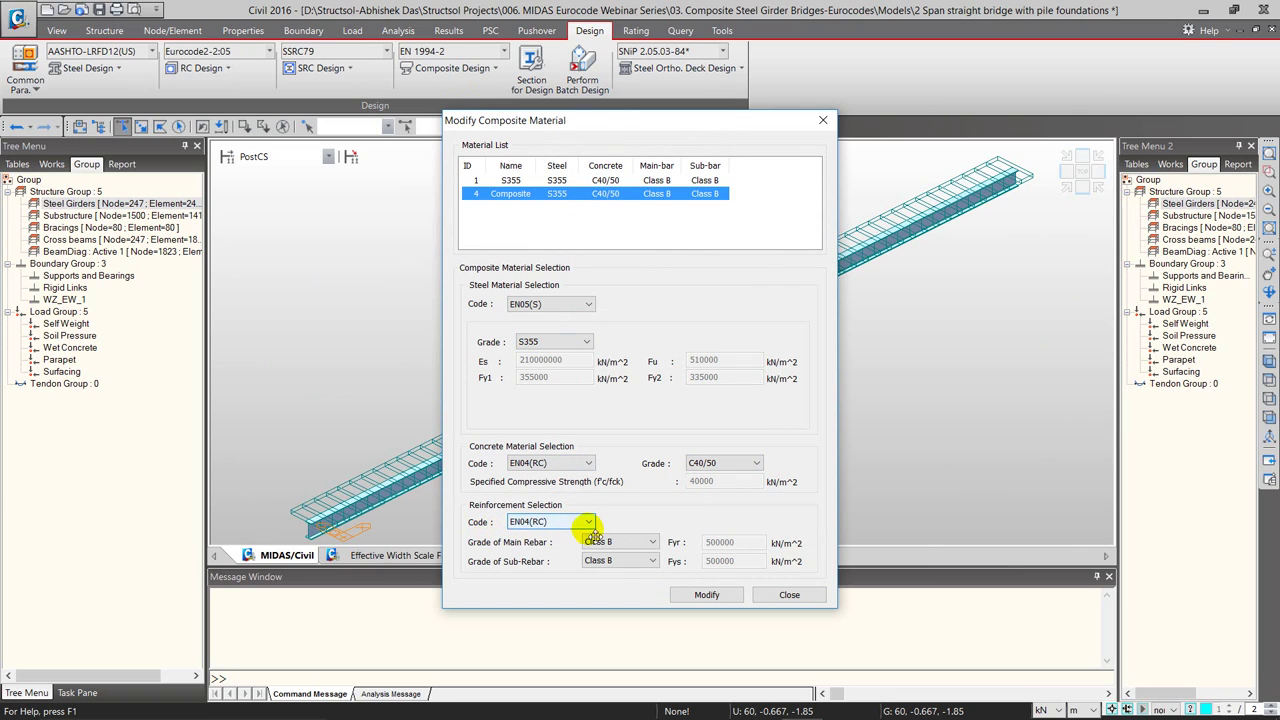
left_click(789, 595)
- Examine the longitudinal reinforcement of the Pier Diaphragm, Composite Tapered 1 and Composite Tapered 2 sections
left_click(452, 67)
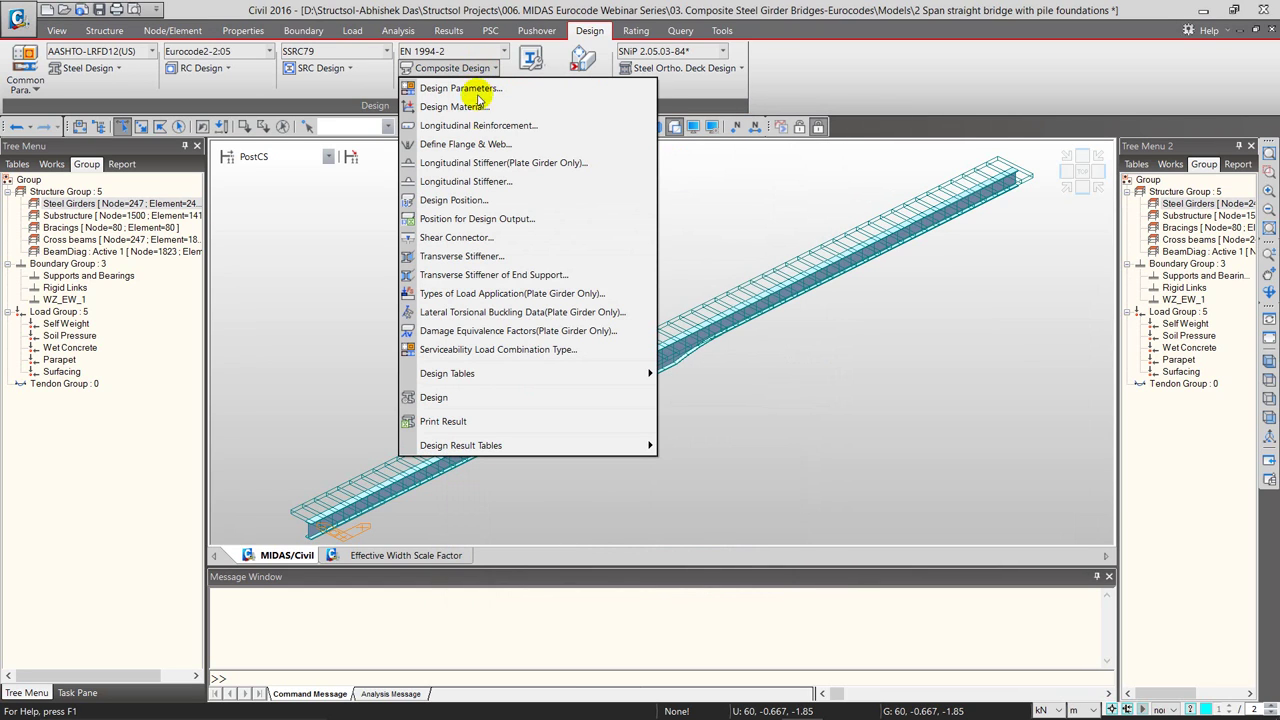
left_click(471, 126)
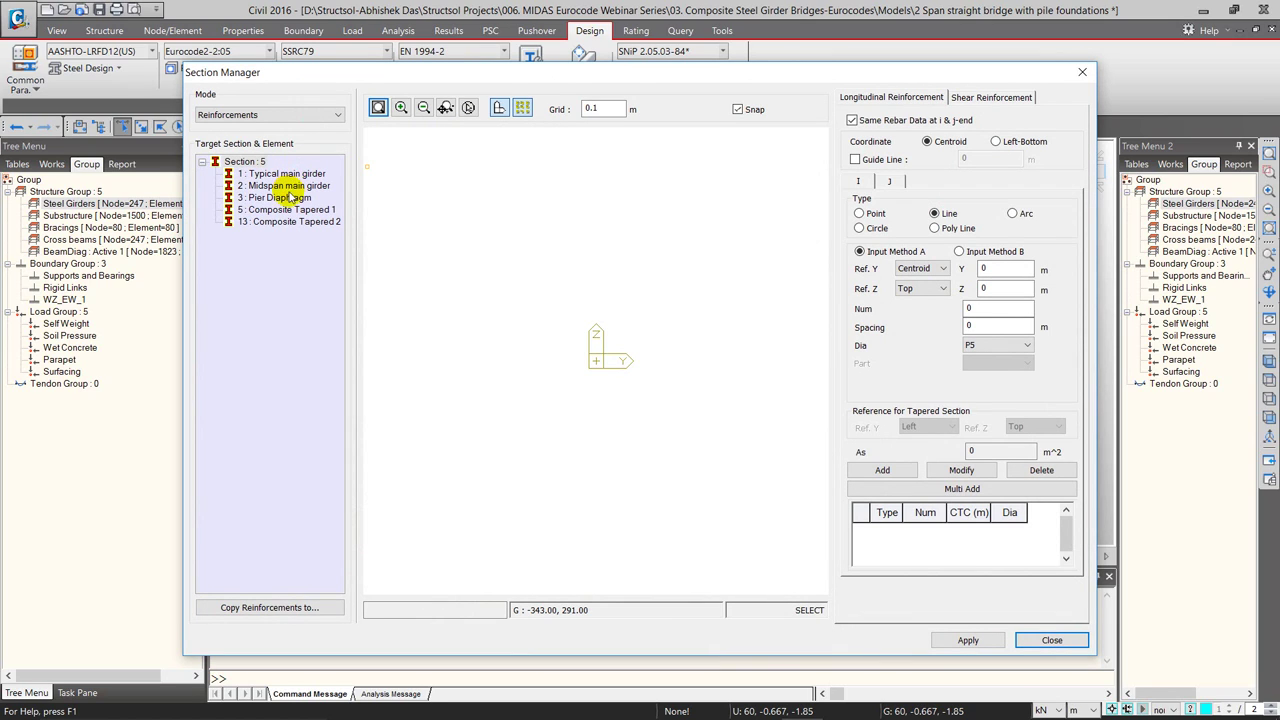
left_click(290, 197)
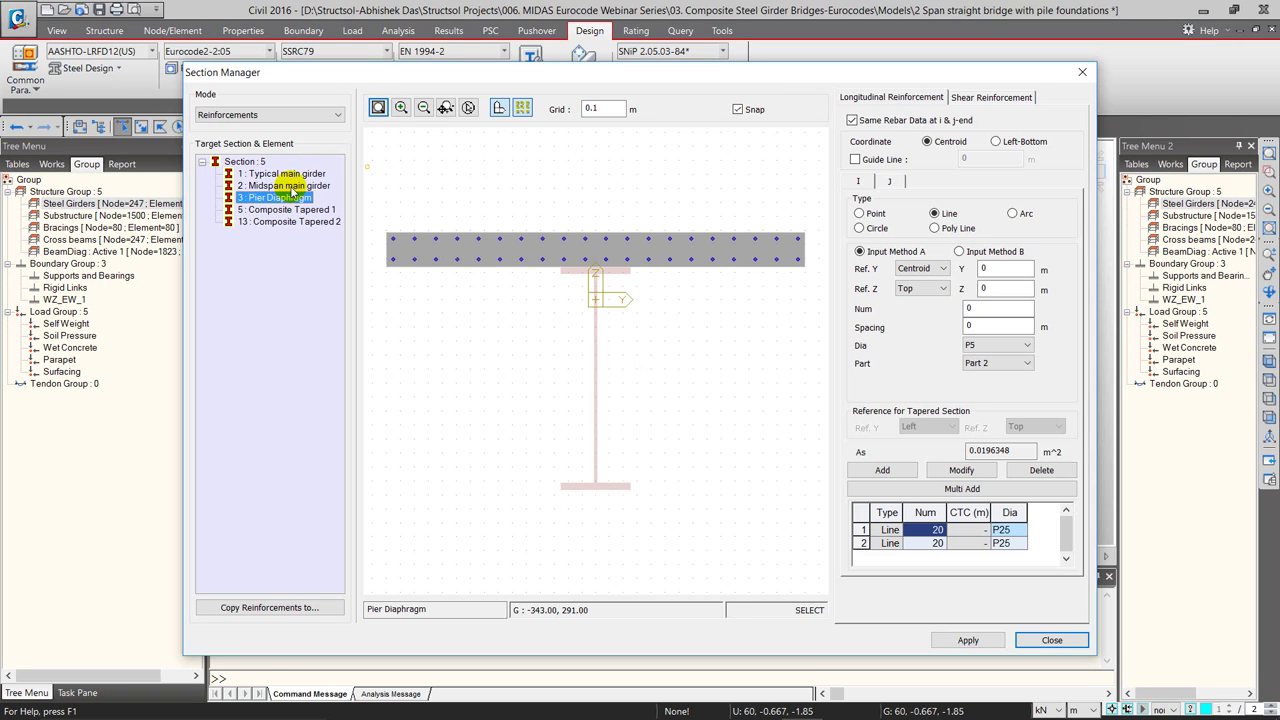
left_click(290, 210)
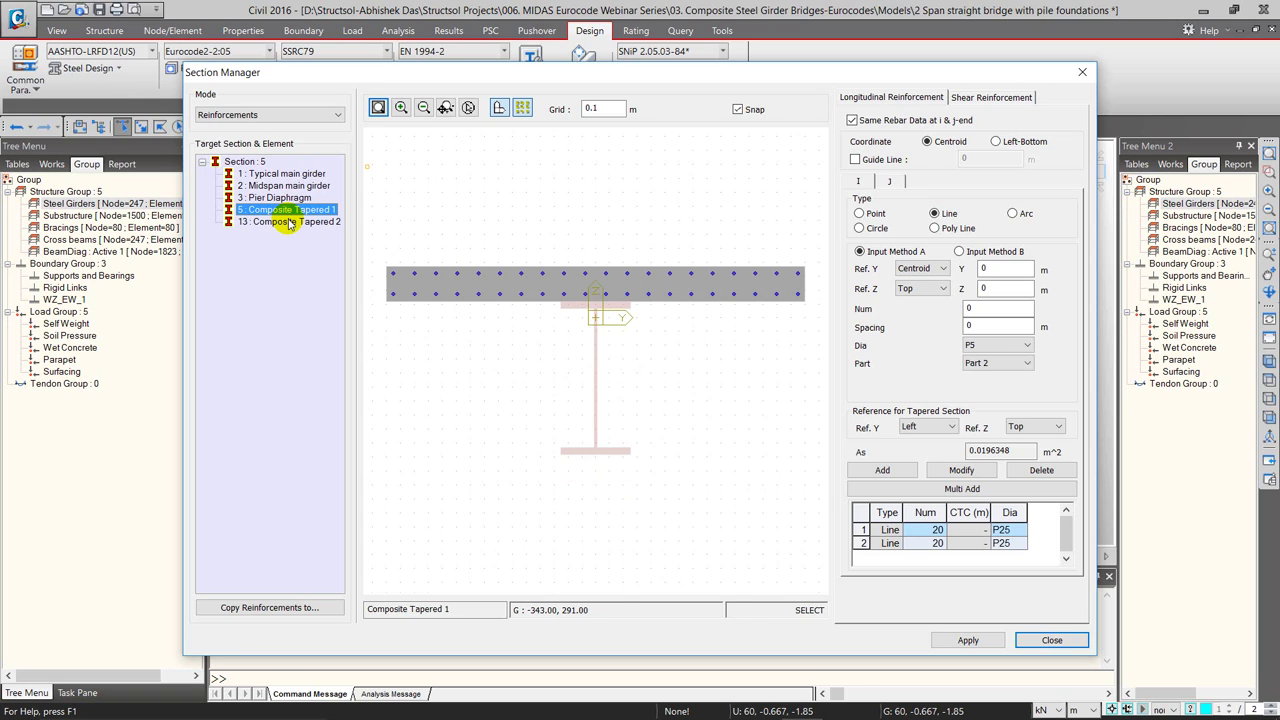
left_click(290, 222)
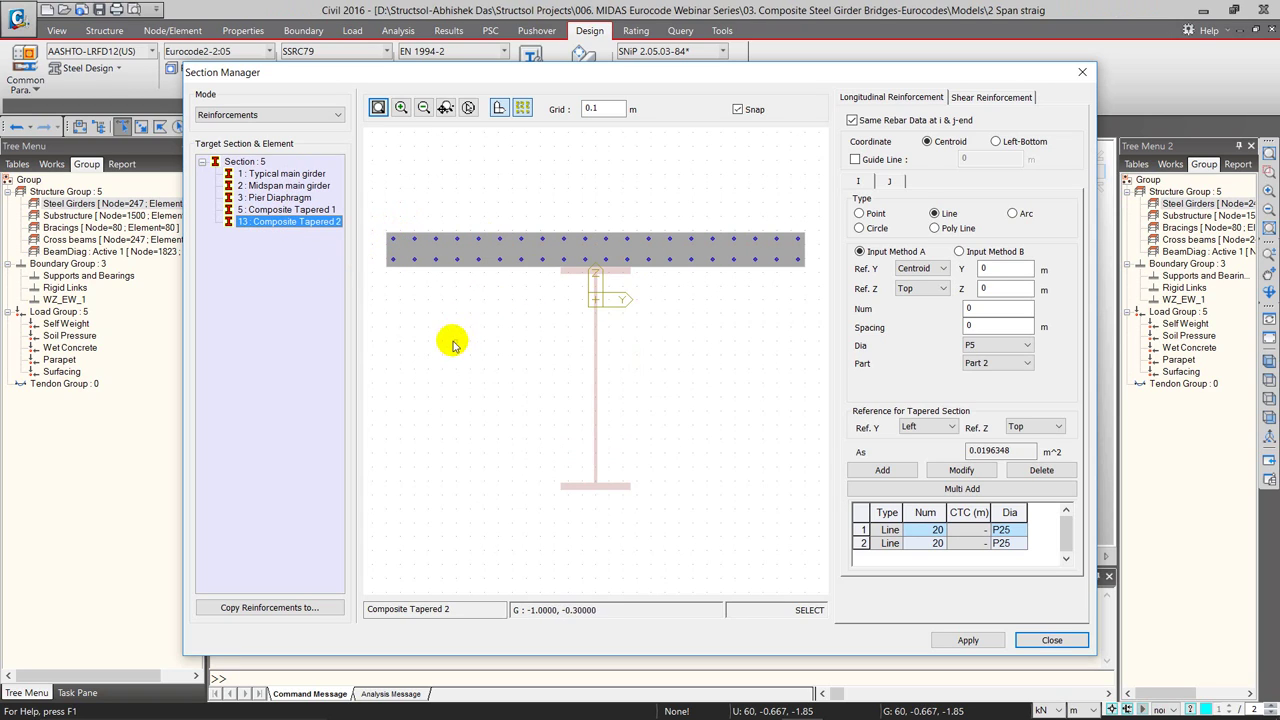
- Show a reinforcement guide line at 0.05 m for the Typical main girder section
left_click(315, 175)
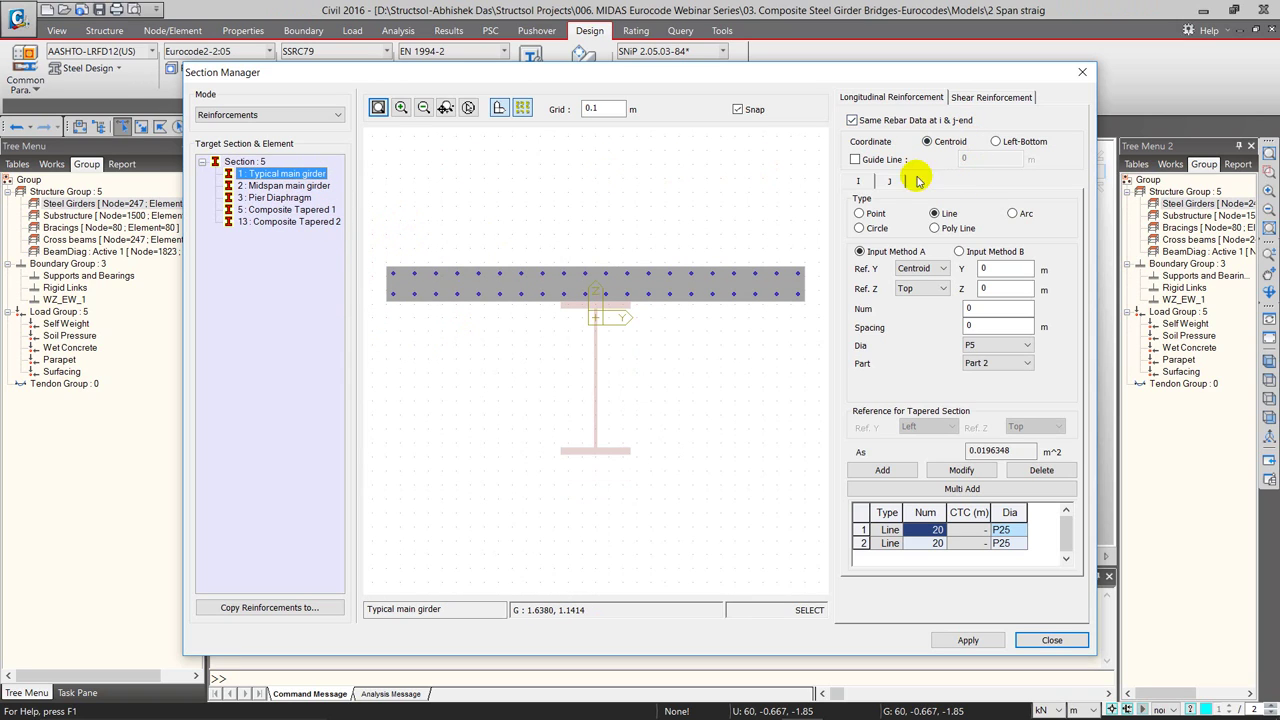
left_click(884, 160)
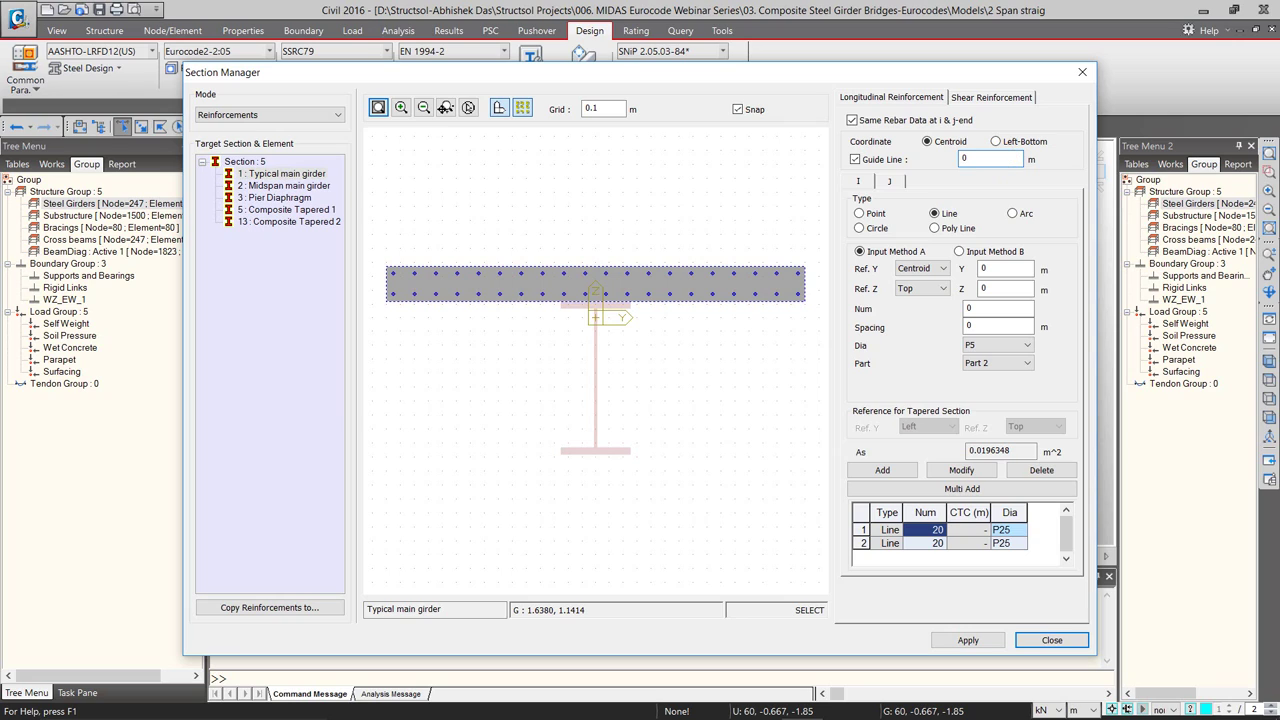
type(".05")
left_click(1003, 160)
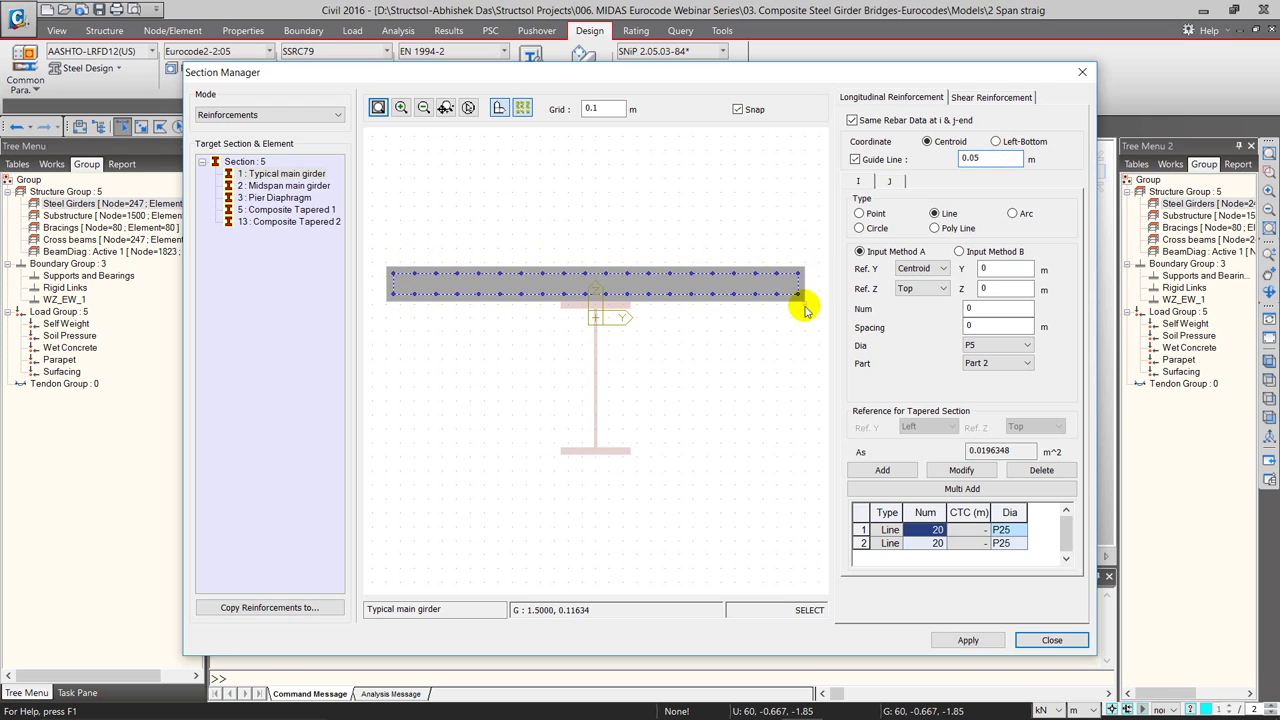
- Try defining a line of 10 bars by Input Method B from (-1.4500, 0.31634) to (1.4500, 0.31634), and close without adding it
left_click(992, 310)
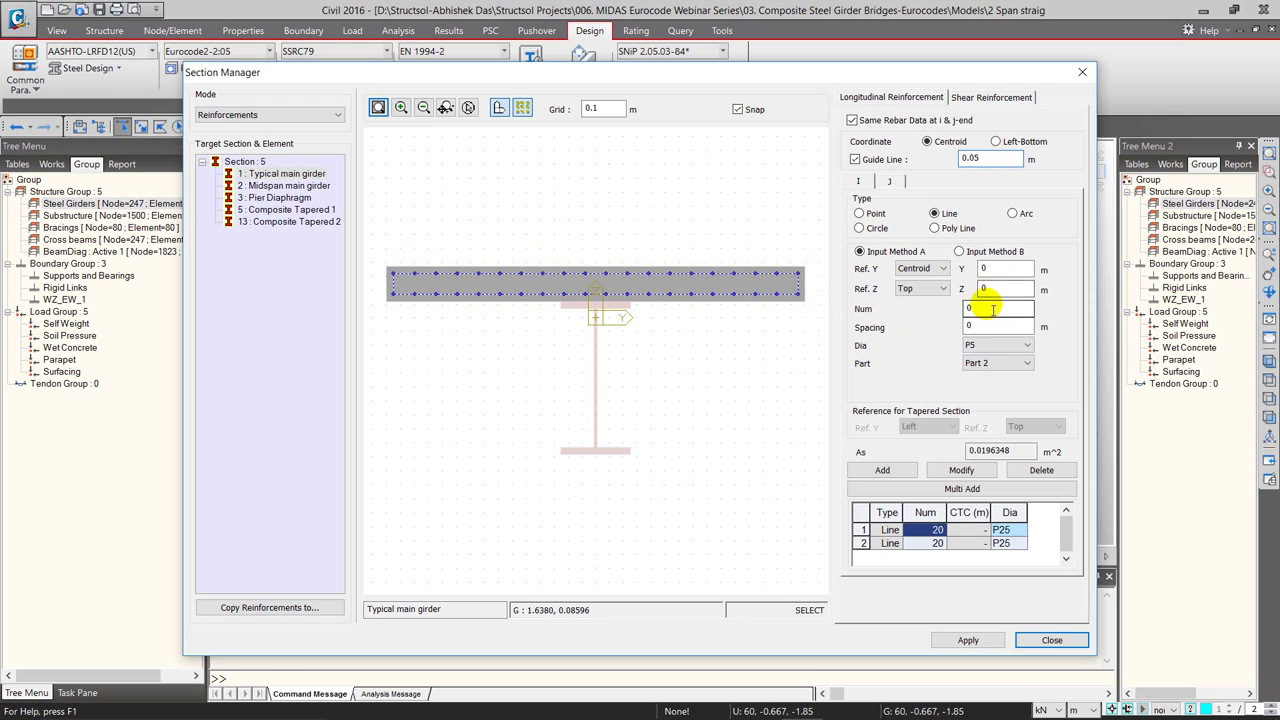
left_click(959, 251)
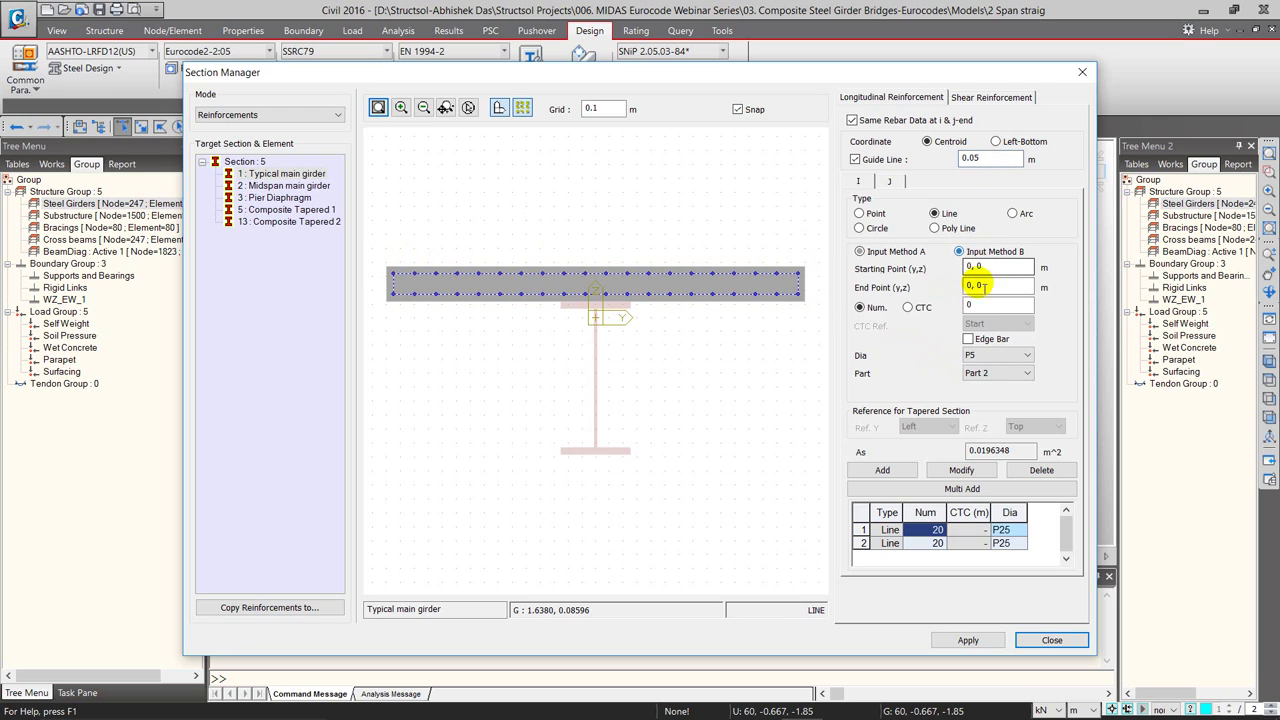
left_click(985, 266)
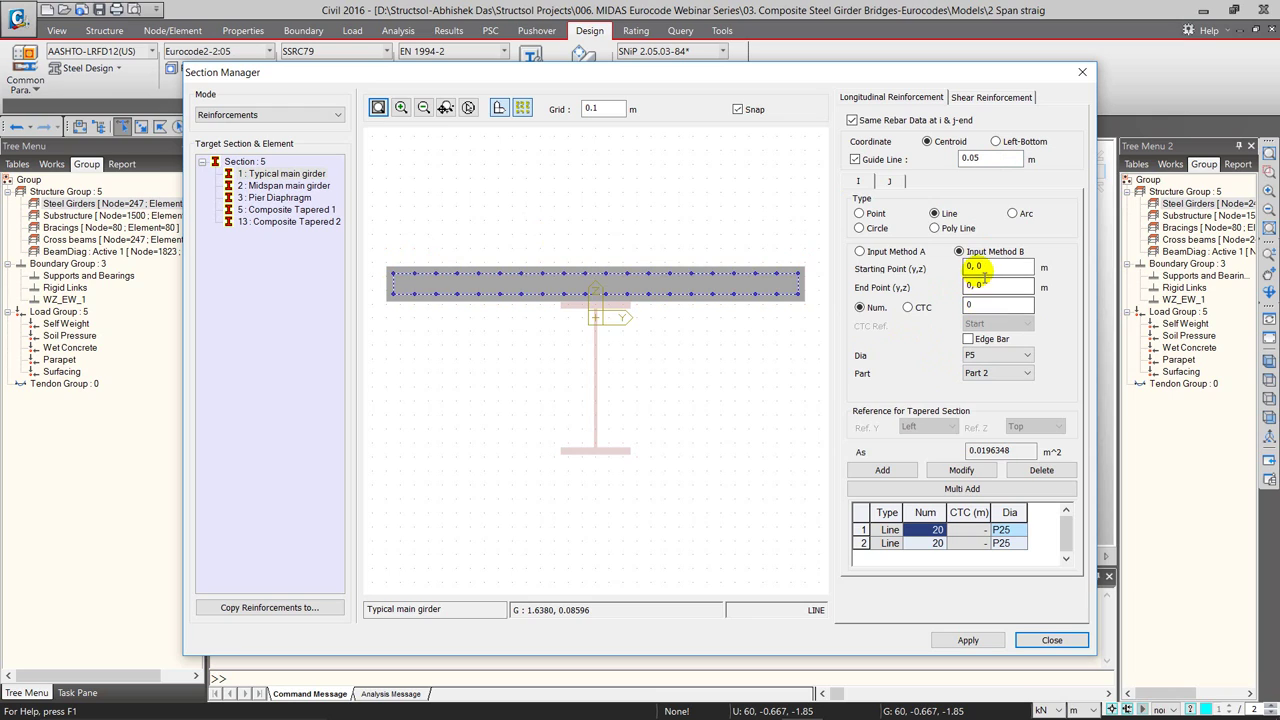
left_click(393, 276)
left_click(797, 277)
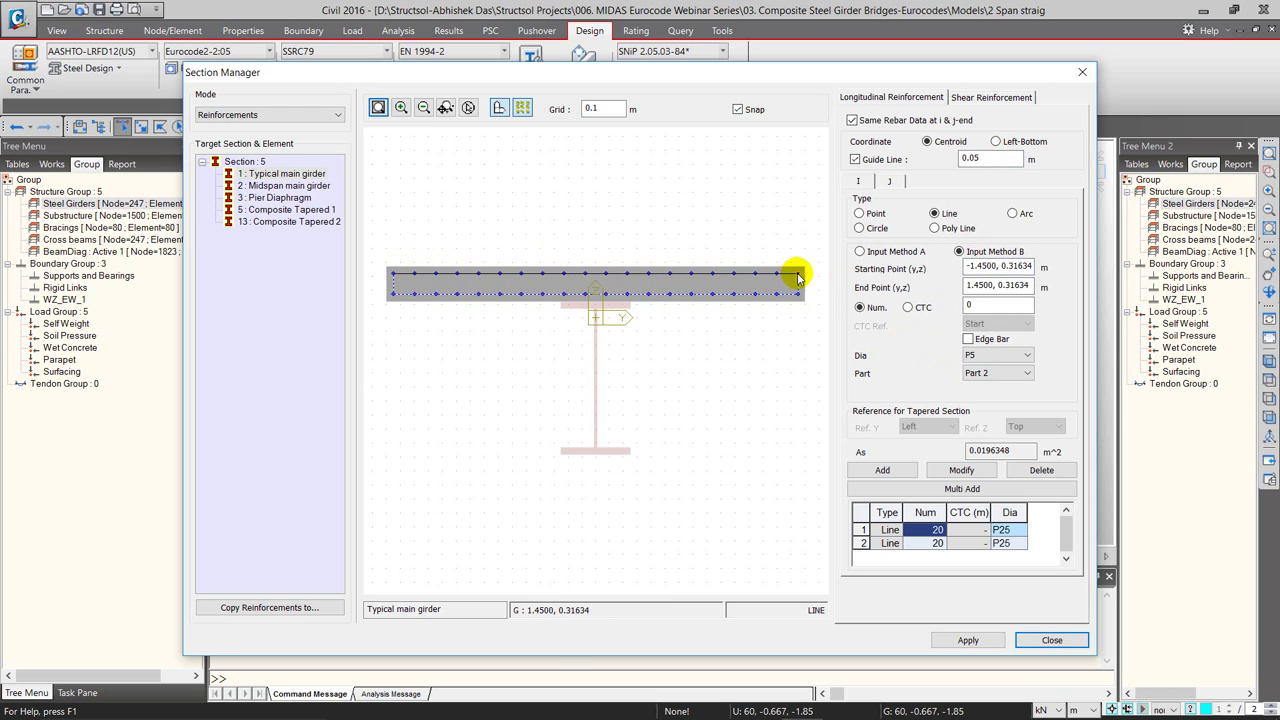
left_click(985, 306)
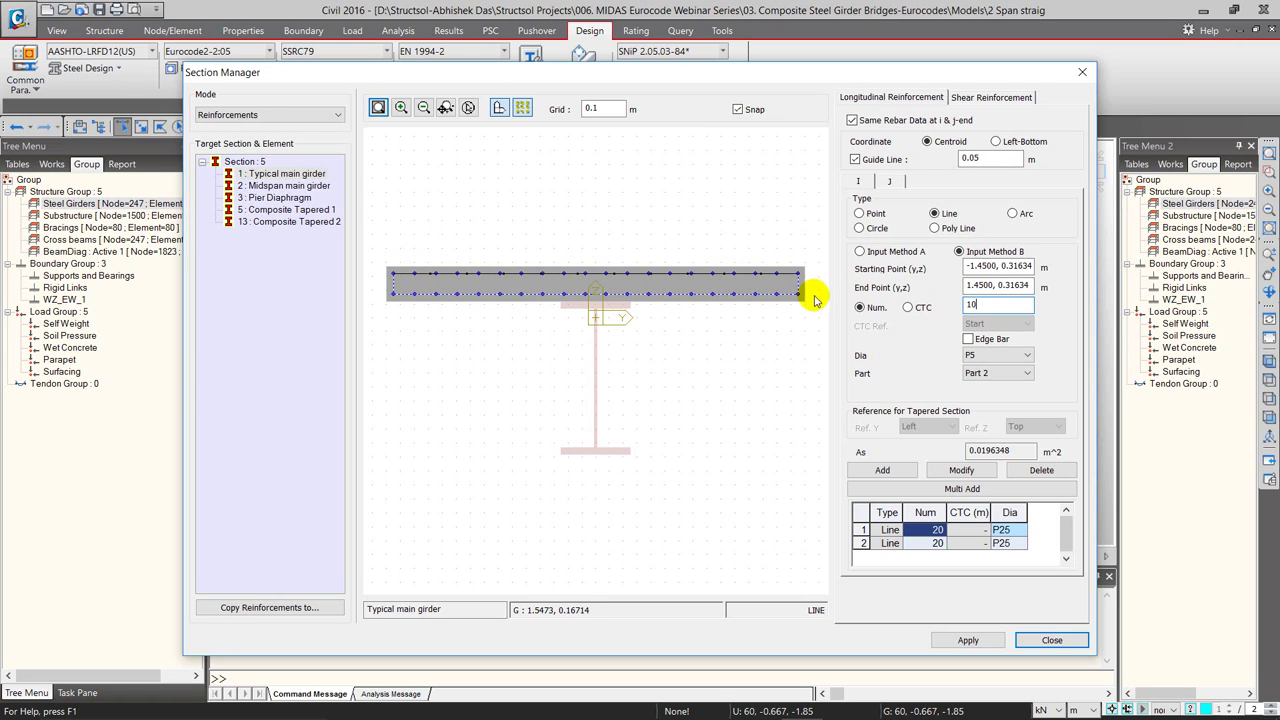
left_click(1000, 355)
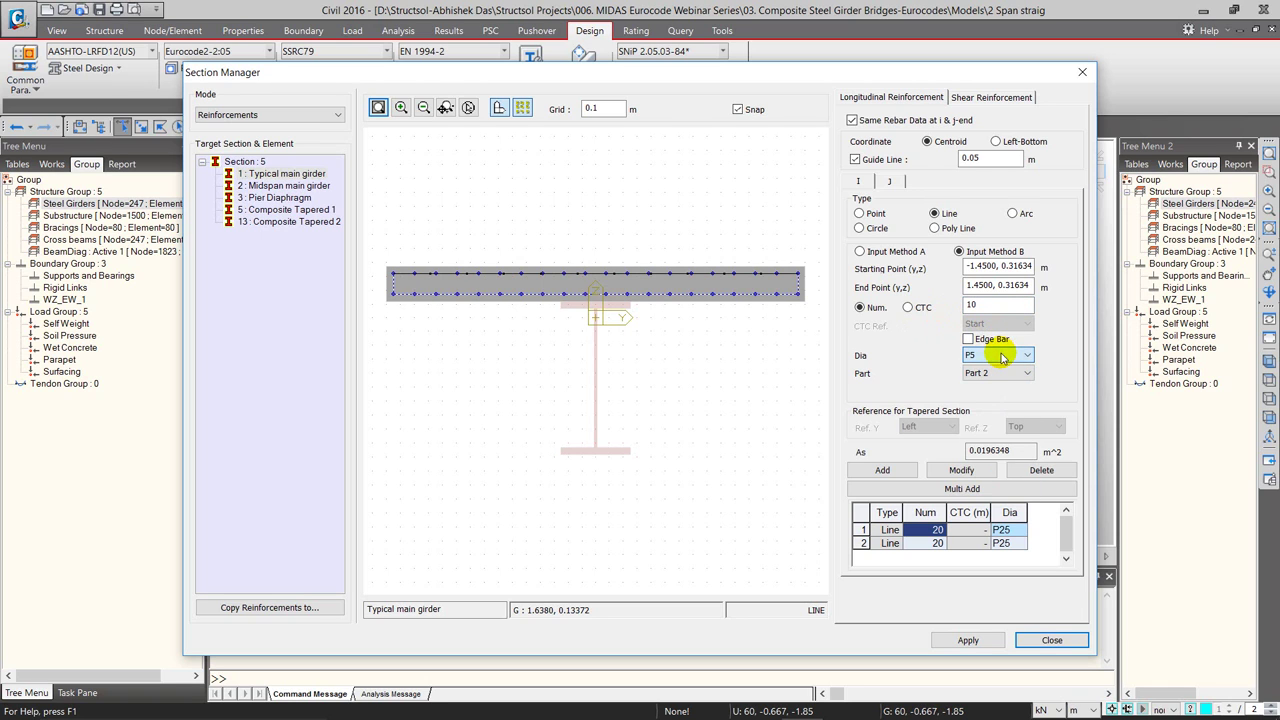
left_click(995, 366)
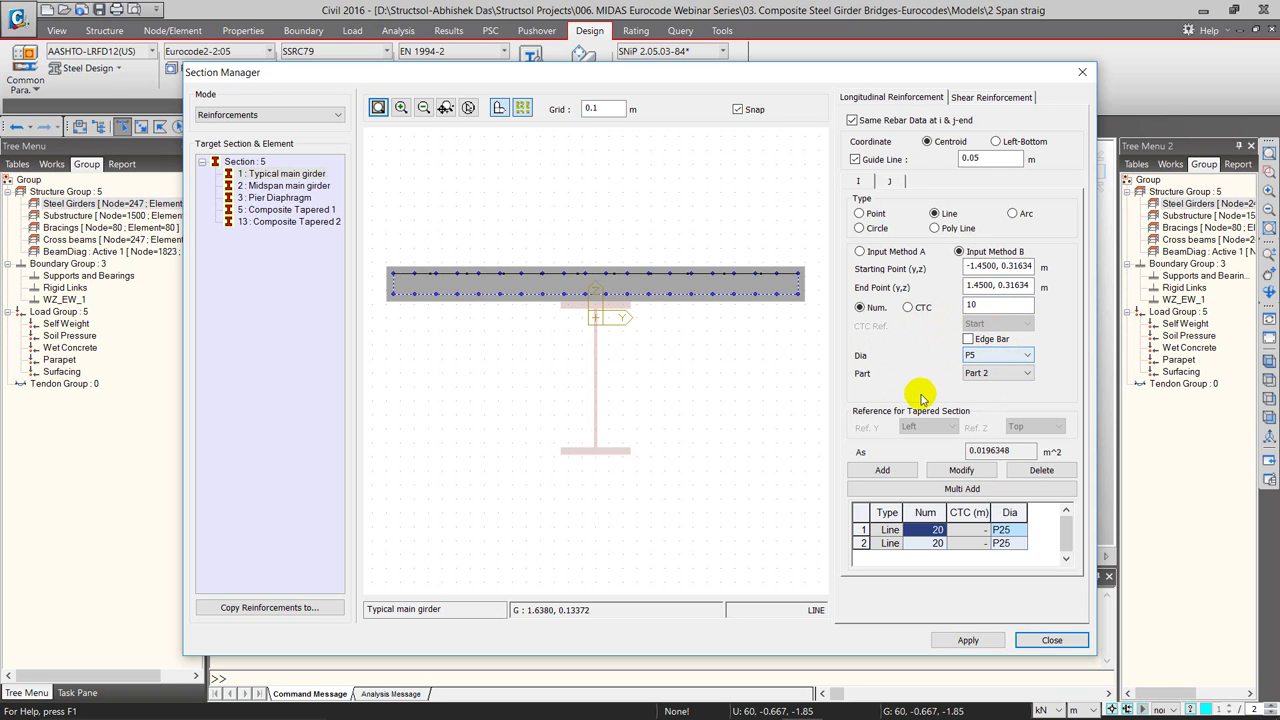
left_click(1045, 640)
- Examine the longitudinal stiffener of the Typical main girder section, including its width, thickness, number, Z position and spacing
left_click(478, 68)
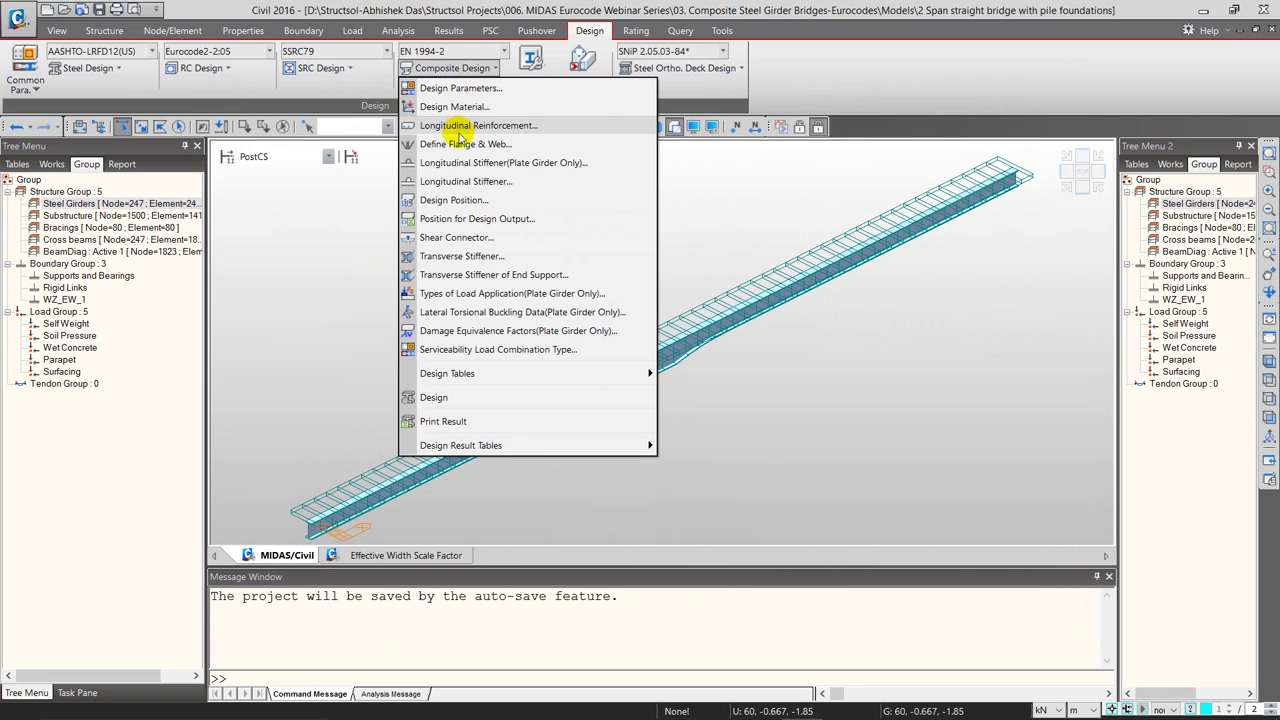
left_click(455, 165)
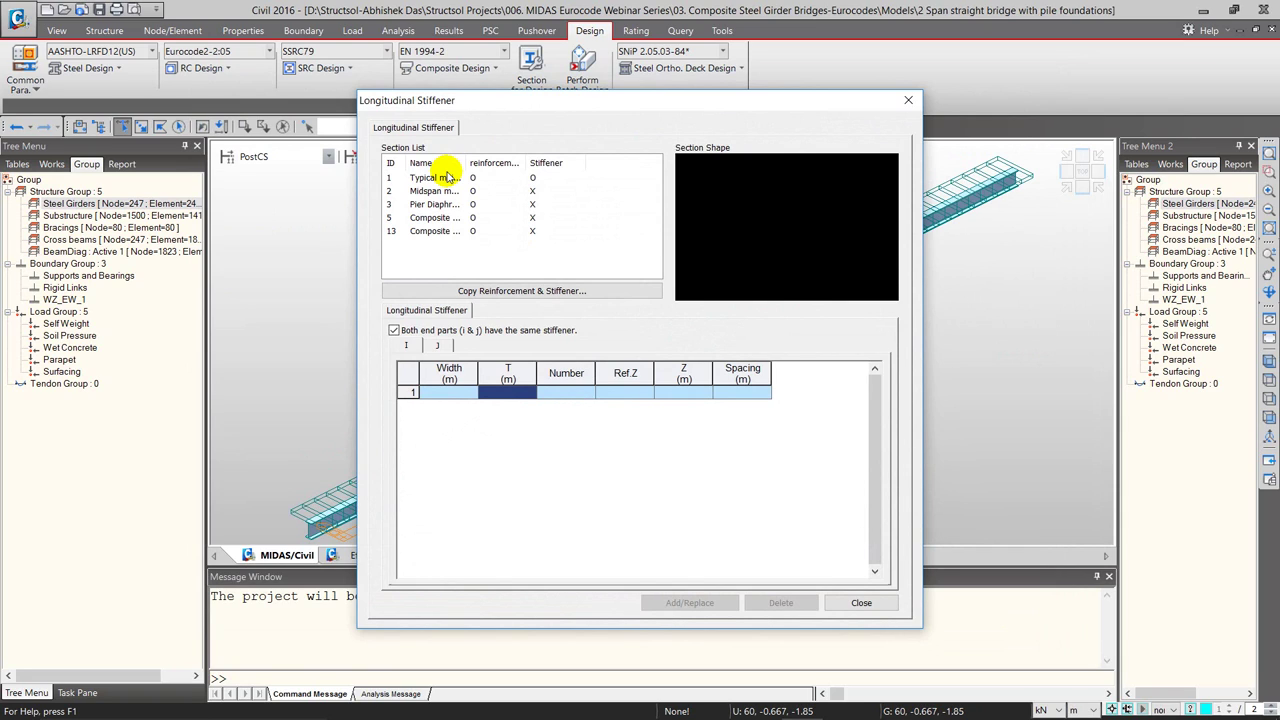
left_click(451, 178)
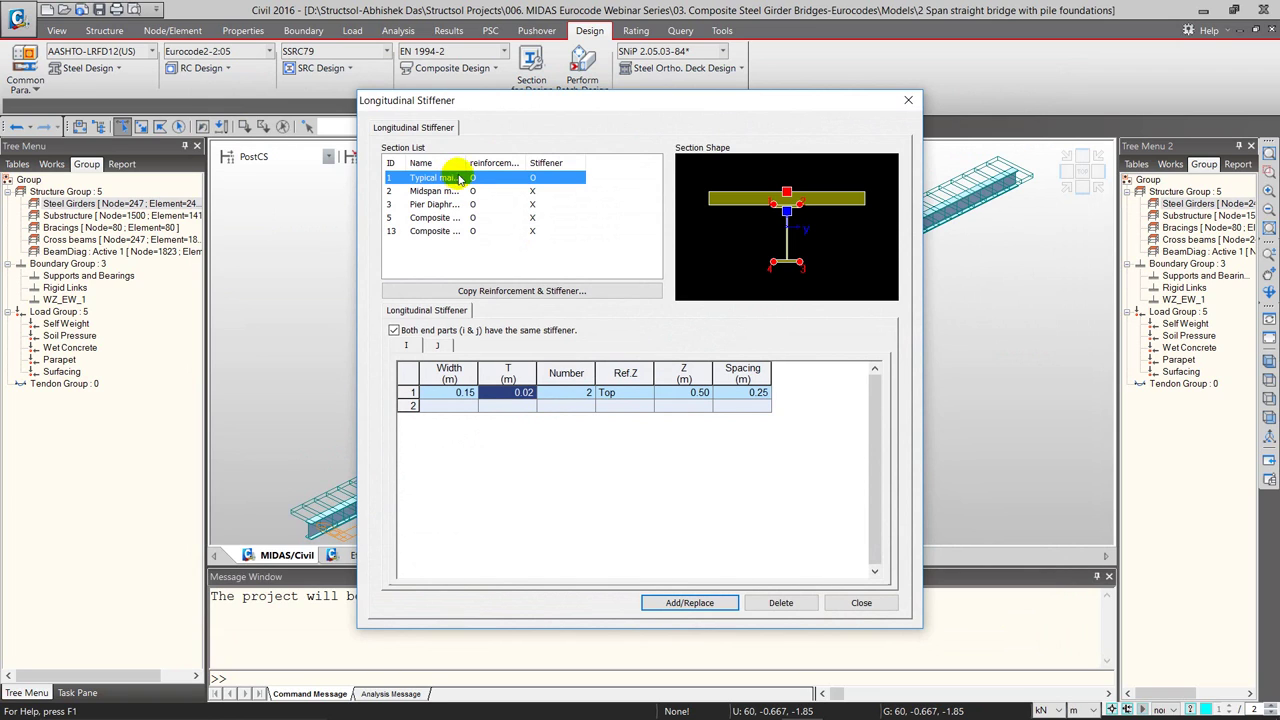
left_click_drag(245, 77, 239, 76)
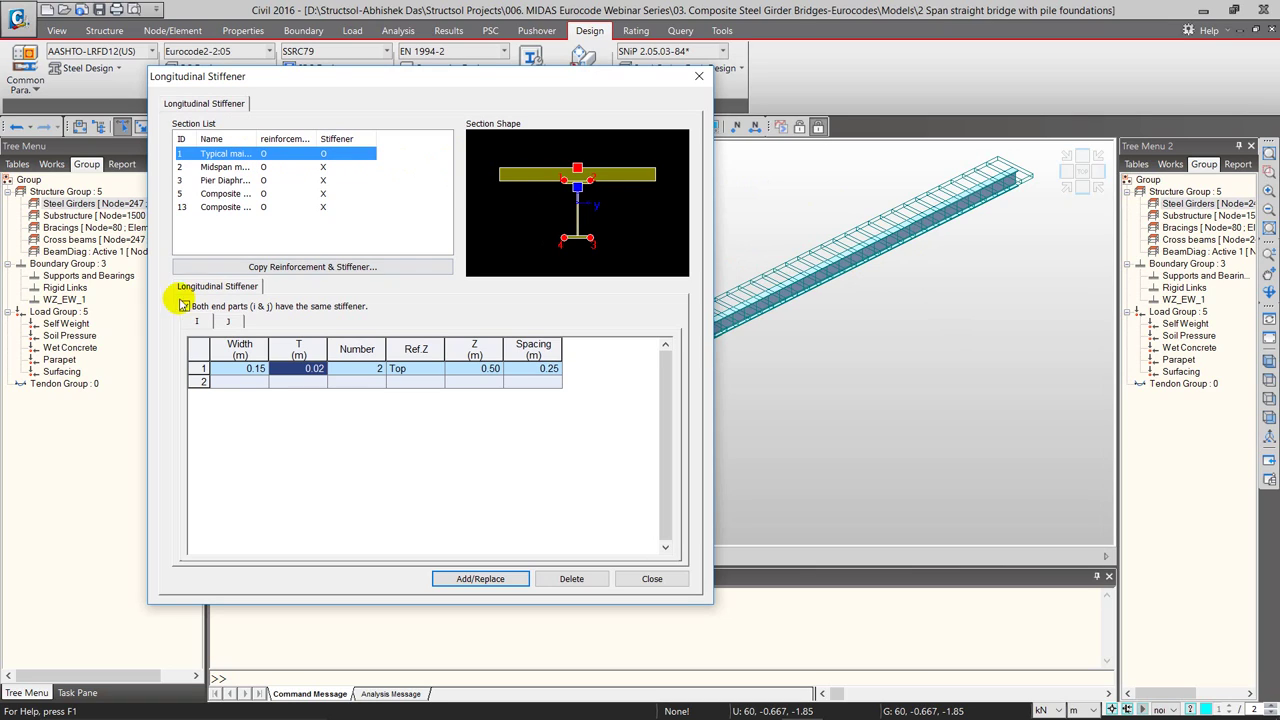
left_click(248, 370)
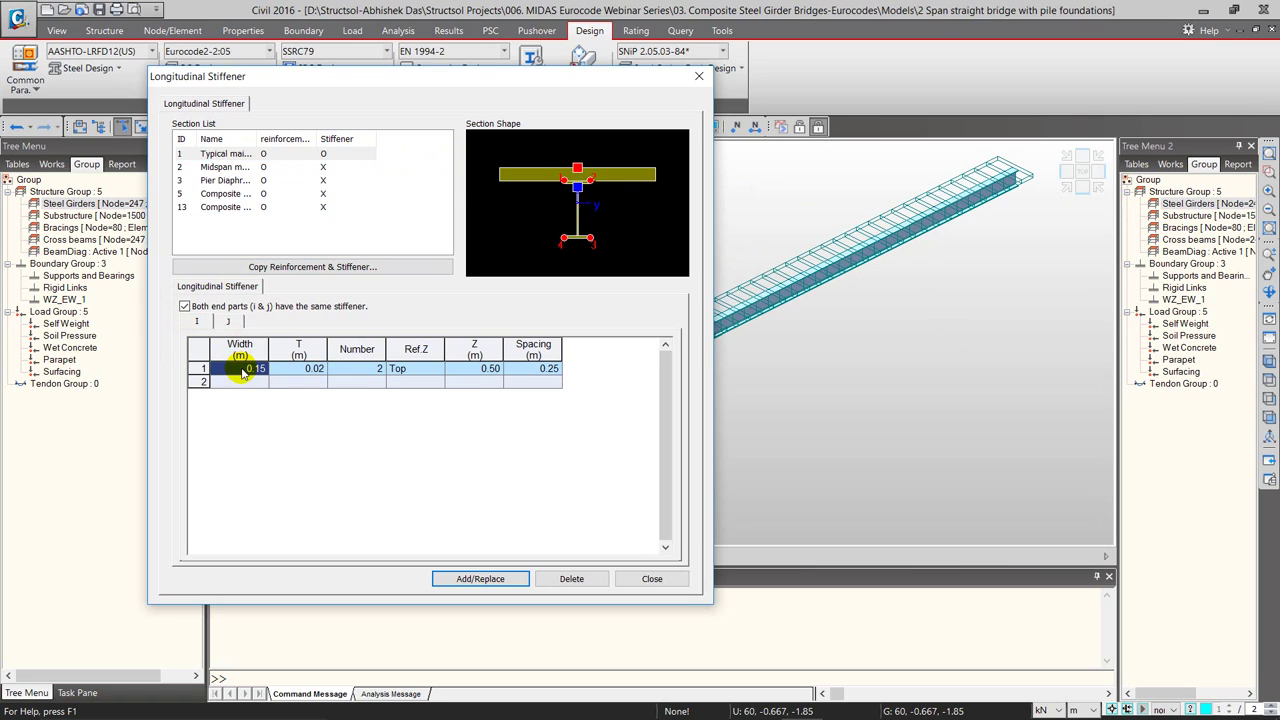
left_click(304, 370)
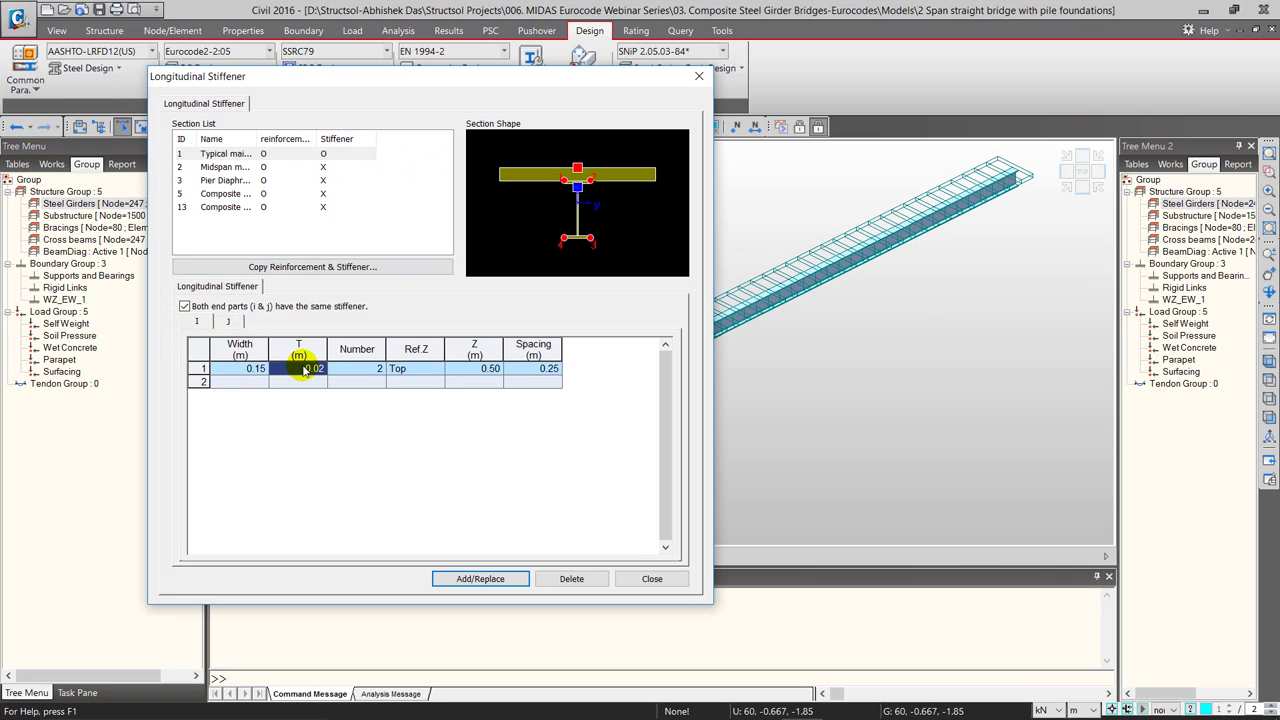
left_click(360, 370)
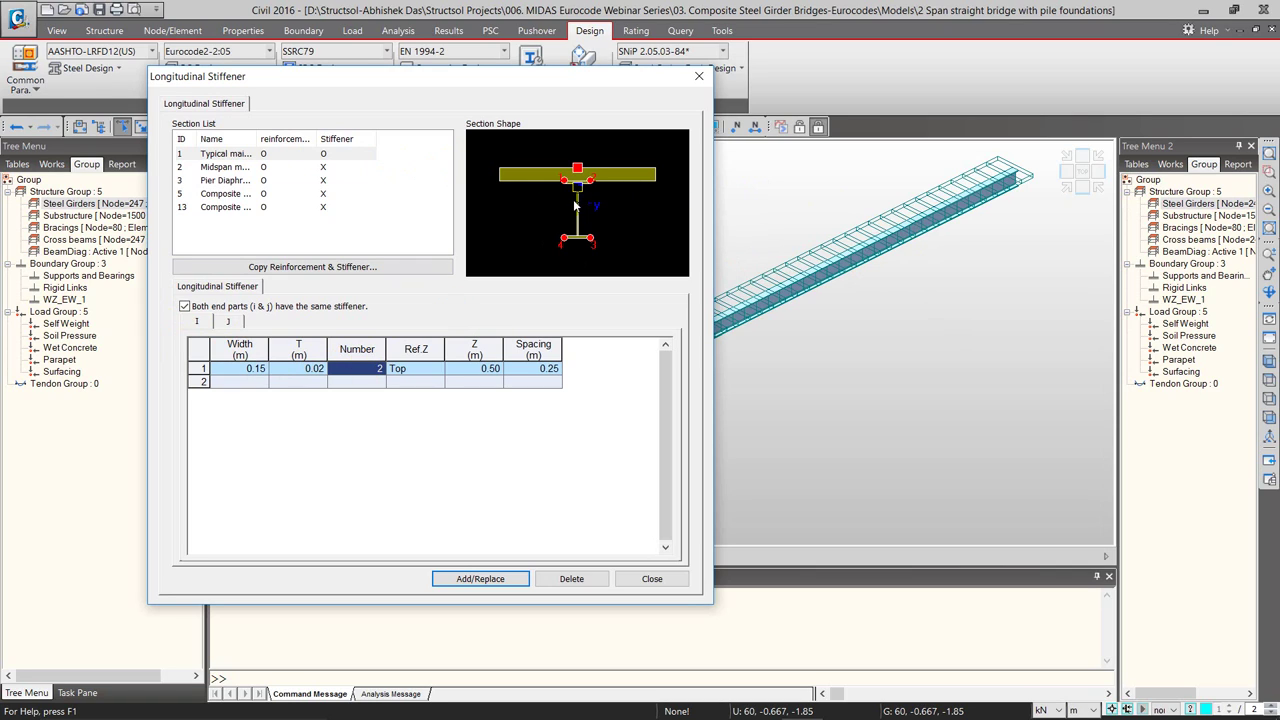
left_click(472, 368)
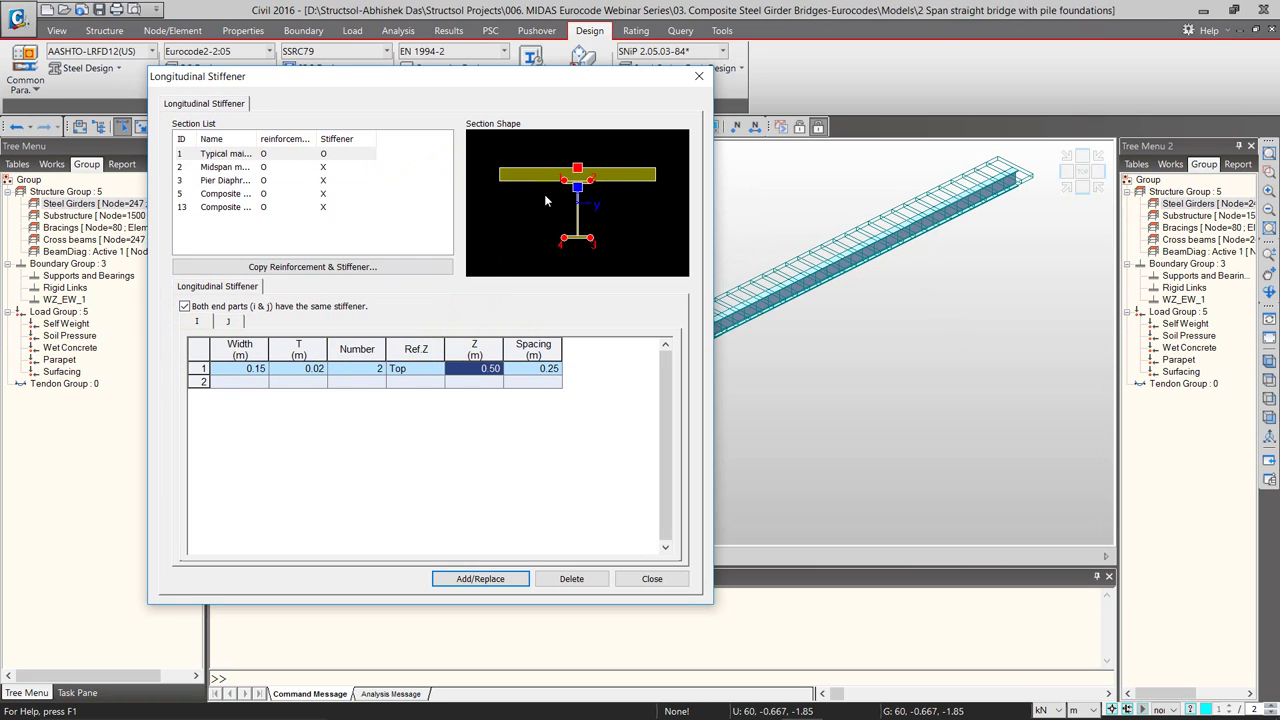
left_click(535, 368)
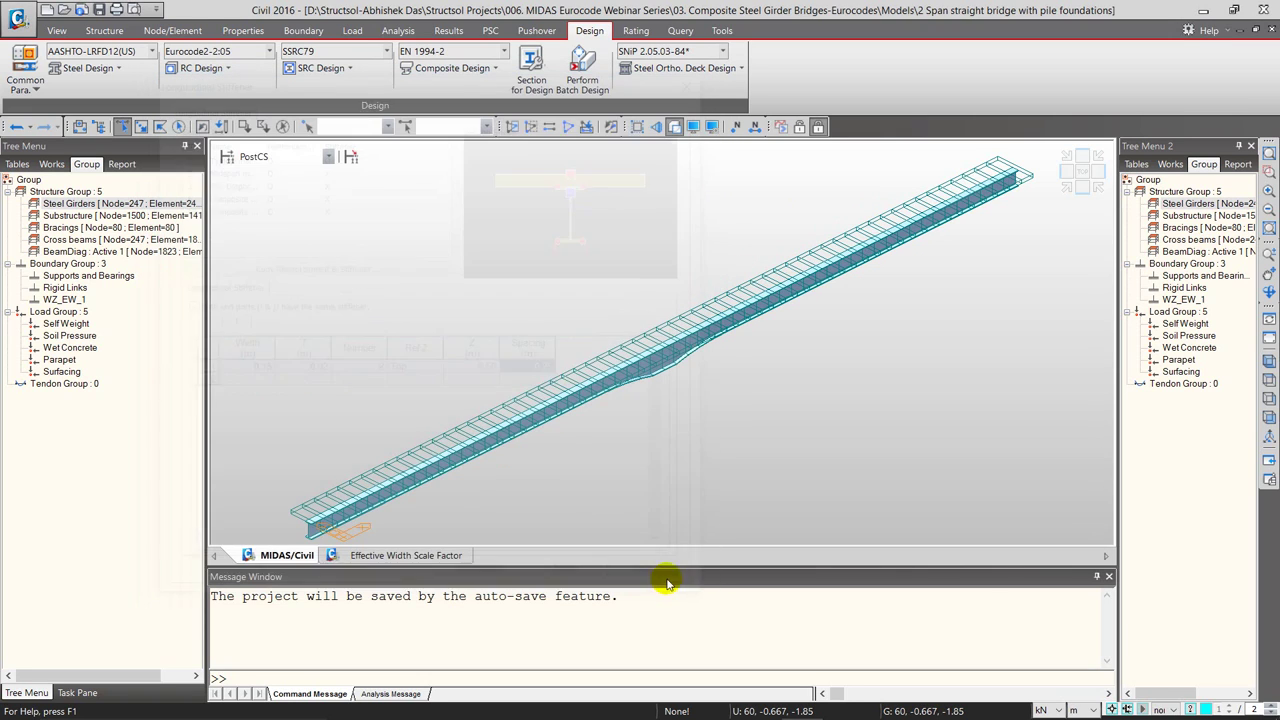
left_click(655, 578)
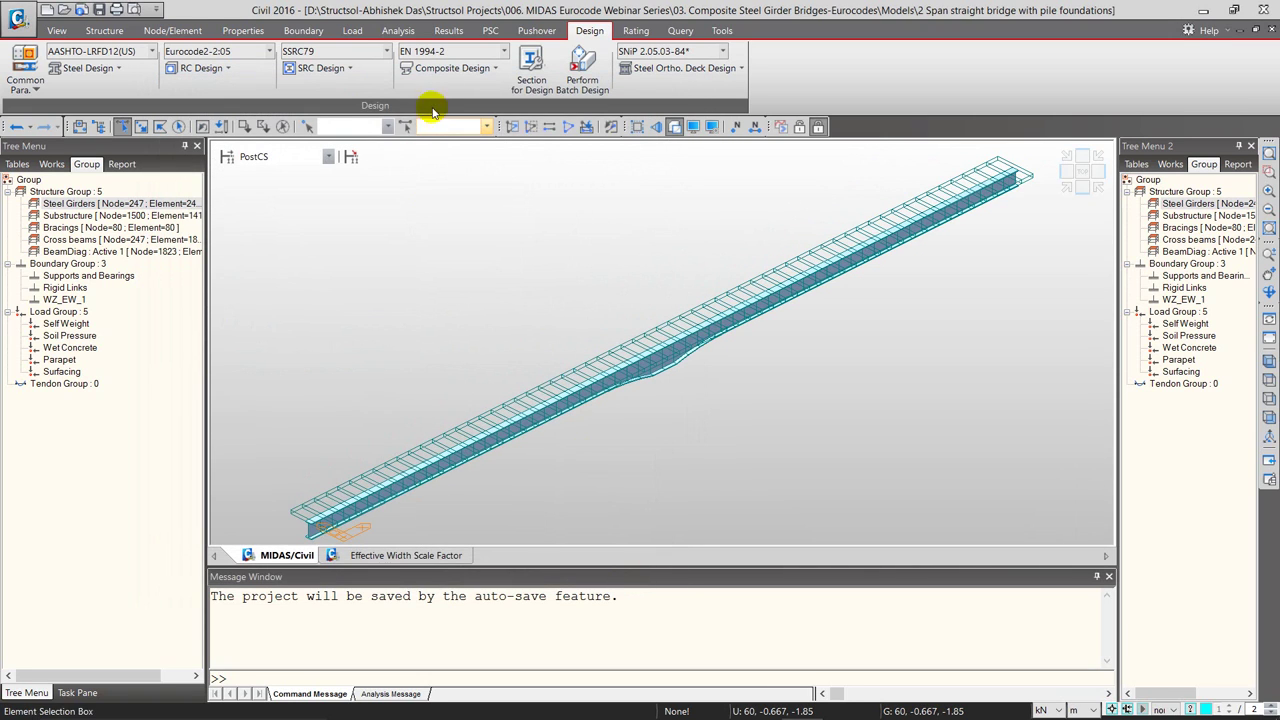
- Show the composite Design Position settings and select all displayed steel girder elements
left_click(441, 70)
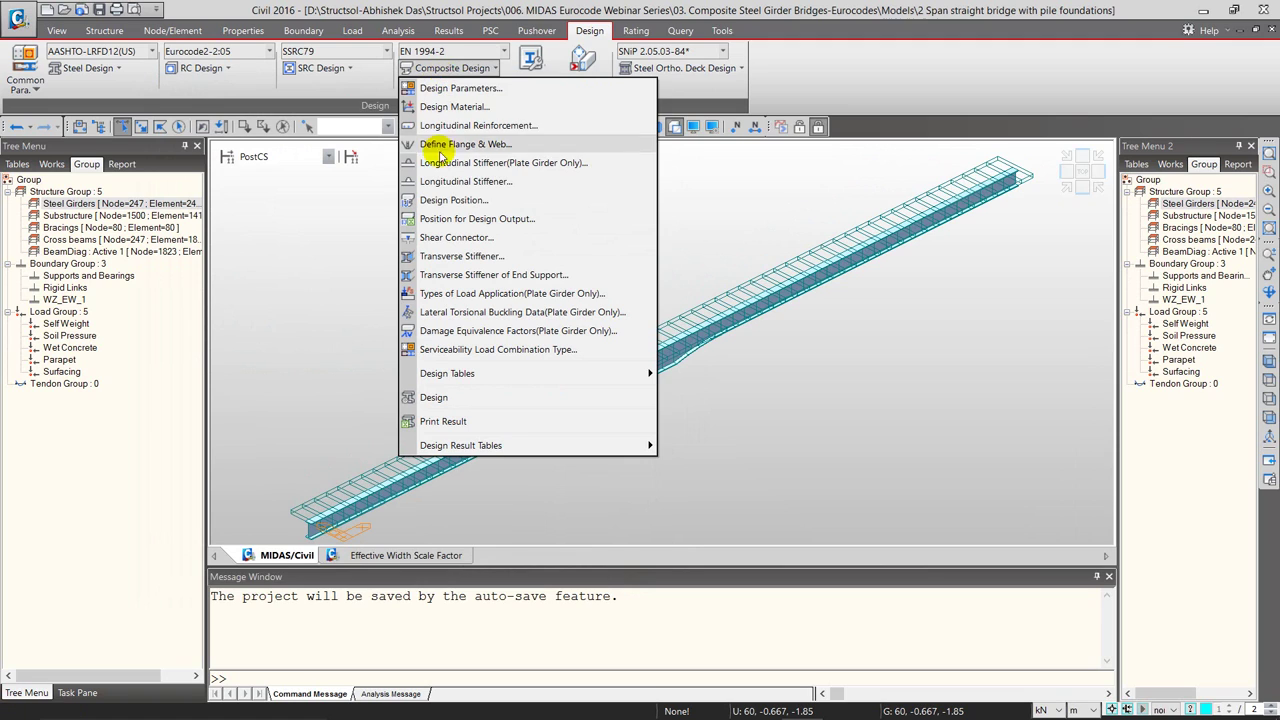
left_click(440, 199)
left_click(122, 122)
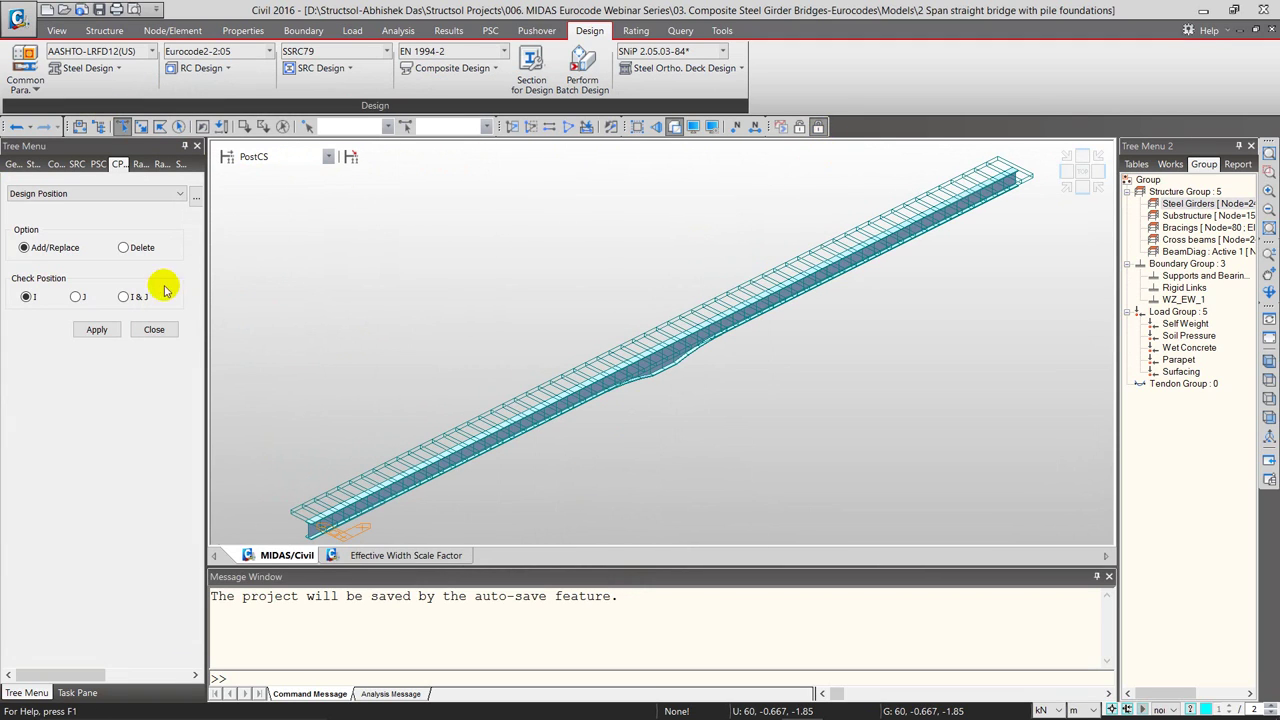
left_click(179, 126)
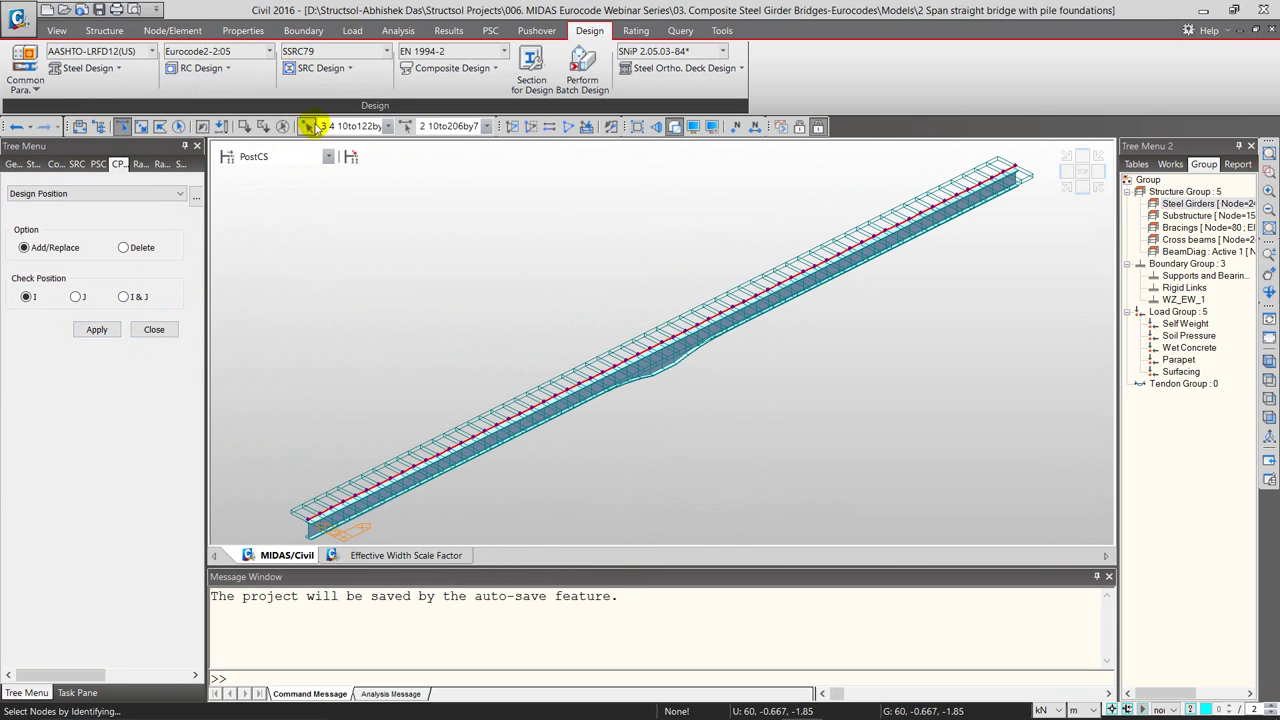
- Set the rigid transverse stiffener's height ht to 0.15 m and thickness t to 0.016 m for the composite girder
left_click(440, 67)
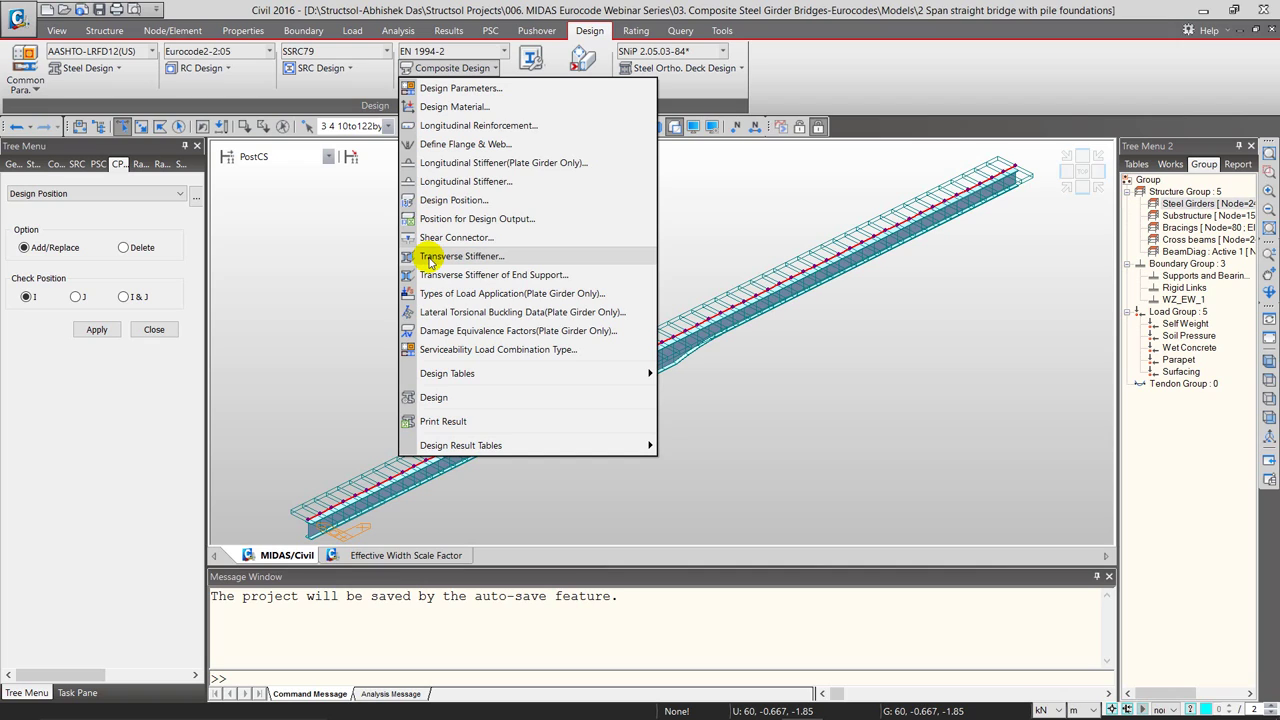
left_click(430, 260)
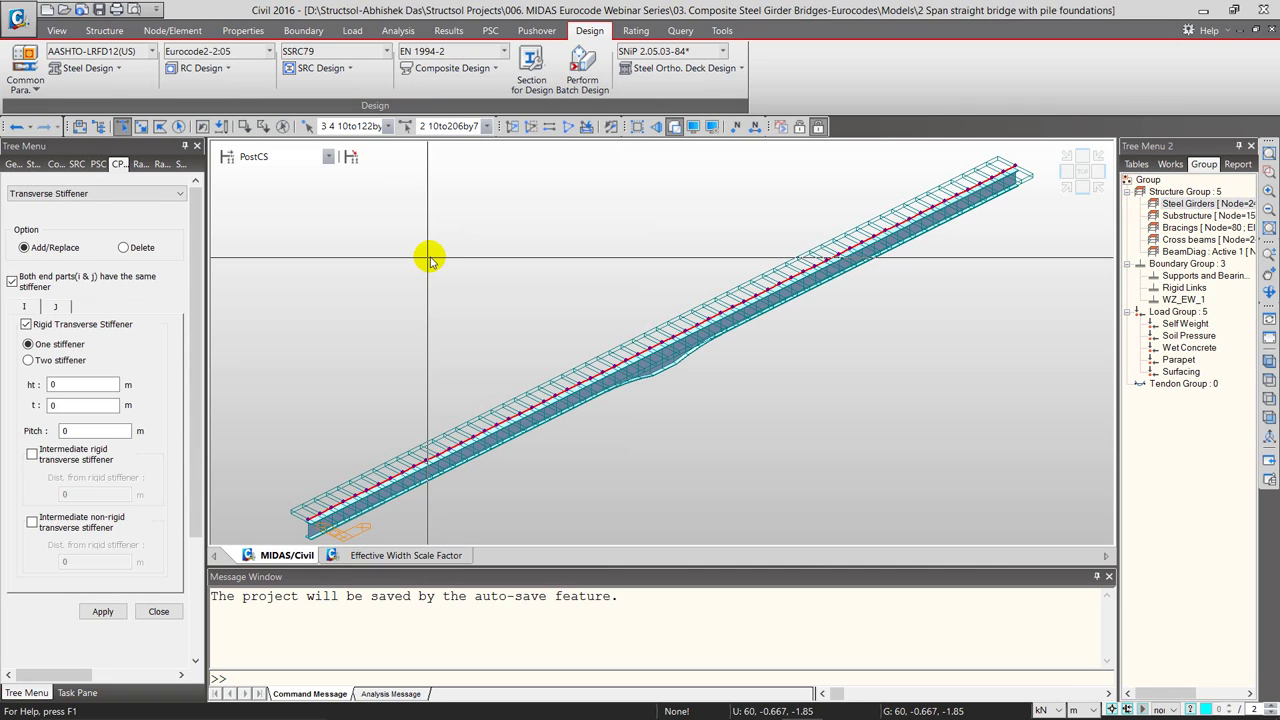
double_click(68, 388)
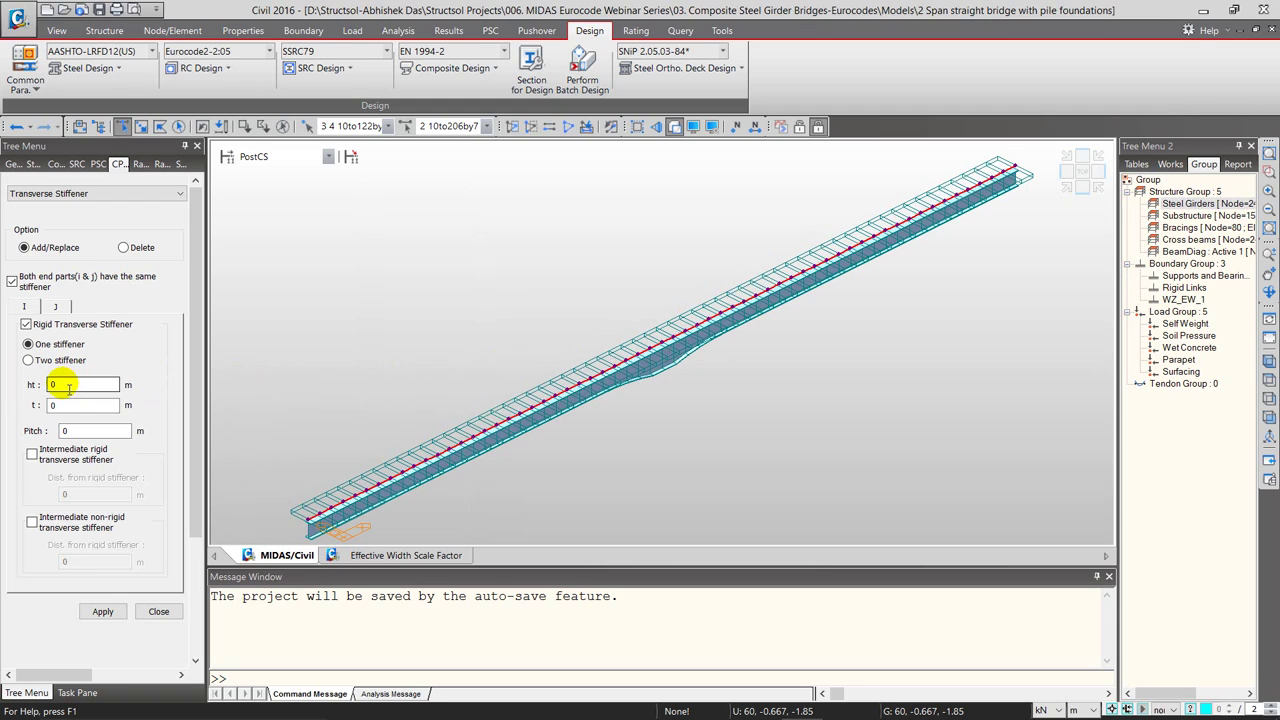
double_click(65, 430)
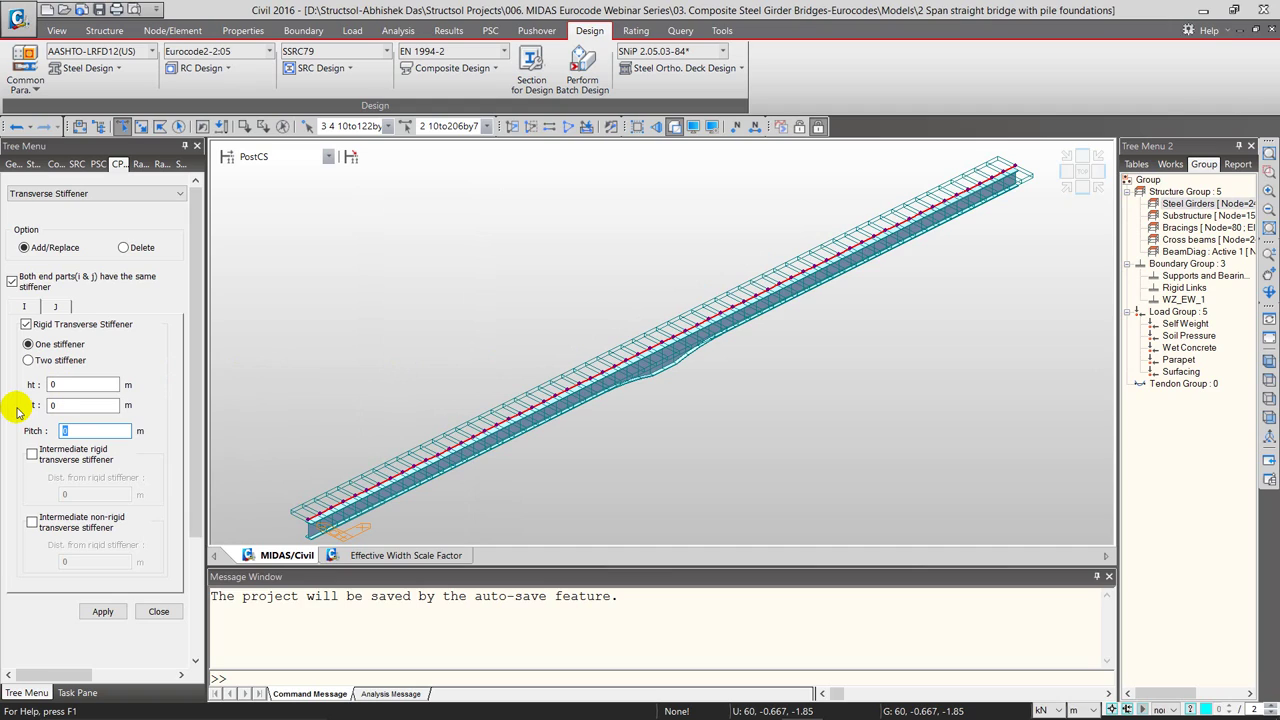
double_click(55, 385)
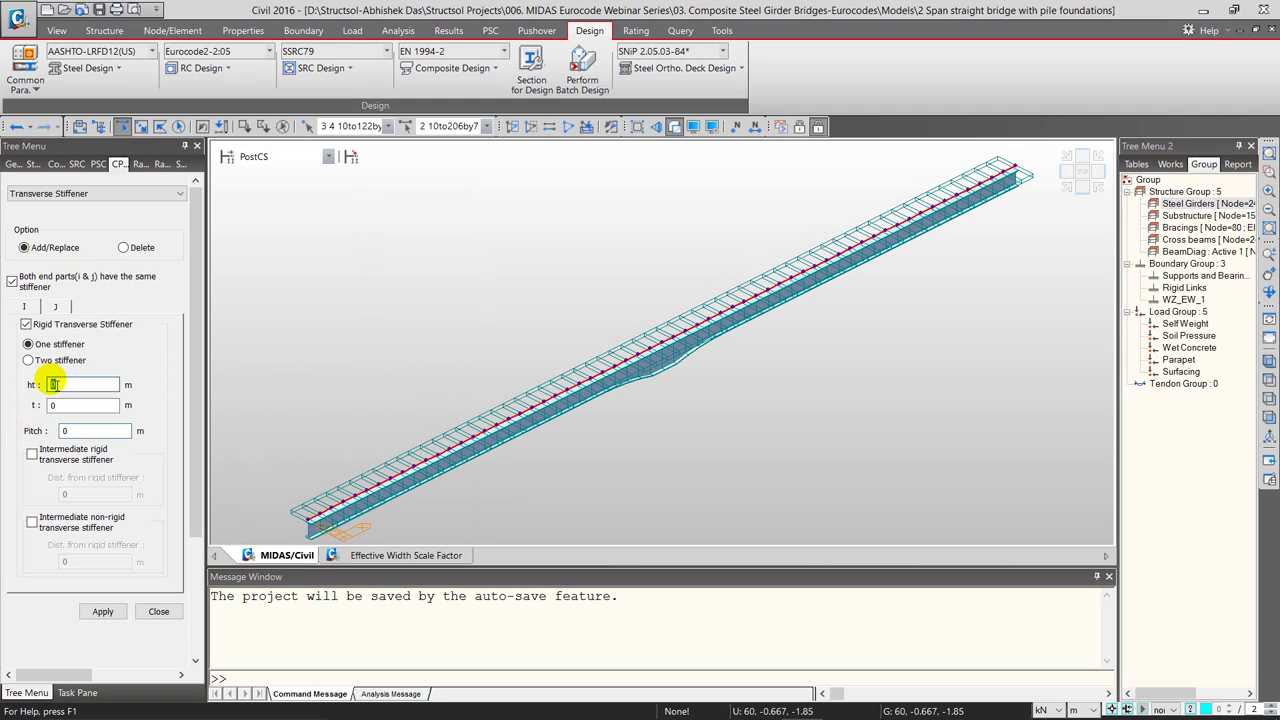
double_click(52, 405)
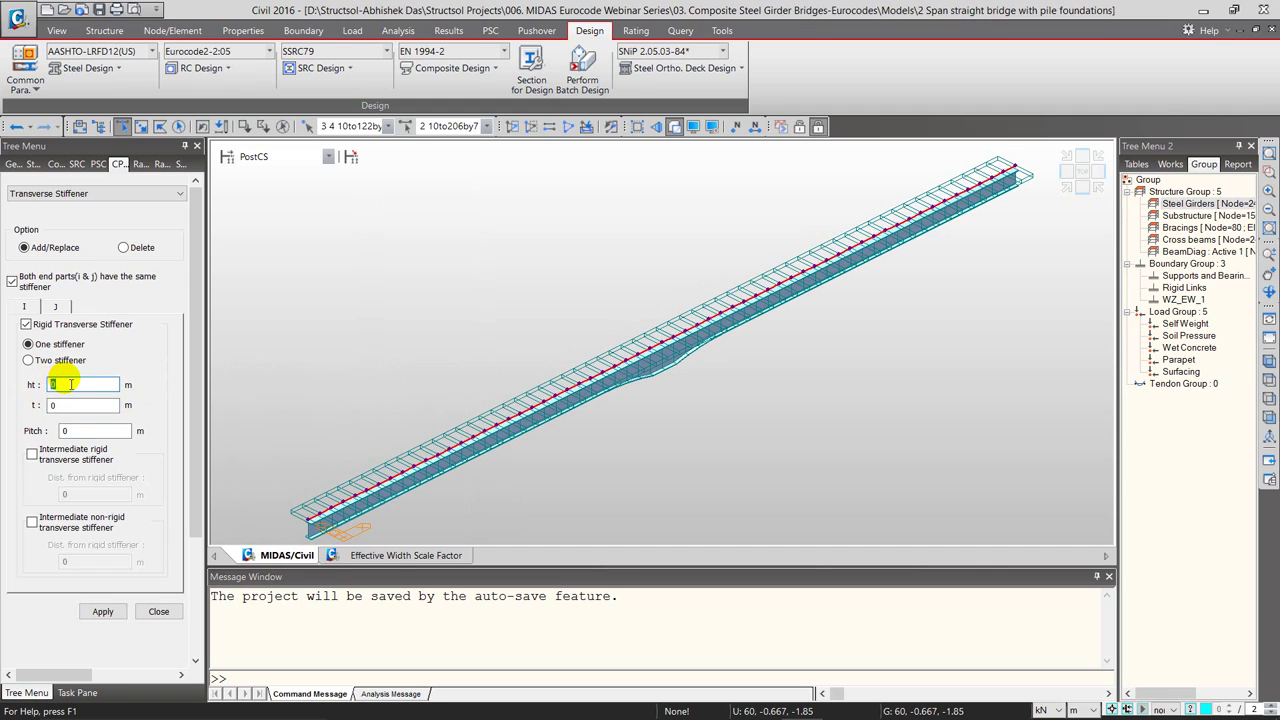
double_click(55, 386)
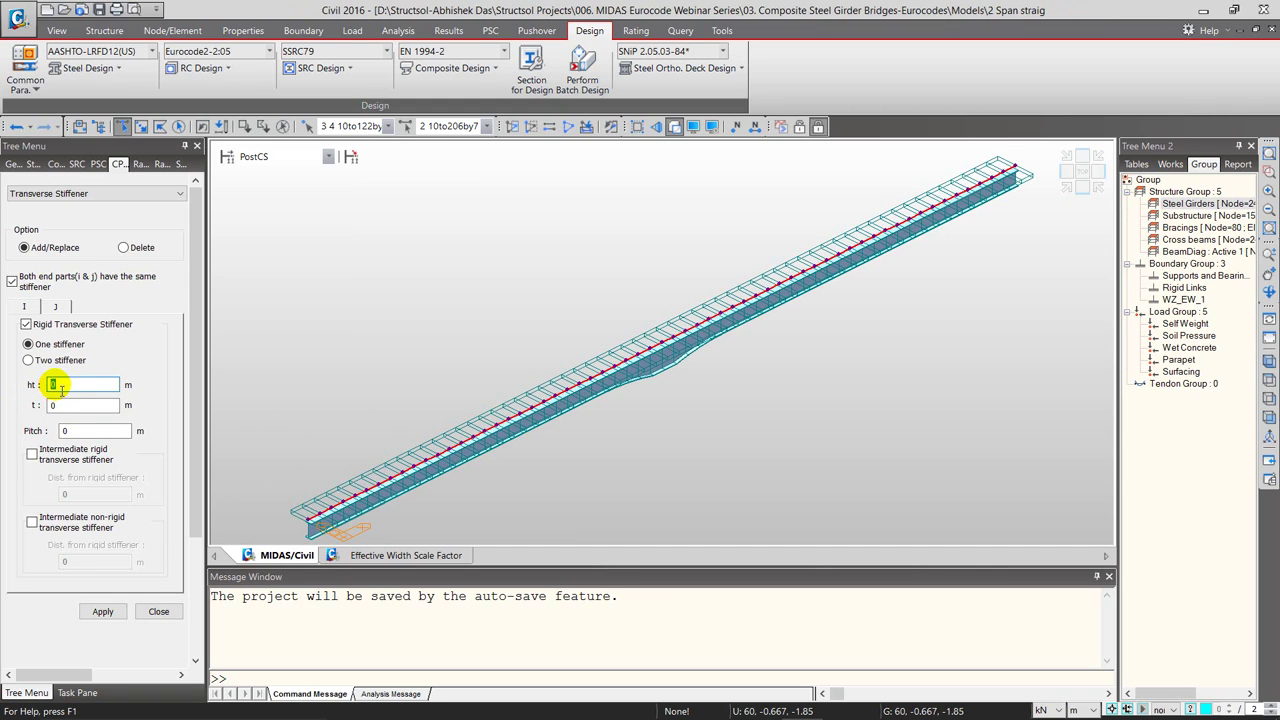
type("15")
left_click(60, 405)
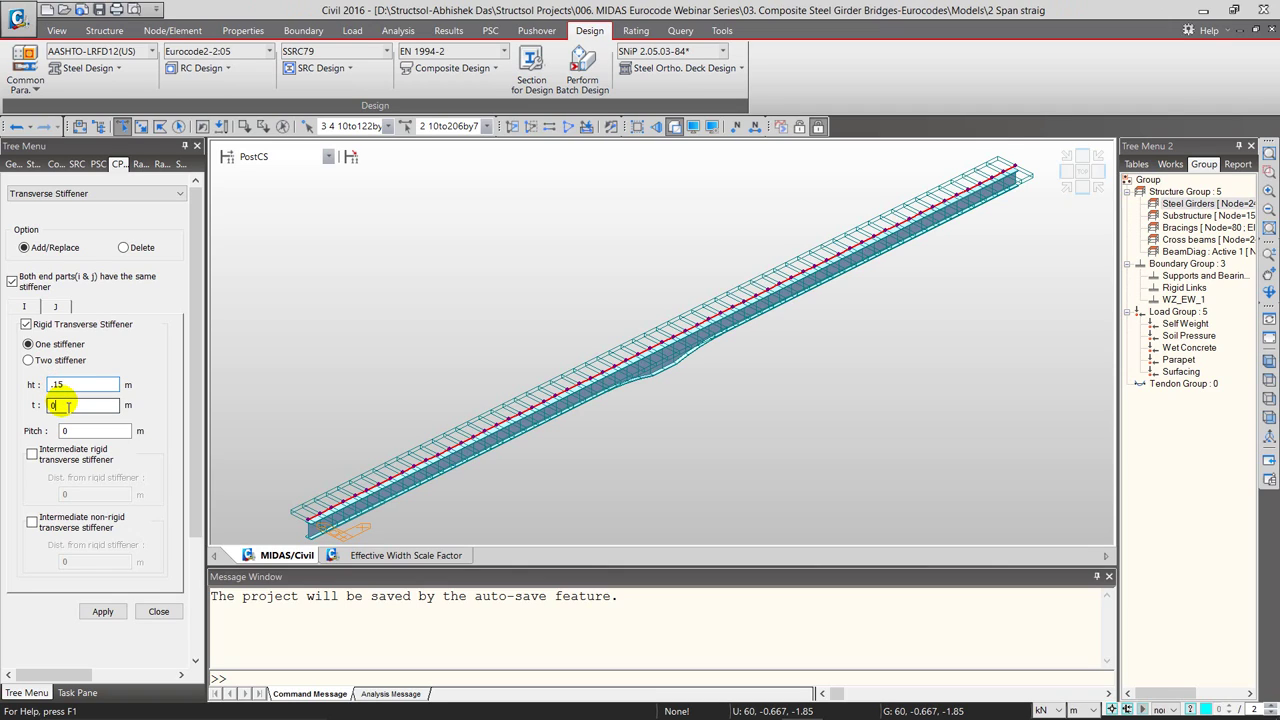
type(".012")
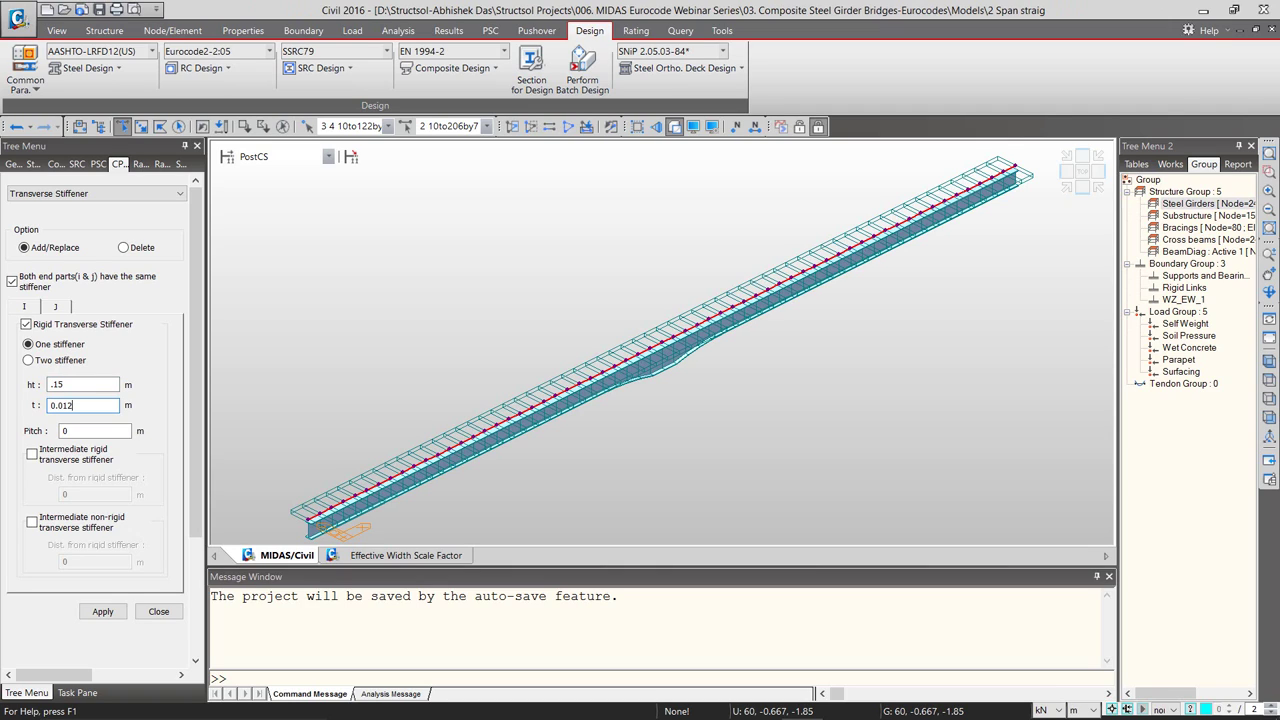
key("BackSpace")
type("6")
- Set the transverse stiffener pitch to 2 m with the Two stiffener option, and apply it to the selected girder elements
left_click(77, 432)
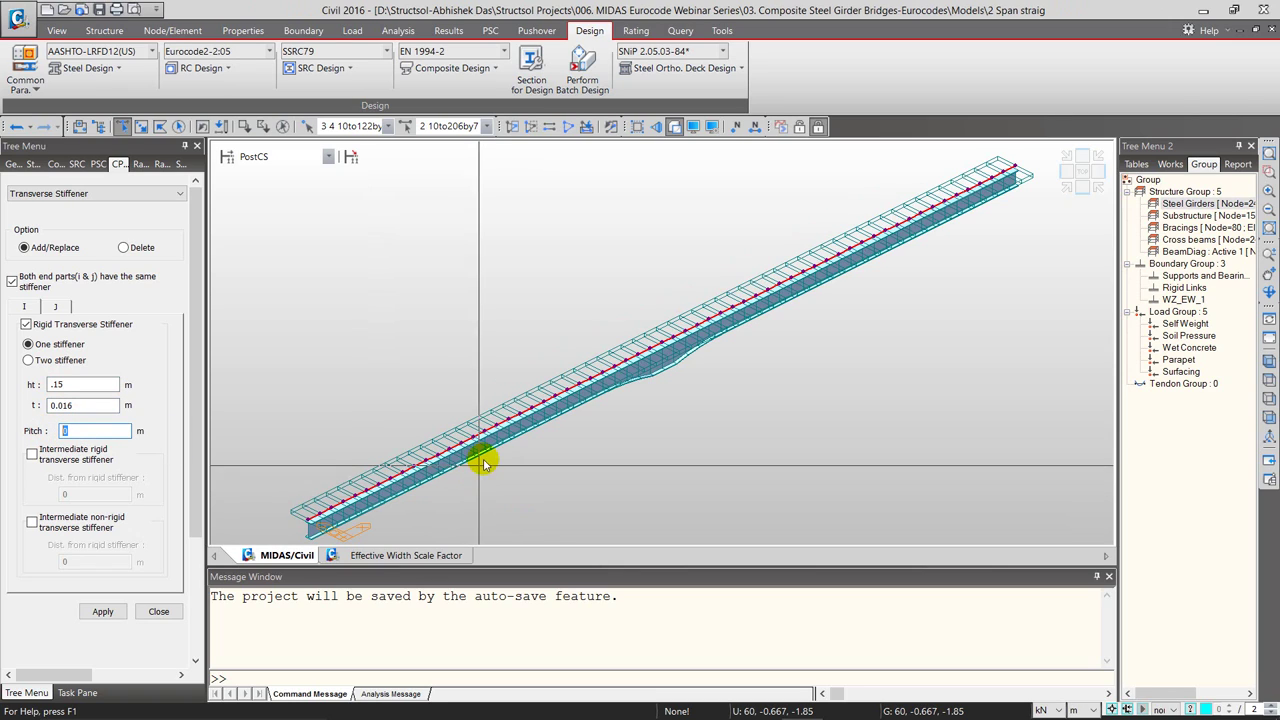
double_click(110, 435)
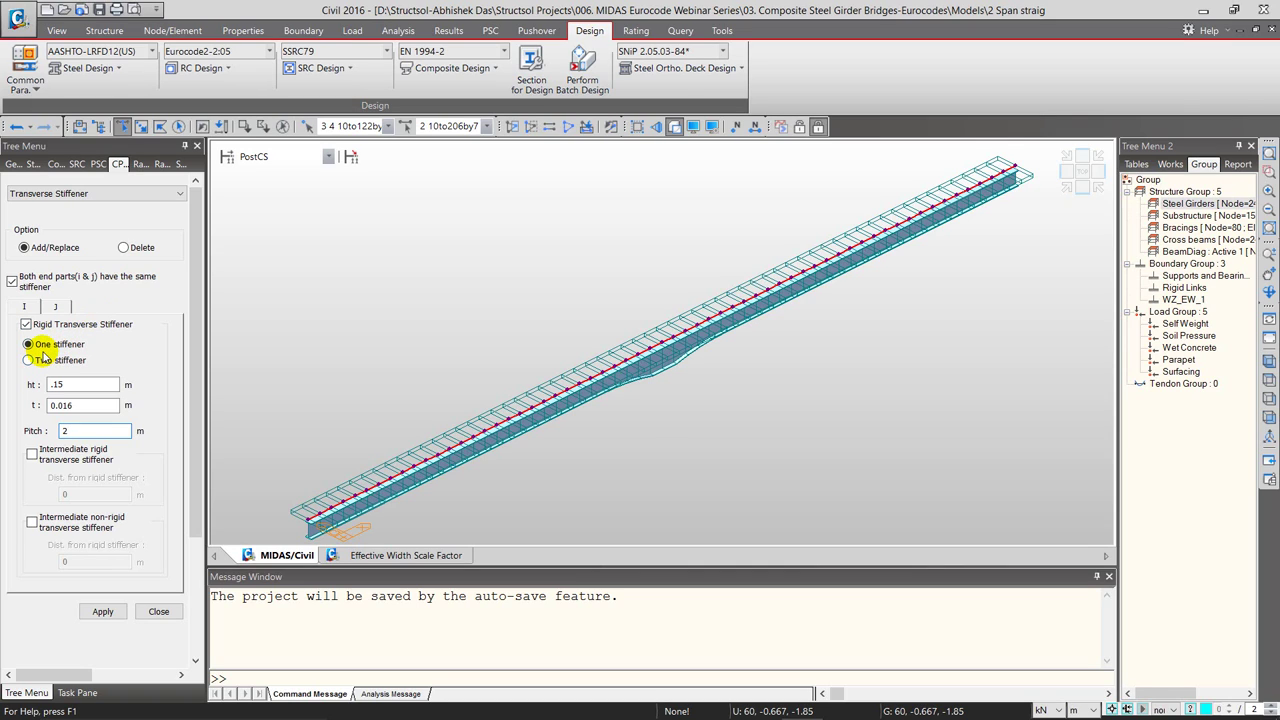
left_click(42, 360)
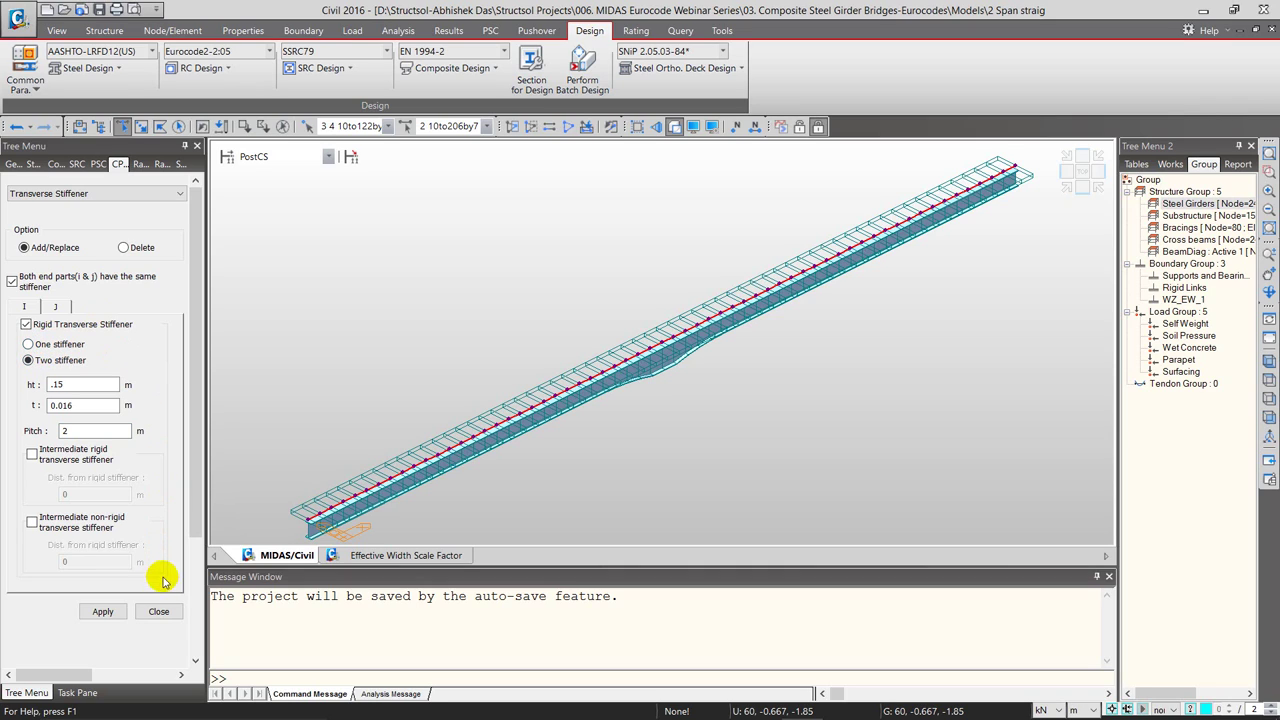
left_click(101, 611)
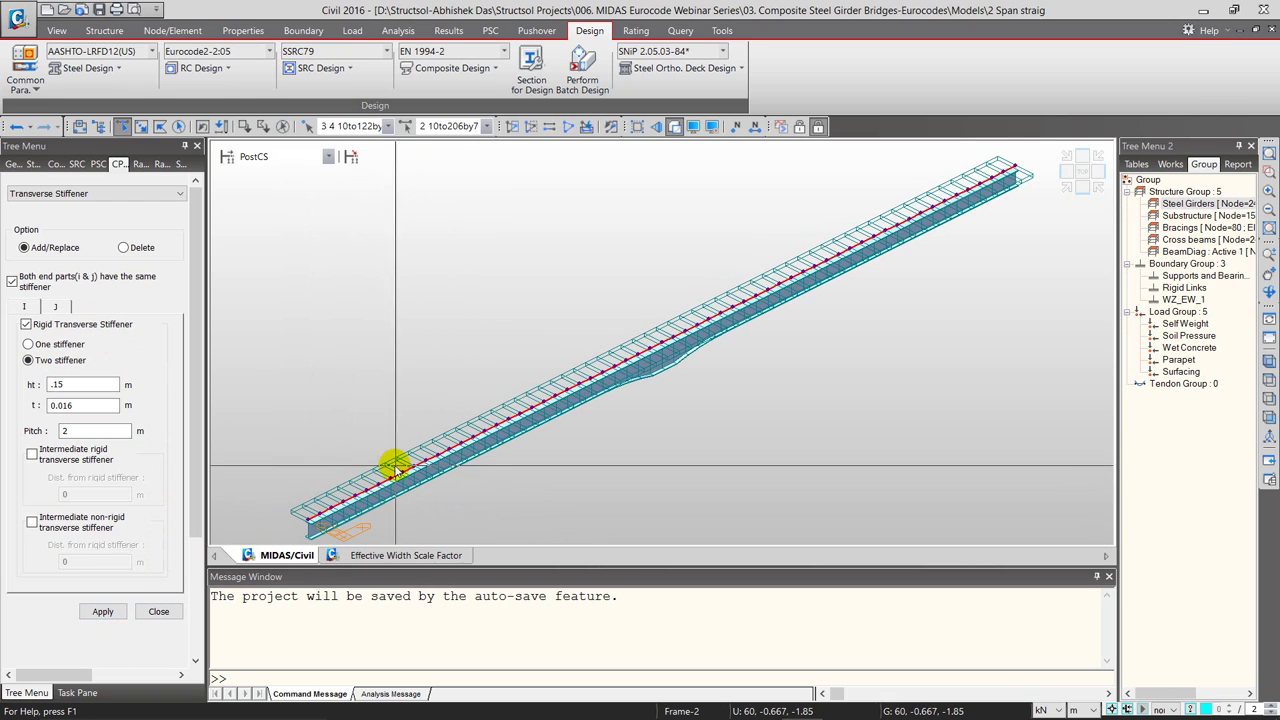
left_click(82, 387)
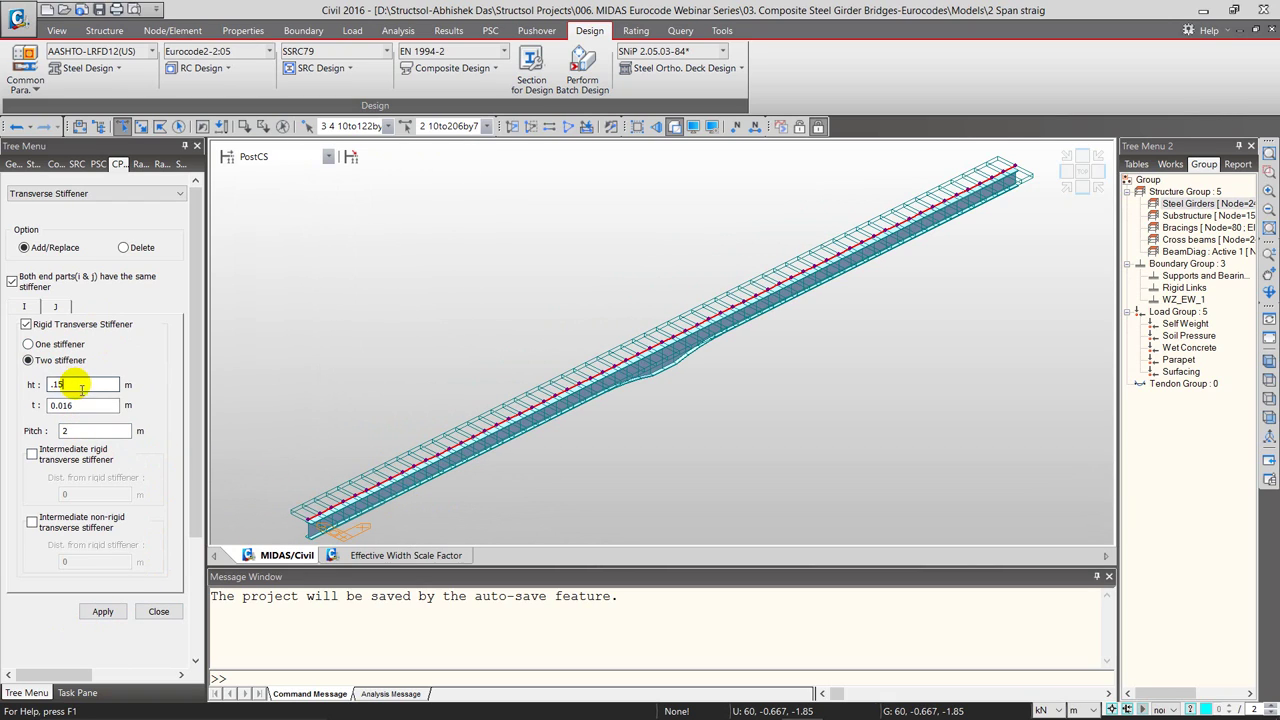
key("Tab")
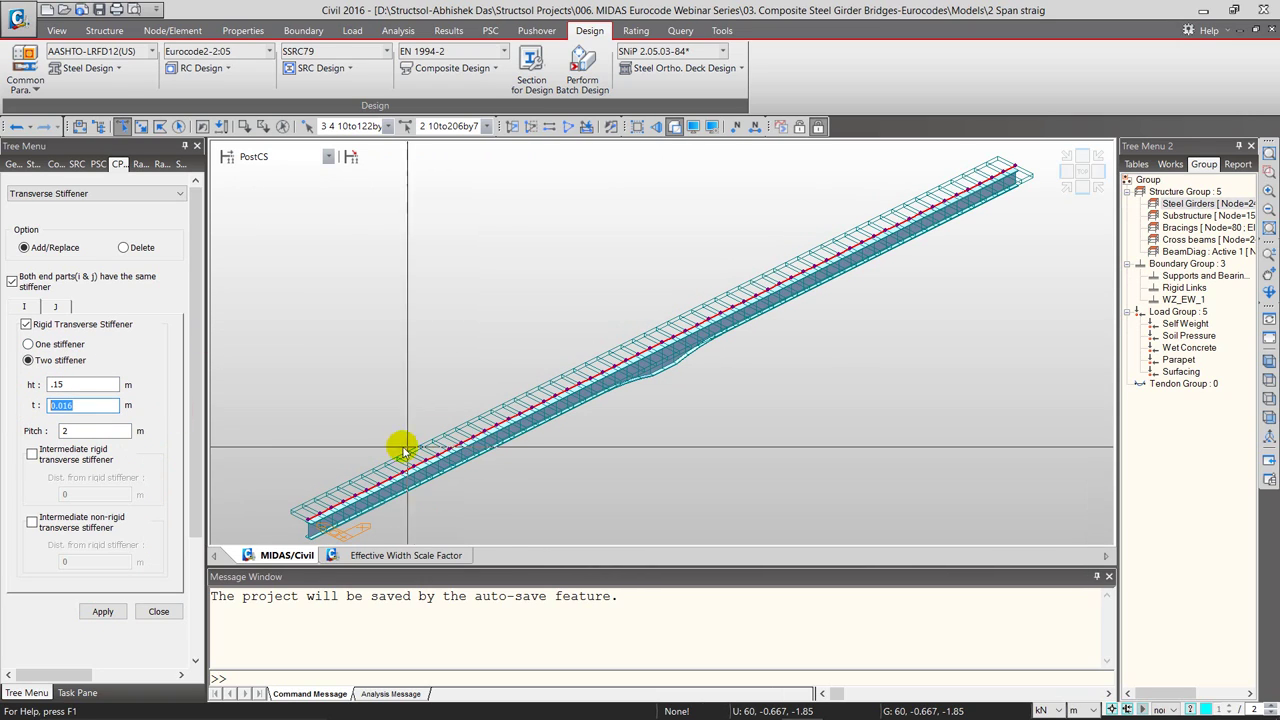
- Switch to the PowerPoint slide show on composite steel design of bridges to Eurocode
left_click(428, 72)
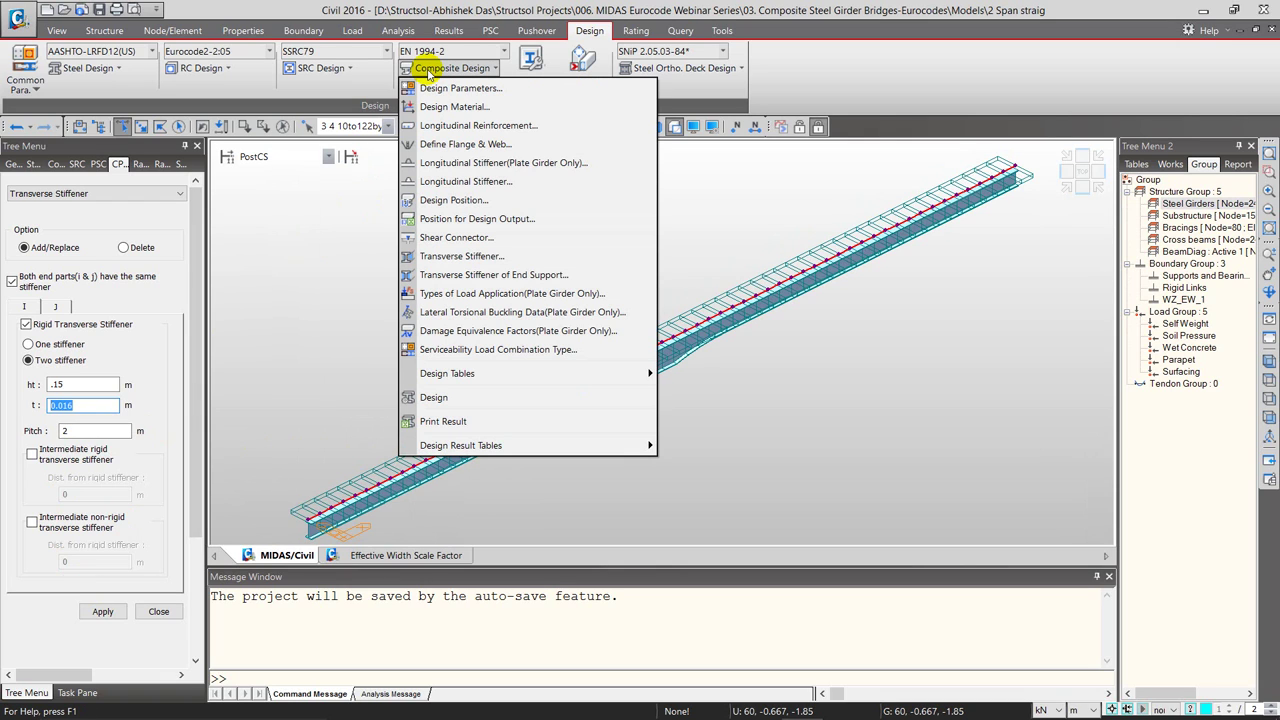
key("alt+Tab")
key("alt+Tab")
key("alt+Tab")
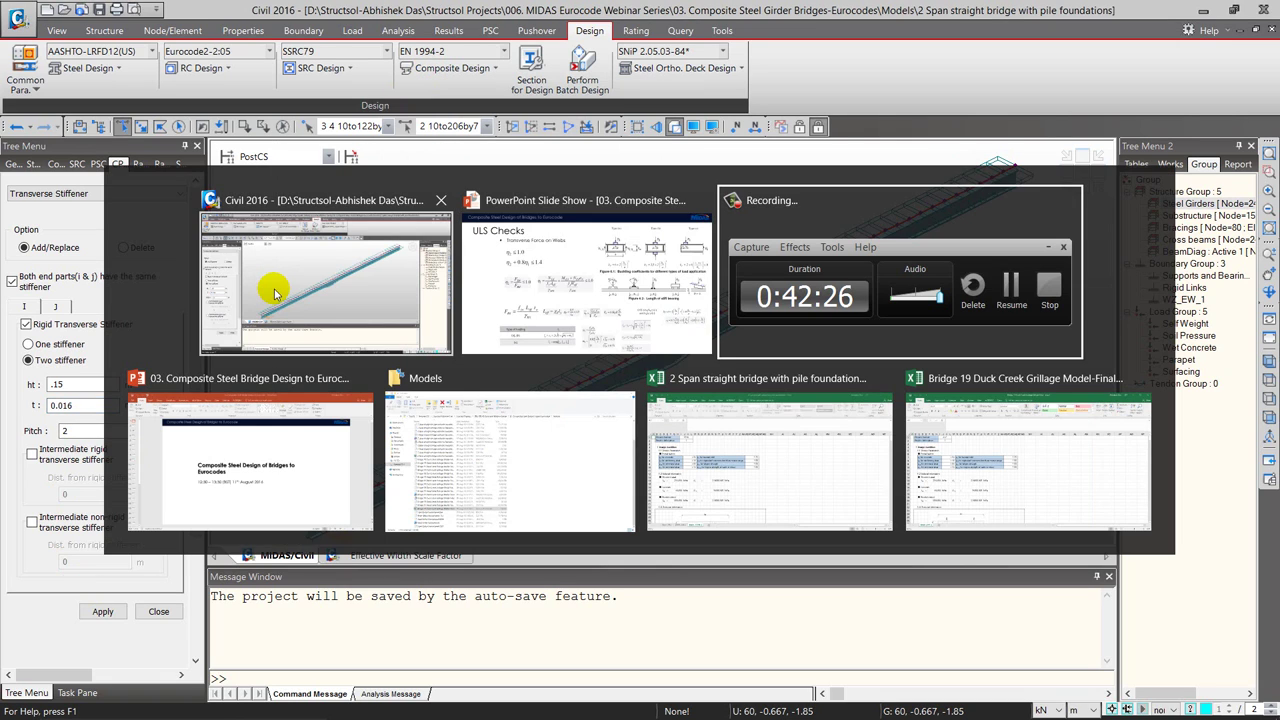
key("alt+Tab")
key("alt+Tab")
key("alt+Tab")
key("alt+Tab")
key("alt+Tab")
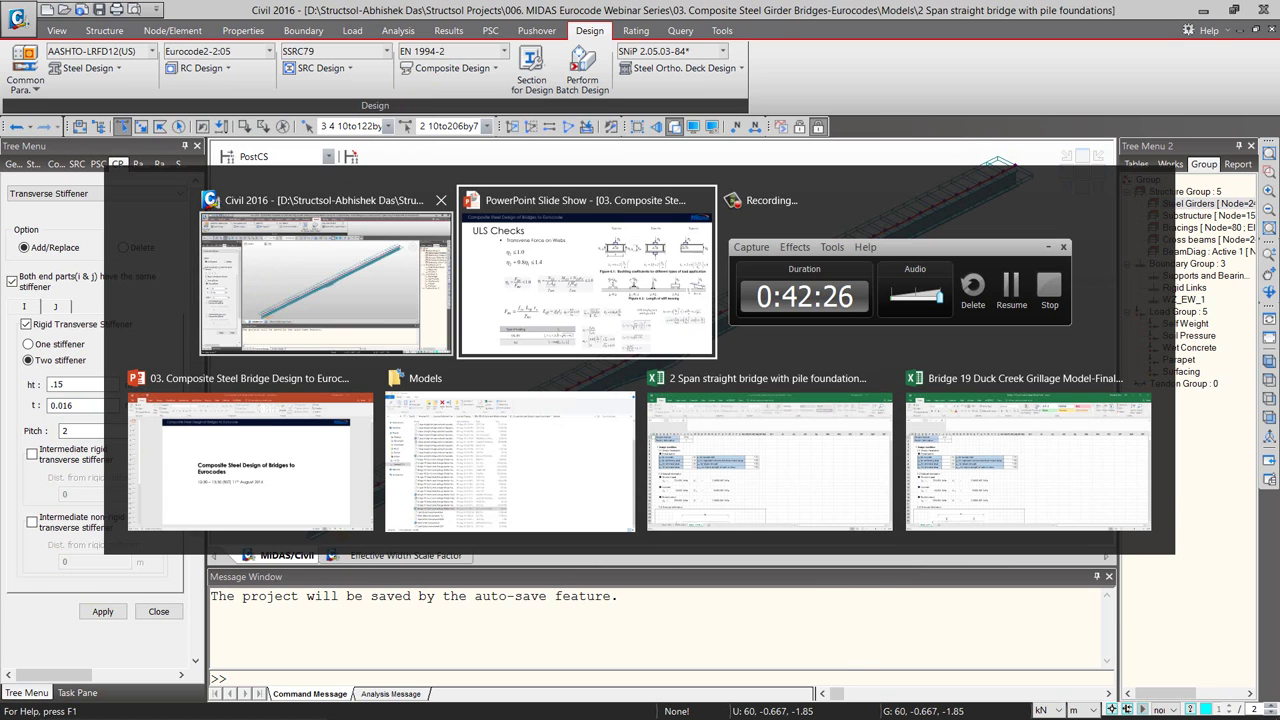
- Browse the ULS Checks slides to find the Vertical Shear slide with the shear buckling criteria and end post types
key("Right")
key("Right")
key("Right")
key("Right")
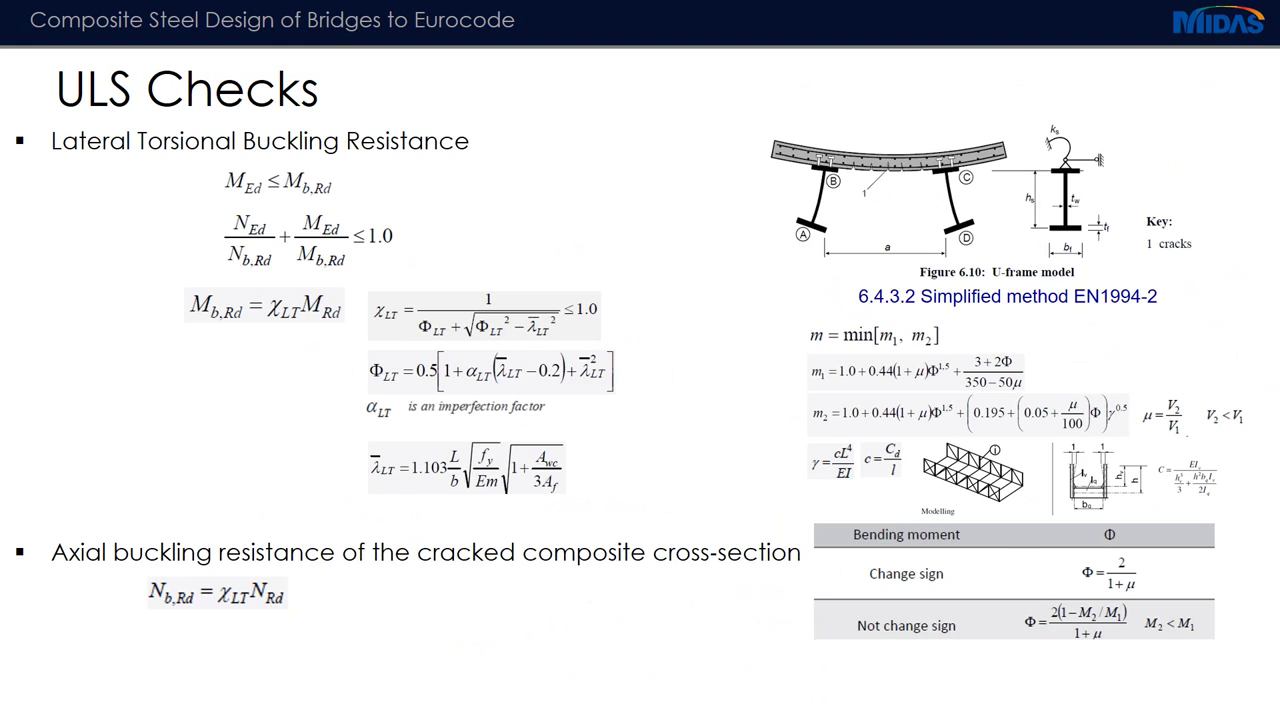
key("Right")
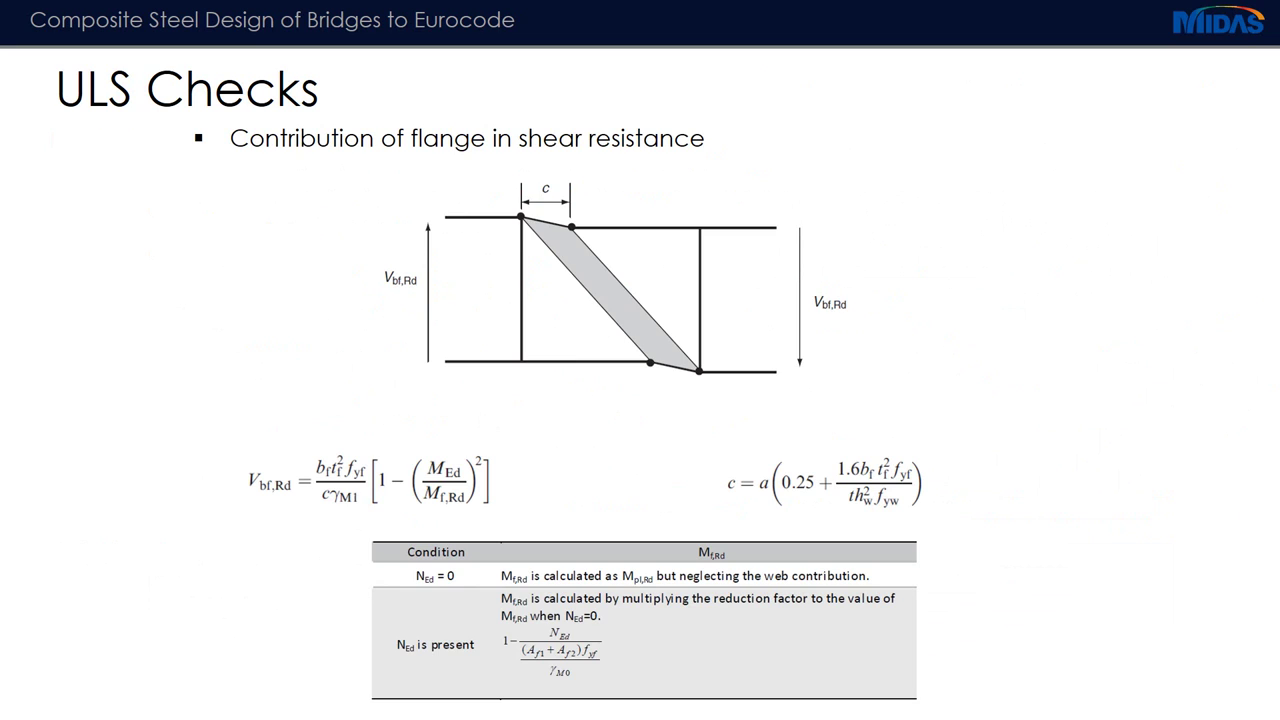
key("Left")
key("Left")
key("Left")
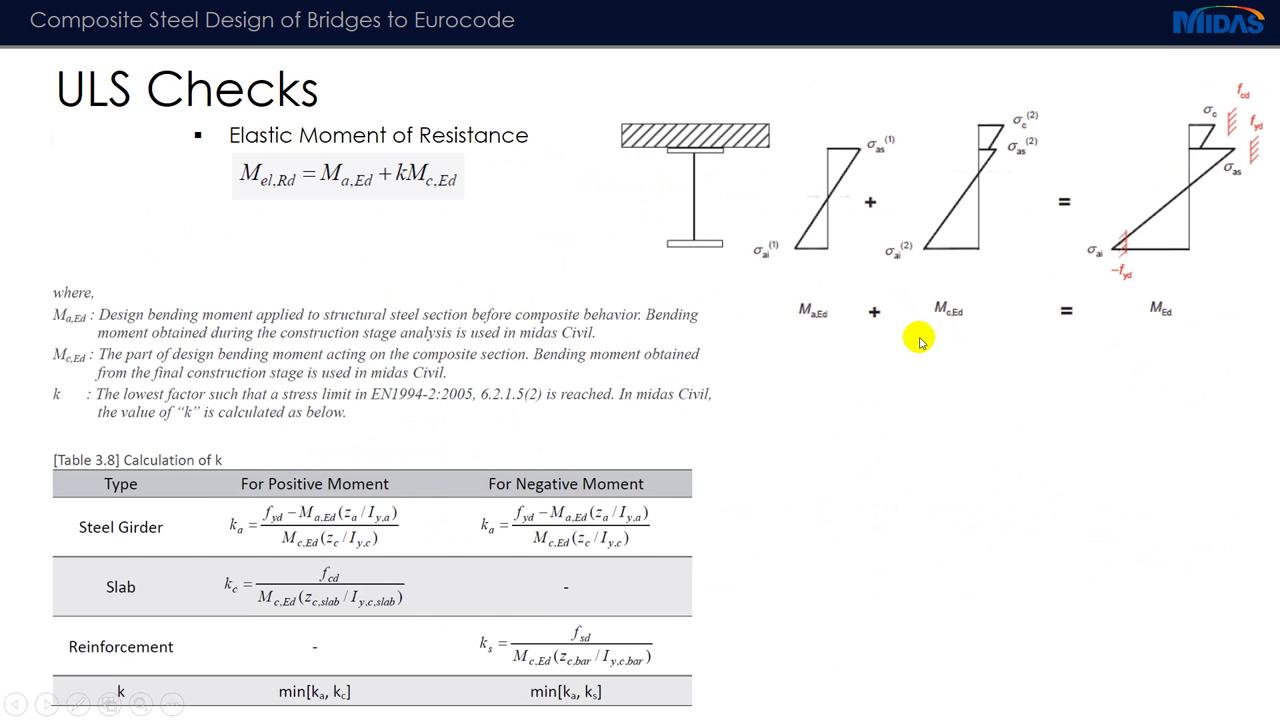
key("Right")
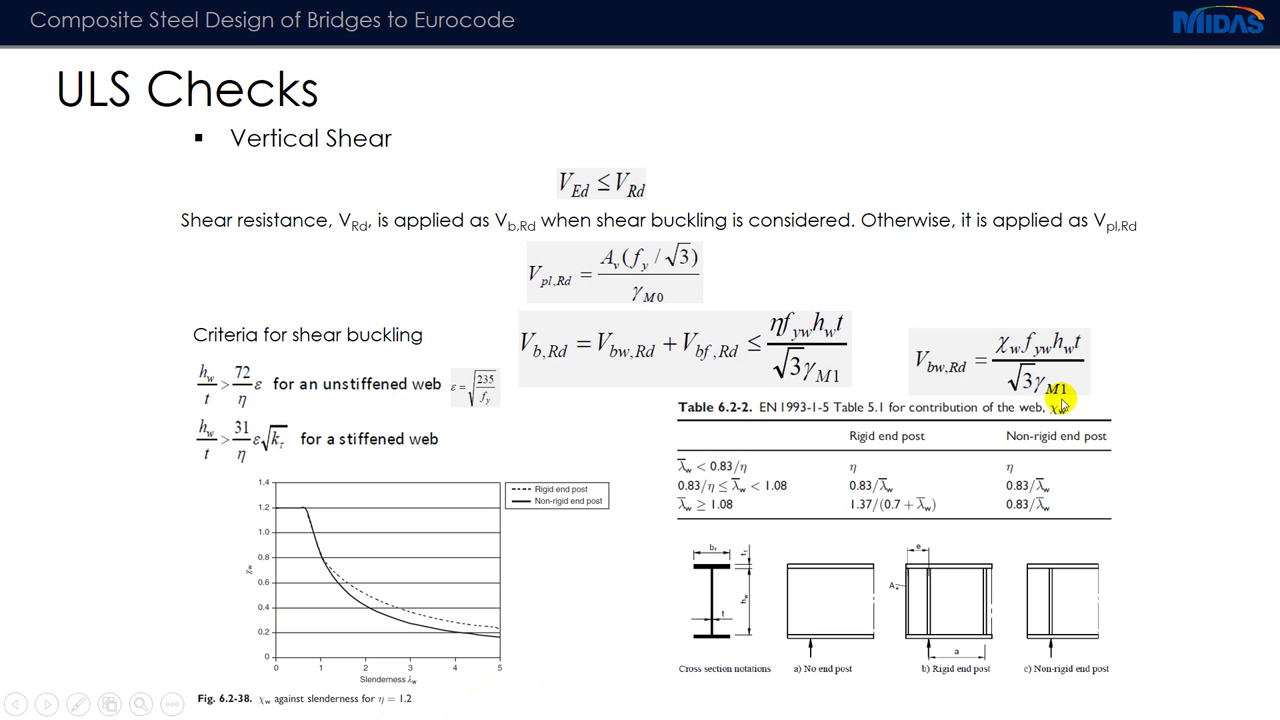
- Switch back to midas Civil, clear the girder selection, and open the Transverse Stiffener of End Support settings for composite design
key("alt+Tab")
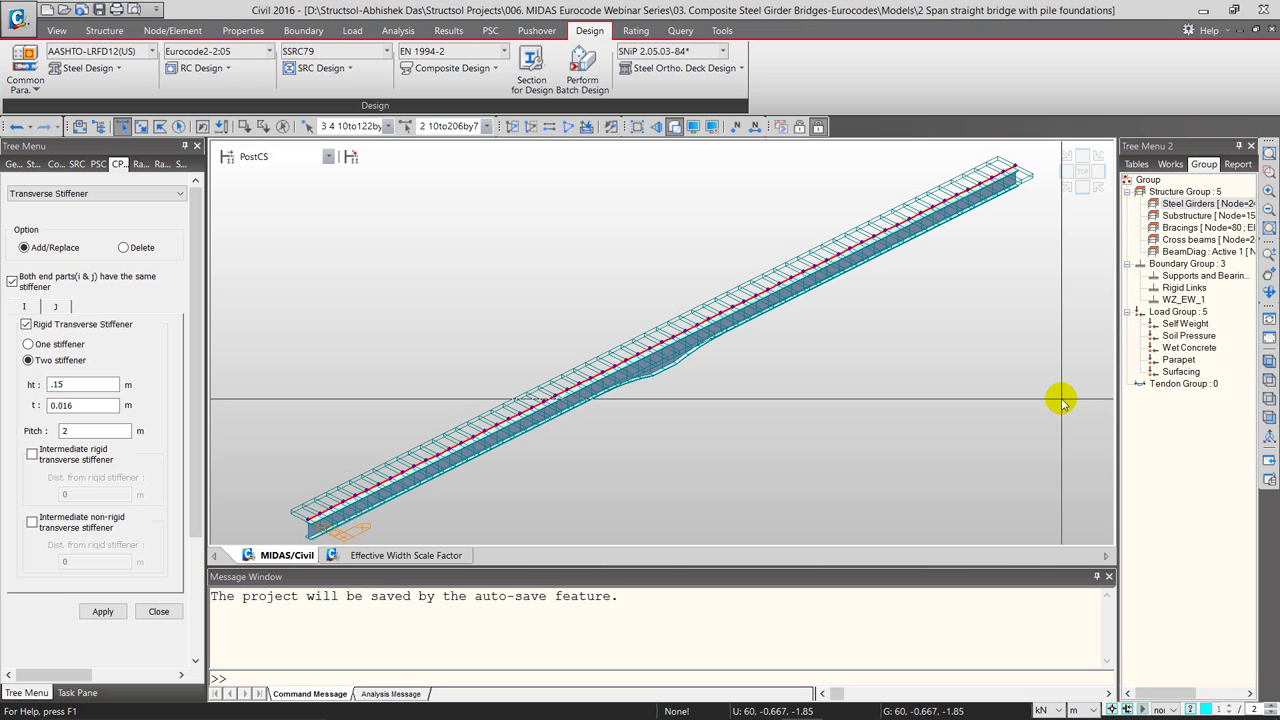
left_click(450, 68)
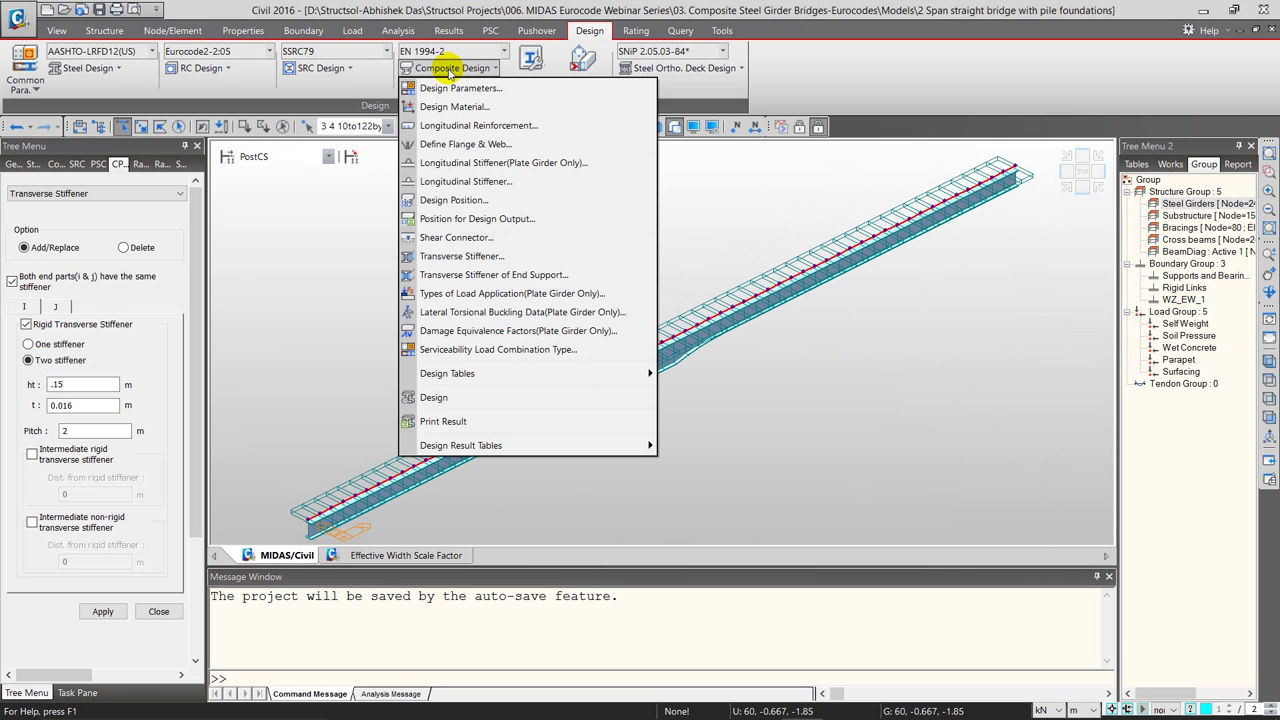
left_click(272, 126)
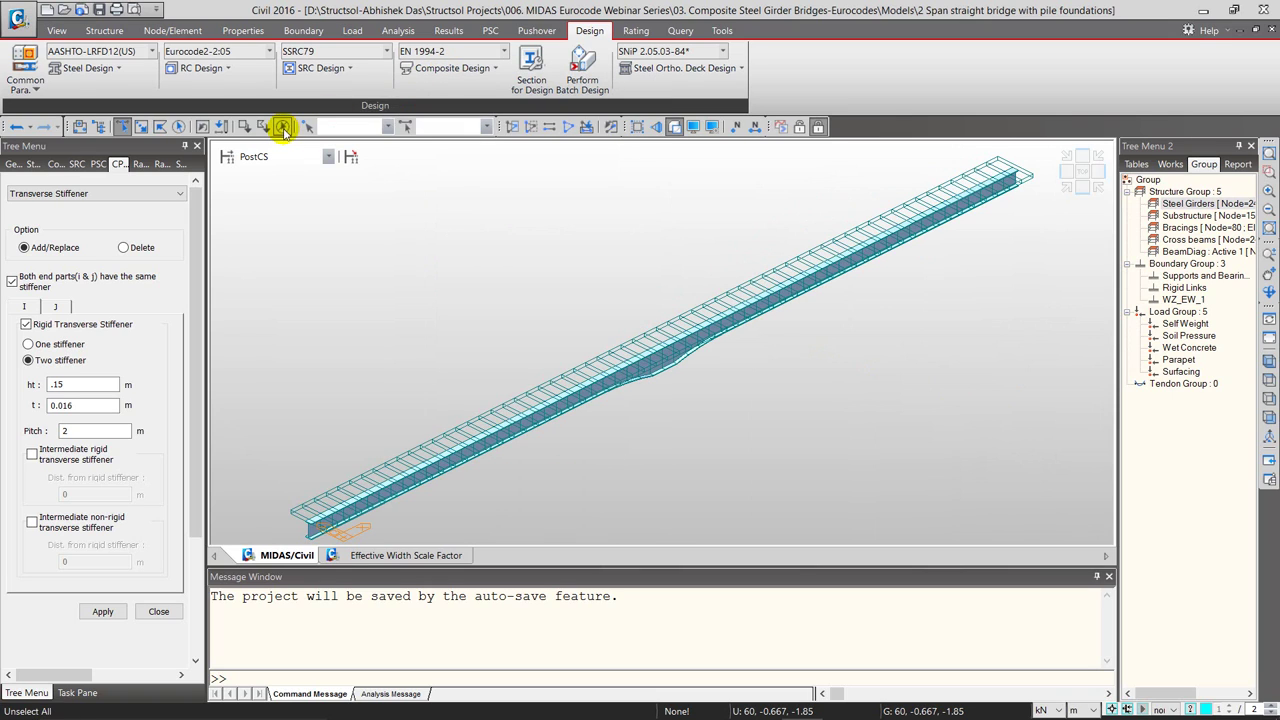
left_click(425, 68)
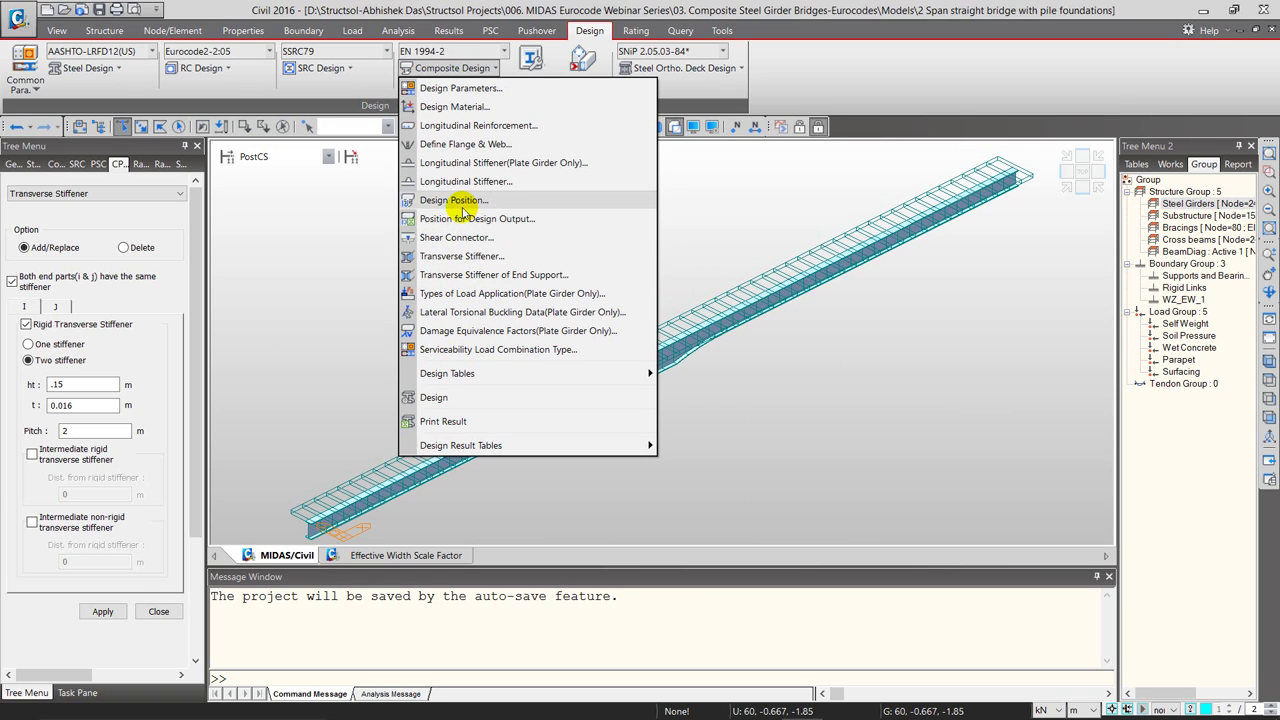
left_click(452, 272)
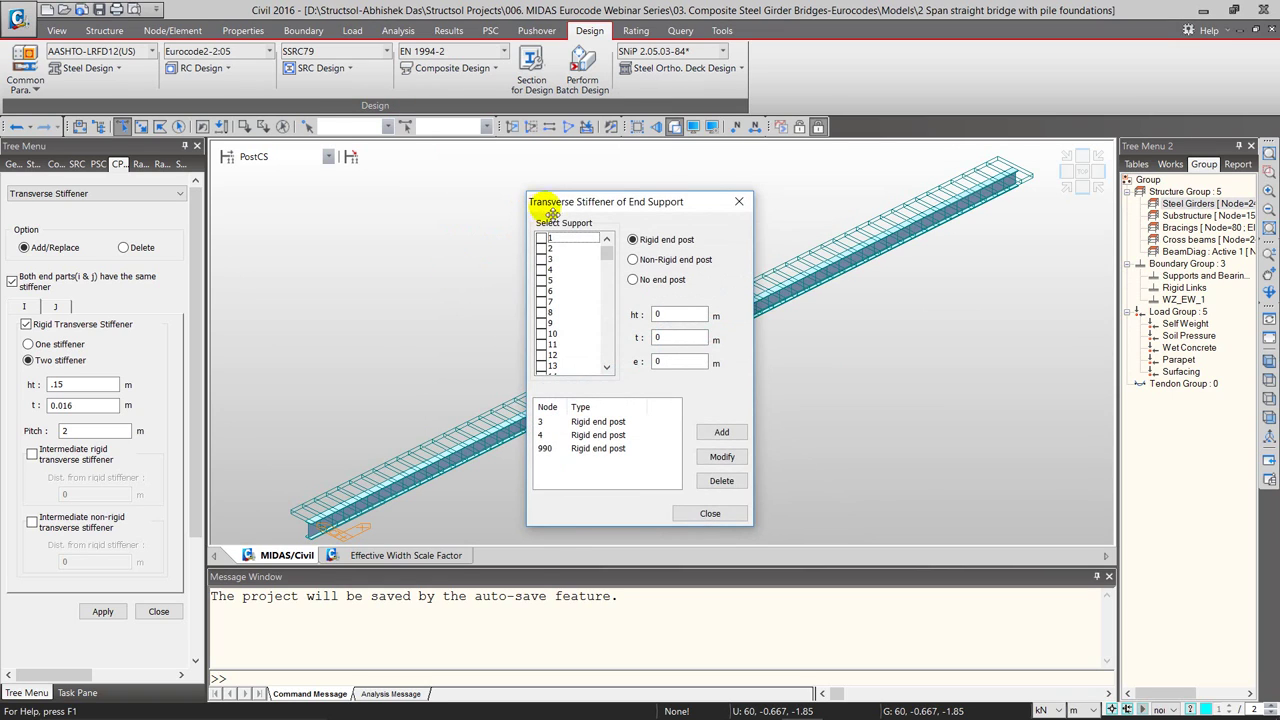
left_click_drag(565, 206, 687, 207)
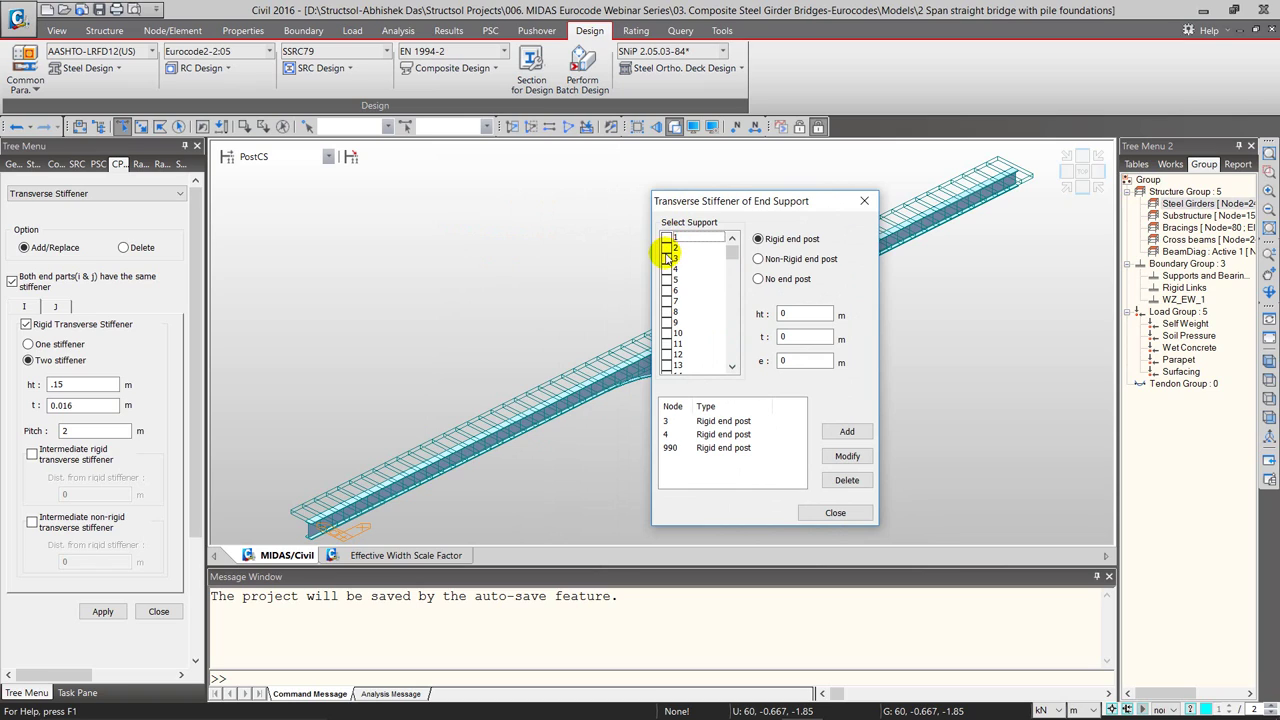
- Examine the ht, t and e values of the rigid end post defined at support node 3, and close the end support settings
left_click(667, 259)
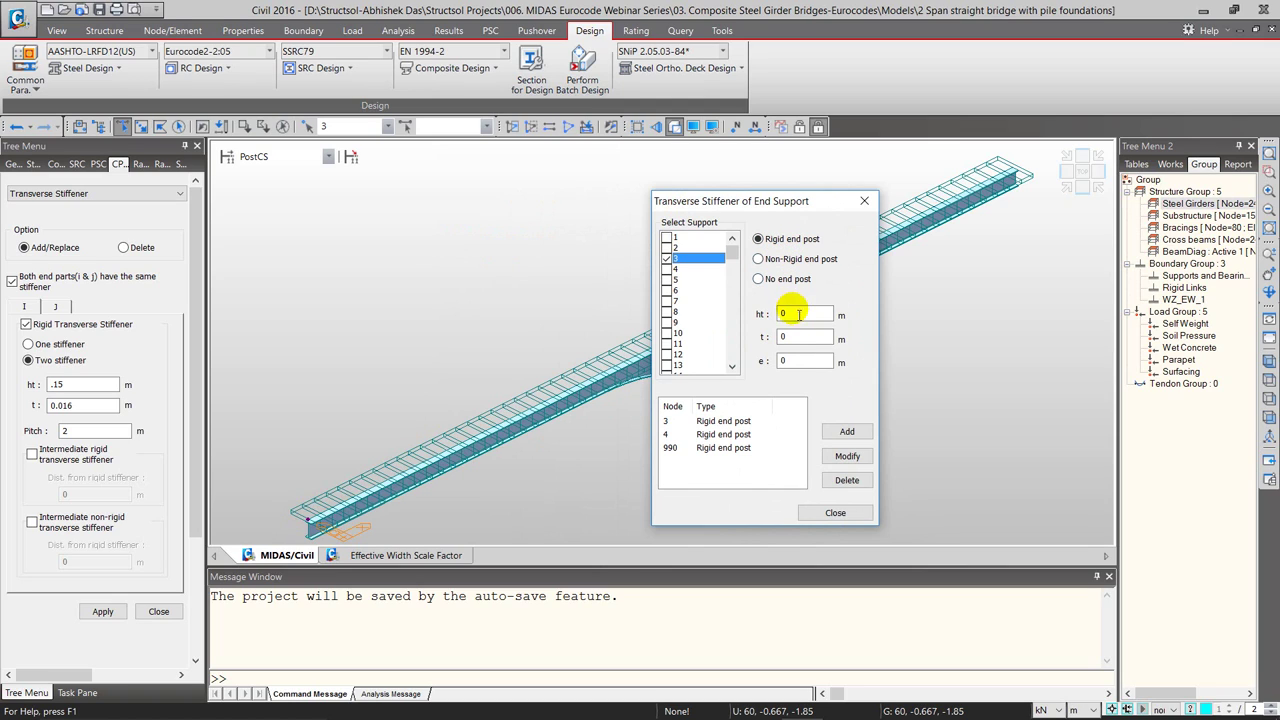
left_click(753, 421)
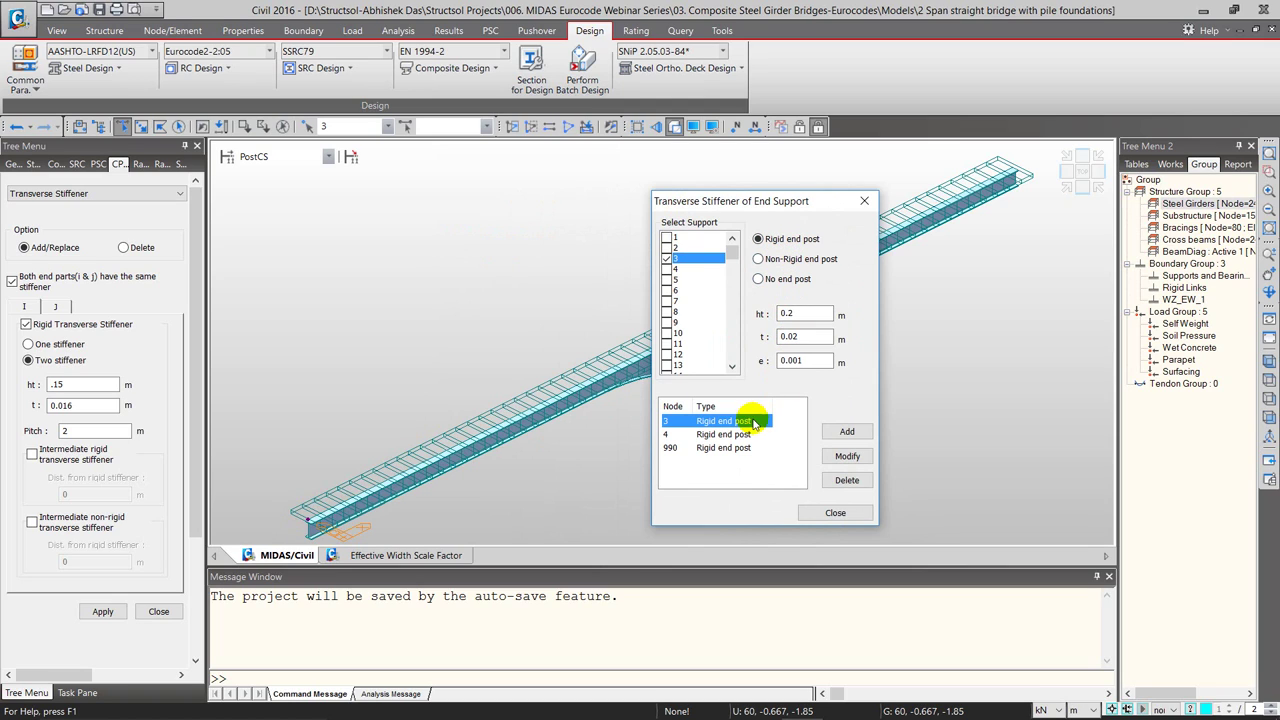
left_click(796, 316)
double_click(790, 318)
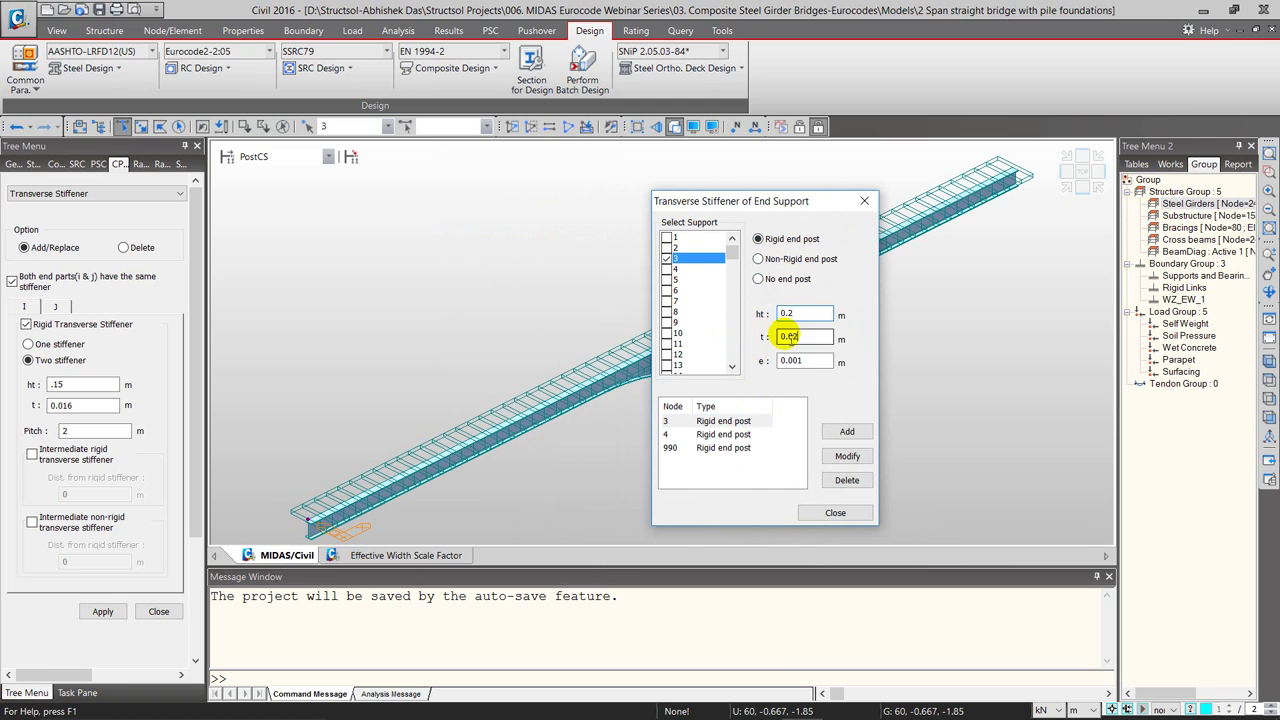
key("Tab")
key("Tab")
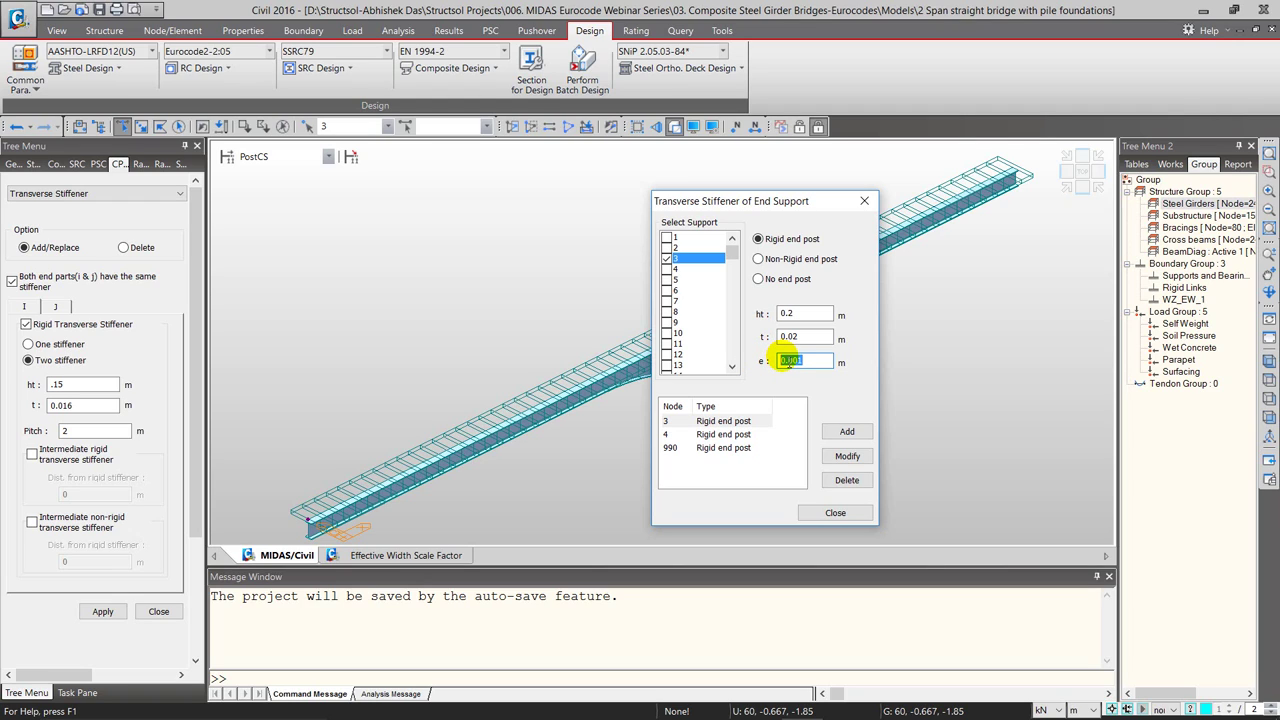
left_click(815, 515)
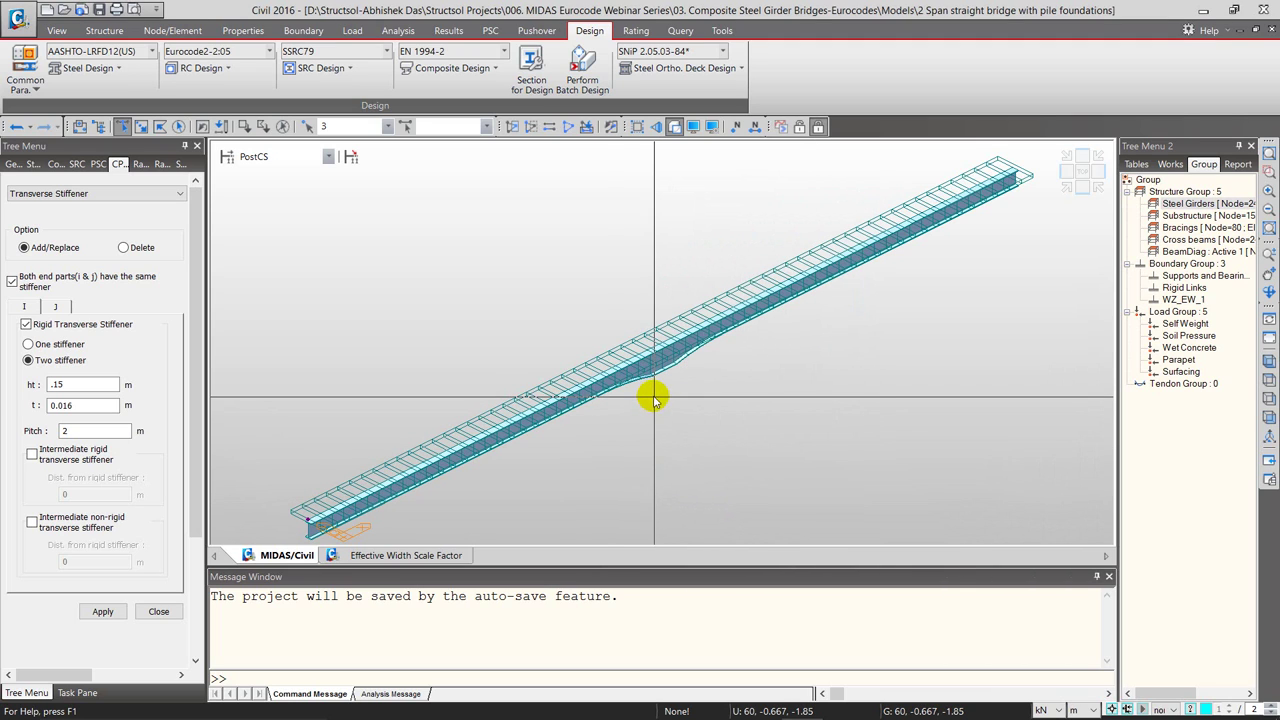
- Switch to the slide show and advance through the ULS Checks slides to the General Lateral Torsional Buckling Check
key("alt+Tab")
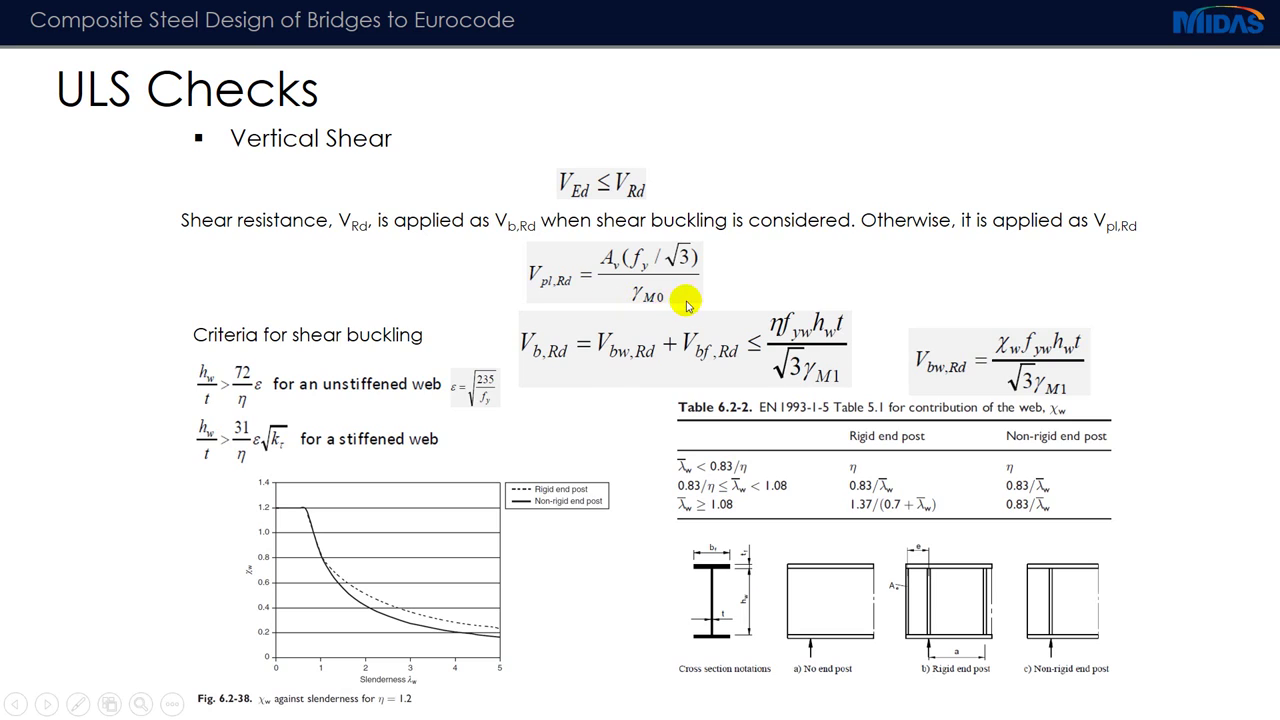
left_click(688, 305)
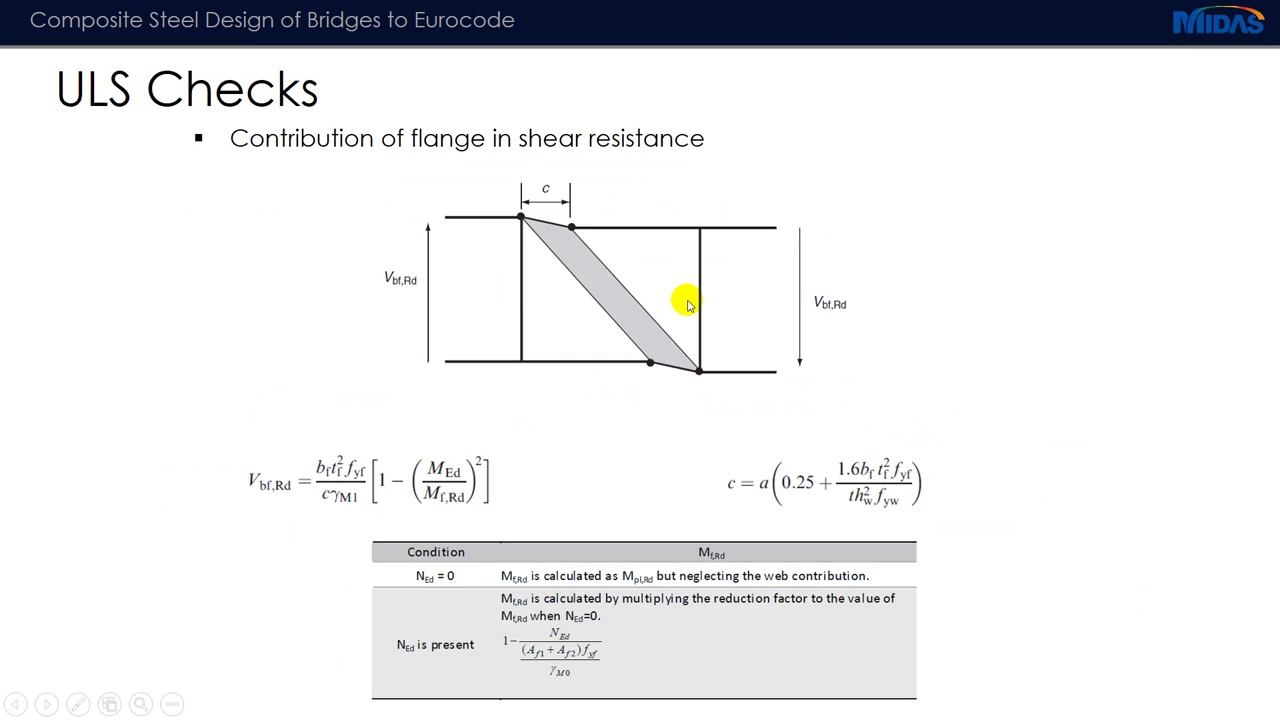
left_click(688, 305)
left_click(686, 296)
left_click(688, 305)
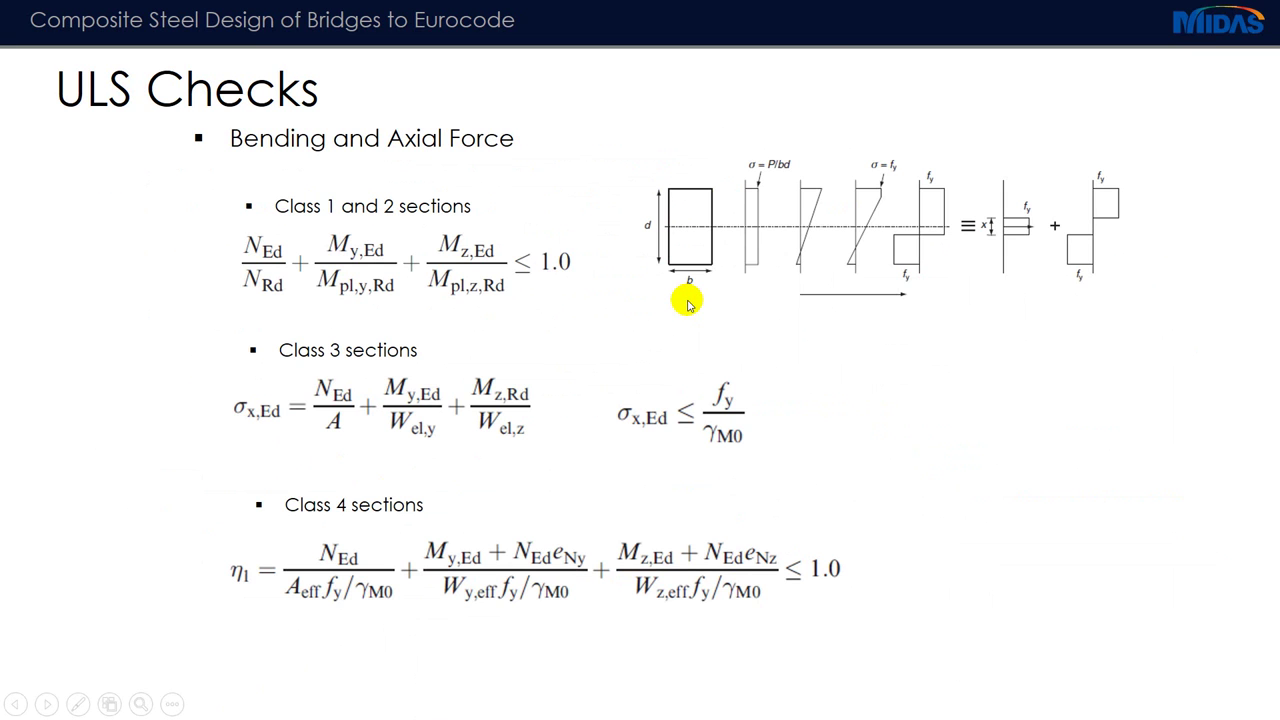
left_click(688, 305)
left_click(688, 305)
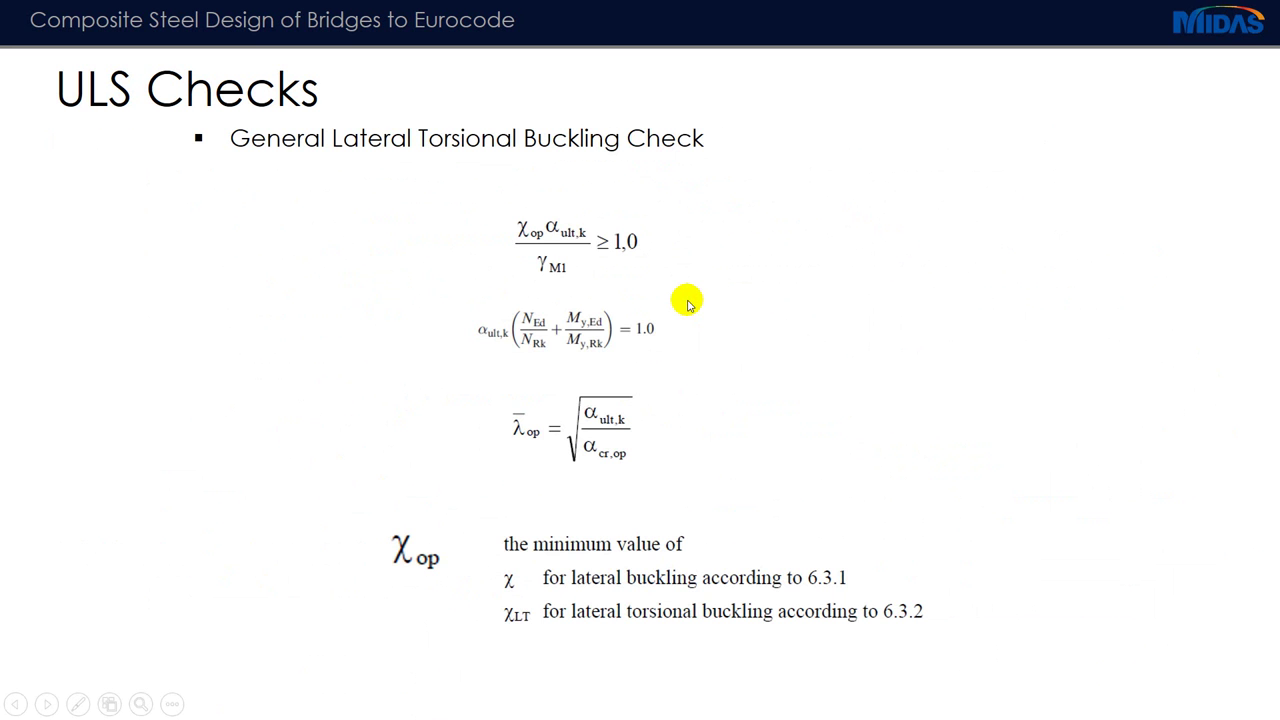
- Switch back to midas Civil and open the plate girder Lateral Torsional Buckling Data settings
key("alt+Tab")
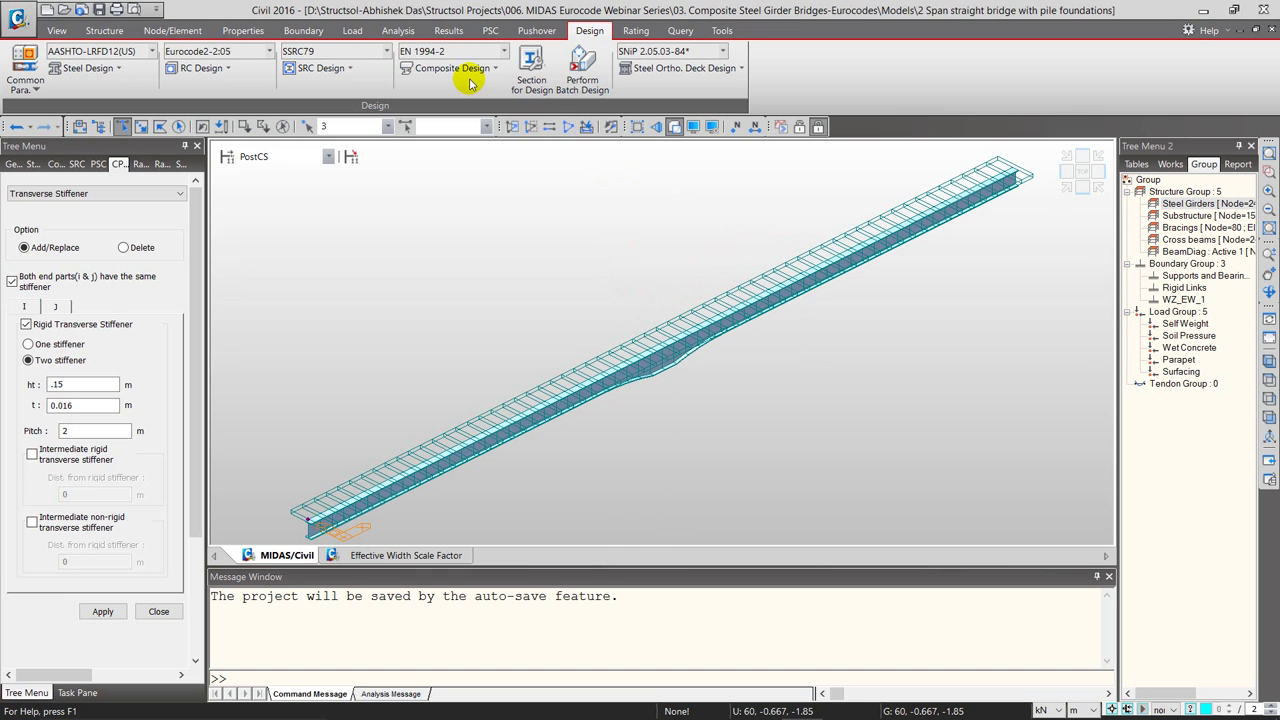
left_click(469, 69)
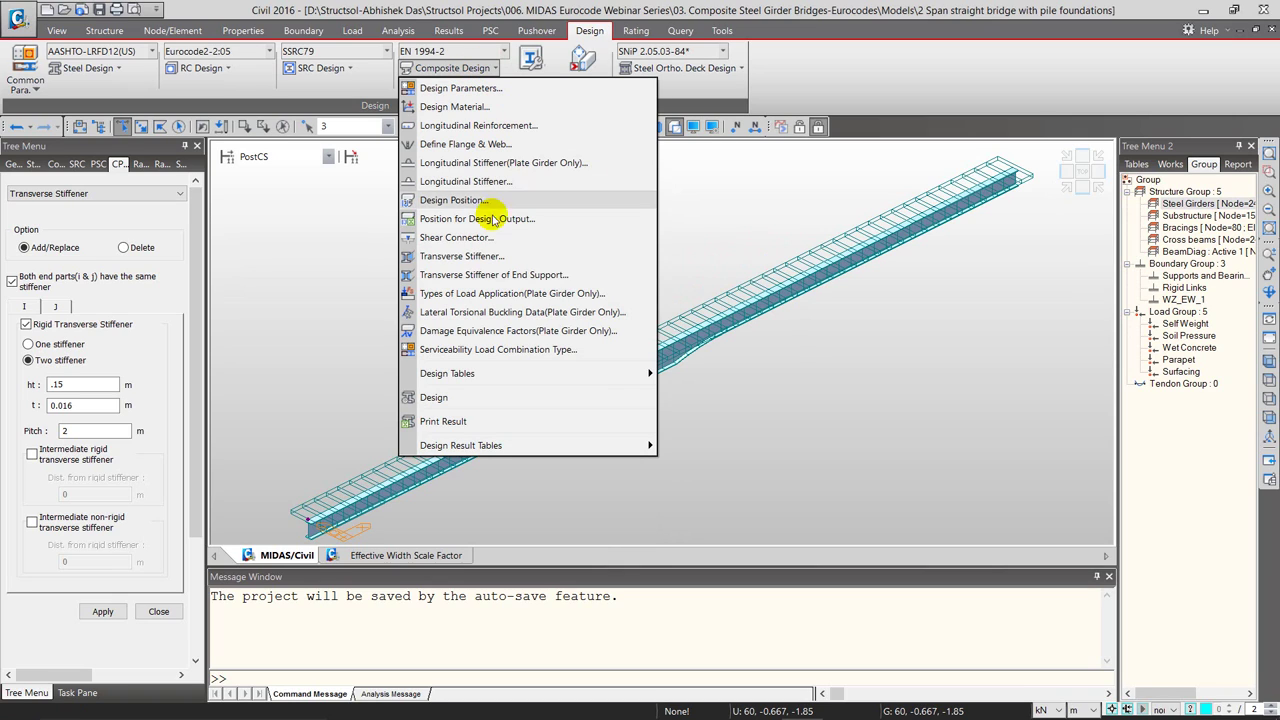
left_click(481, 314)
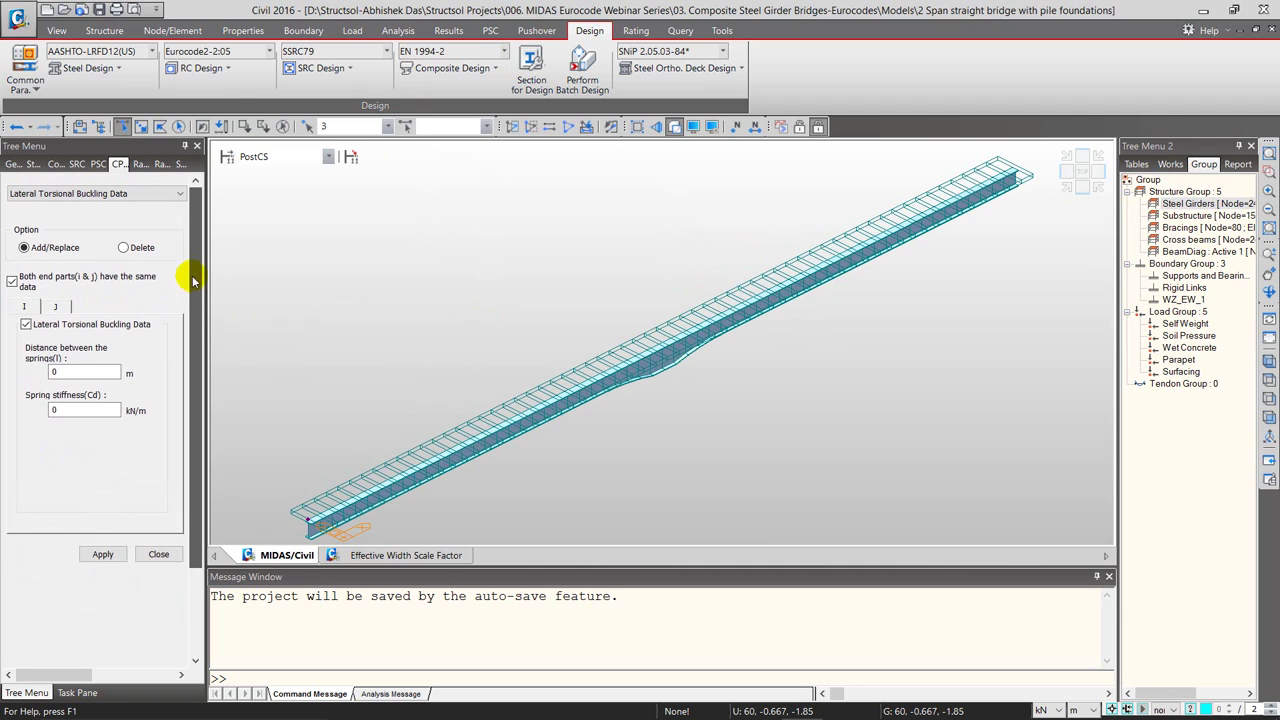
left_click(1065, 190)
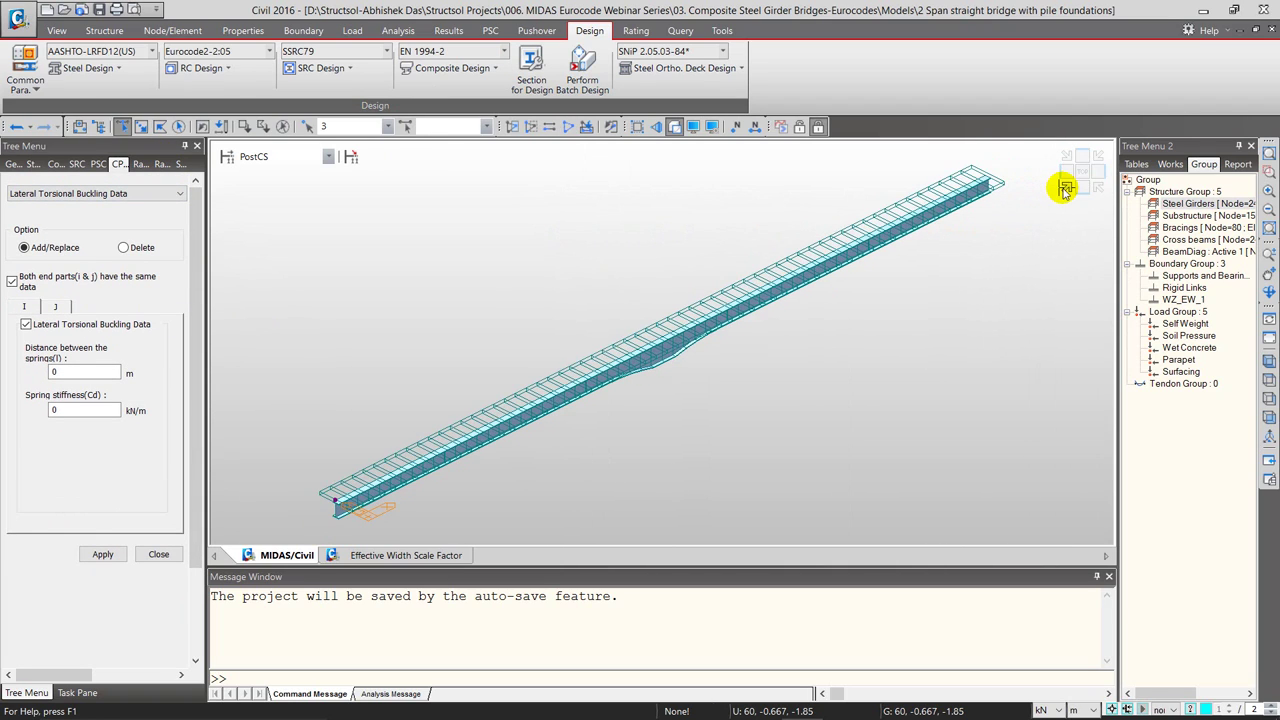
left_click_drag(188, 328, 189, 378)
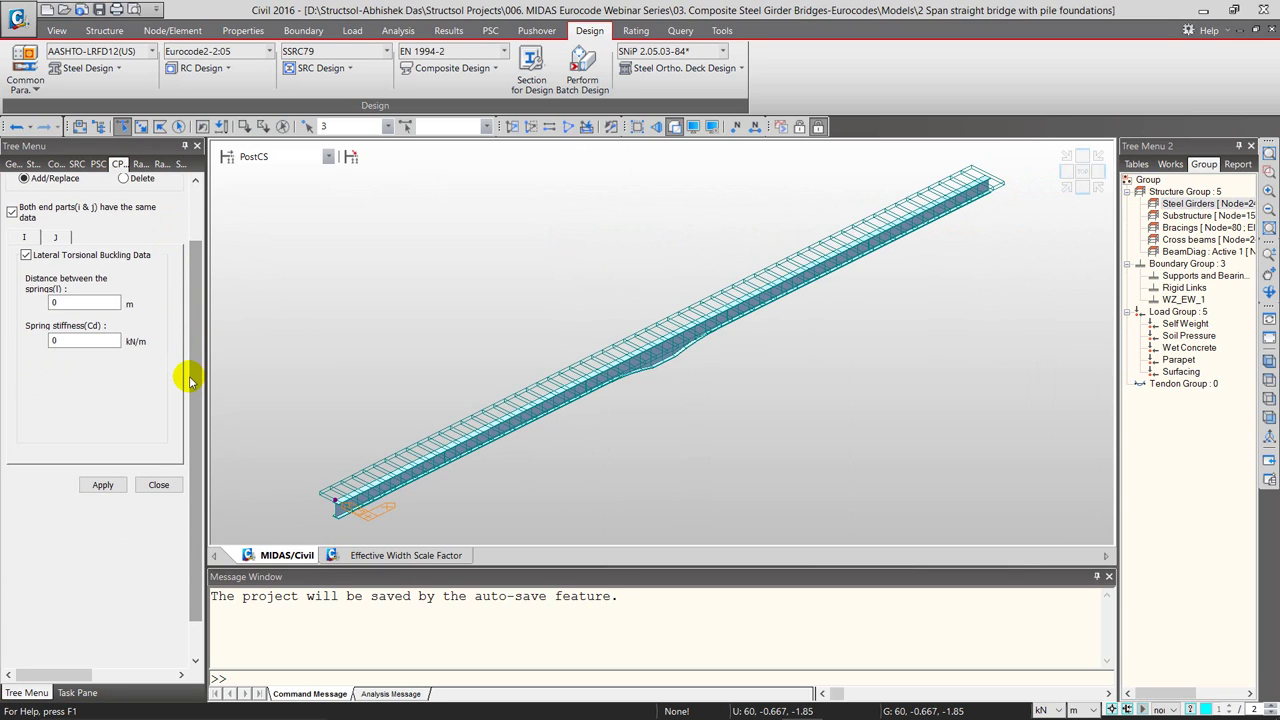
- Reselect the girder elements and set the distance between the lateral torsional buckling springs to 1 m
left_click(65, 305)
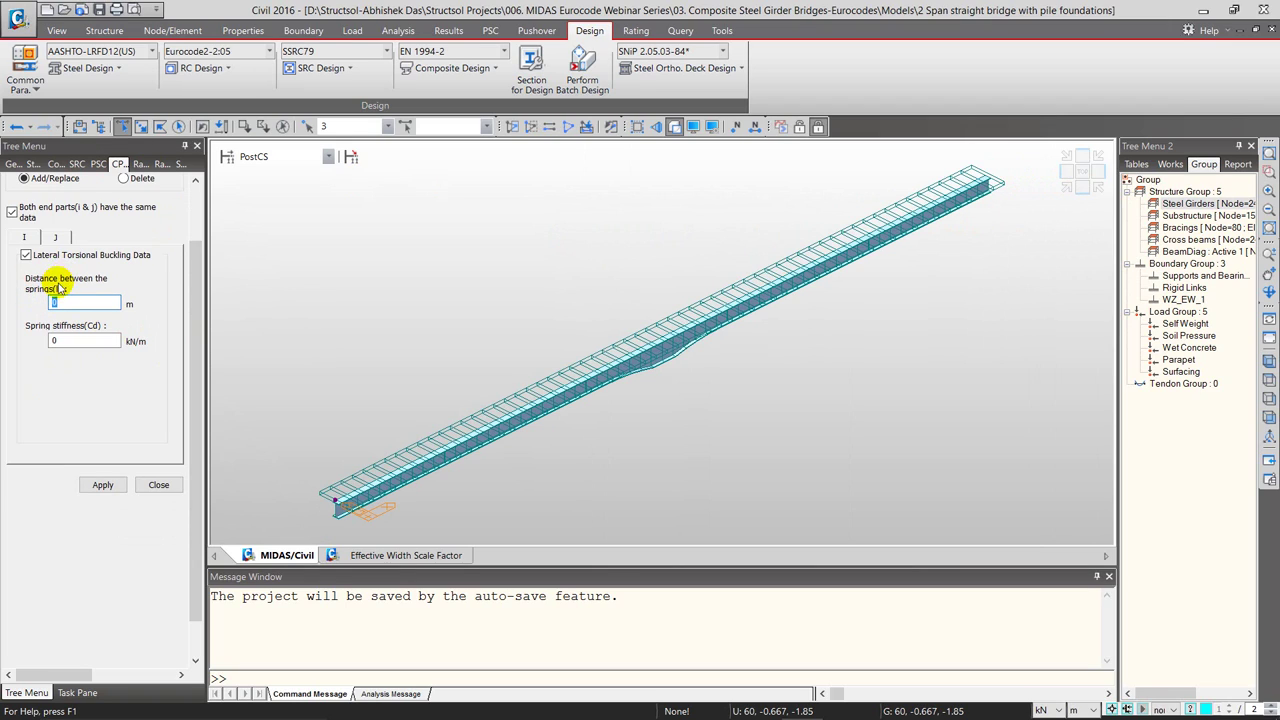
double_click(65, 305)
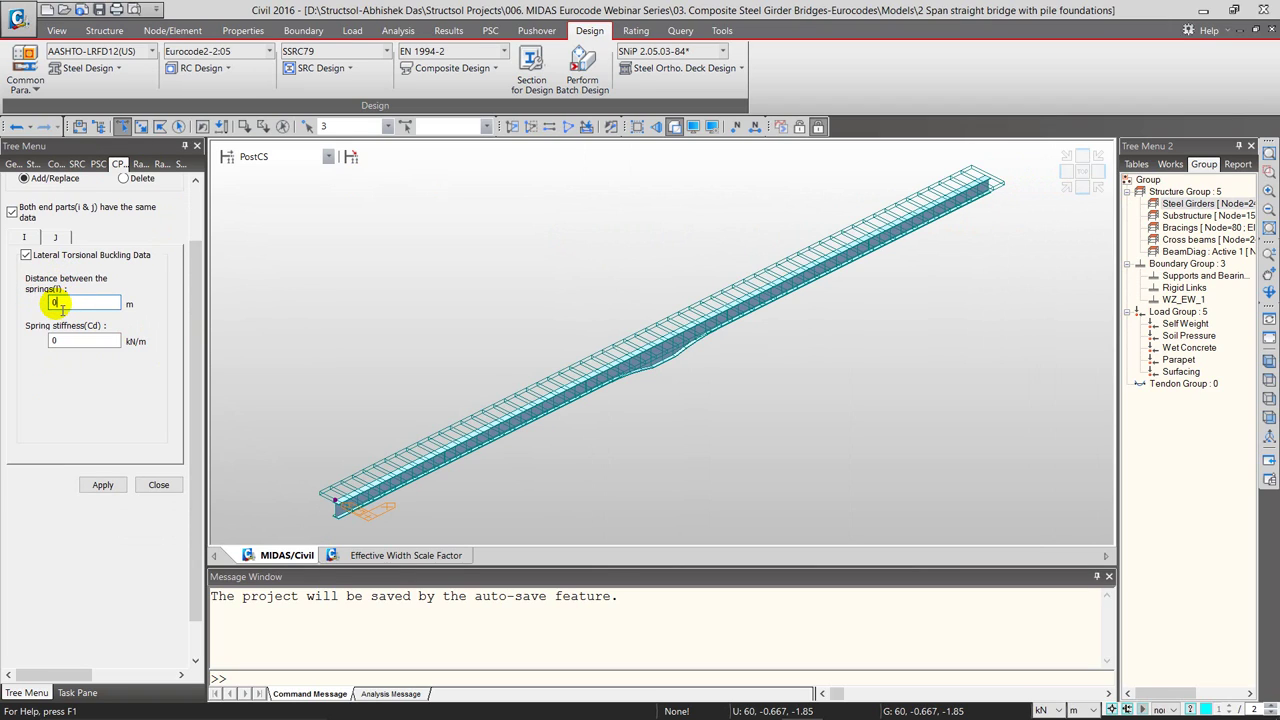
left_click(162, 126)
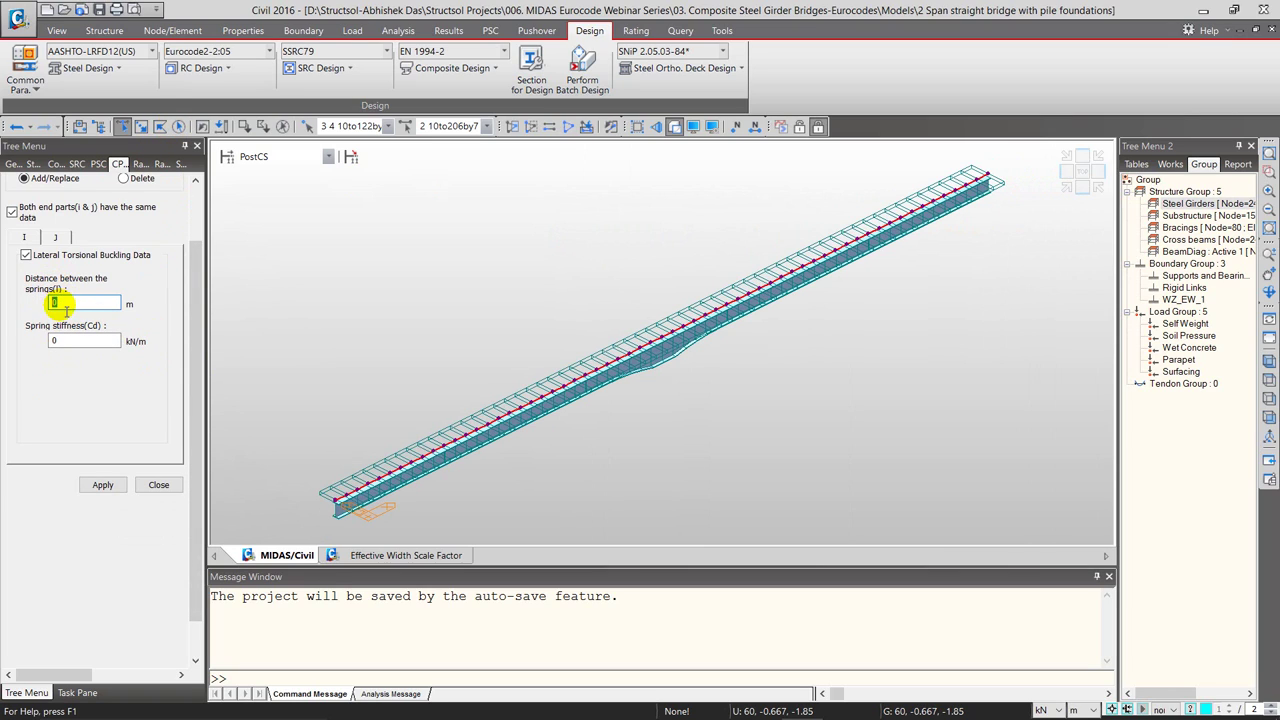
type("1")
double_click(62, 342)
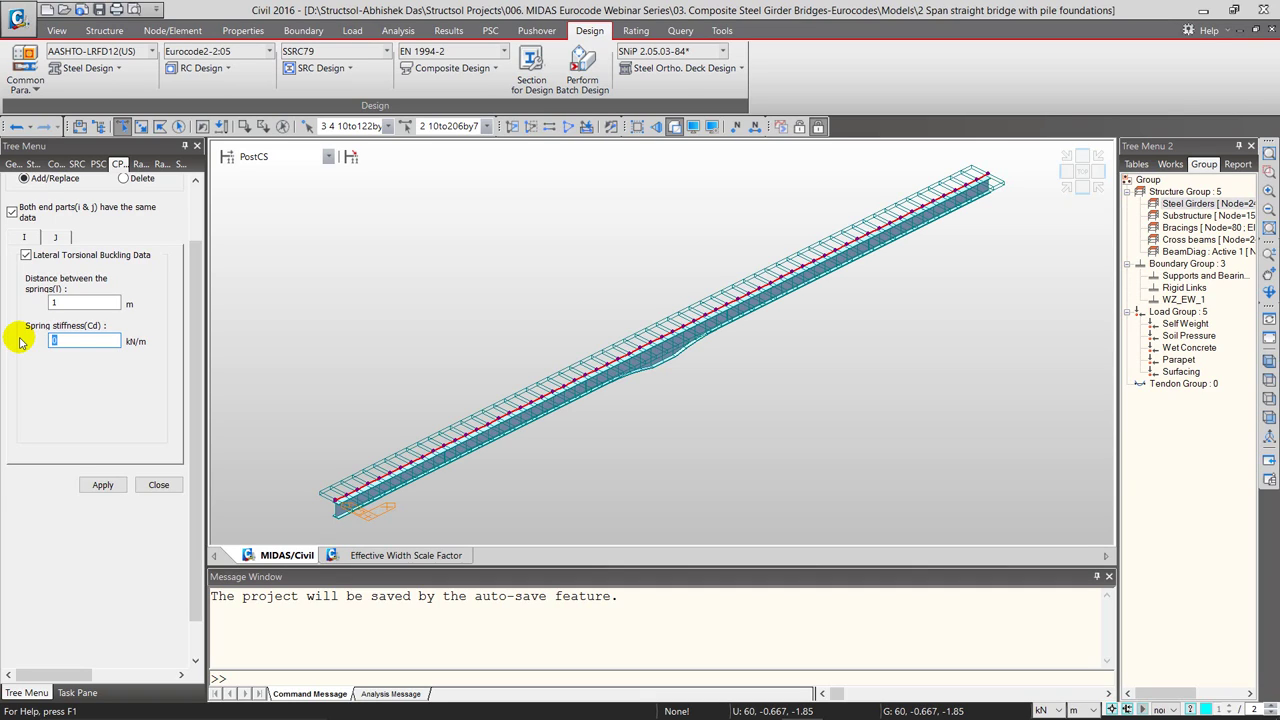
- Switch to the slide show and advance to the Transverse Force on Webs slide
key("alt+Tab")
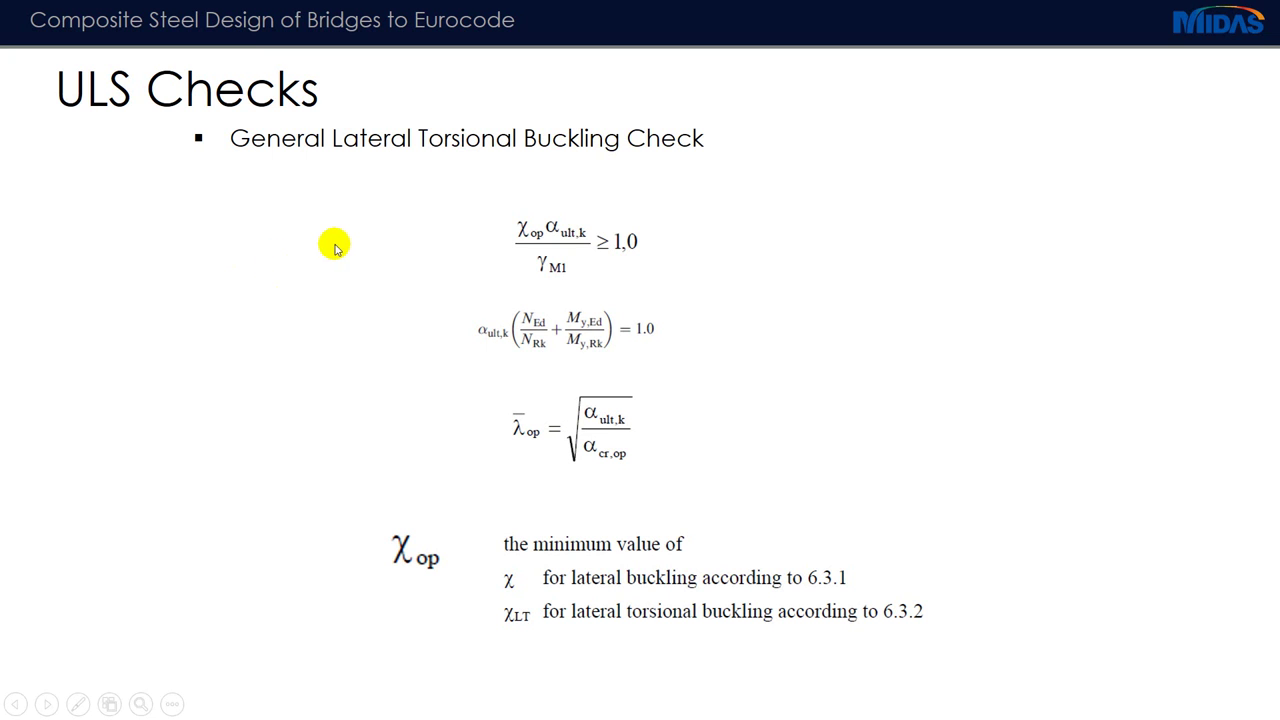
left_click(333, 245)
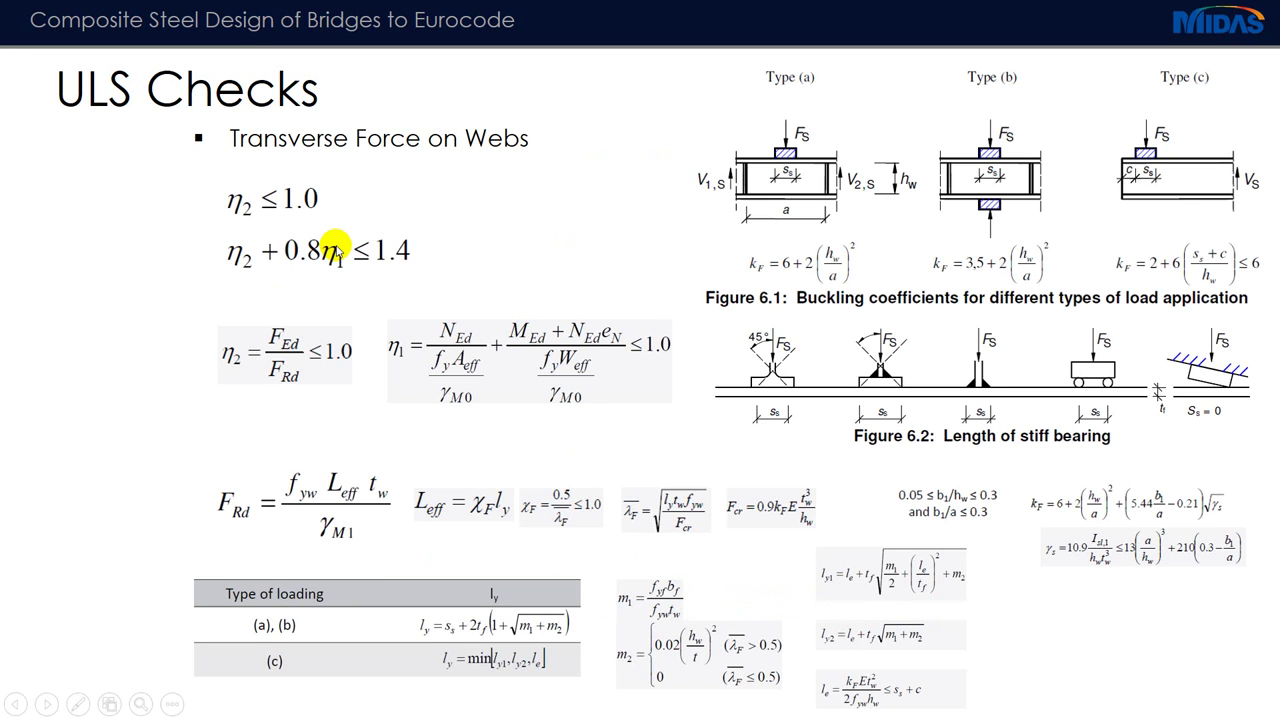
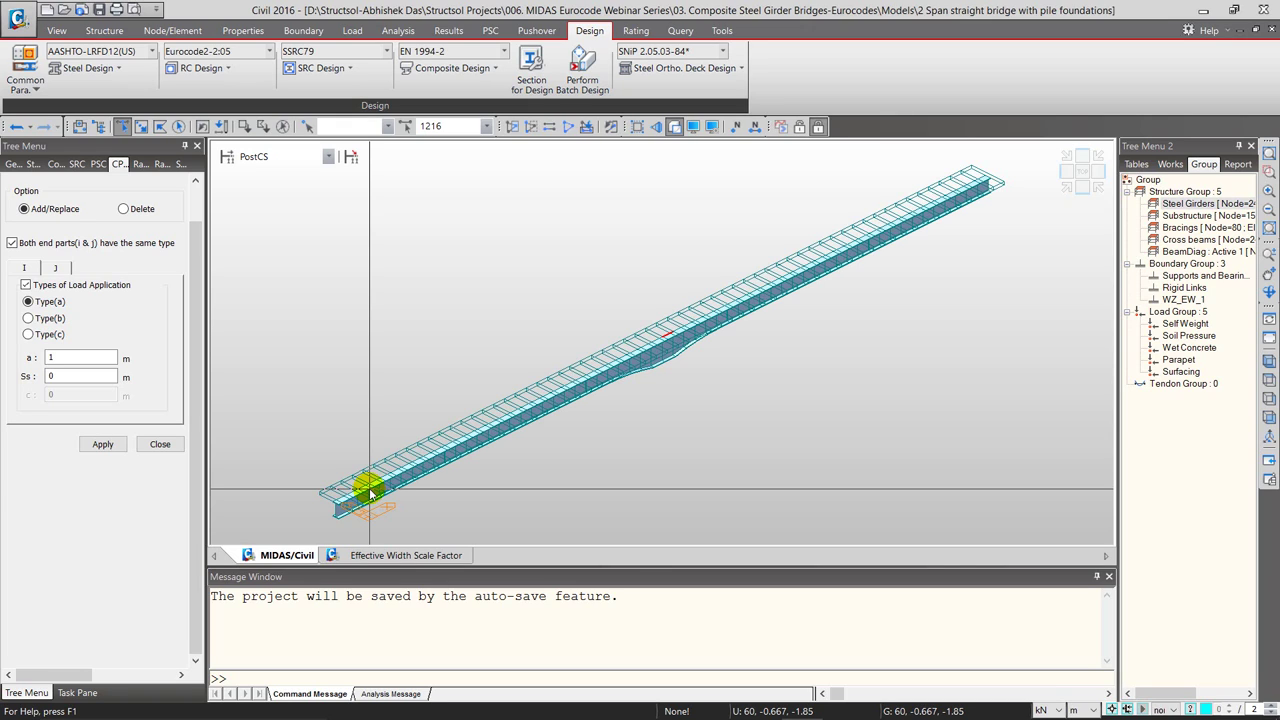
- Open the plate girder Damage Equivalence Factors and examine the inputs for traffic volume and traffic on other lanes
left_click(462, 68)
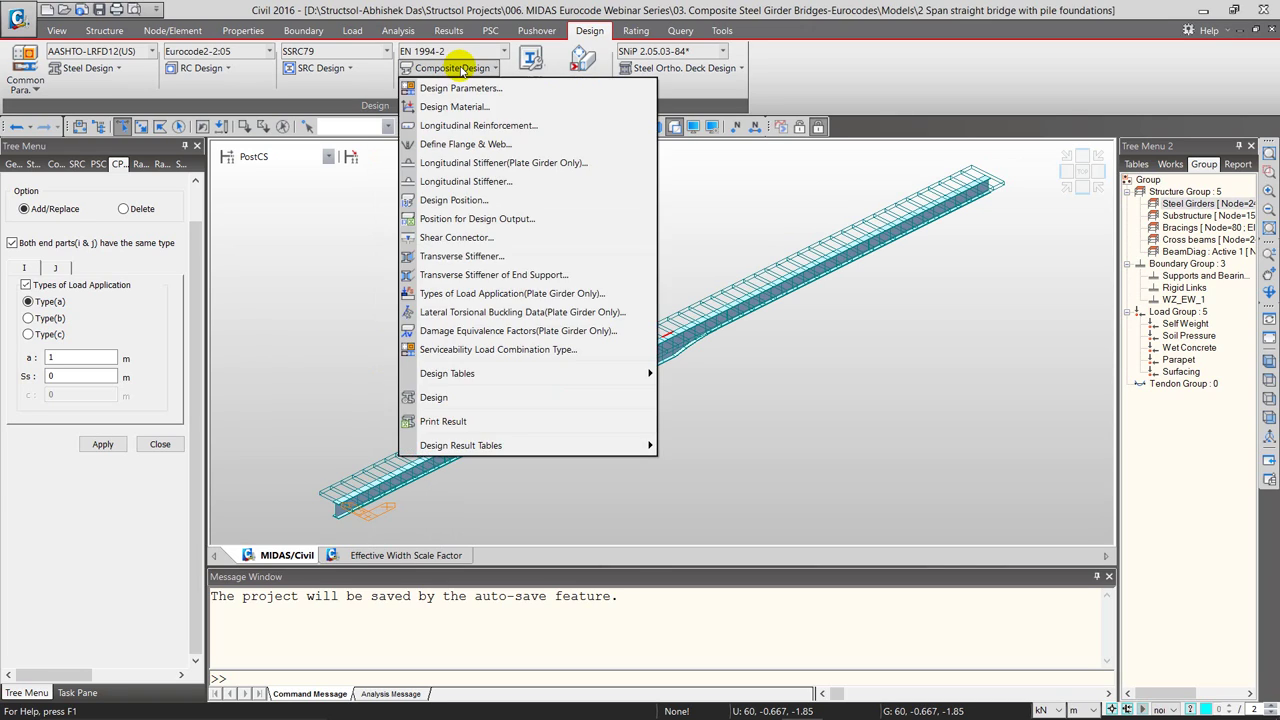
left_click(457, 331)
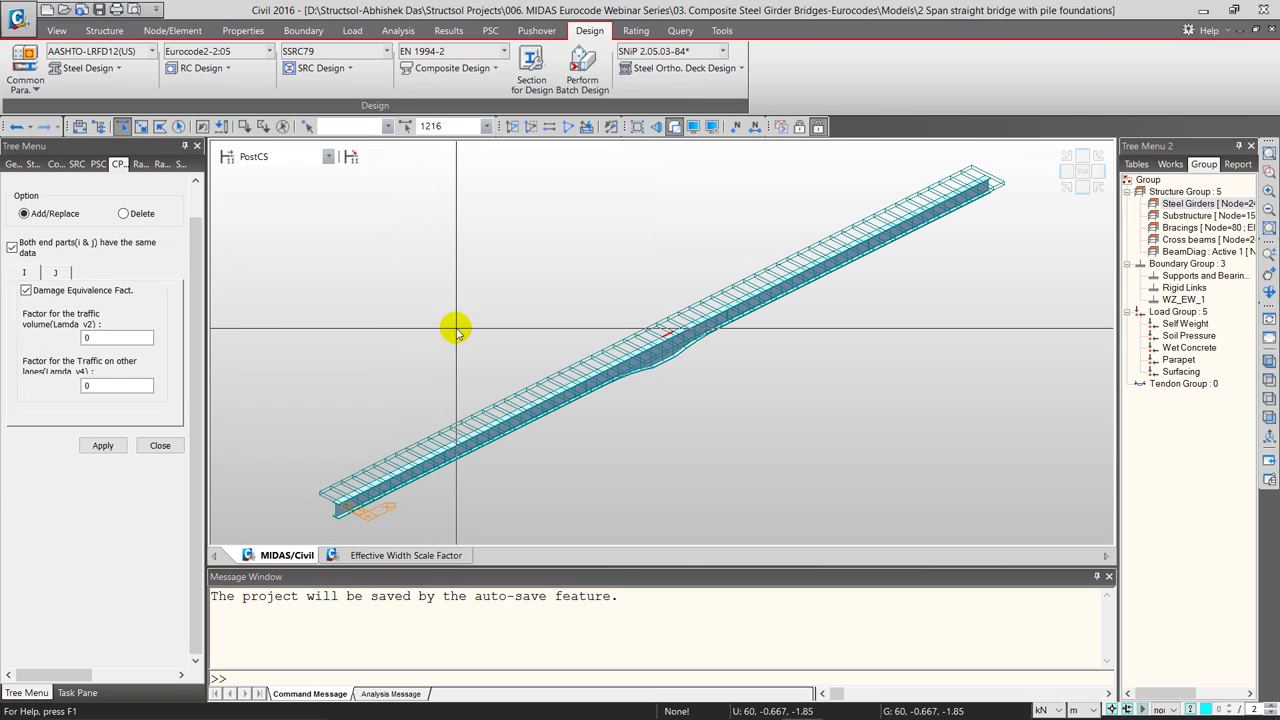
left_click(450, 68)
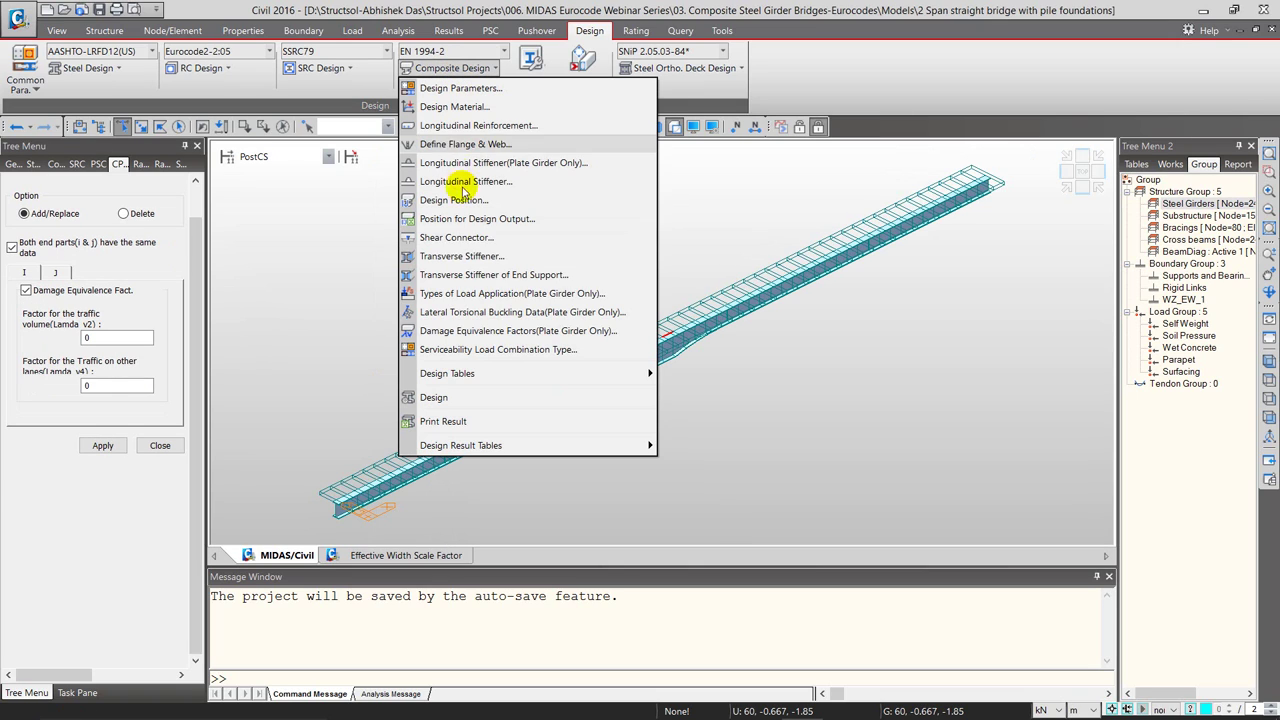
left_click(472, 333)
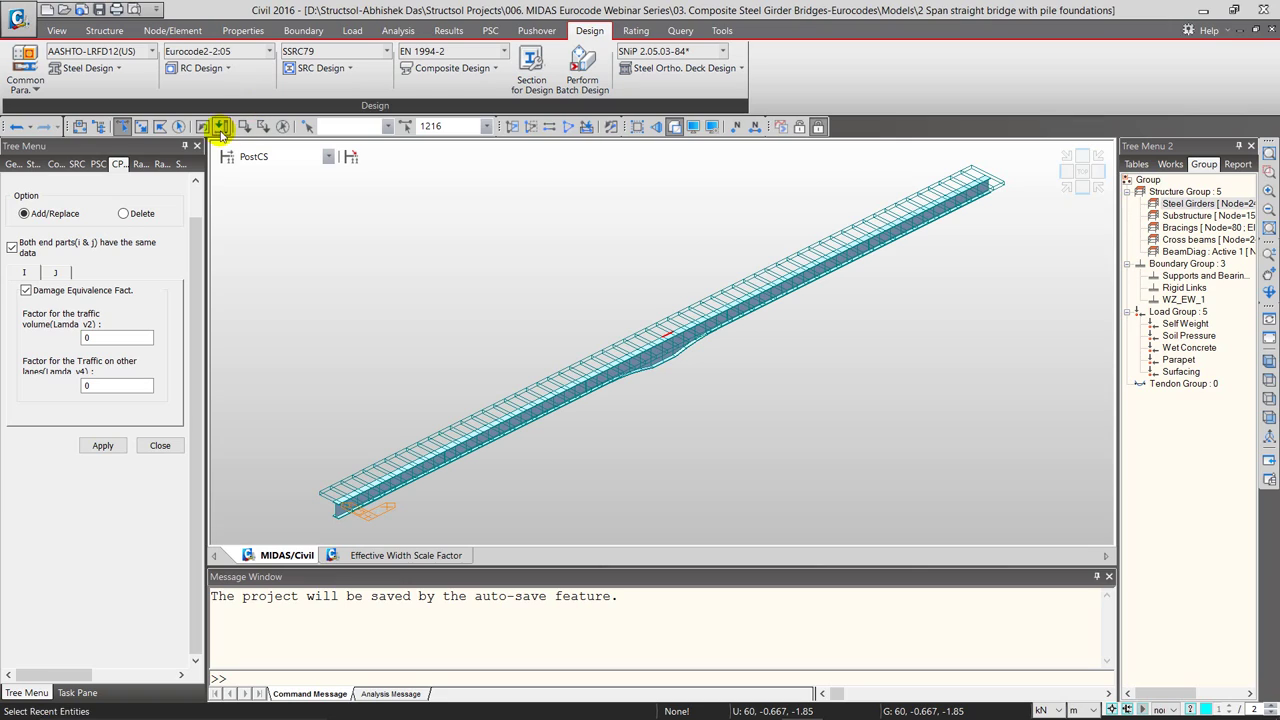
left_click(88, 386)
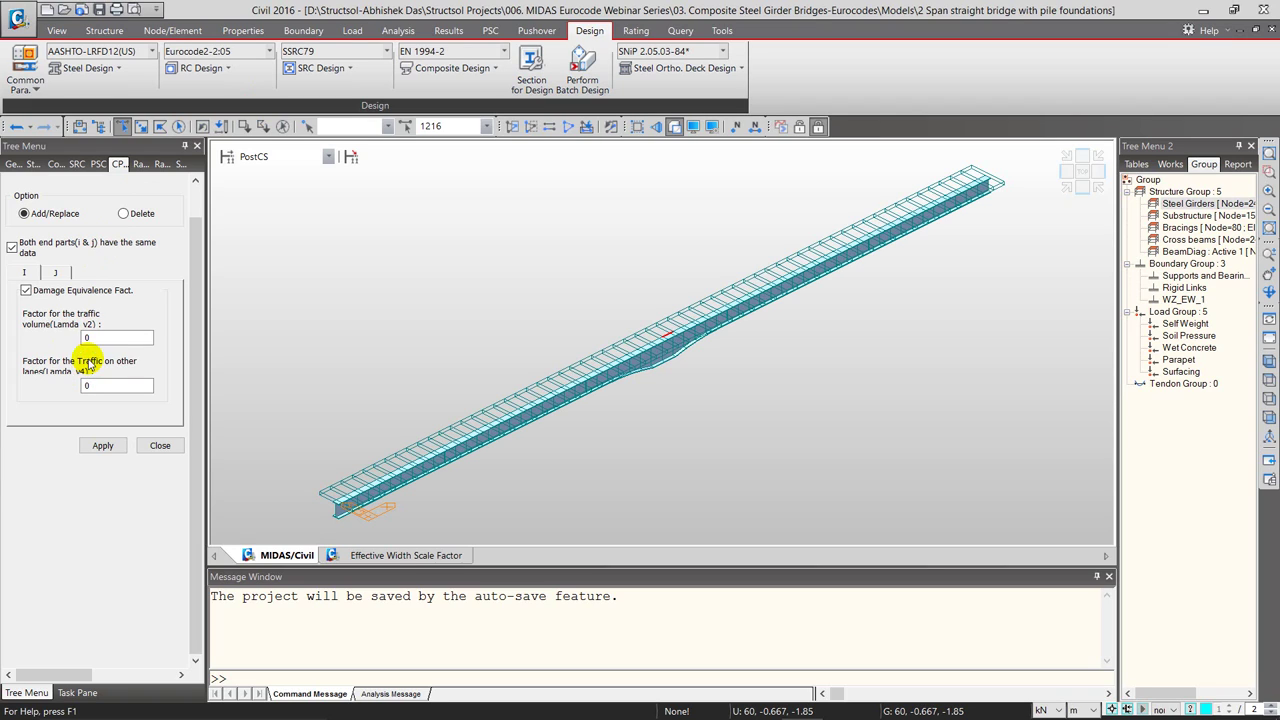
- Review the EN 1994-2 Composite Steel Girder Design Parameters, including the partial factors, bridge design life and limit state checks, and close them
left_click(447, 68)
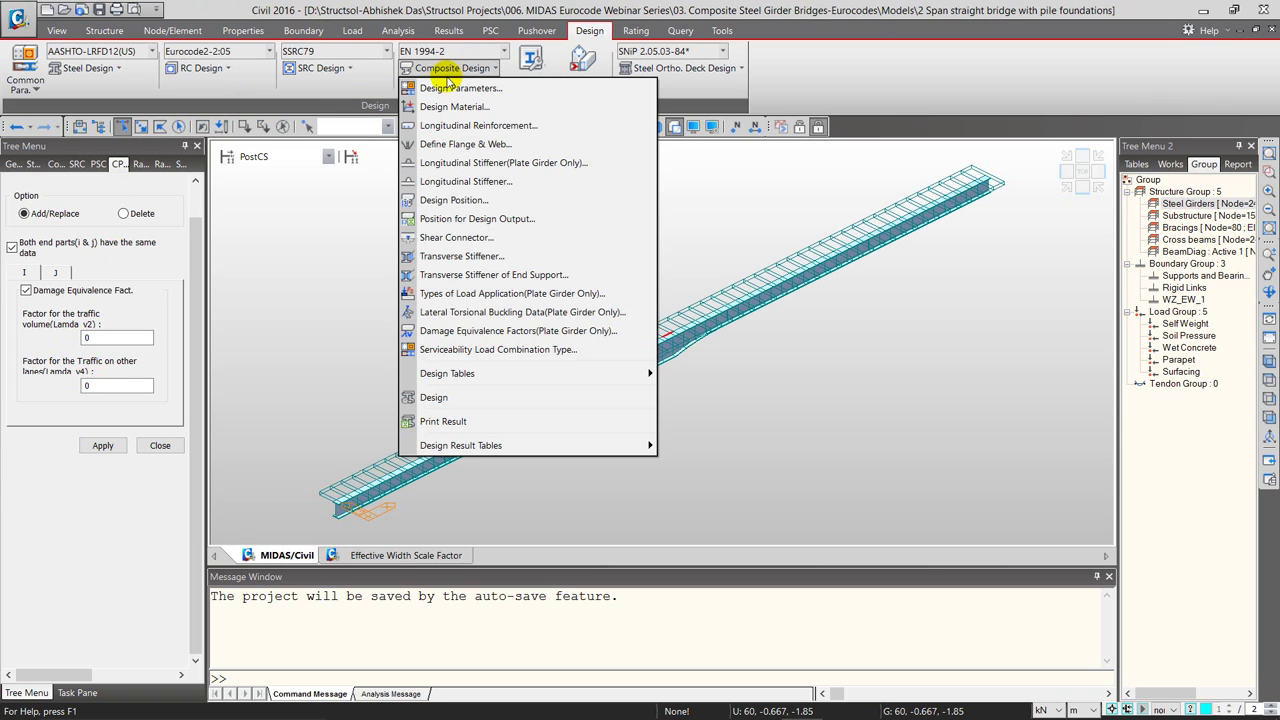
left_click(455, 88)
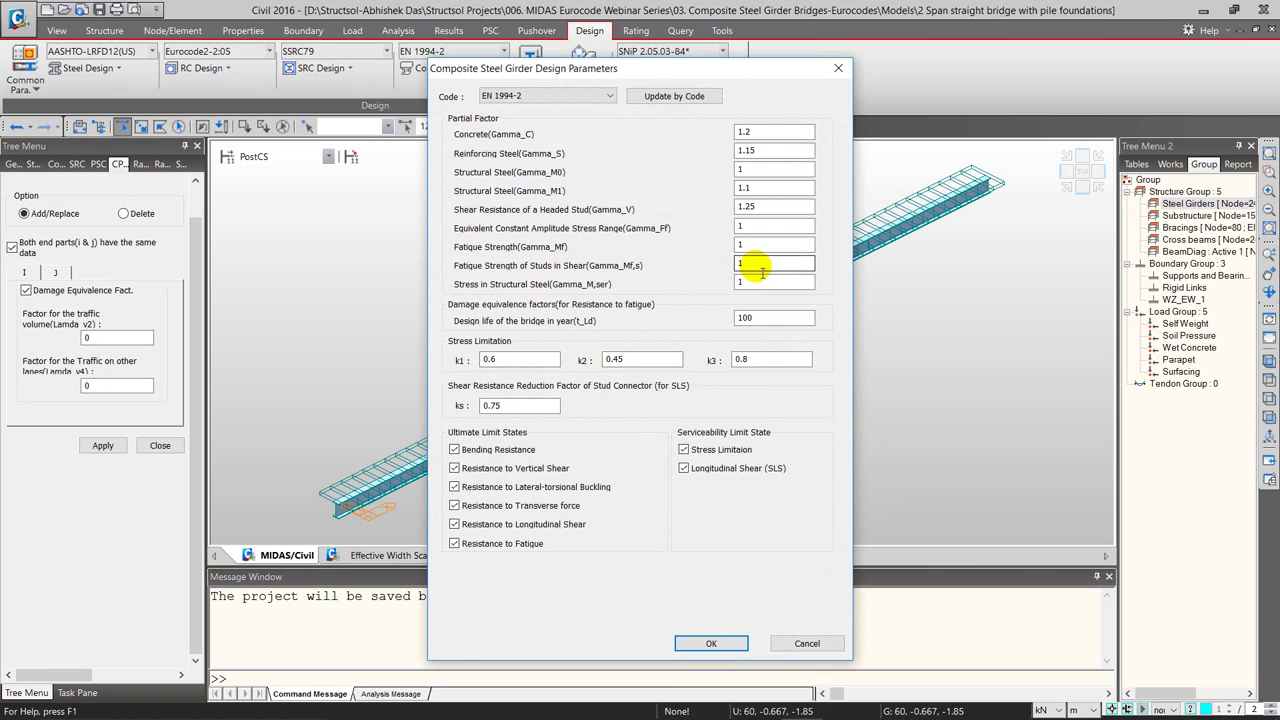
left_click(838, 68)
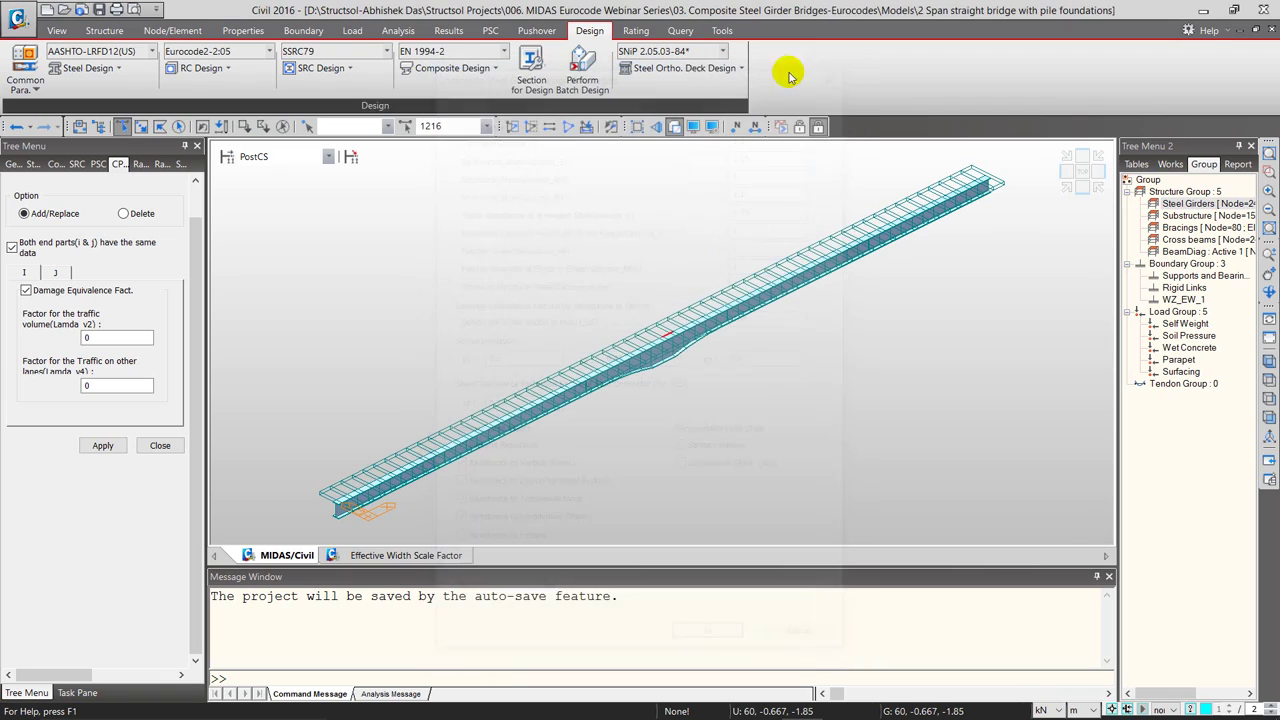
- Open the composite design result table for Bending Resistance, keeping the listed elements, both parts and positive and negative moments active
left_click(450, 68)
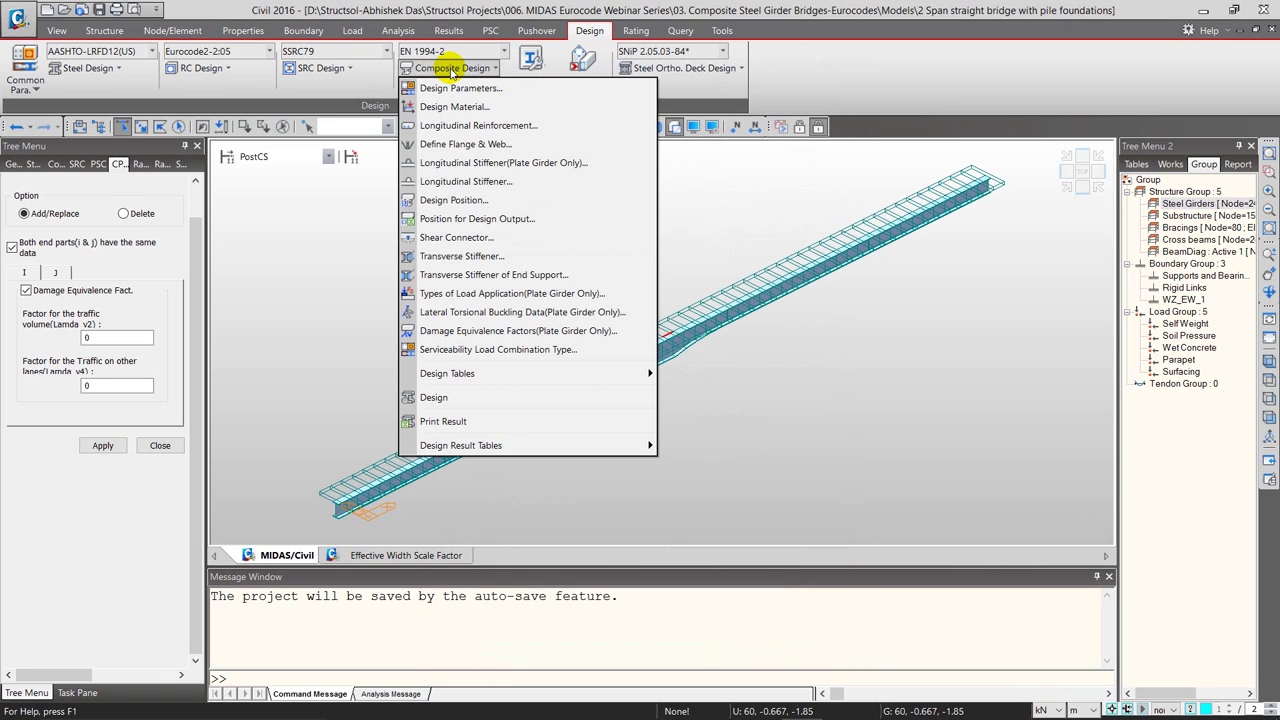
mouse_move(490, 443)
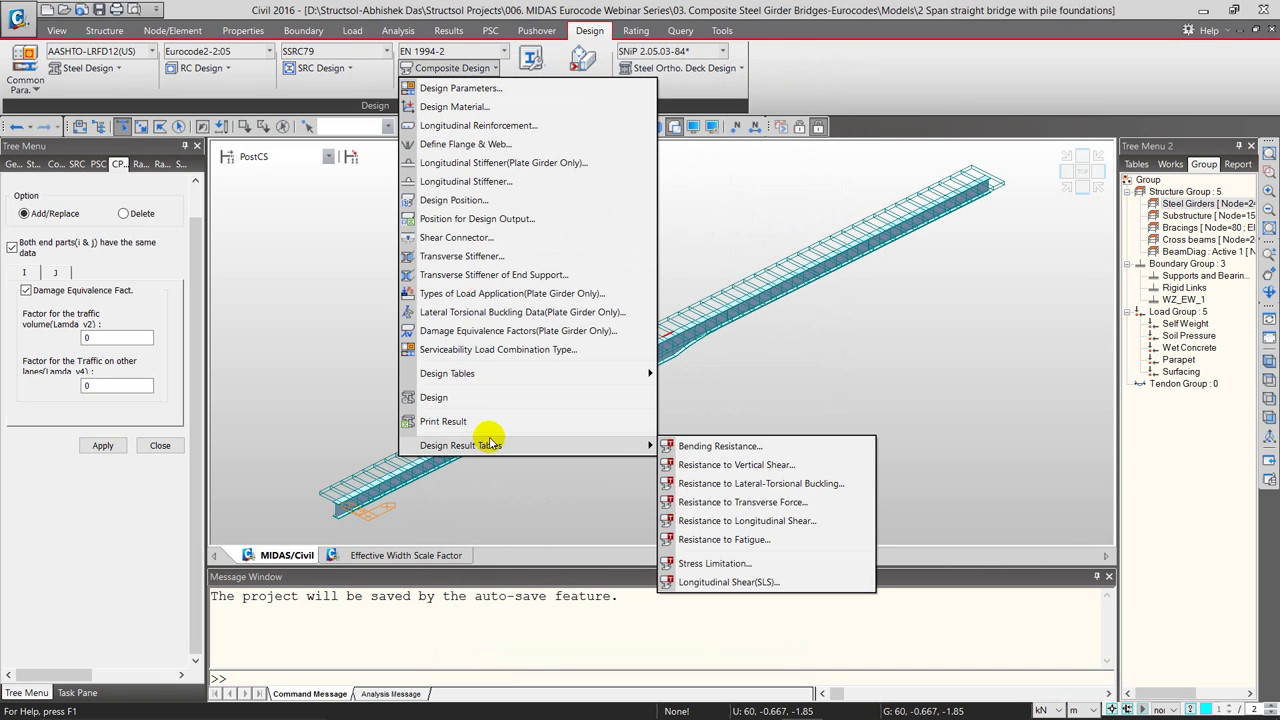
left_click(714, 450)
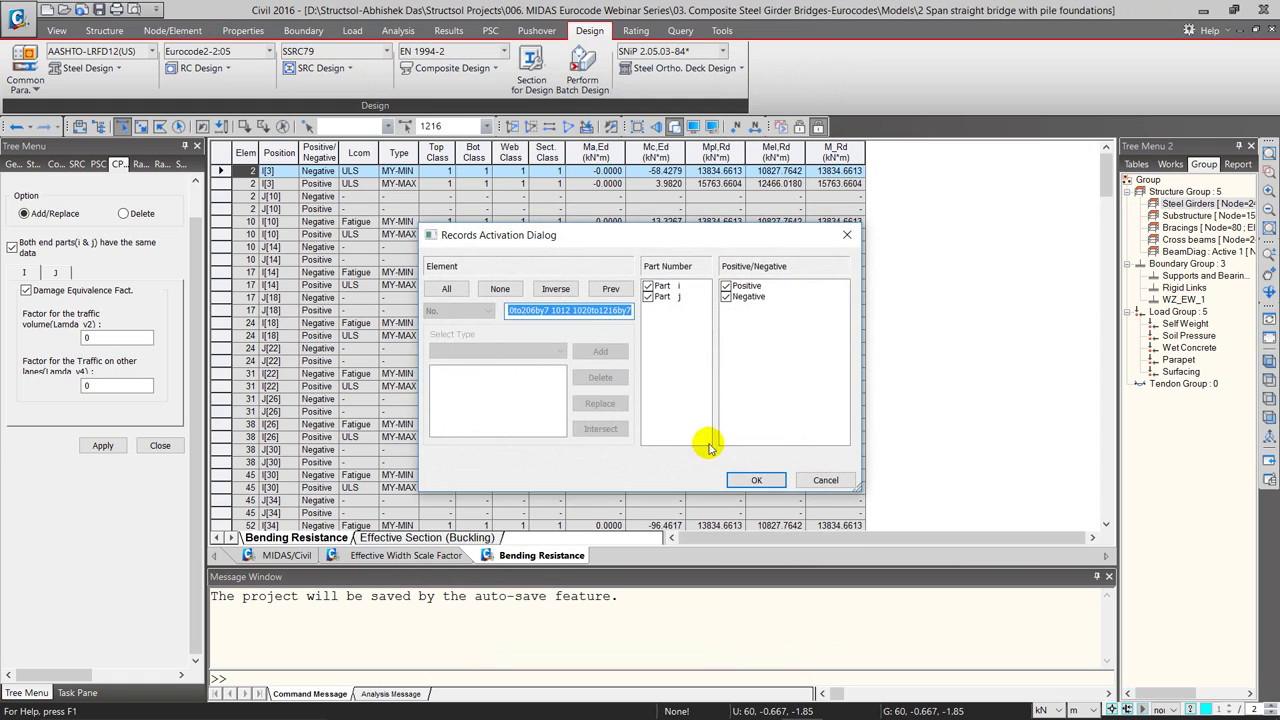
left_click(745, 480)
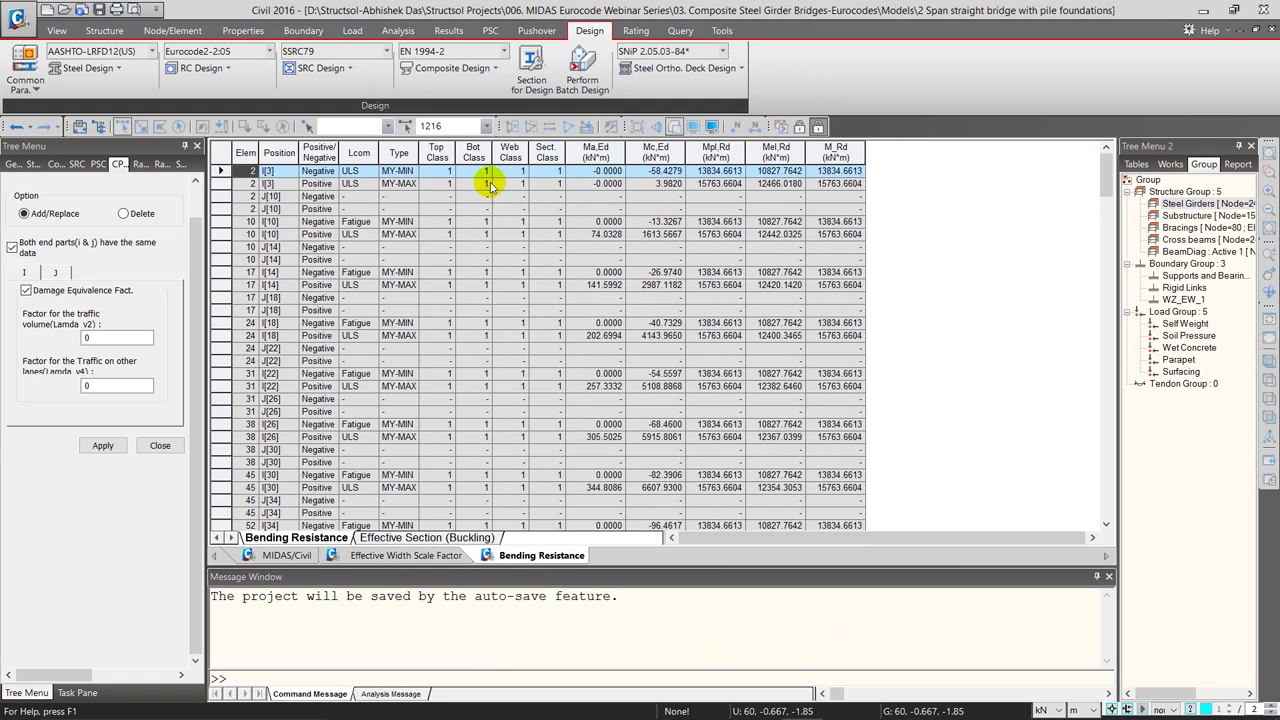
- Examine the flange, web and section classes in the bending results and the effective properties in the Effective Section (Buckling) table
left_click_drag(437, 150, 566, 165)
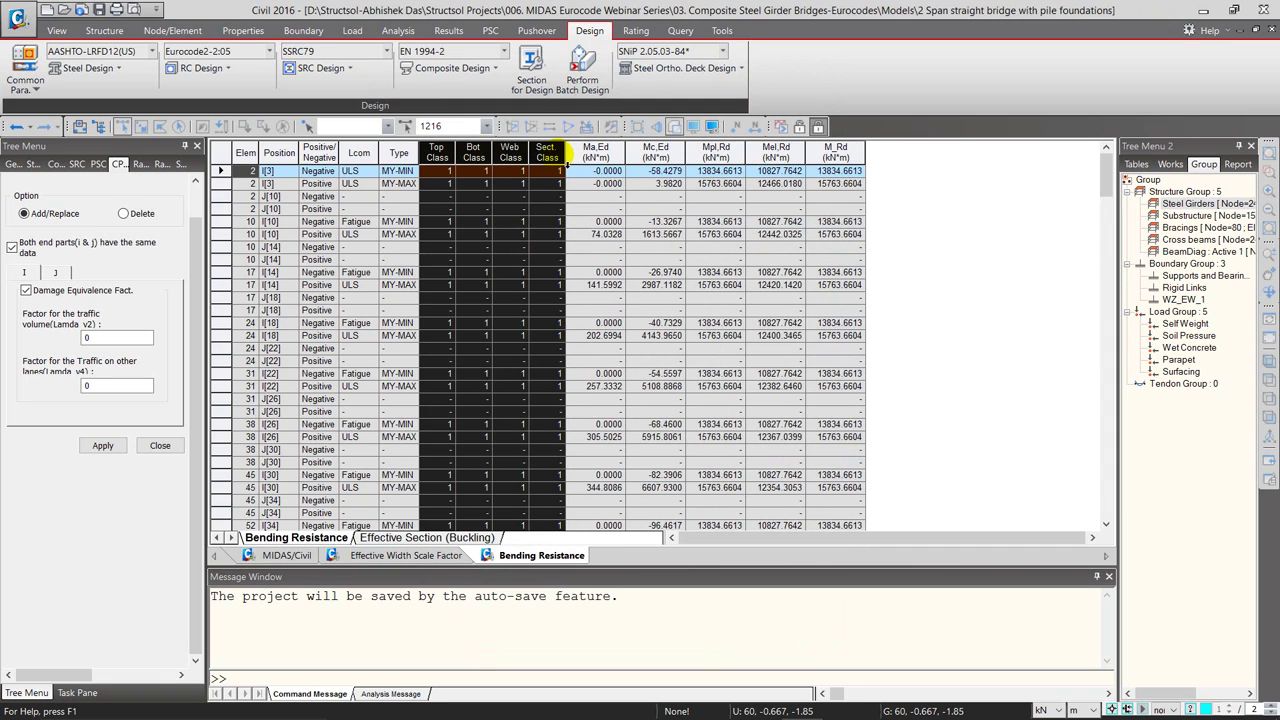
scroll(580, 225, "down", 3)
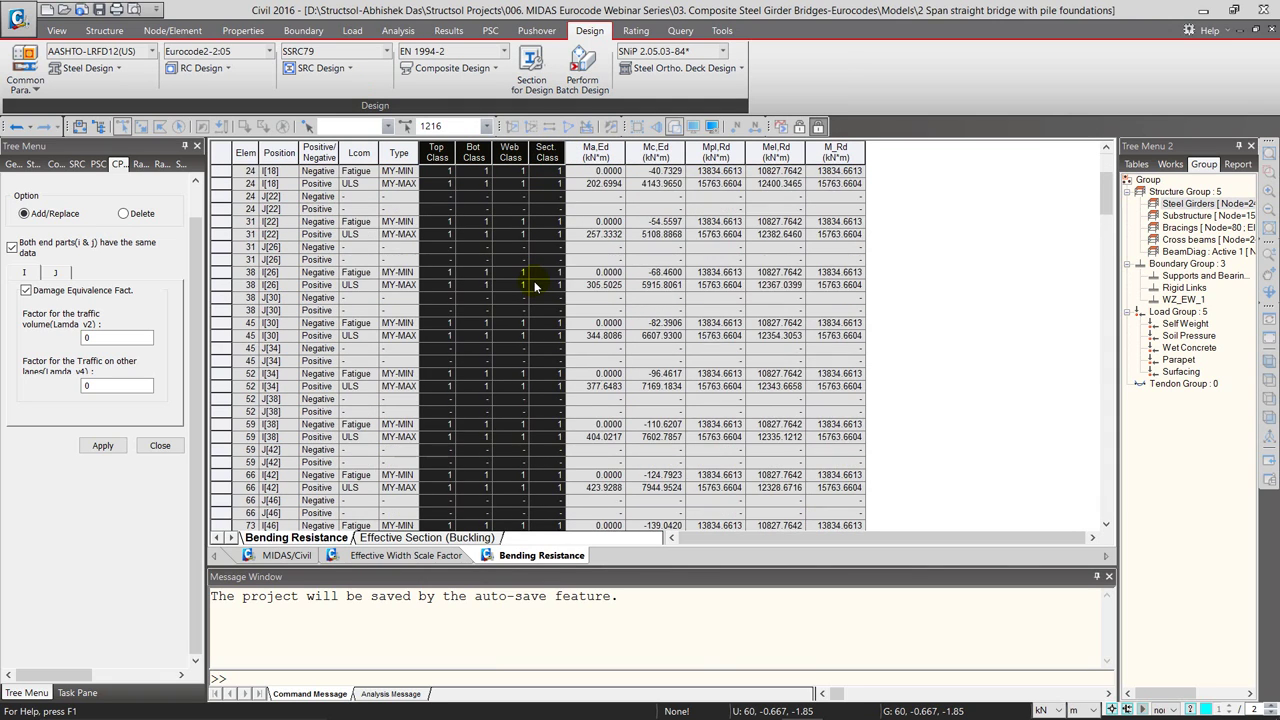
scroll(566, 245, "up", 1)
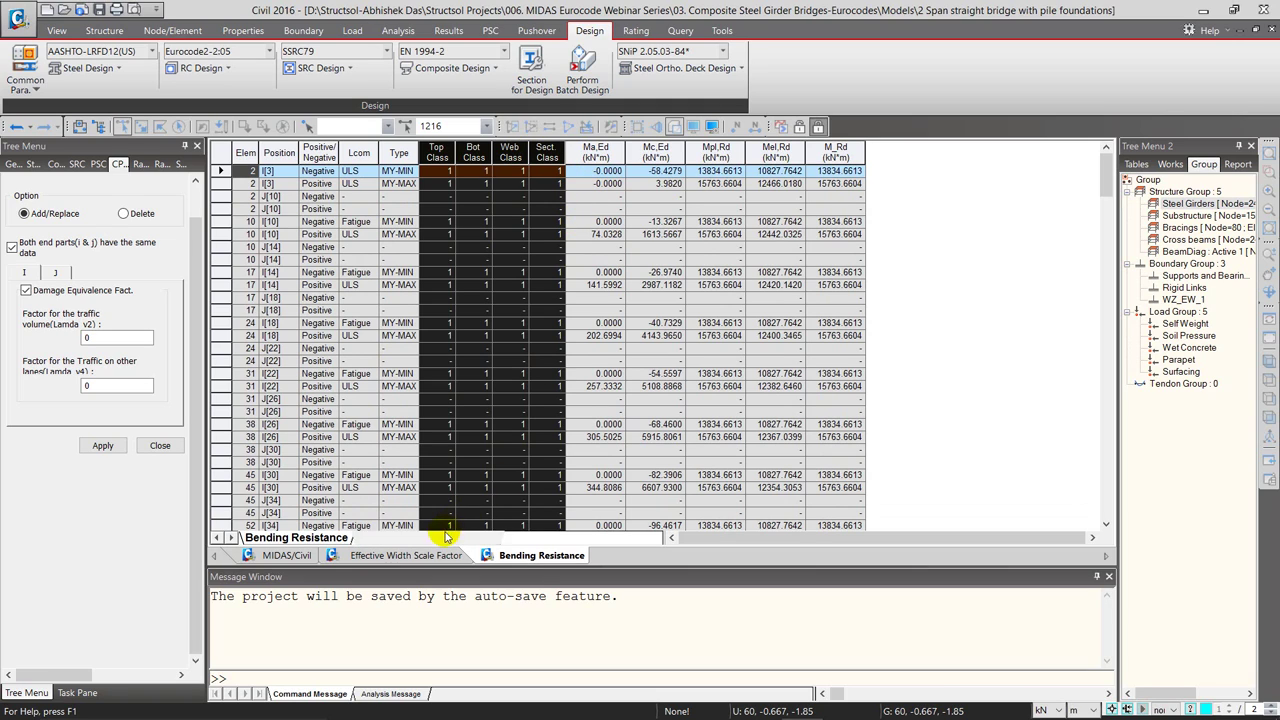
left_click(443, 538)
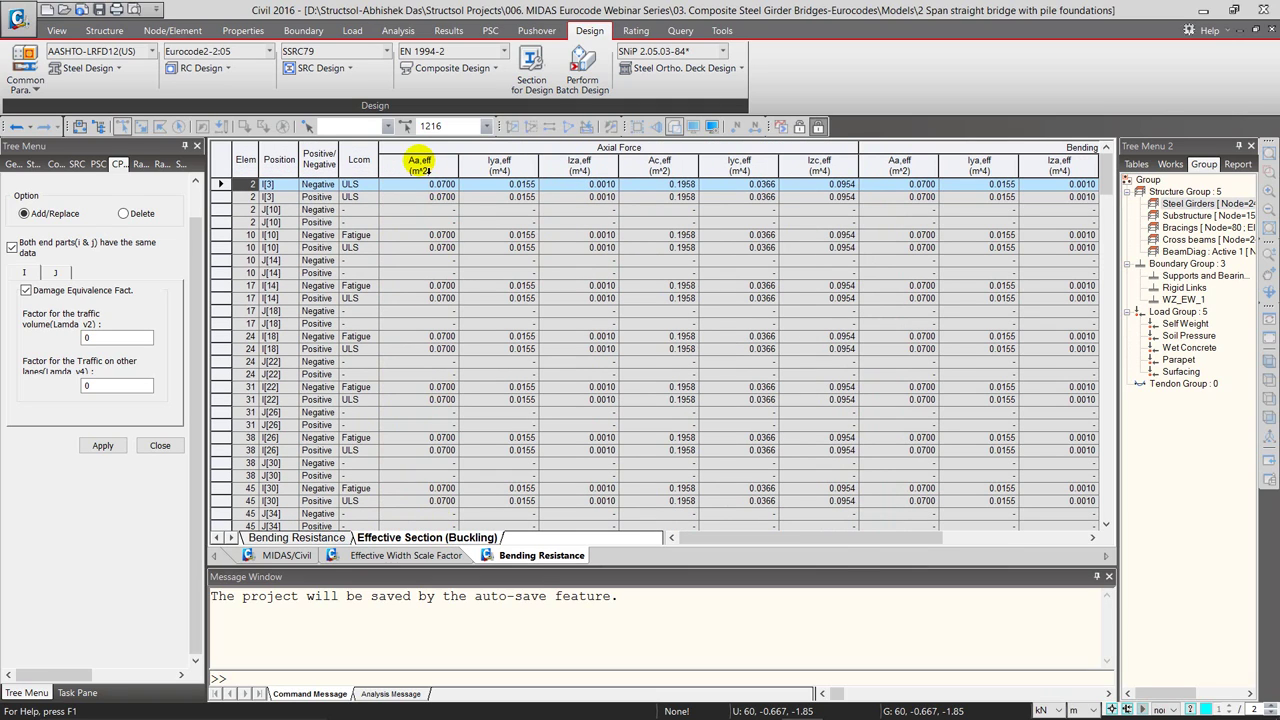
left_click_drag(428, 167, 1136, 200)
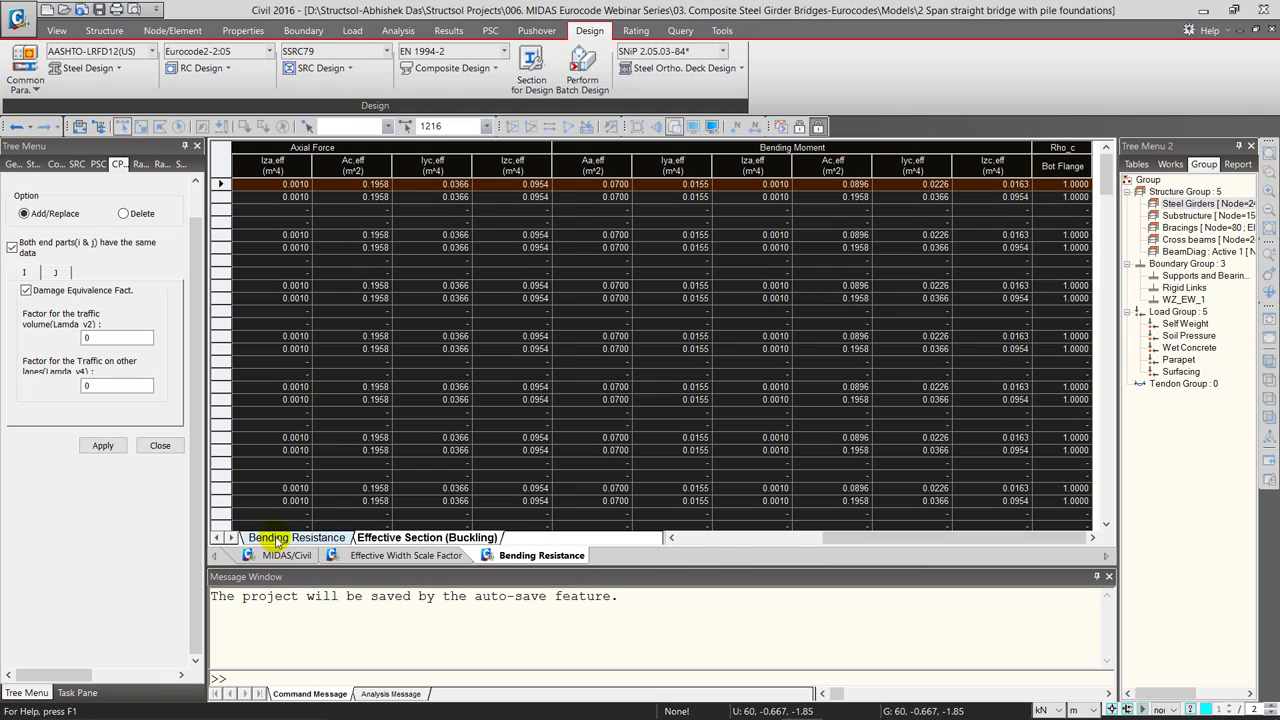
- Return to the Bending Resistance table and examine the design moments alongside the plastic, elastic and final moment resistances
left_click(278, 539)
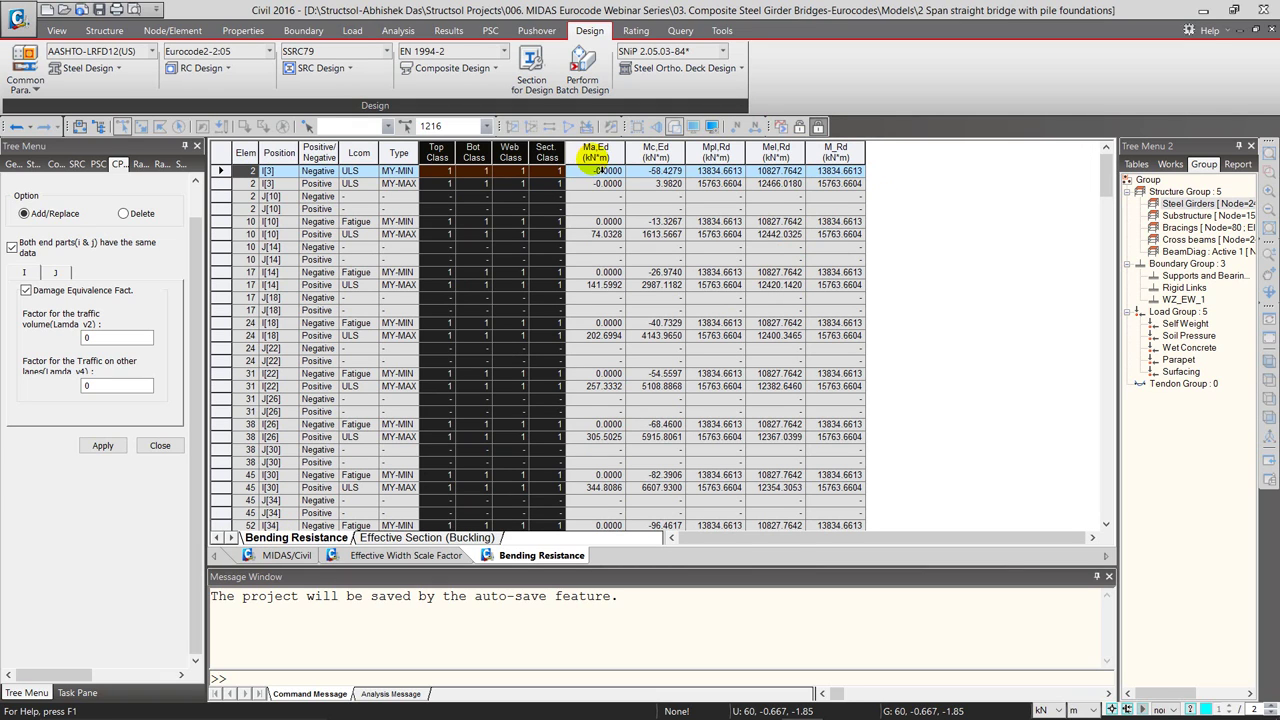
left_click_drag(597, 166, 656, 155)
left_click(716, 153)
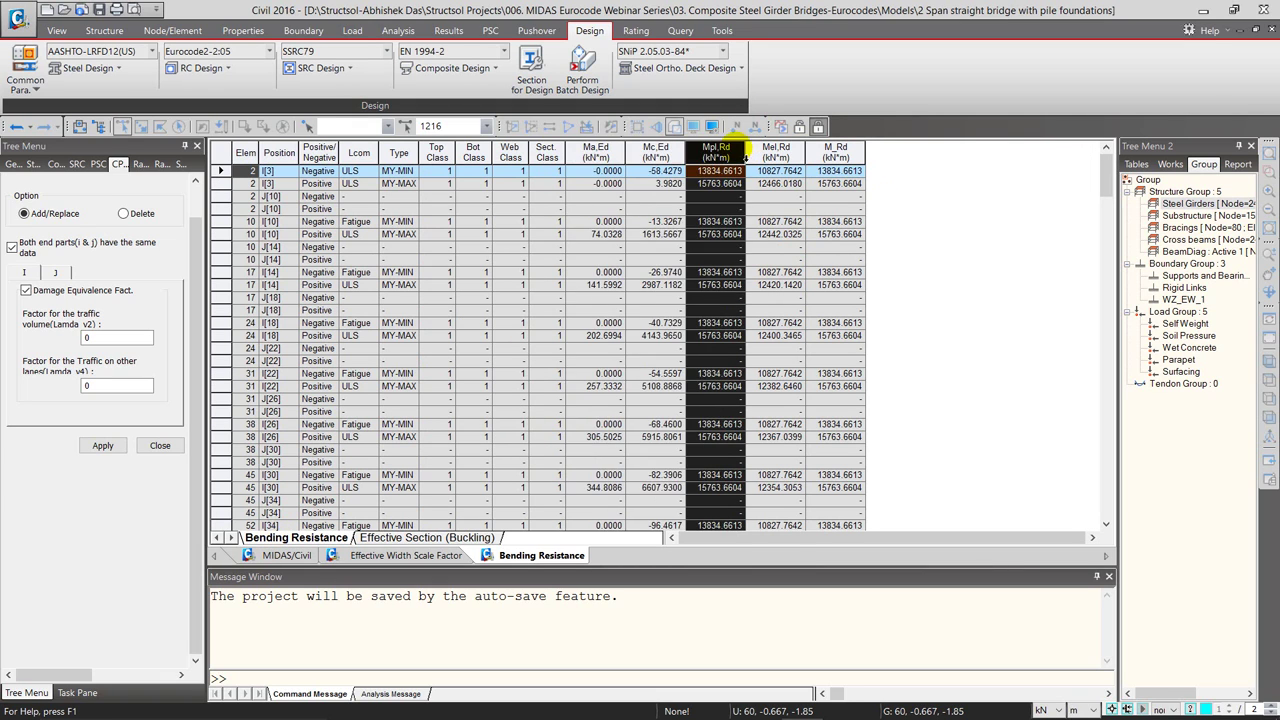
left_click(777, 152)
left_click(858, 155)
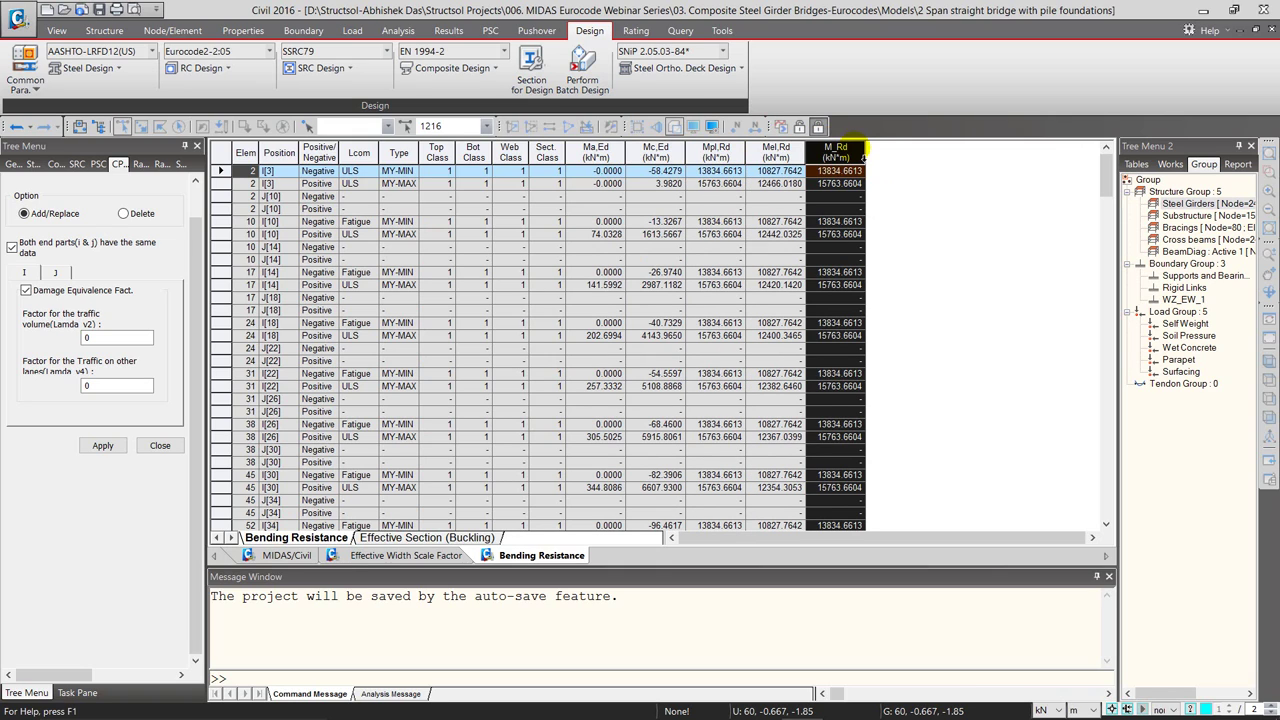
- Open the Resistance to Vertical Shear result table for the listed elements and examine the design forces and the Vb,Rd shear resistance
left_click(452, 68)
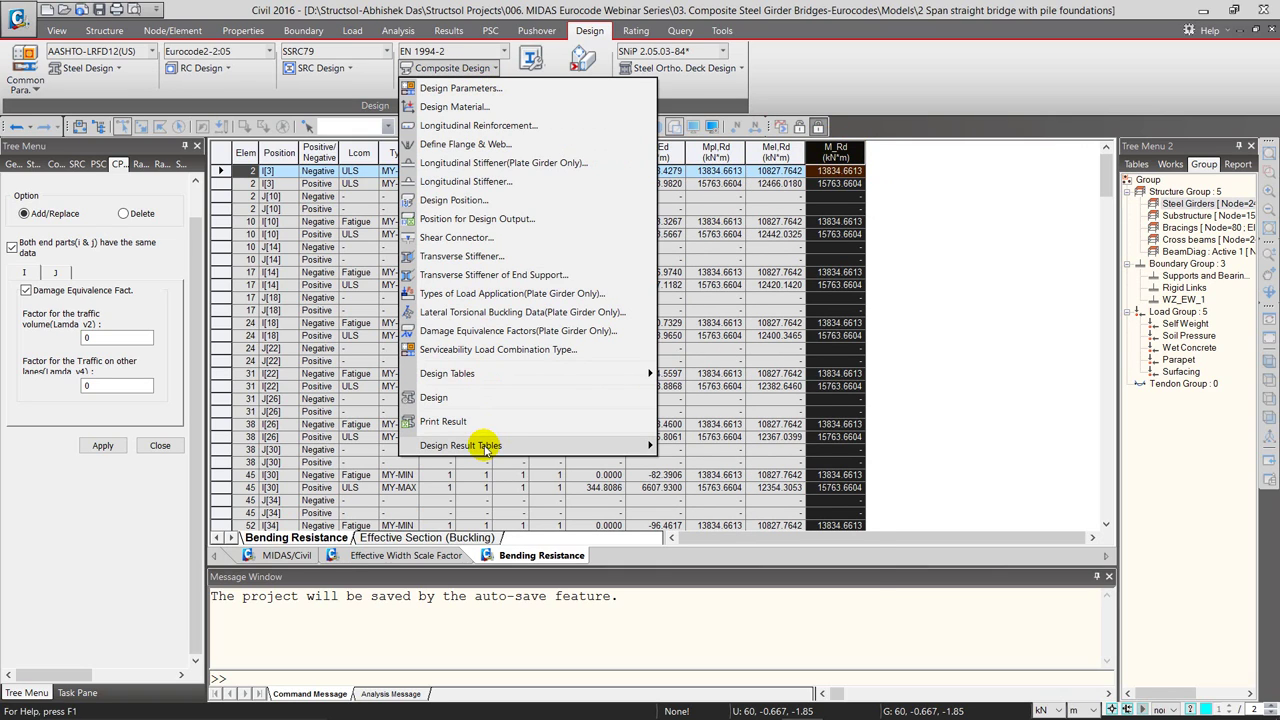
mouse_move(487, 449)
left_click(718, 472)
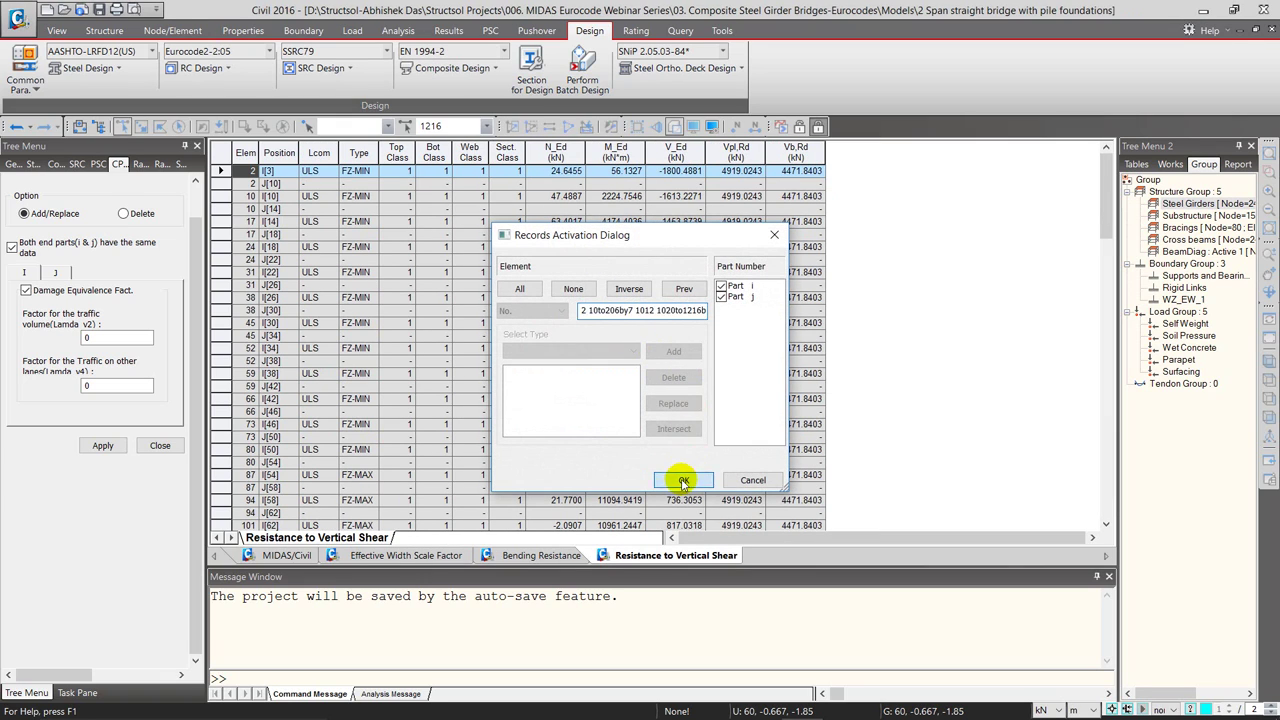
left_click(683, 481)
left_click(546, 183)
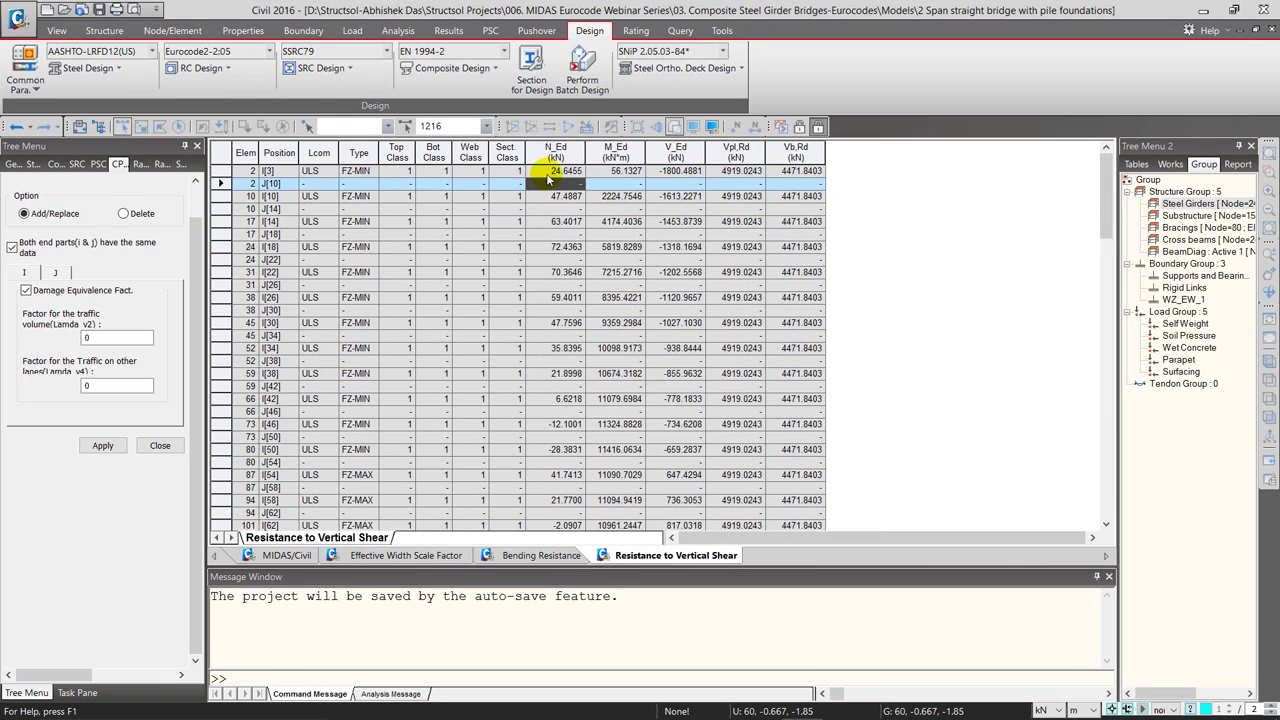
left_click_drag(548, 178, 686, 180)
left_click_drag(794, 175, 789, 529)
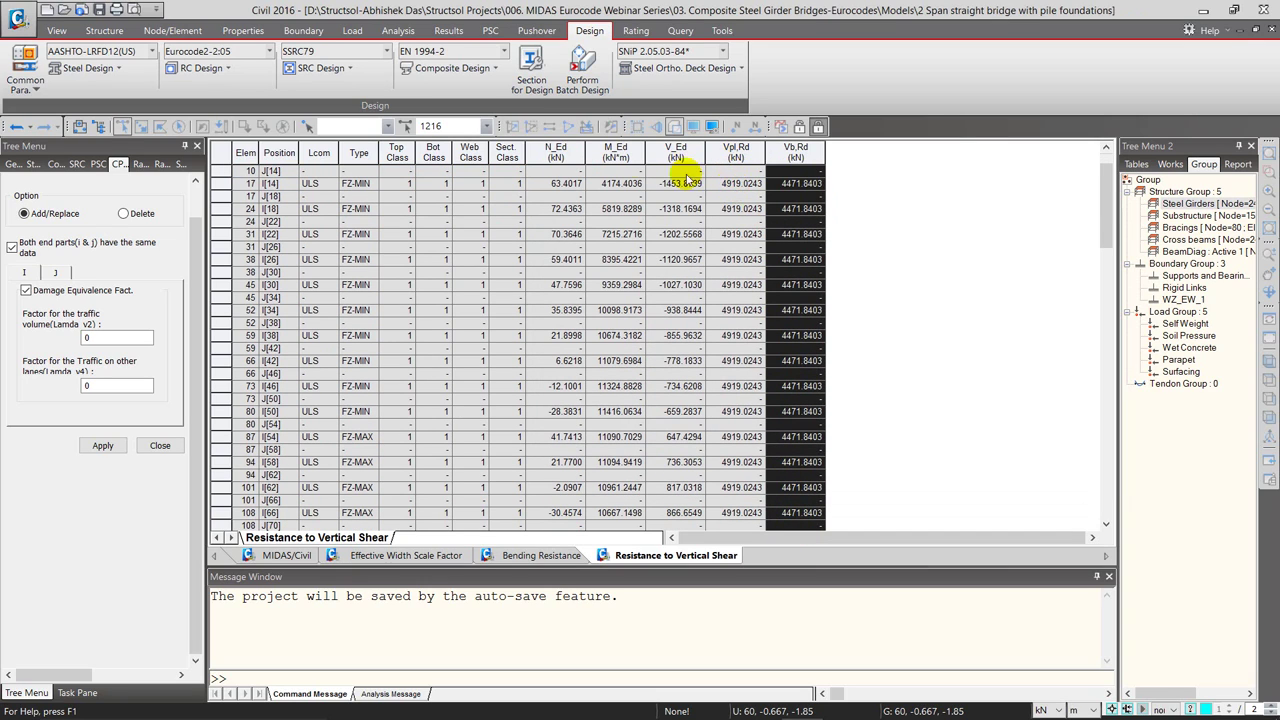
- Switch to the Excel report "2 Span straight bridge with pile foundations" and select the element number on the Elem_1216_i sheet
left_click(494, 70)
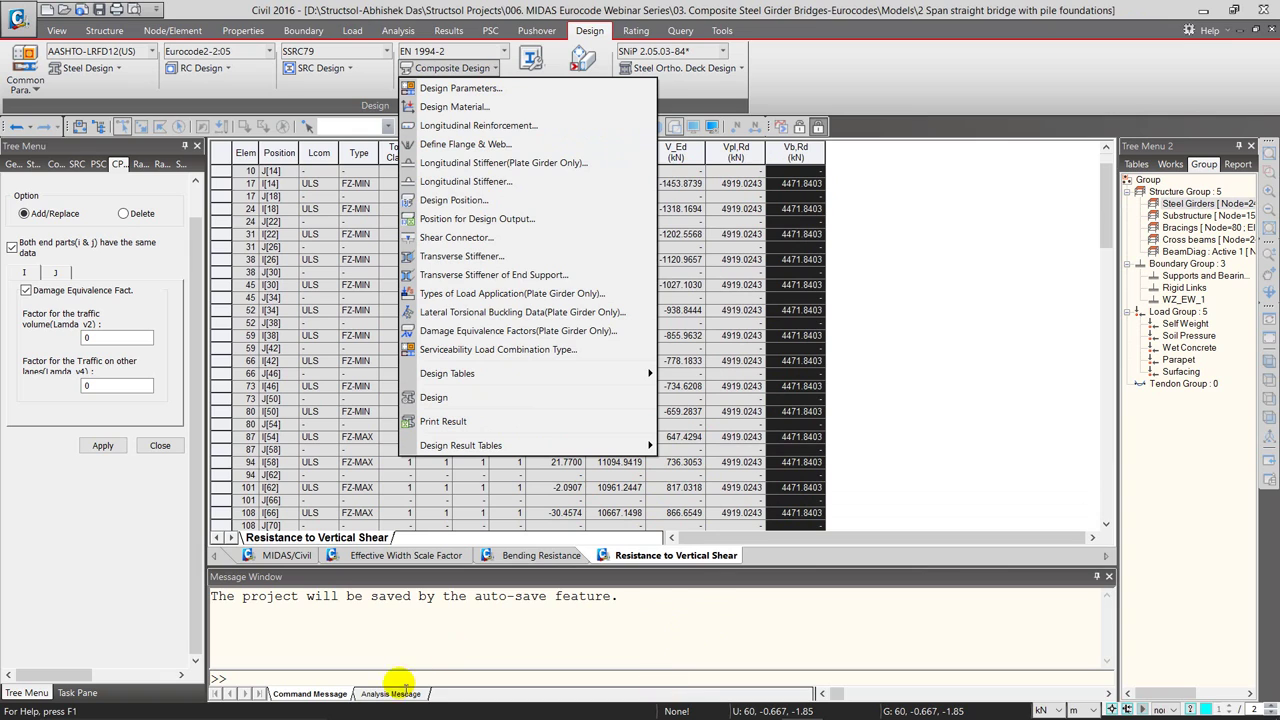
mouse_move(400, 718)
mouse_move(718, 700)
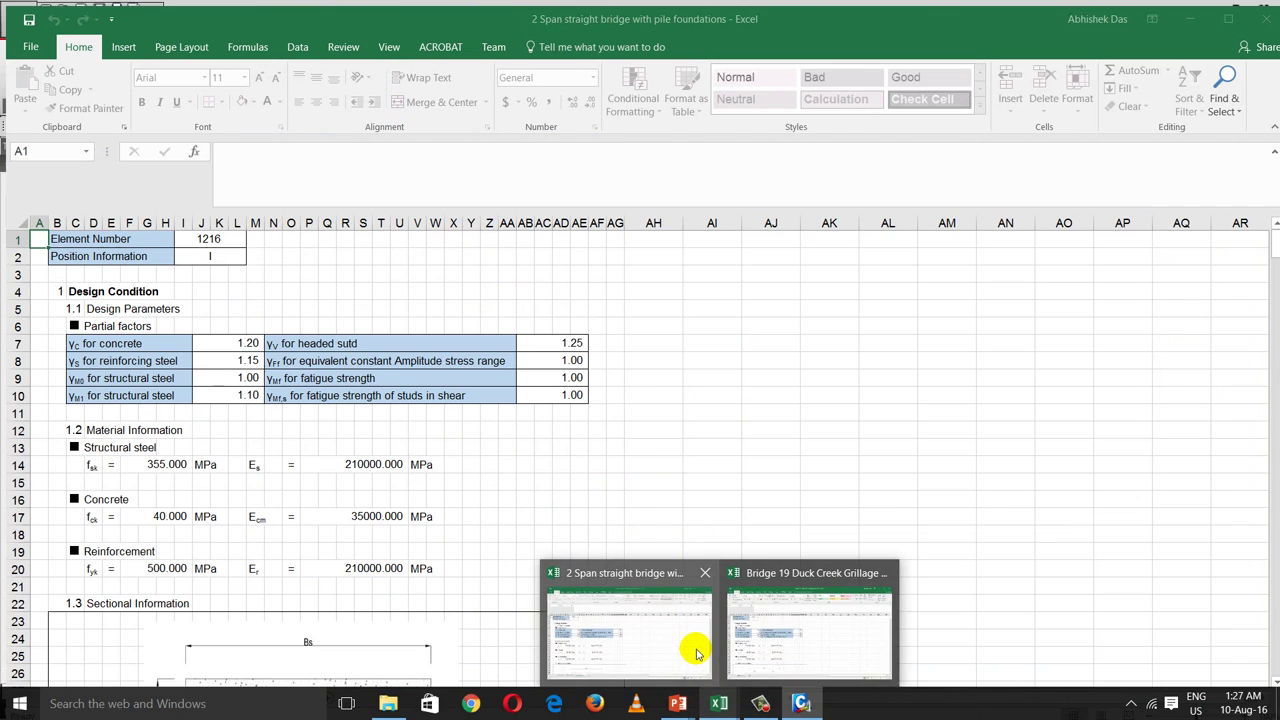
left_click(692, 648)
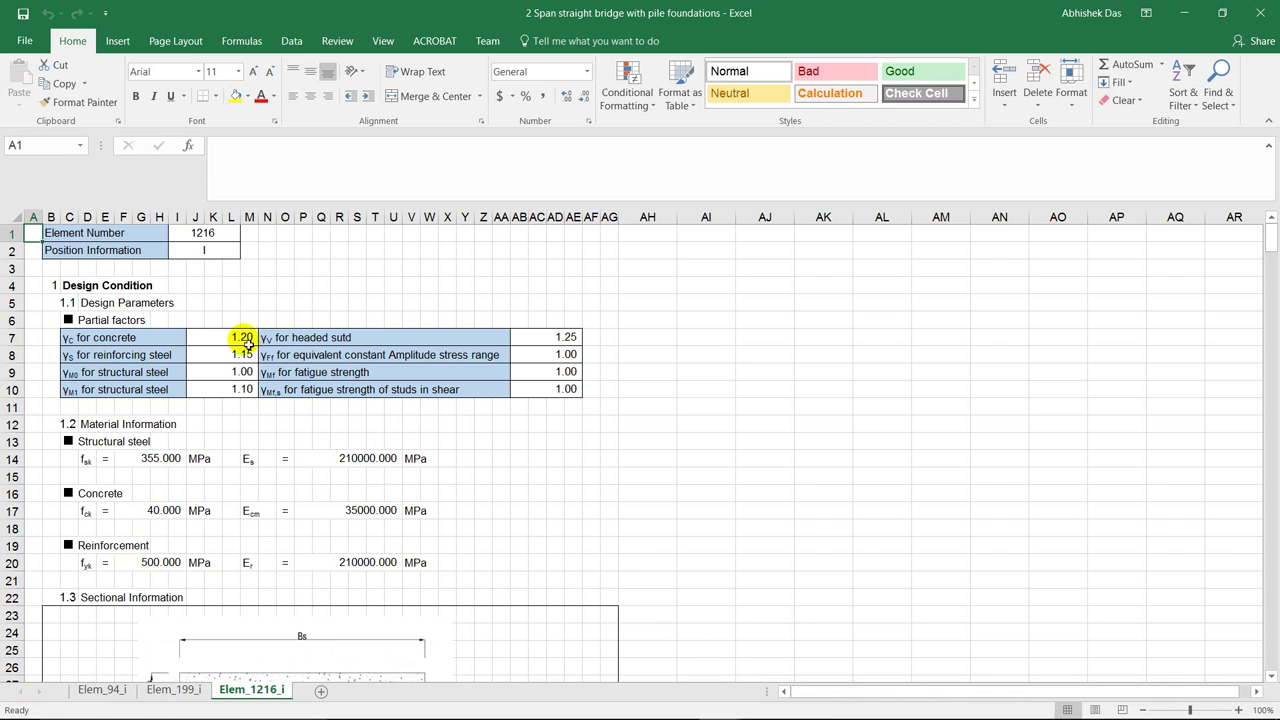
left_click(212, 286)
left_click(197, 233)
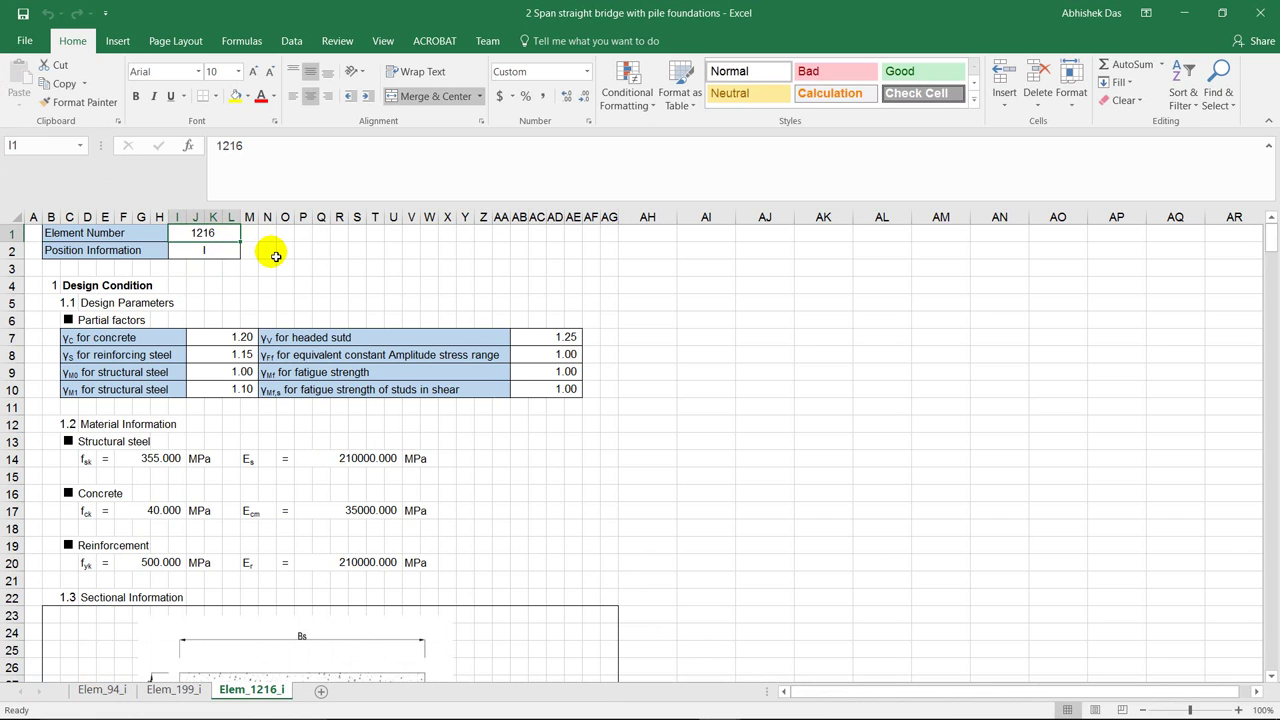
- Examine the sectional information, section stiffness and positive-moment bending check, including design loads, stresses, section classification and plastic resistance moment
scroll(265, 320, "down", 5)
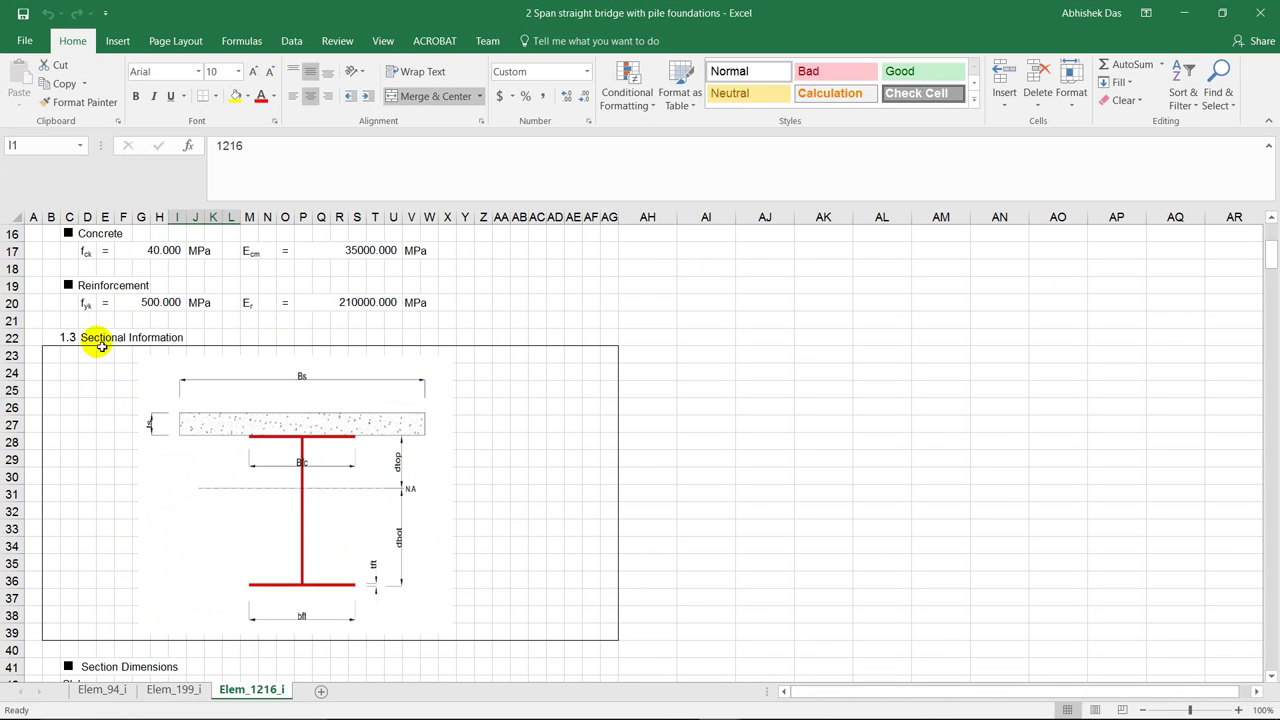
scroll(100, 480, "down", 14)
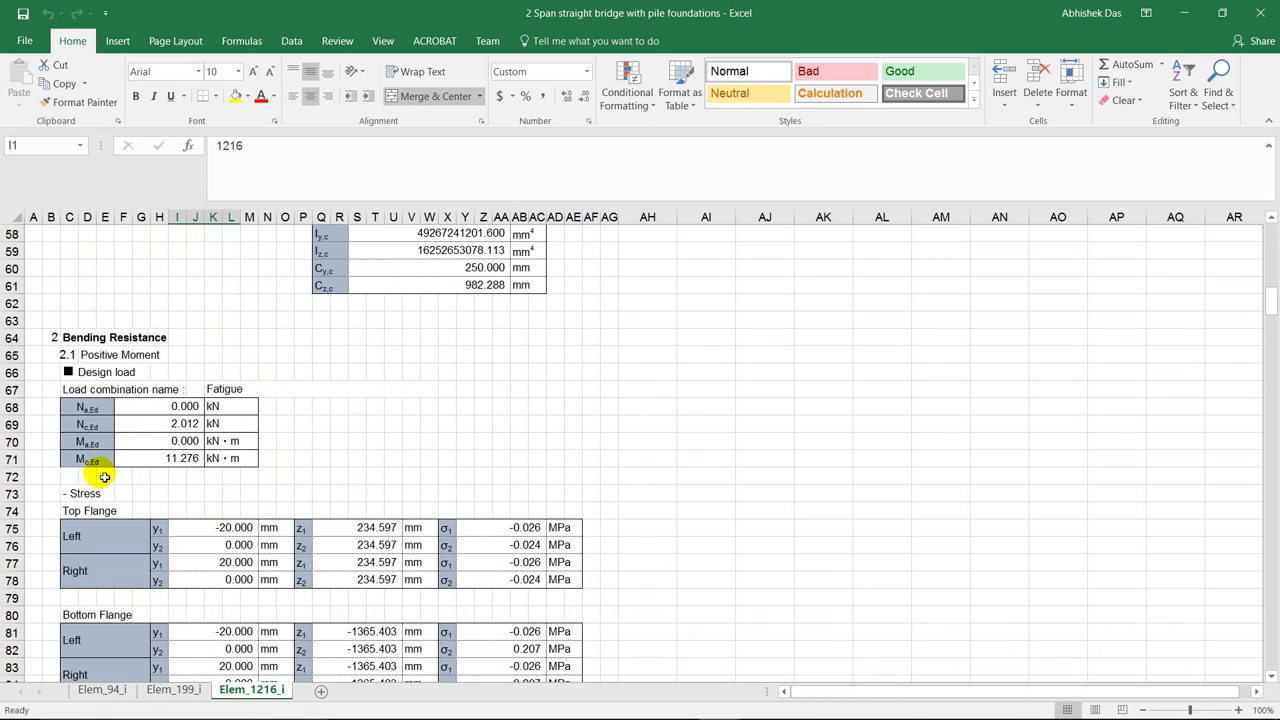
scroll(104, 477, "down", 4)
scroll(100, 471, "up", 2)
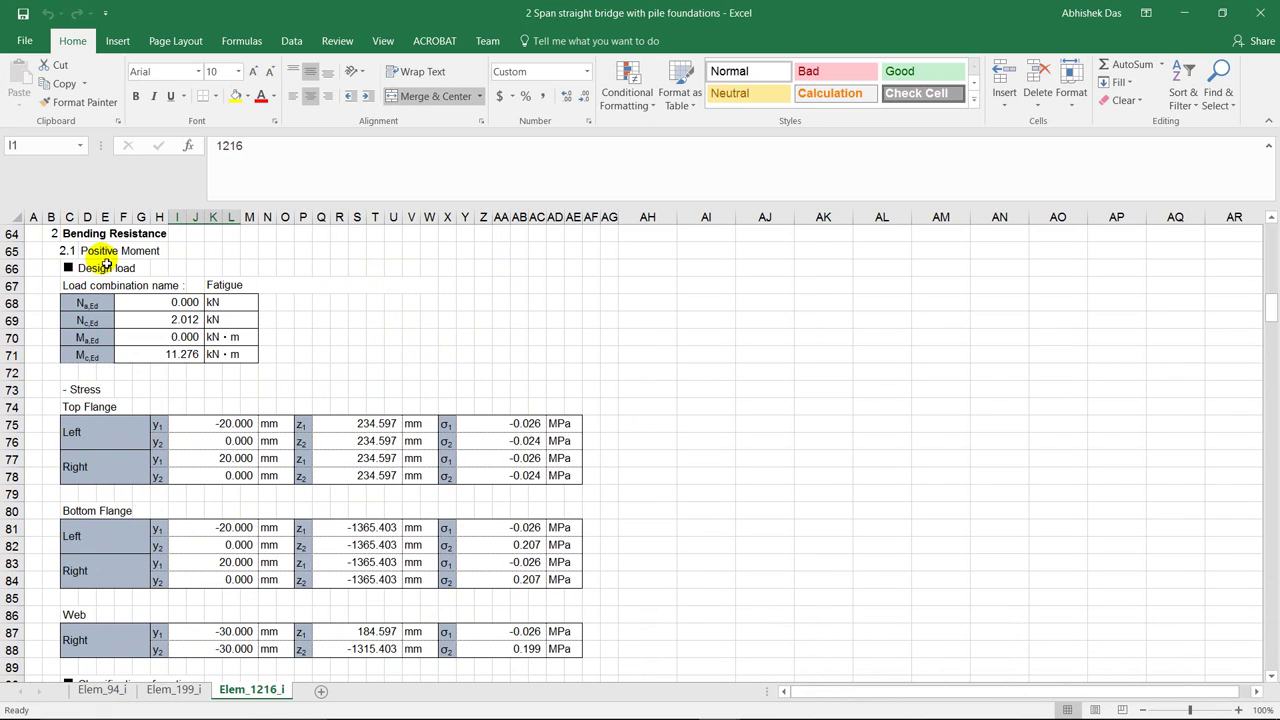
scroll(155, 405, "down", 2)
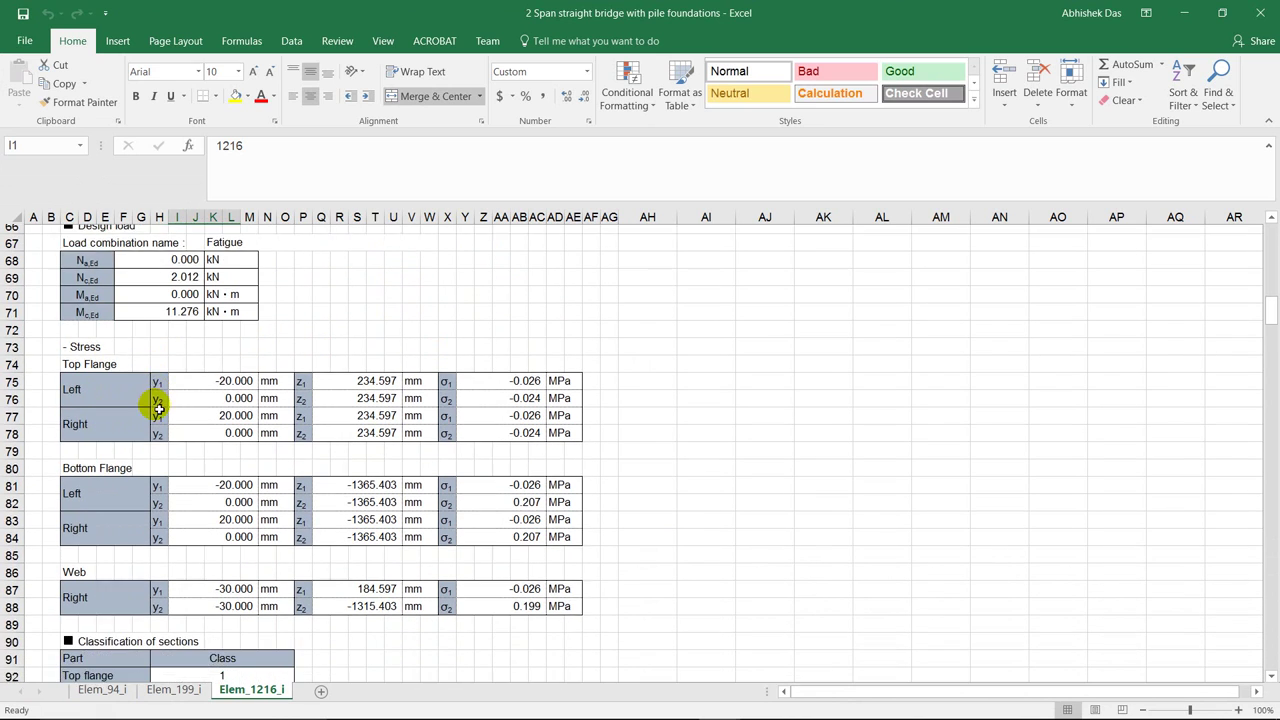
scroll(159, 408, "up", 5)
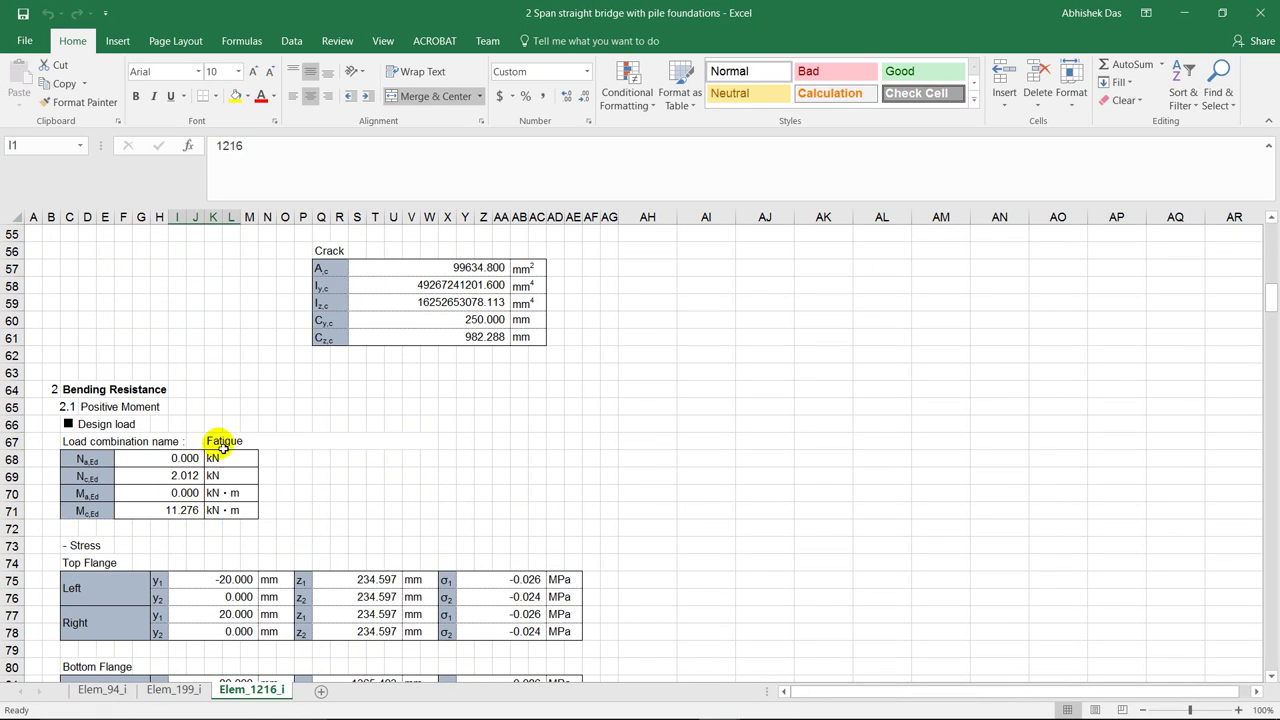
scroll(226, 434, "up", 3)
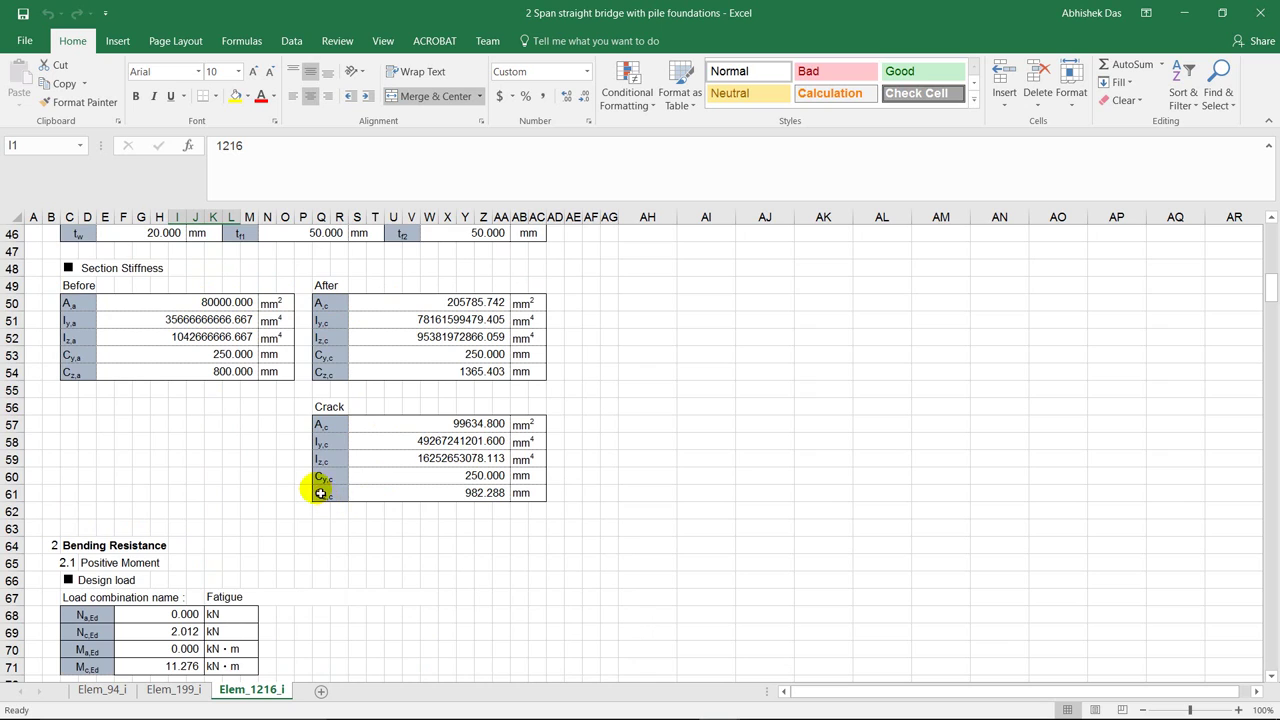
scroll(320, 488, "down", 4)
scroll(320, 490, "down", 9)
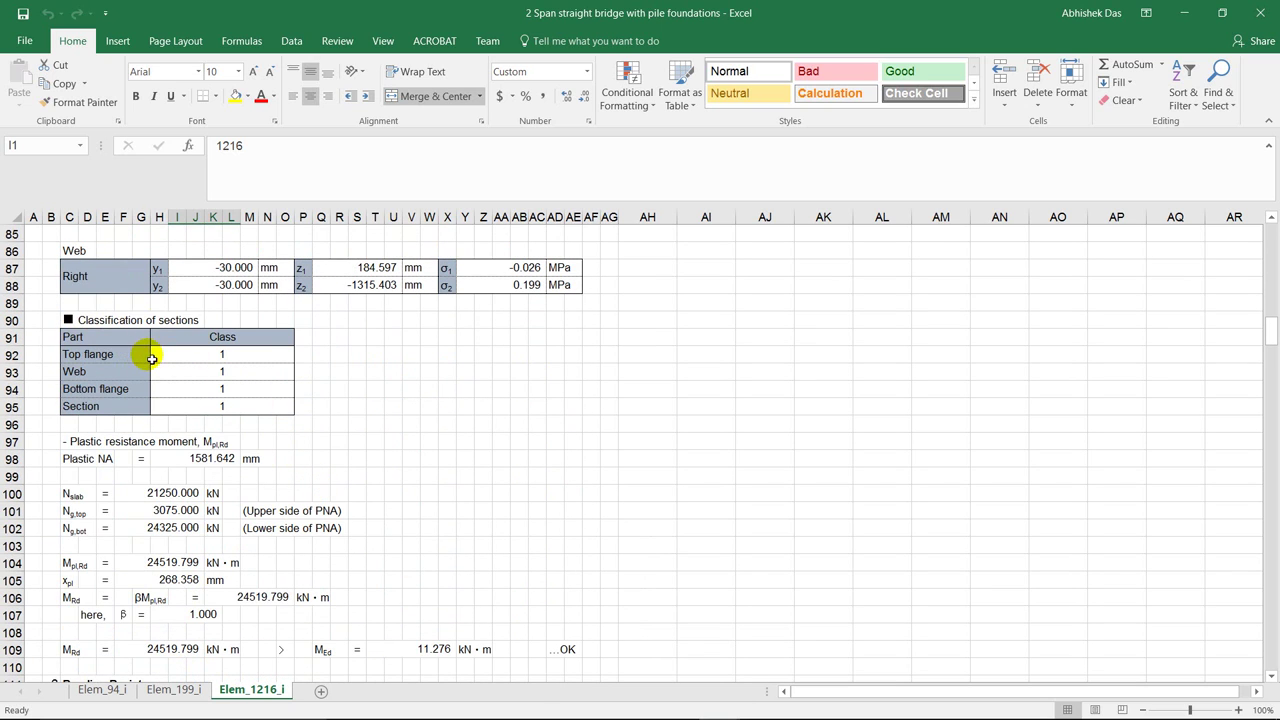
scroll(148, 353, "up", 4)
scroll(148, 353, "up", 3)
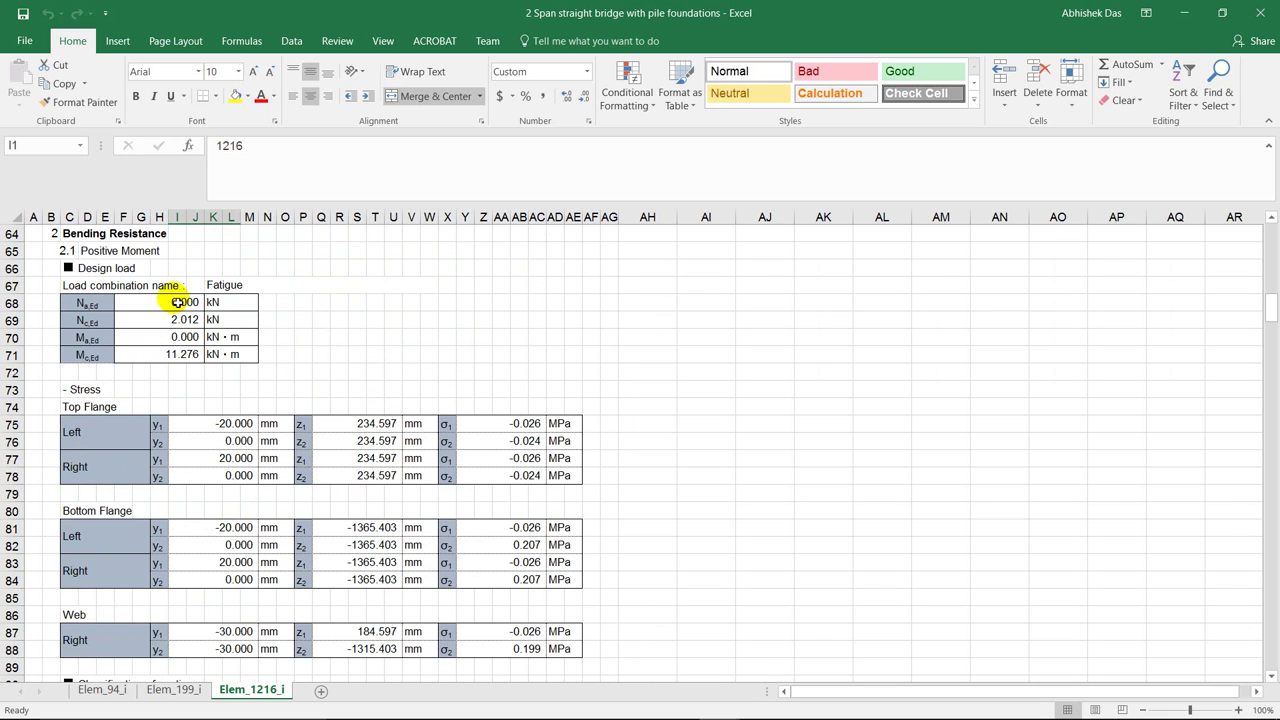
scroll(212, 337, "down", 8)
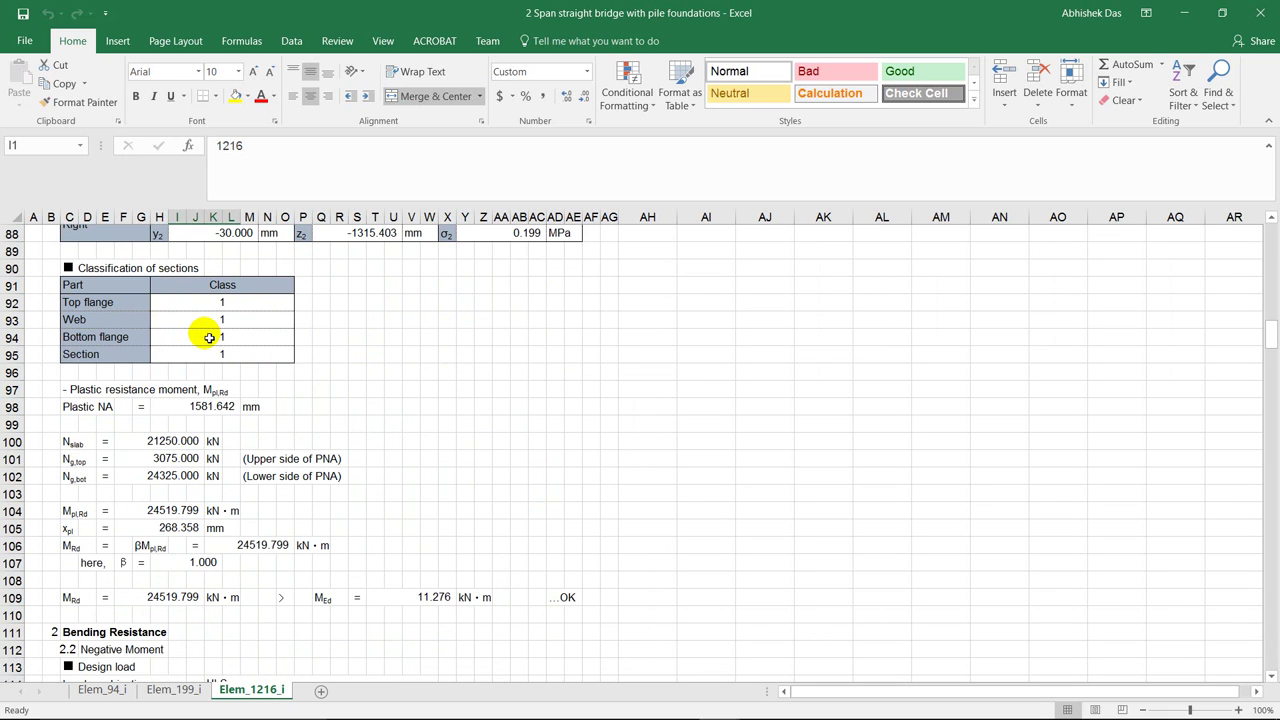
- Examine the negative-moment bending check, including its design loads, top flange stress coordinates, section classification and plastic resistance moment
scroll(209, 337, "down", 4)
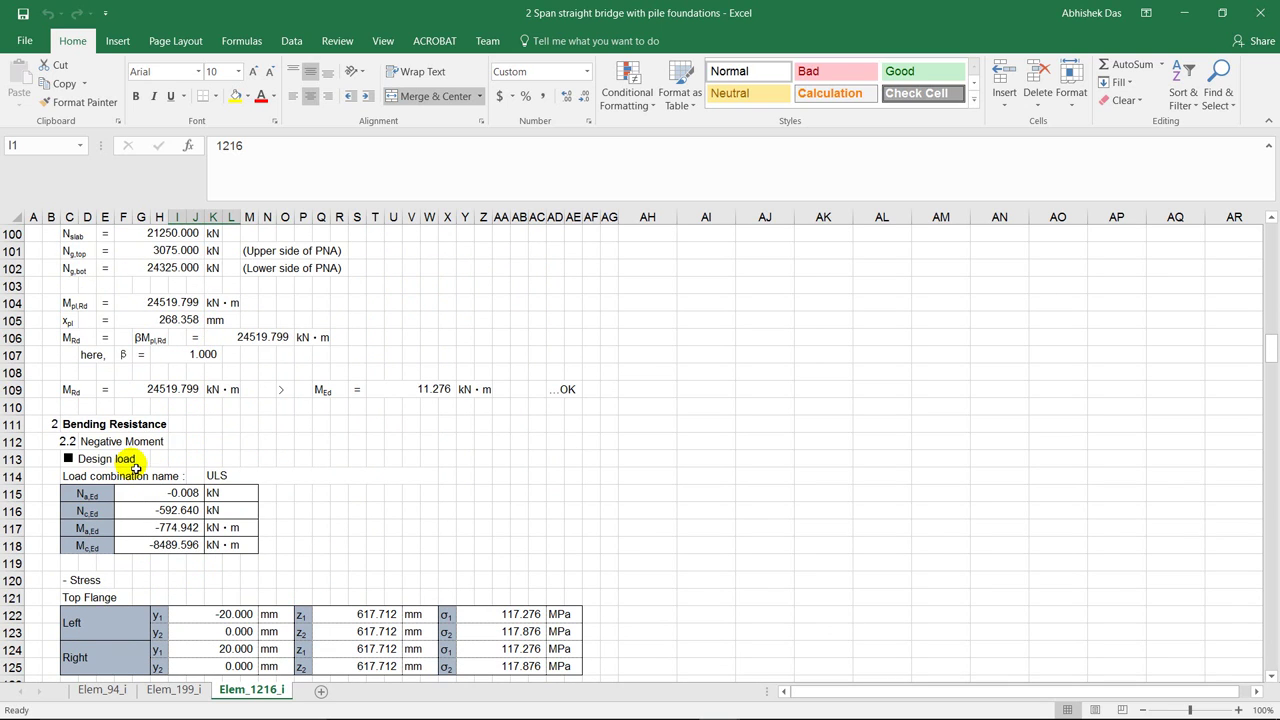
scroll(150, 420, "down", 2)
scroll(166, 445, "down", 7)
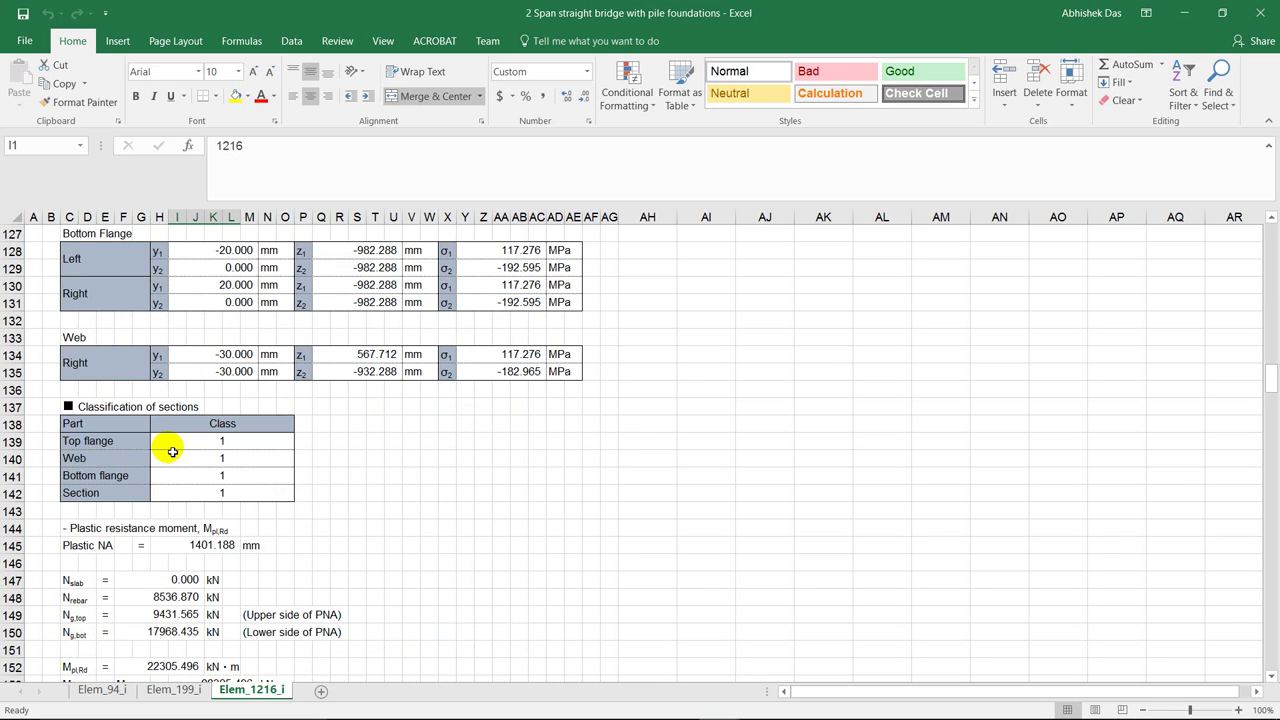
scroll(172, 452, "down", 1)
scroll(193, 365, "up", 5)
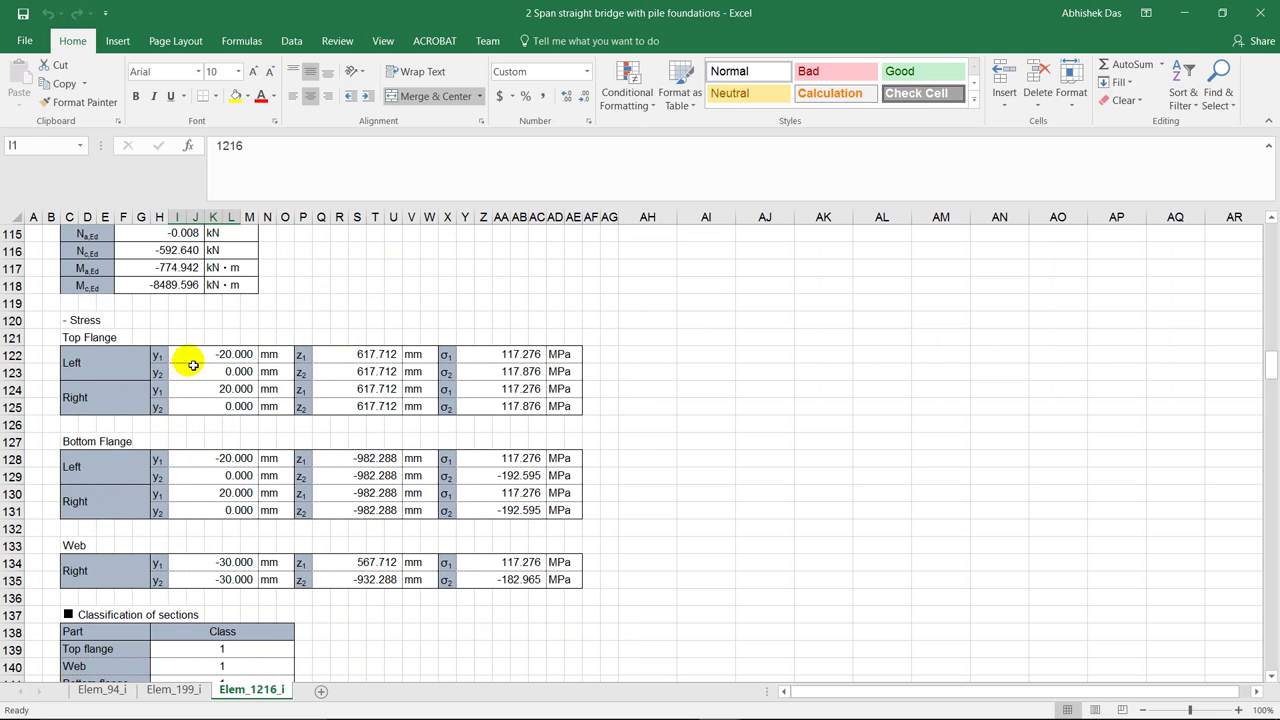
left_click(193, 357)
left_click(196, 371)
left_click(198, 389)
left_click(200, 406)
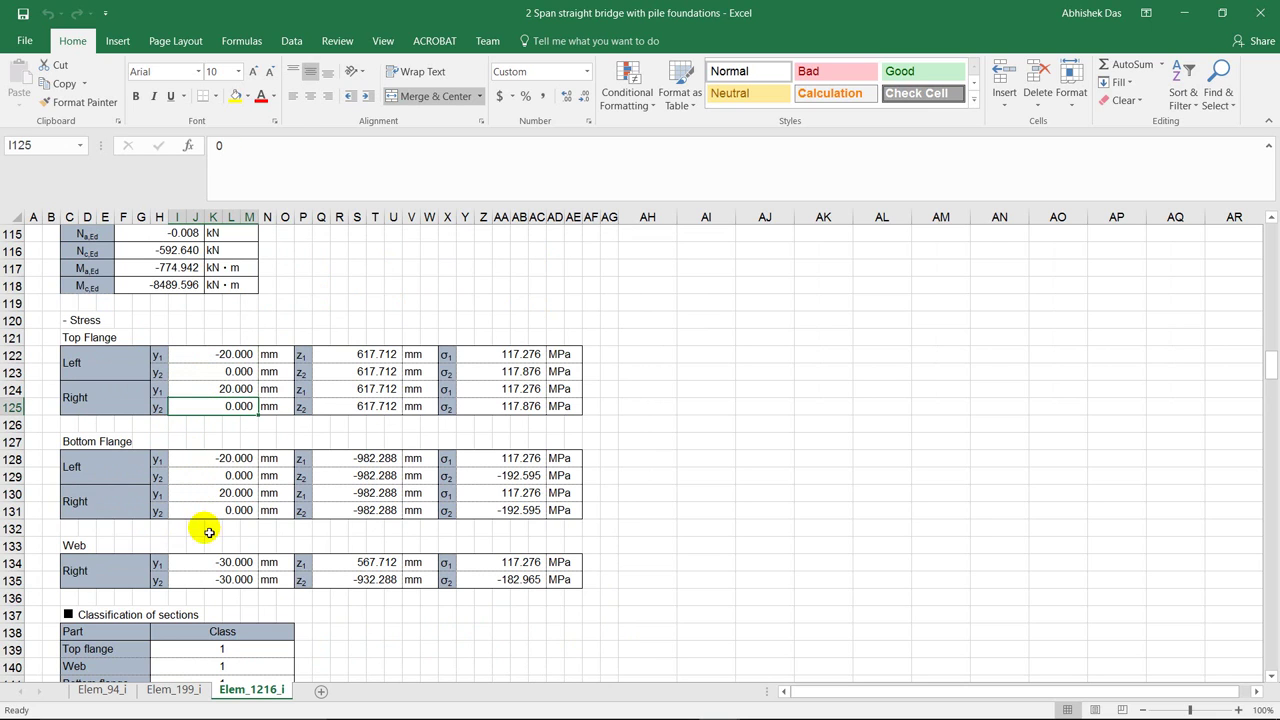
scroll(201, 371, "down", 1)
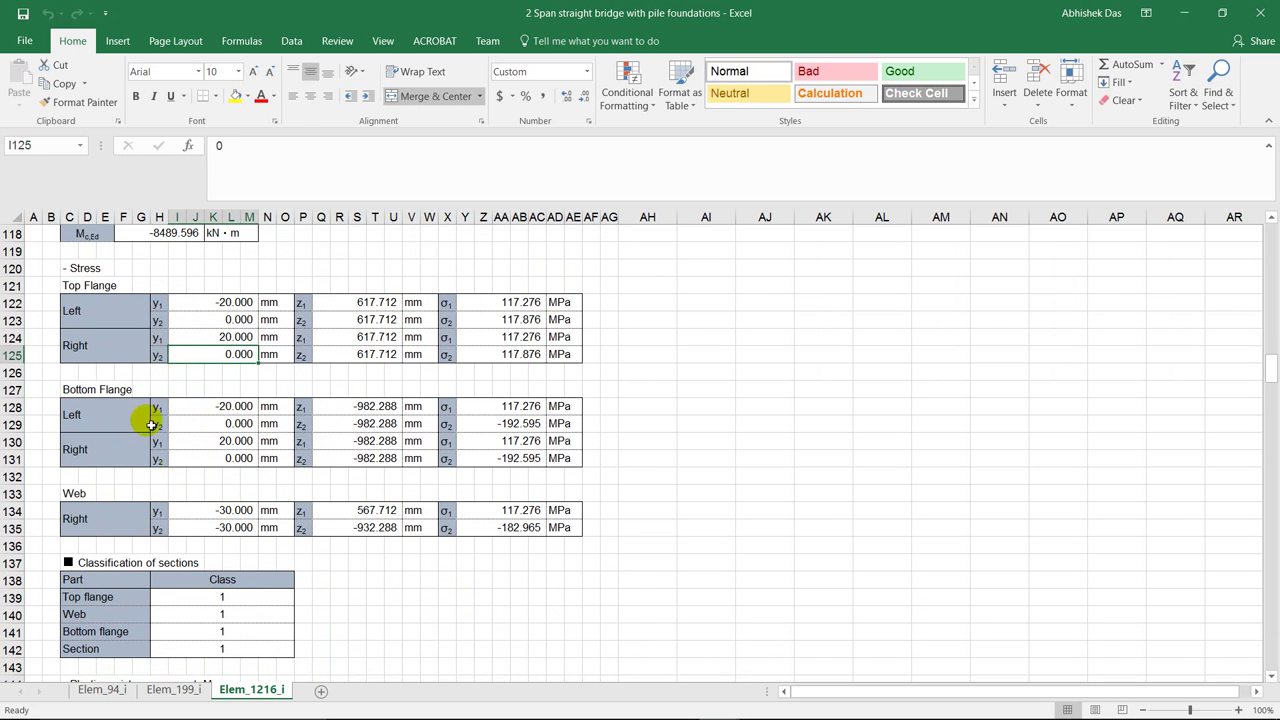
scroll(160, 509, "down", 6)
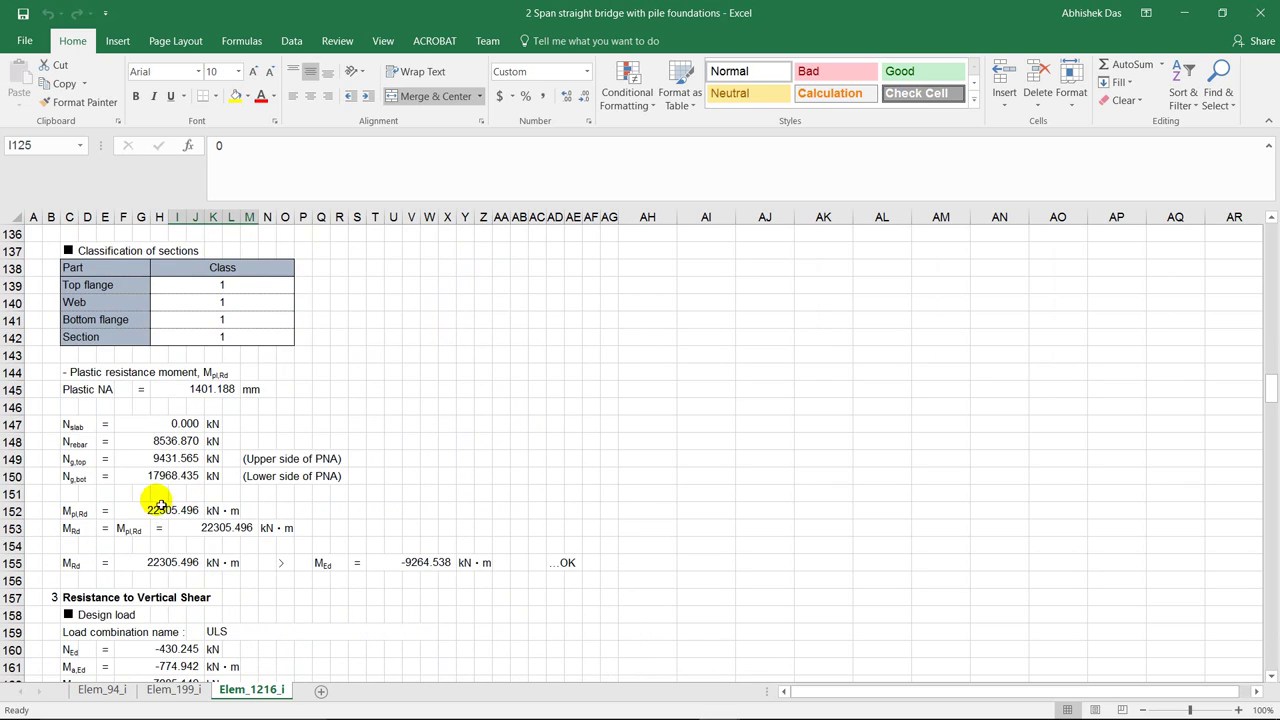
- Compare the resistance moment MRd with the design moment MEd in row 155 of the negative-moment bending check
scroll(160, 505, "down", 1)
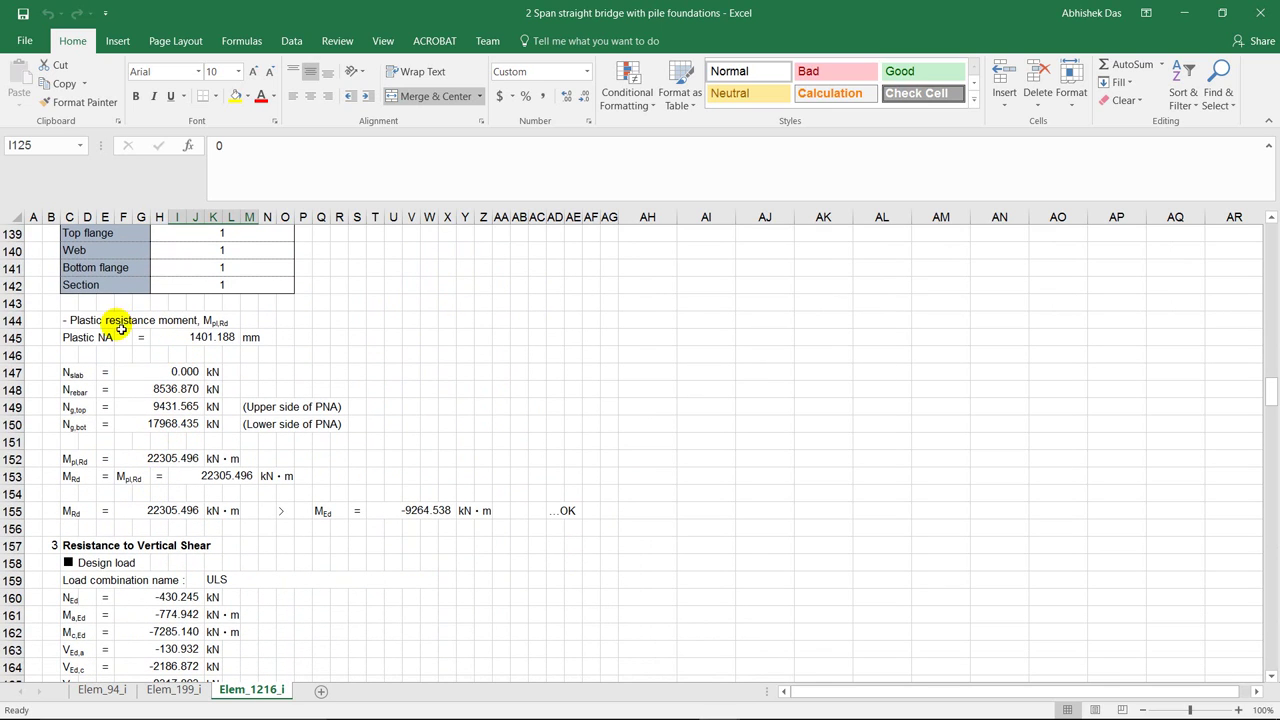
scroll(190, 344, "up", 1)
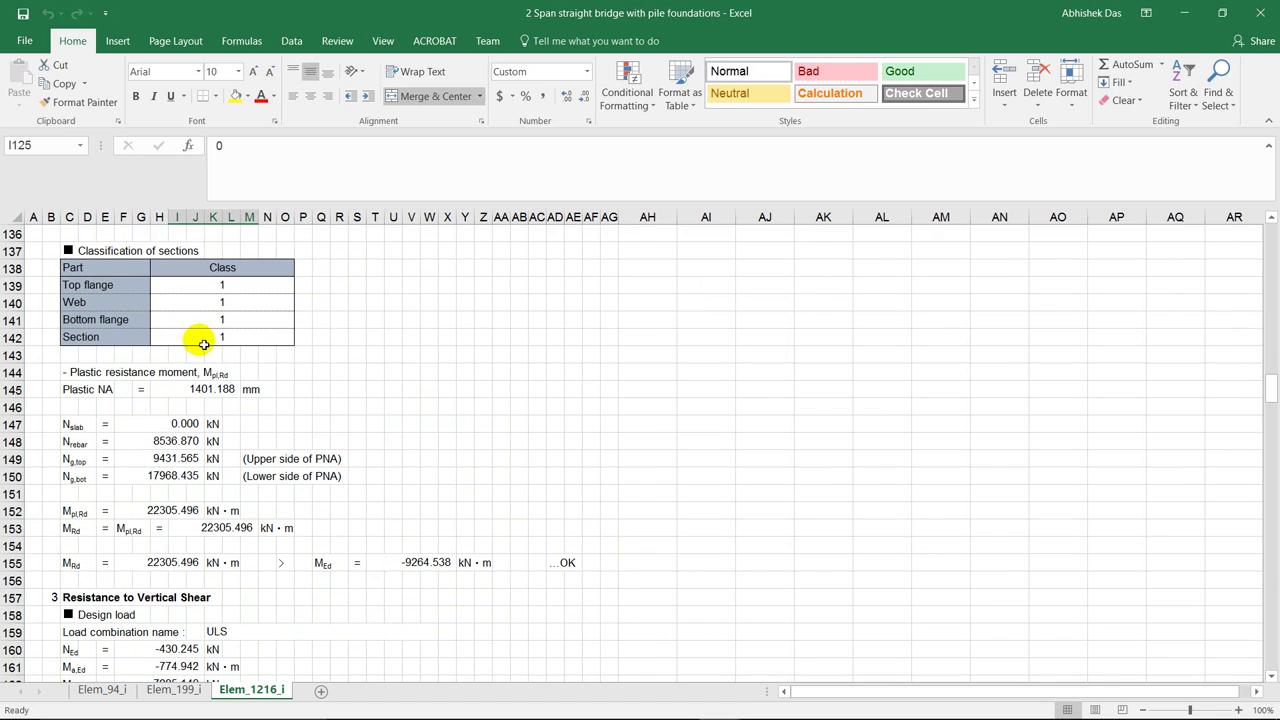
left_click(200, 563)
left_click(415, 562)
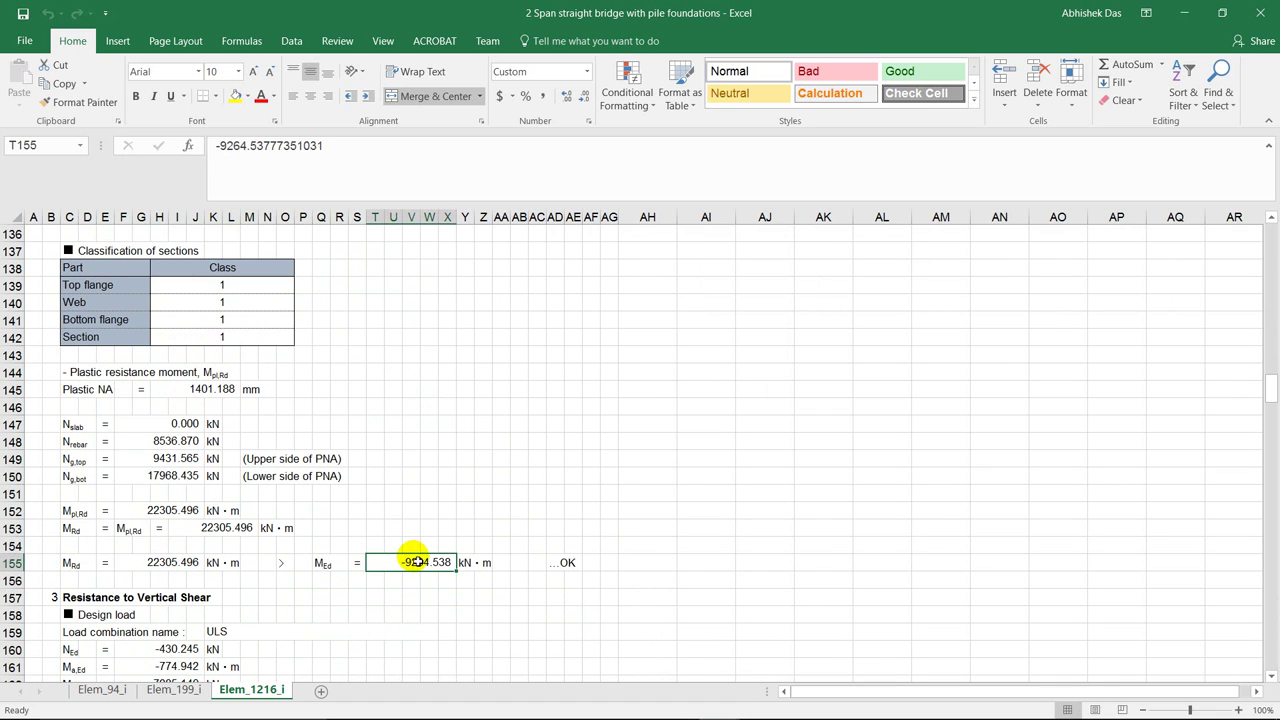
- Examine the Resistance to Vertical Shear section, covering design loads, section classification, plastic resistance moment and the web contribution Vbw,Rd
scroll(233, 557, "down", 1)
scroll(233, 557, "down", 4)
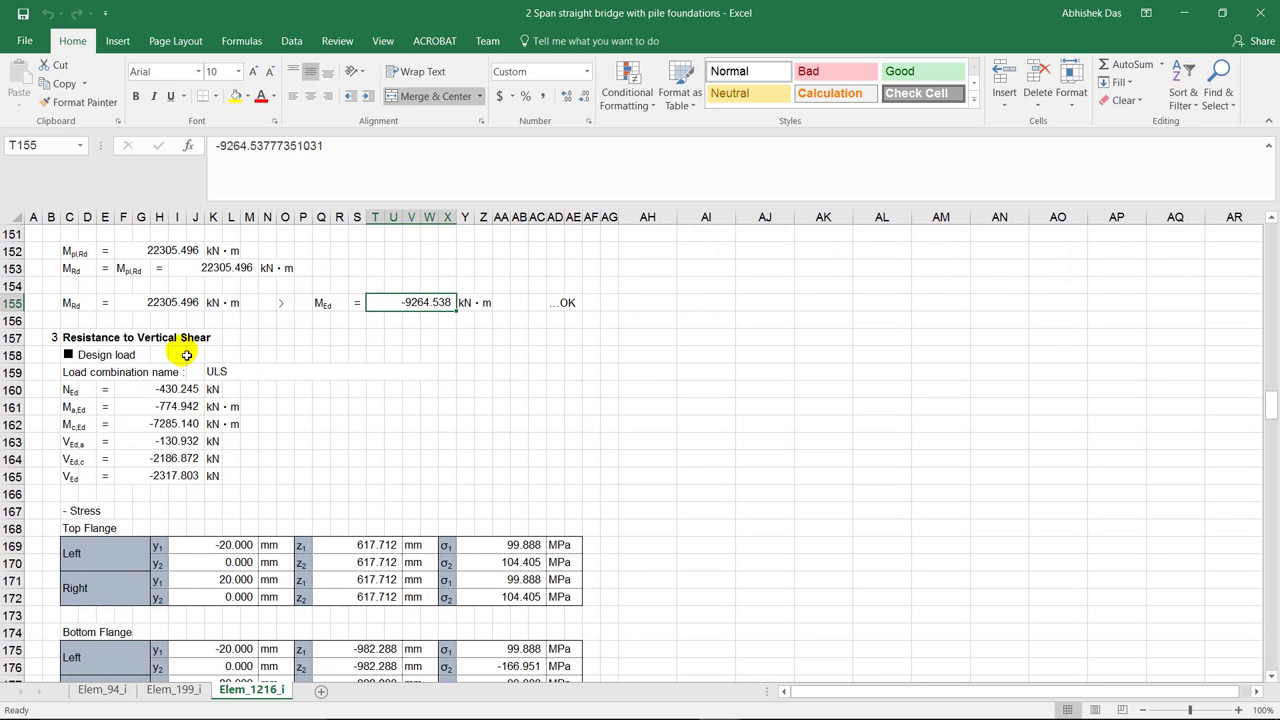
scroll(186, 355, "down", 10)
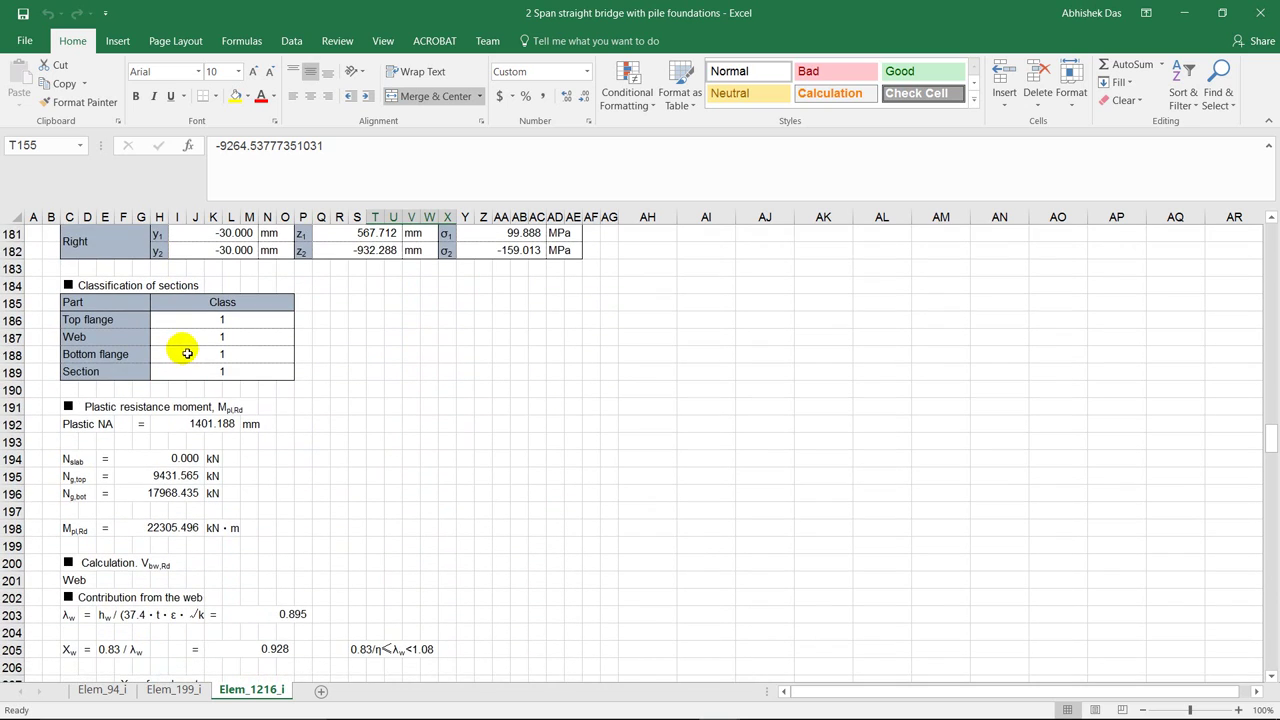
scroll(187, 354, "down", 4)
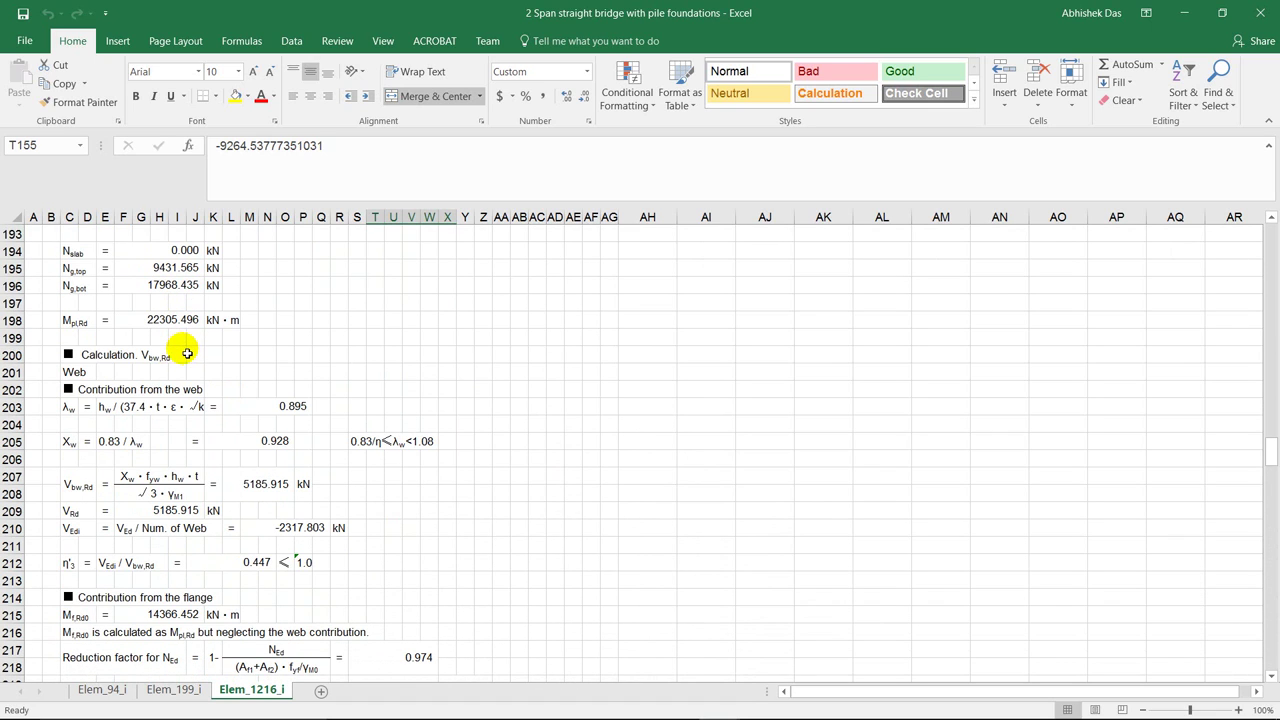
scroll(150, 390, "up", 2)
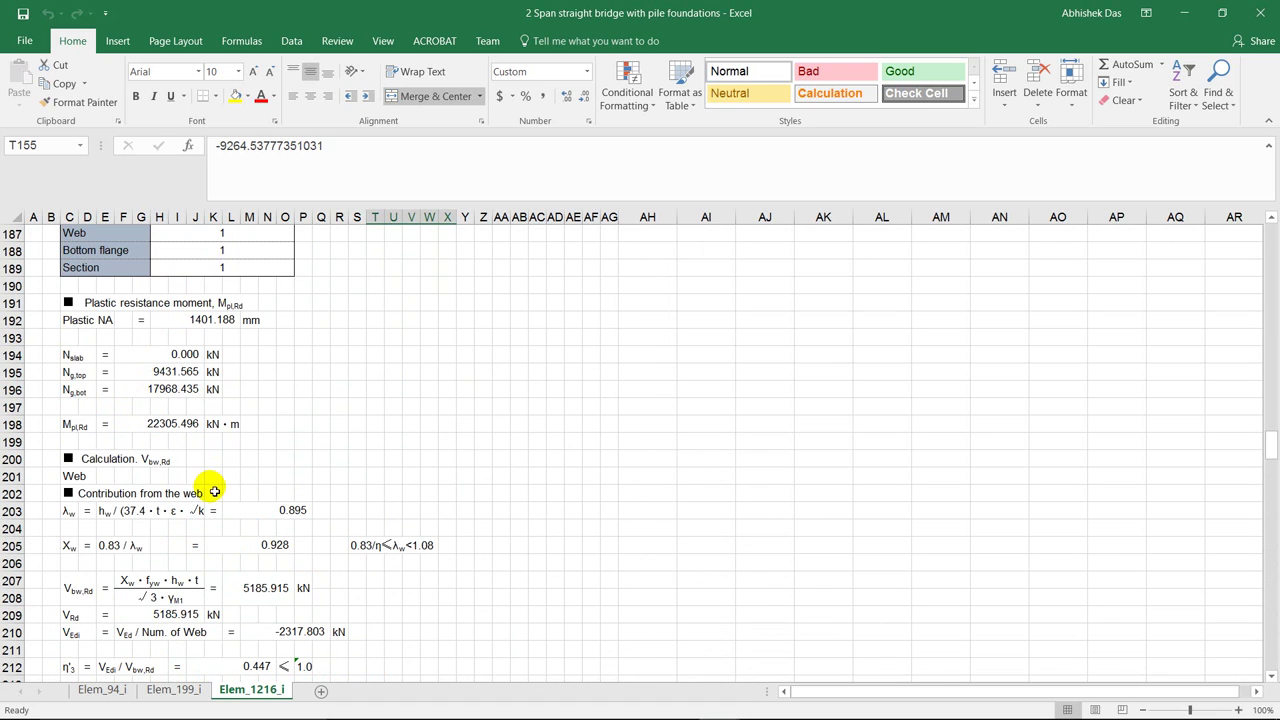
scroll(213, 489, "up", 3)
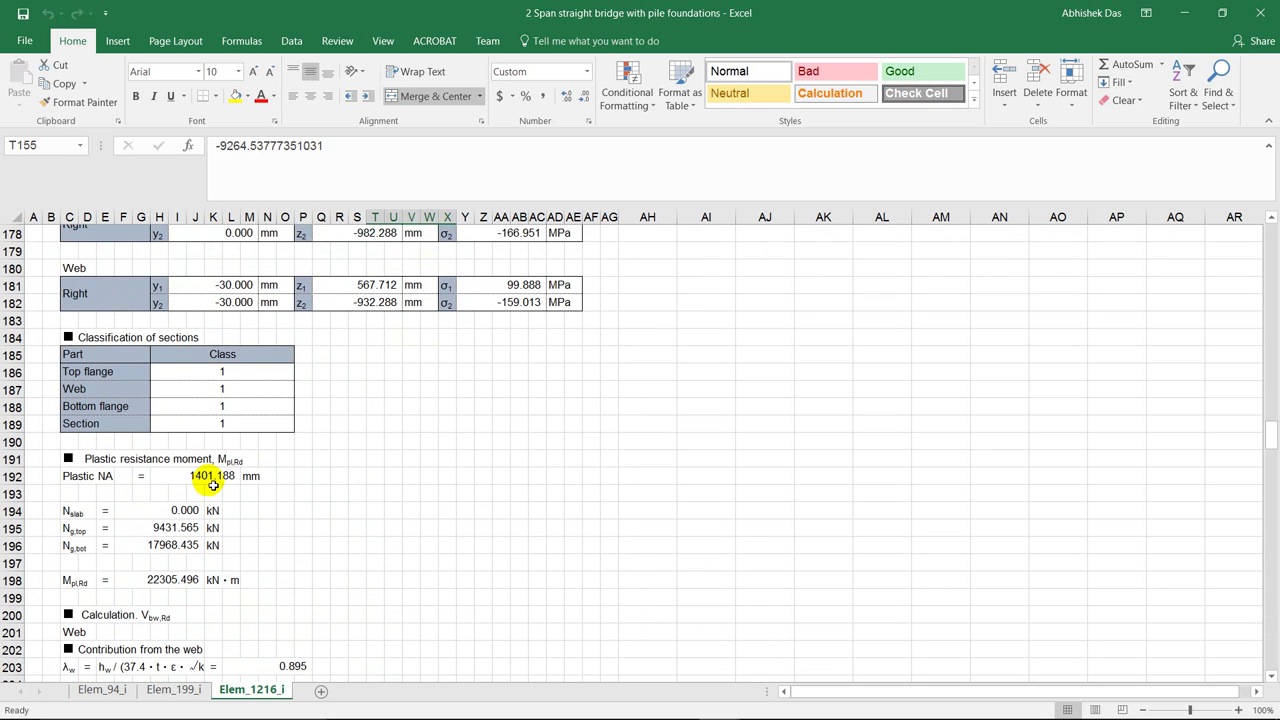
scroll(162, 550, "down", 4)
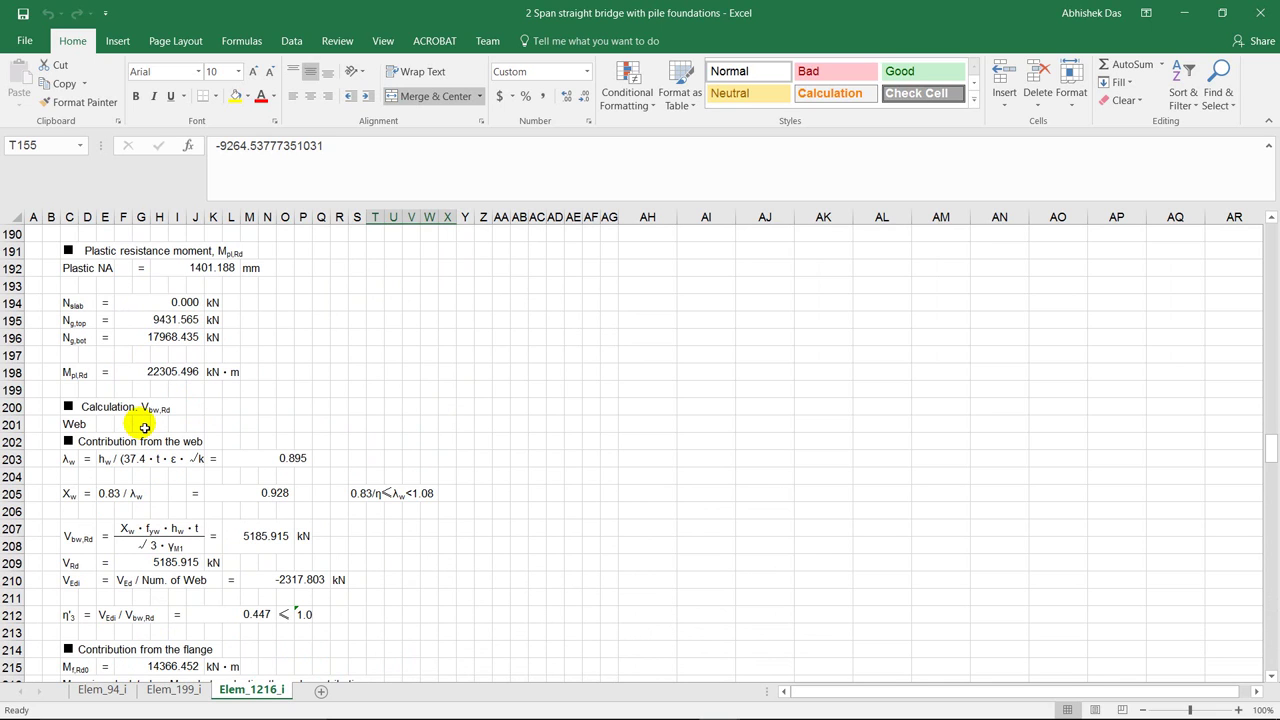
scroll(145, 428, "down", 2)
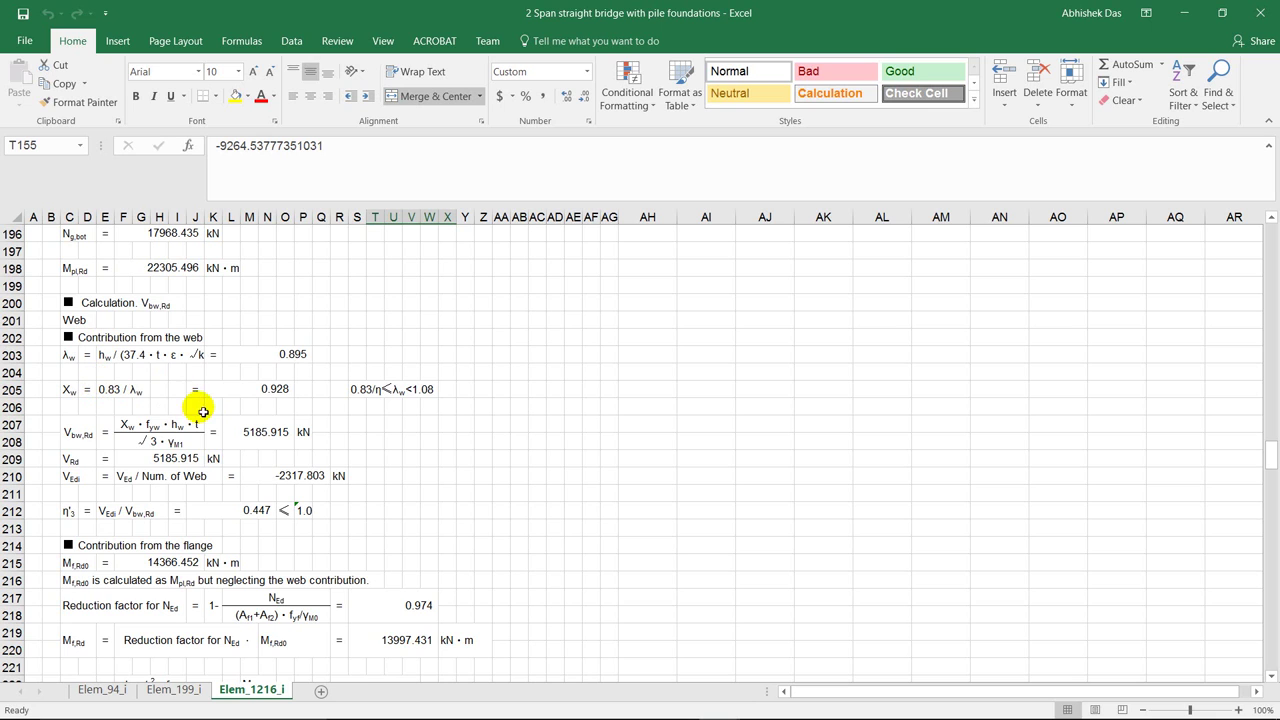
- Examine the flange contribution to shear, highlighting the reduction factor for NEd, and review the shear resistance check and M-V interaction note
scroll(207, 466, "down", 2)
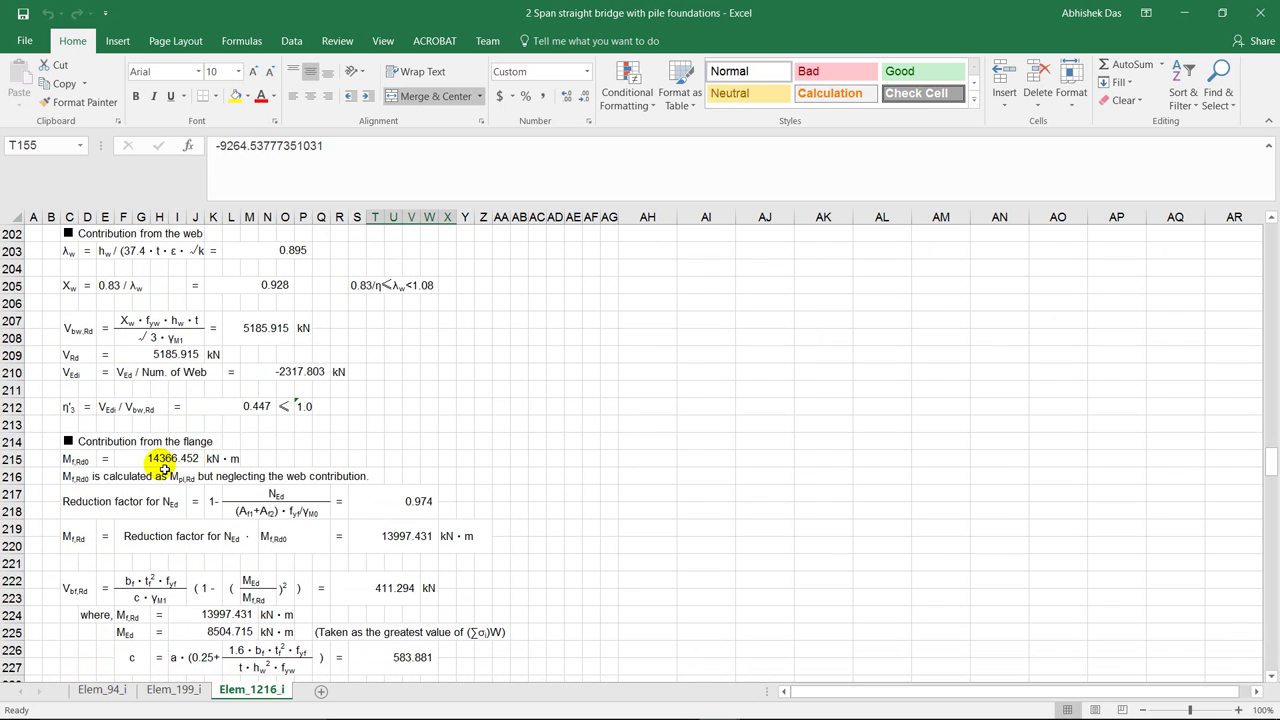
left_click_drag(165, 466, 371, 509)
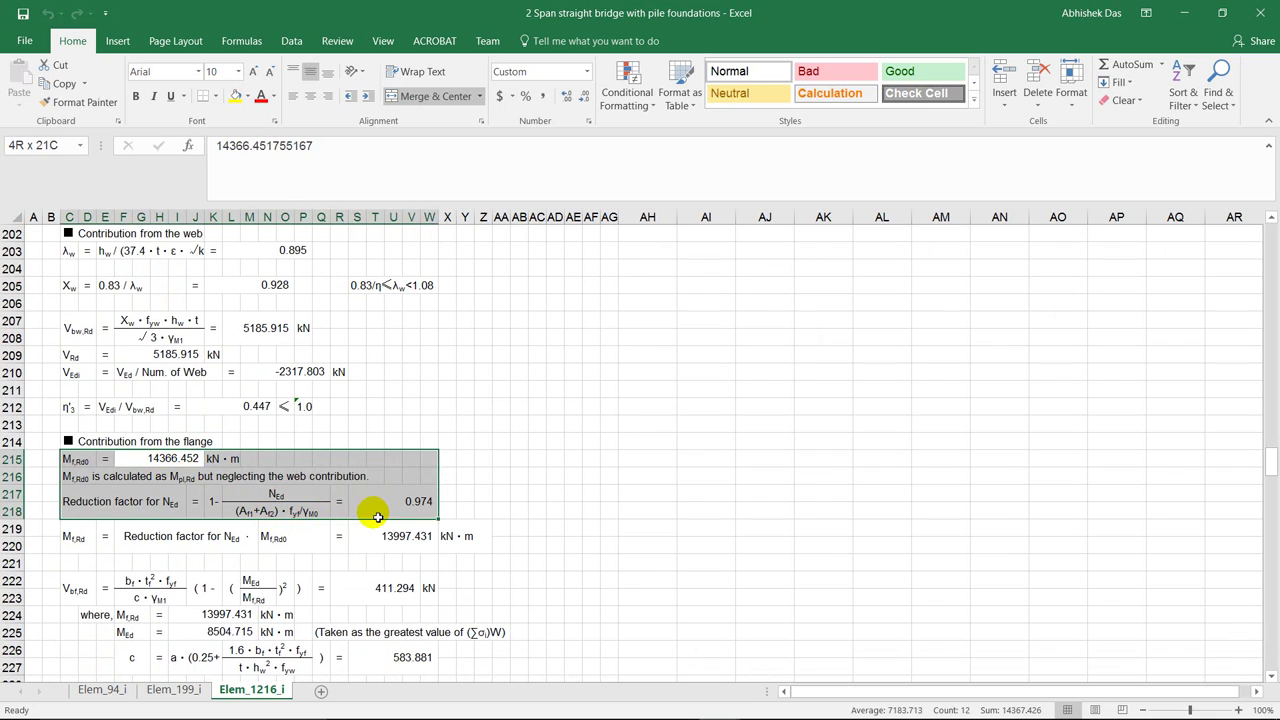
left_click_drag(109, 500, 325, 507)
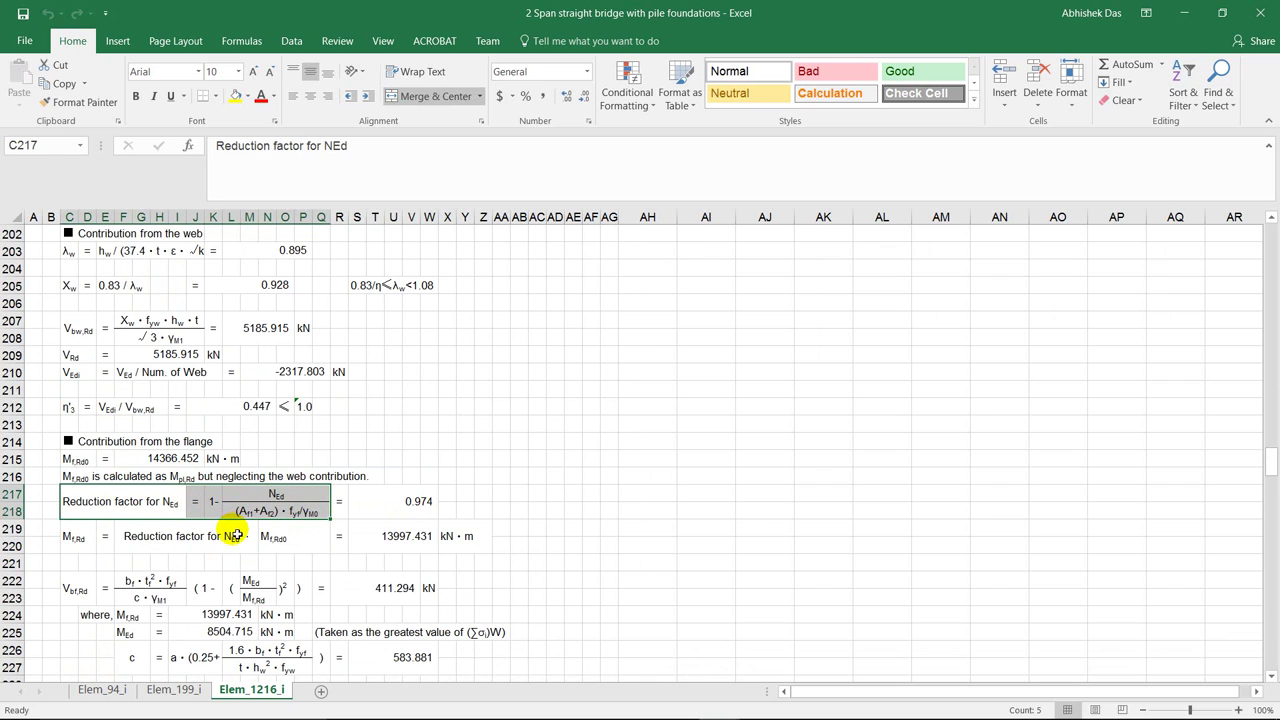
scroll(233, 533, "down", 5)
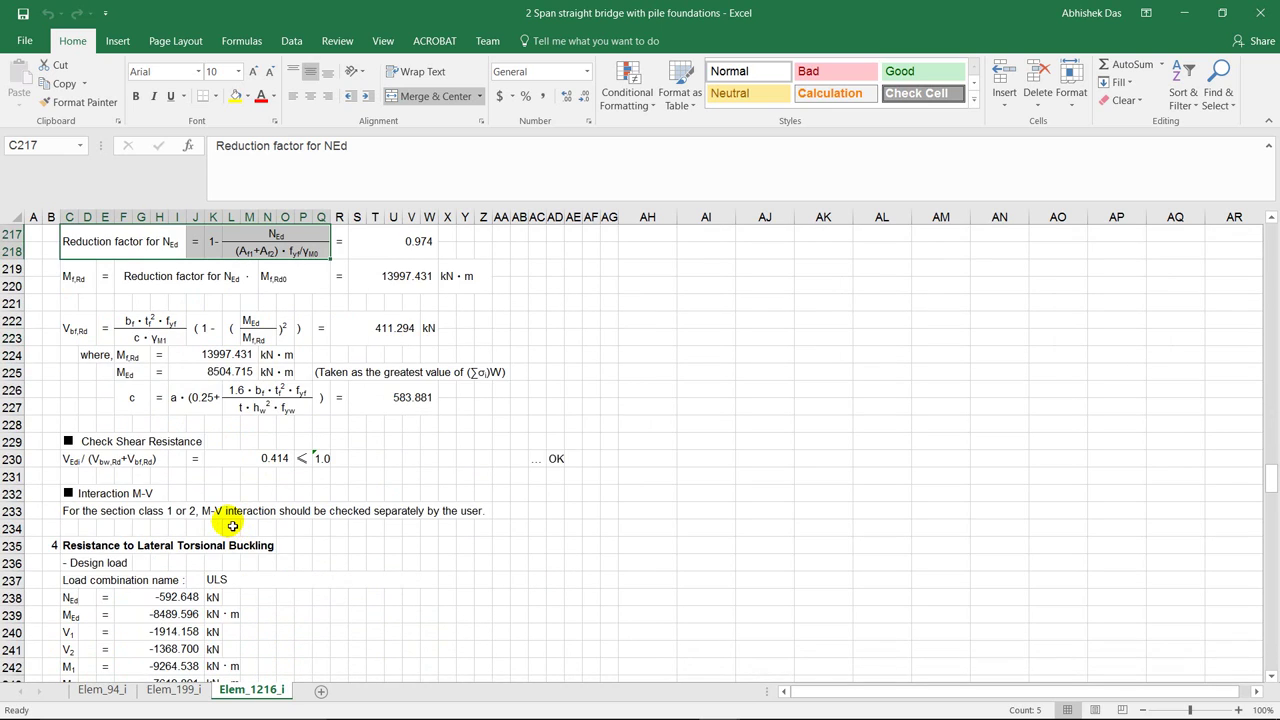
scroll(232, 526, "down", 1)
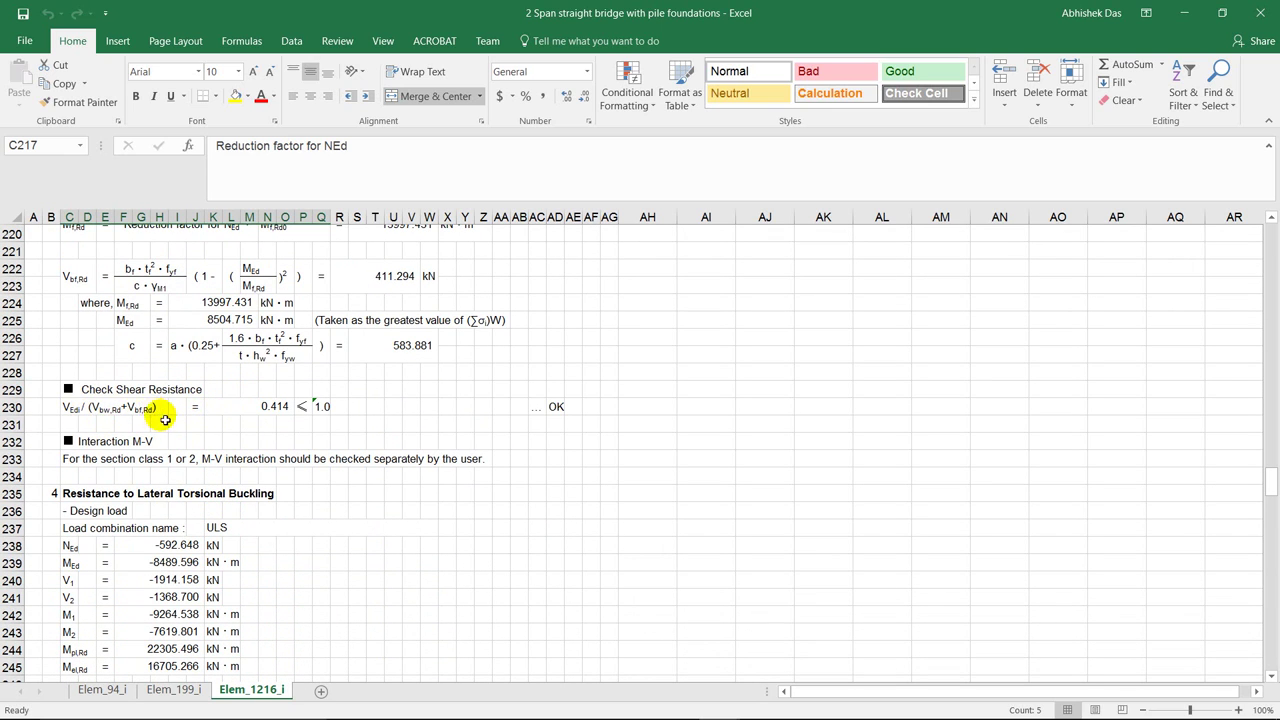
- Examine the Resistance to Lateral Torsional Buckling section, including design loads, the Mb,Rd and Nb,Rd calculations and the combined ratio
scroll(174, 441, "down", 5)
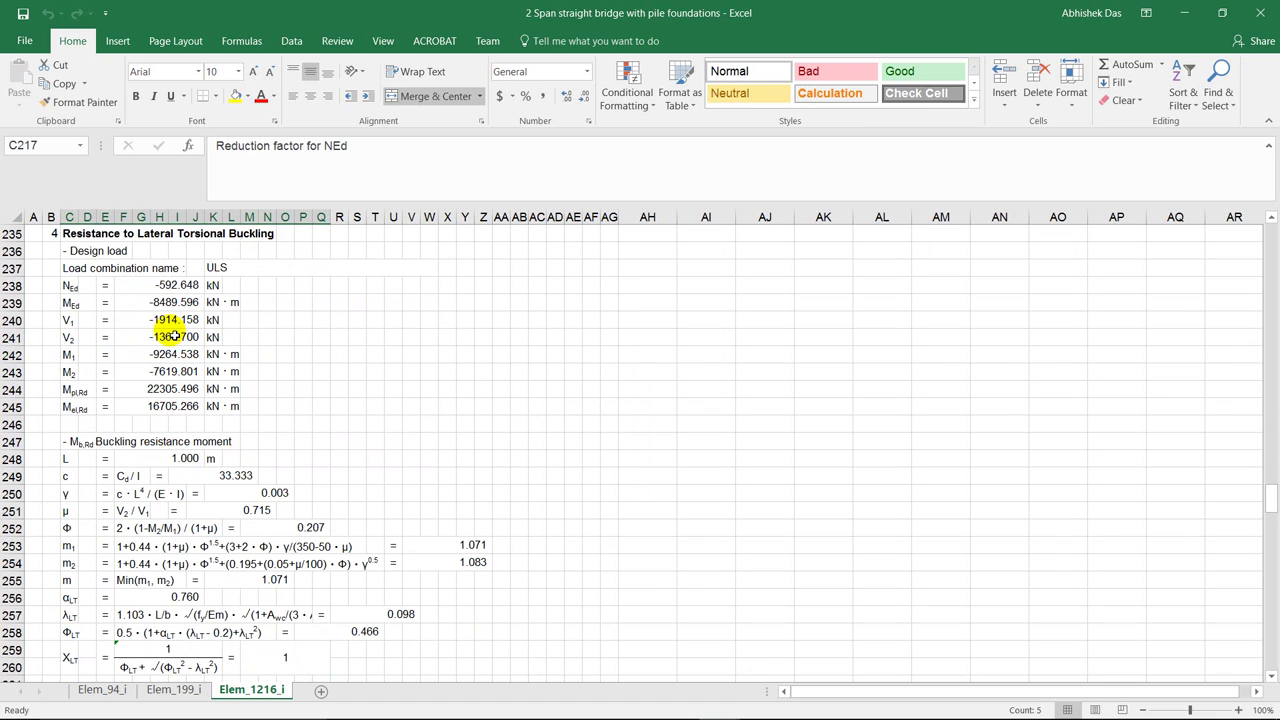
scroll(146, 481, "down", 3)
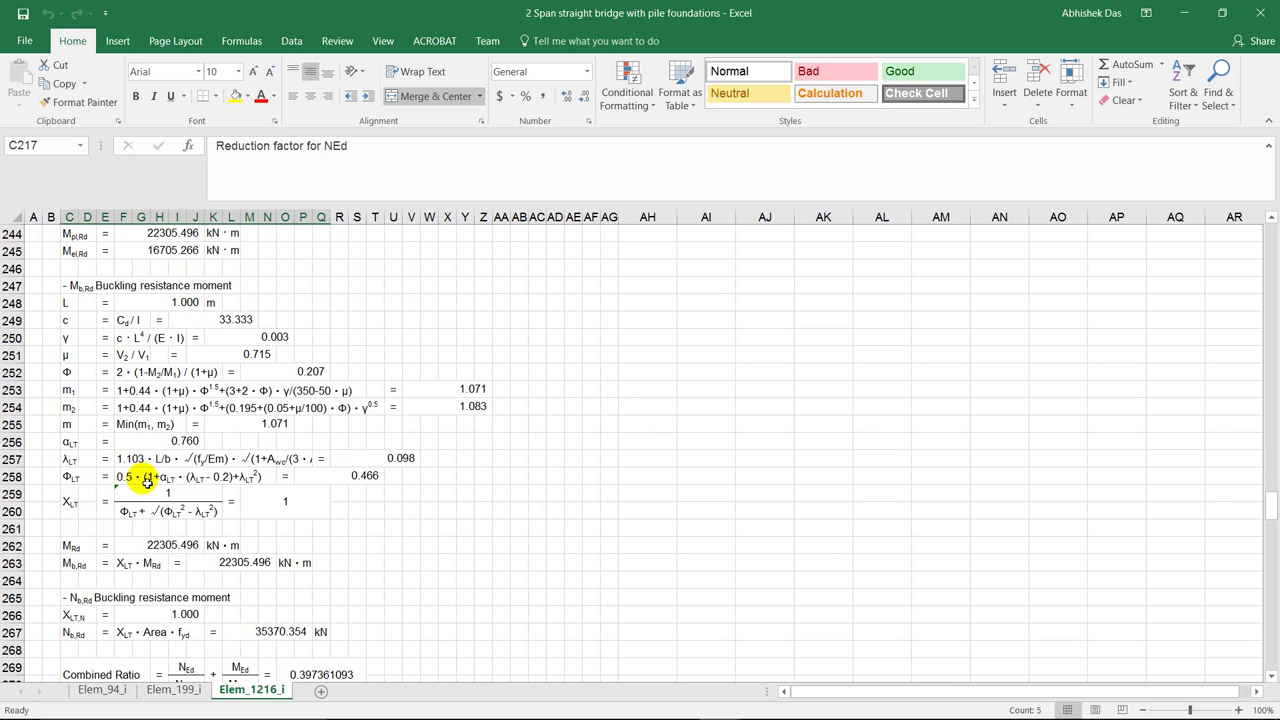
scroll(103, 480, "down", 4)
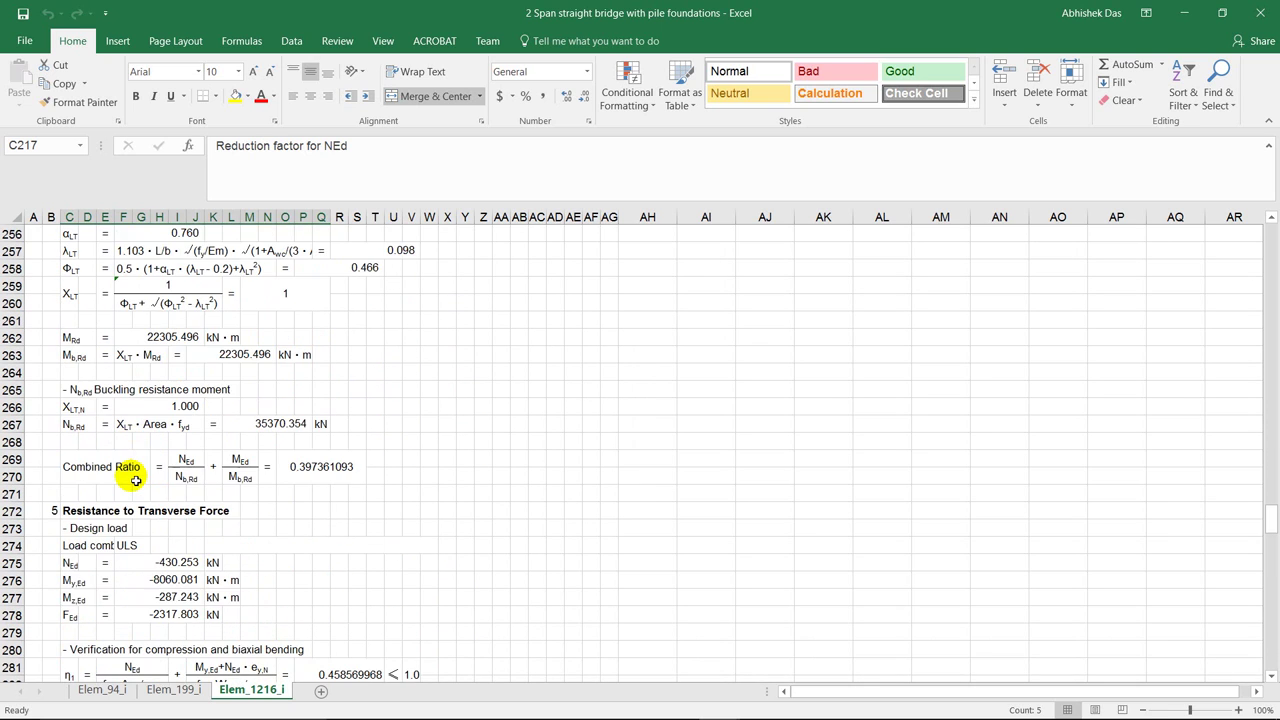
- Examine the Resistance to Transverse Force design loads and highlight the η1 verification for compression and biaxial bending
scroll(136, 480, "down", 3)
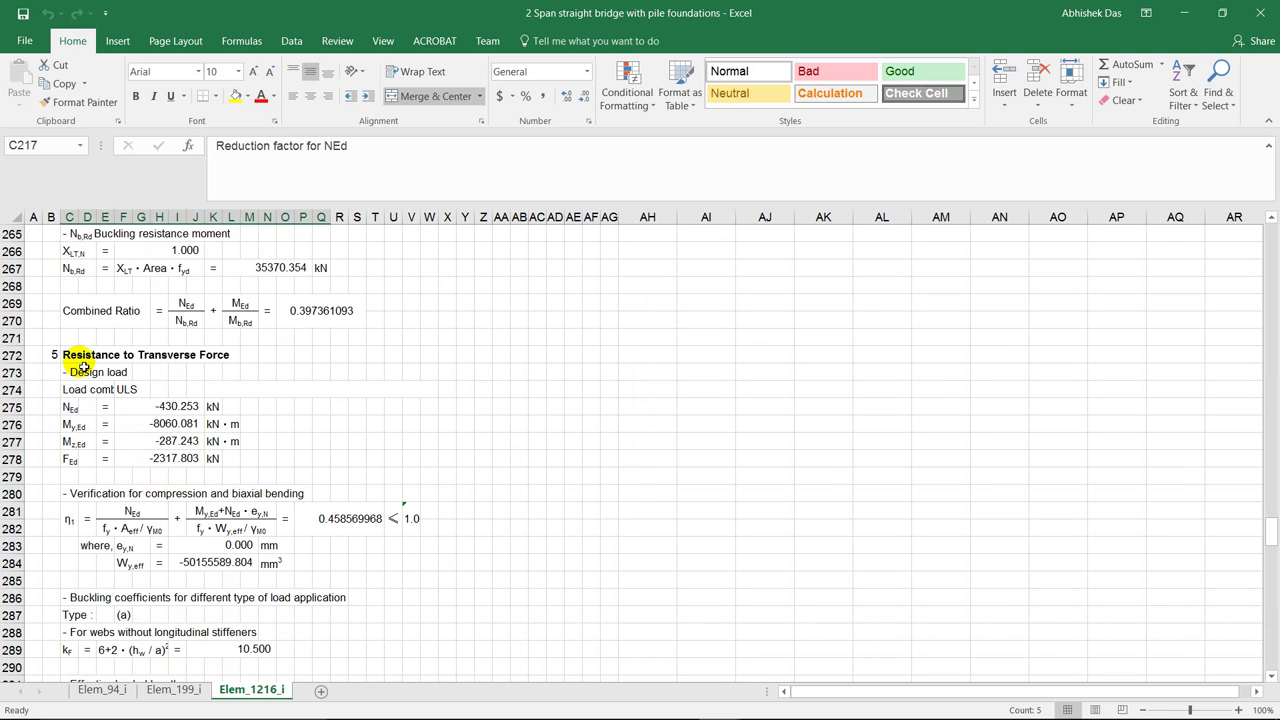
scroll(126, 402, "down", 3)
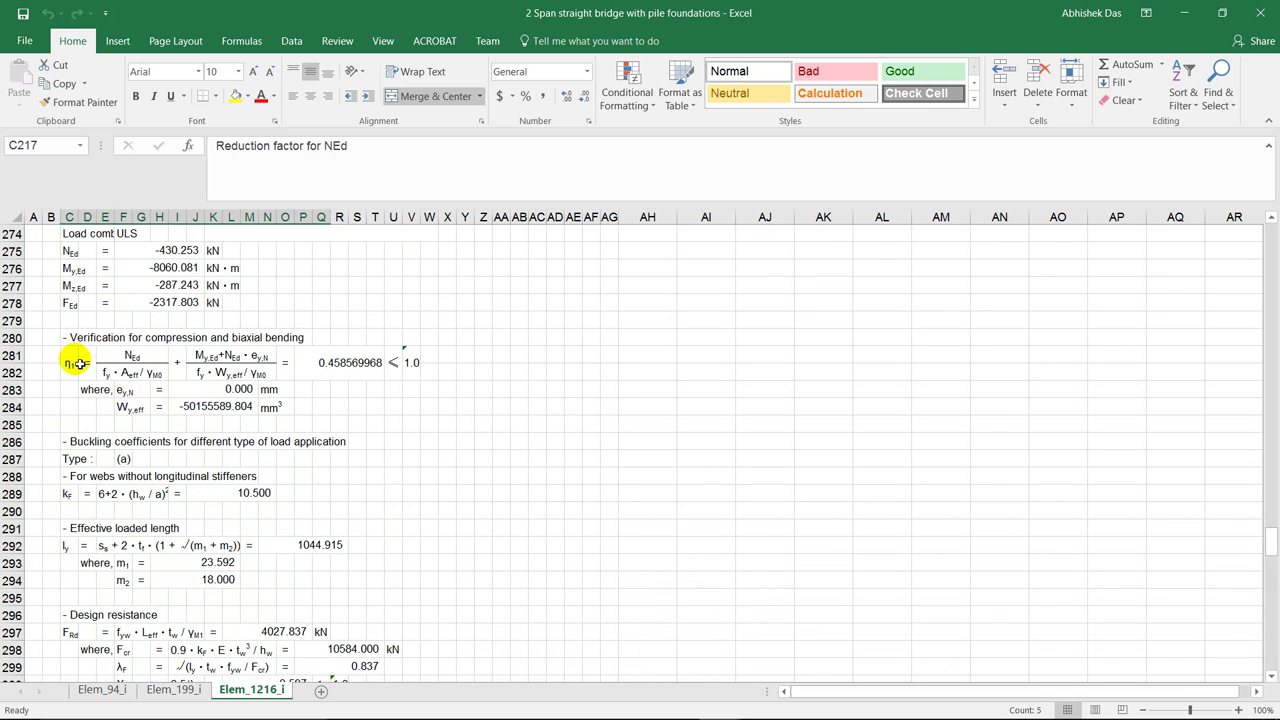
left_click_drag(88, 340, 294, 333)
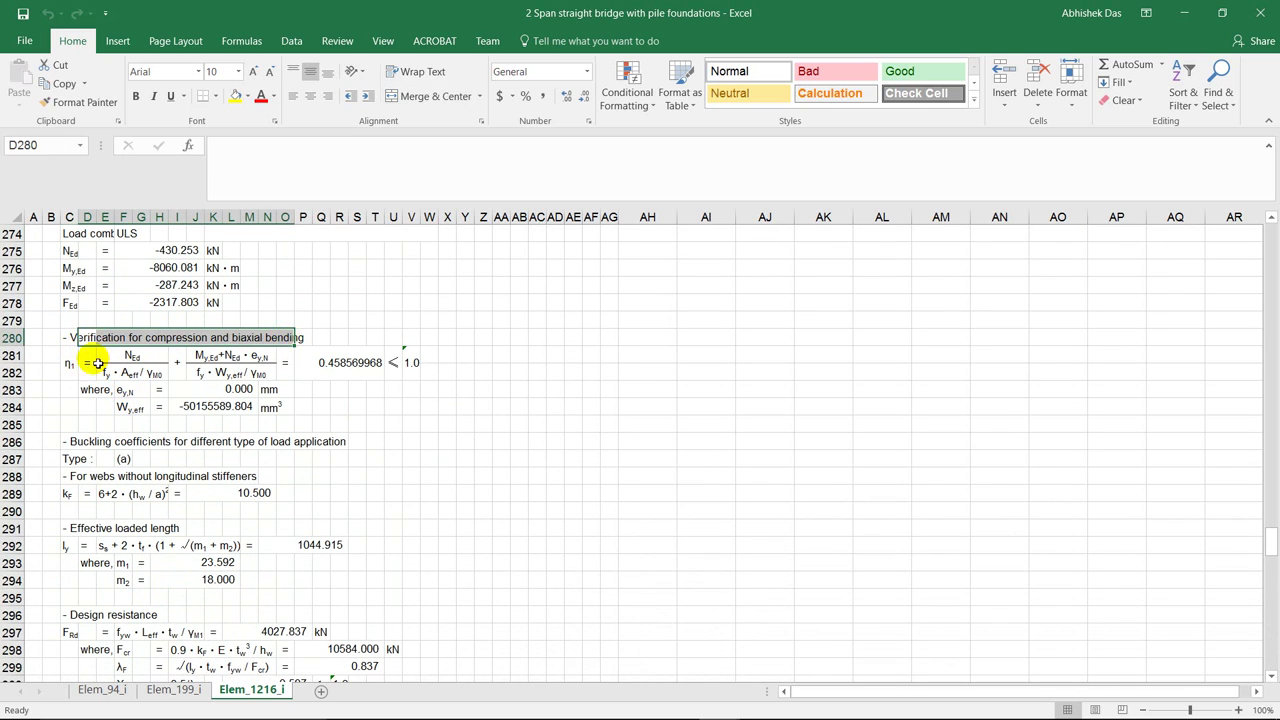
left_click(70, 365)
left_click_drag(70, 365, 394, 362)
- Check the load application type for the buckling coefficients, and review the effective loaded length, design resistance and transverse force verification
scroll(300, 410, "down", 2)
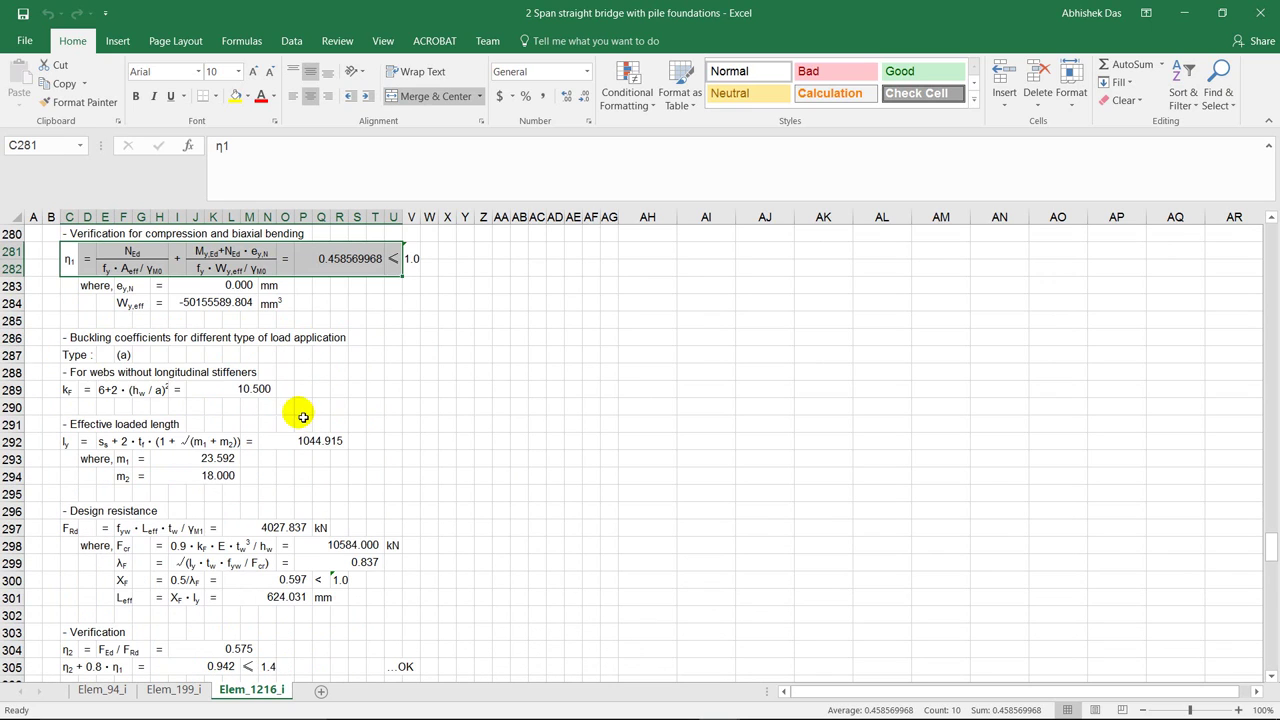
left_click(87, 357)
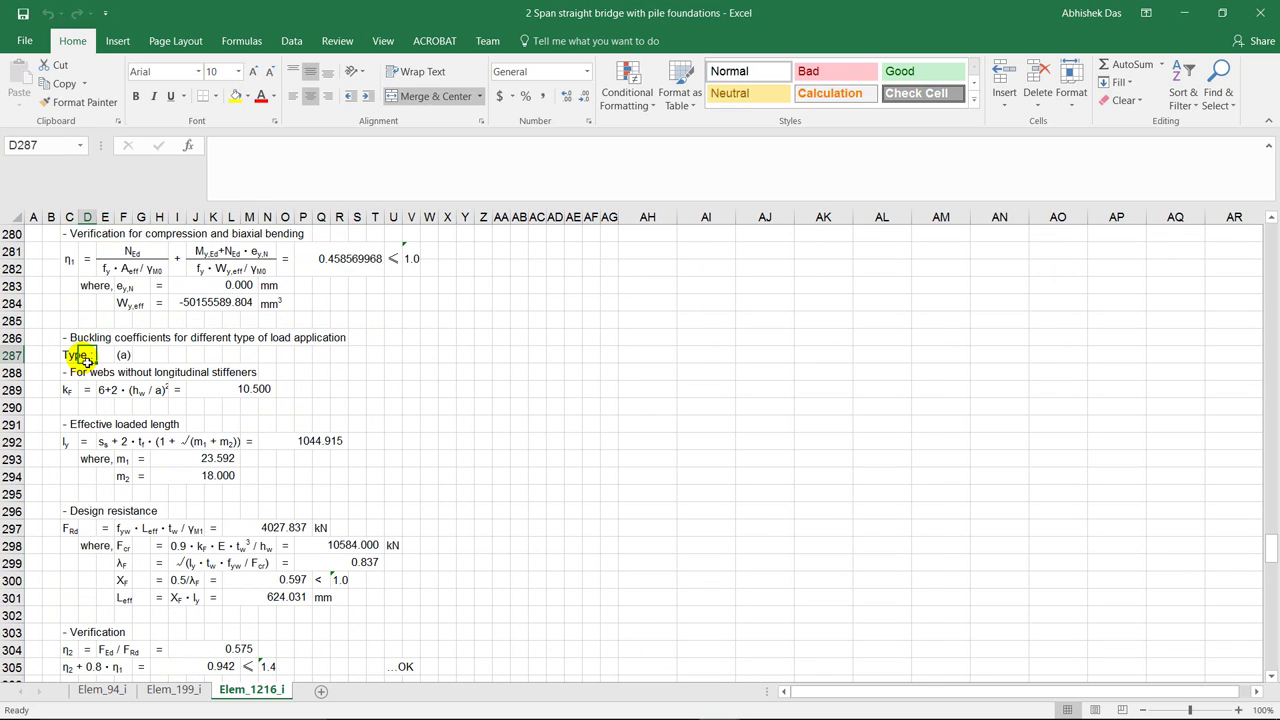
left_click_drag(76, 356, 165, 356)
left_click(127, 360)
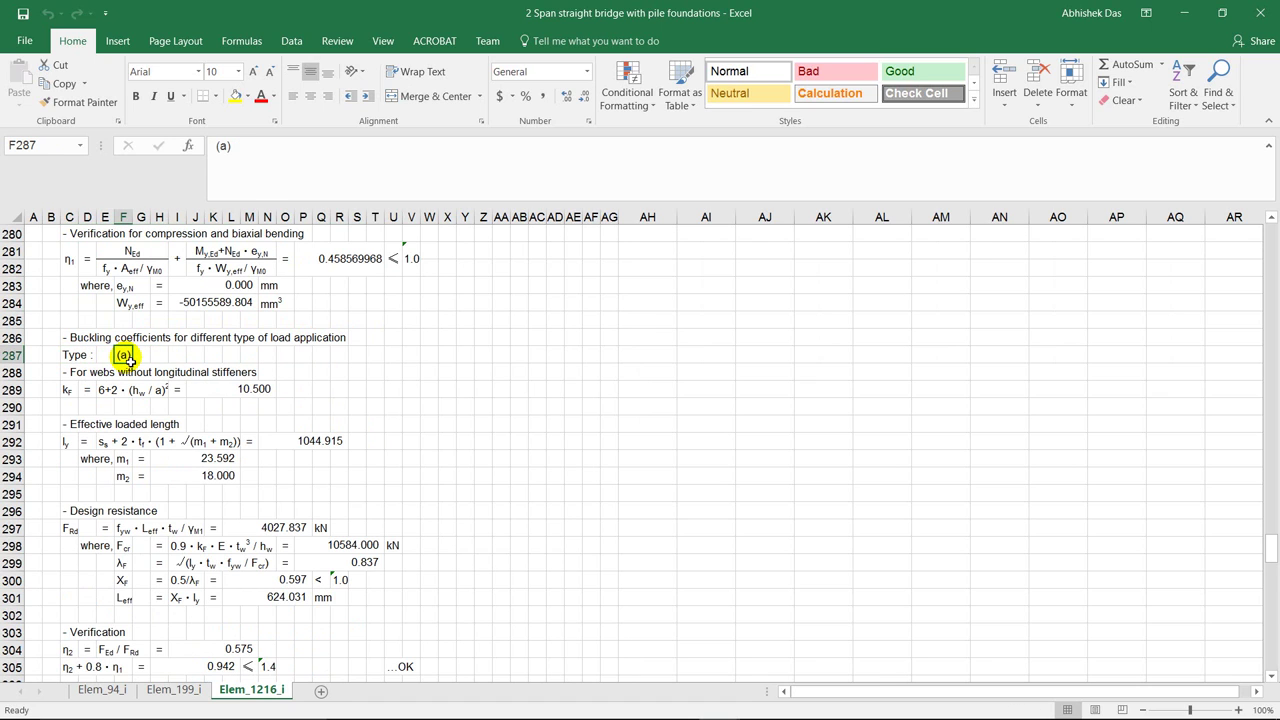
scroll(134, 371, "down", 5)
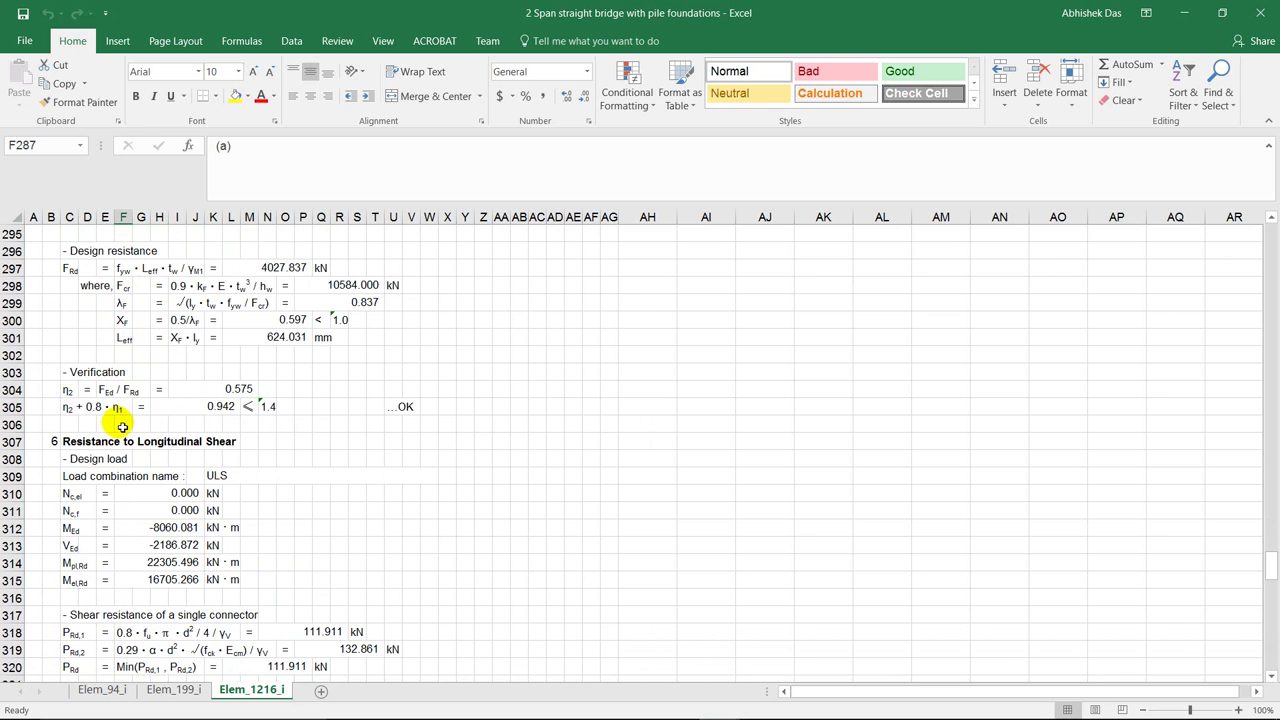
- Examine the Resistance to Longitudinal Shear section, including design loads, single connector shear resistance, stud data and verification
scroll(122, 426, "down", 2)
scroll(170, 375, "down", 2)
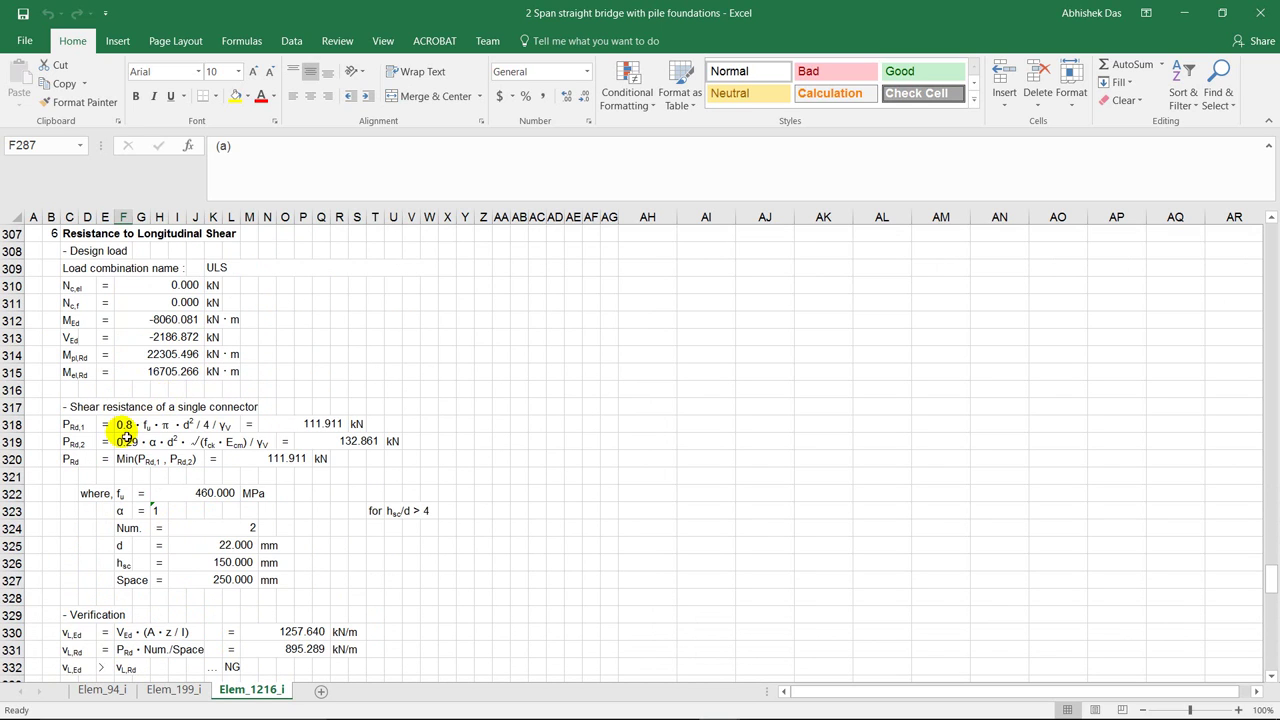
scroll(180, 460, "down", 1)
scroll(185, 462, "down", 1)
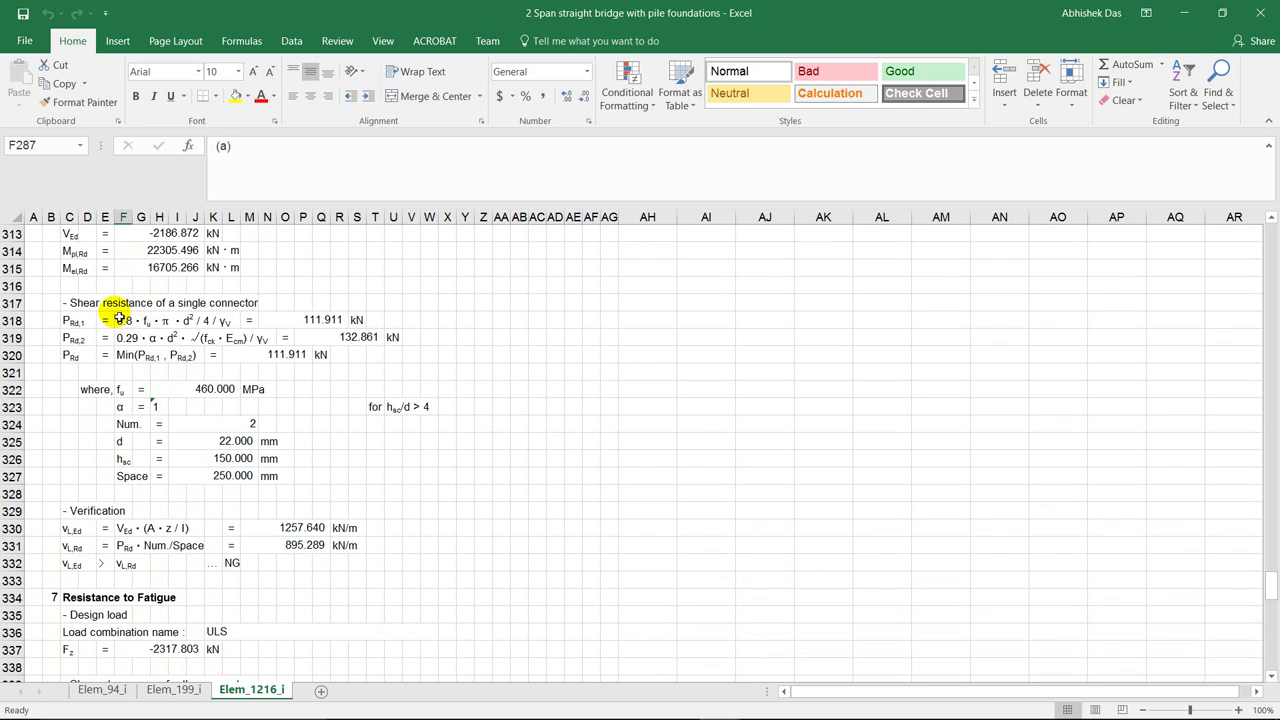
scroll(125, 340, "down", 1)
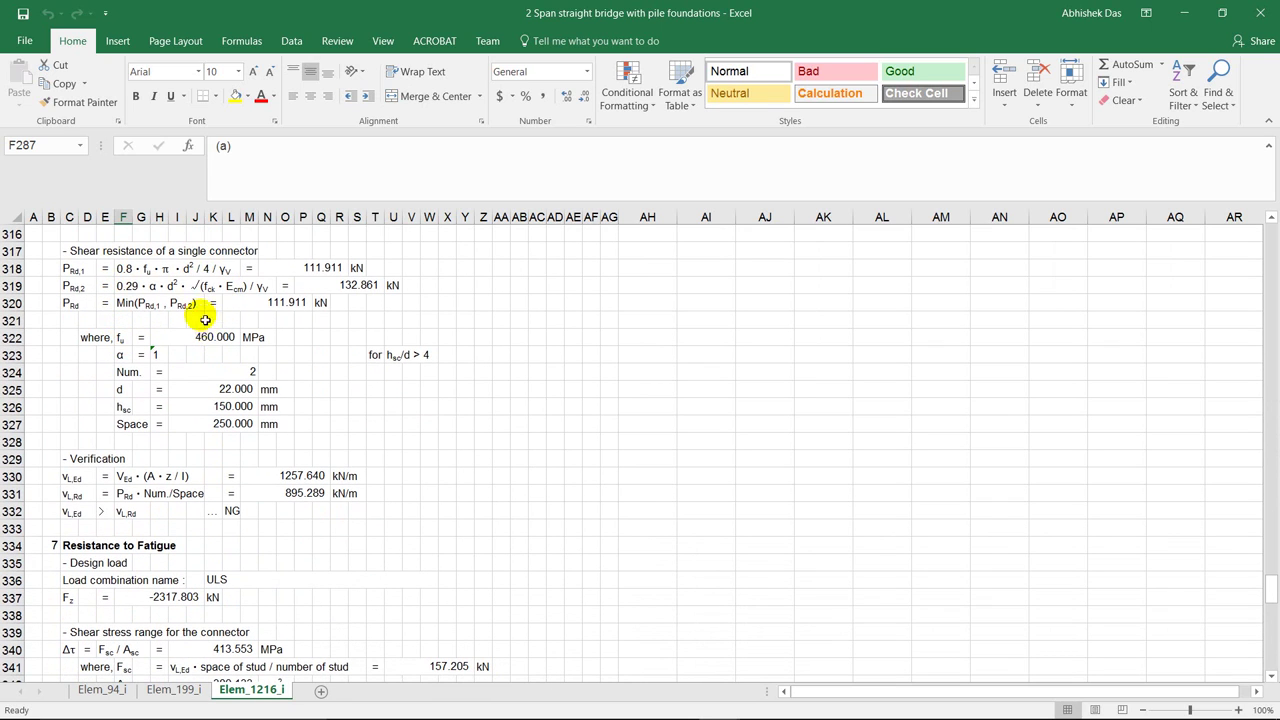
- Examine the Resistance to Fatigue section, including the connector shear stress range, damage equivalent factors and verification
scroll(206, 500, "down", 5)
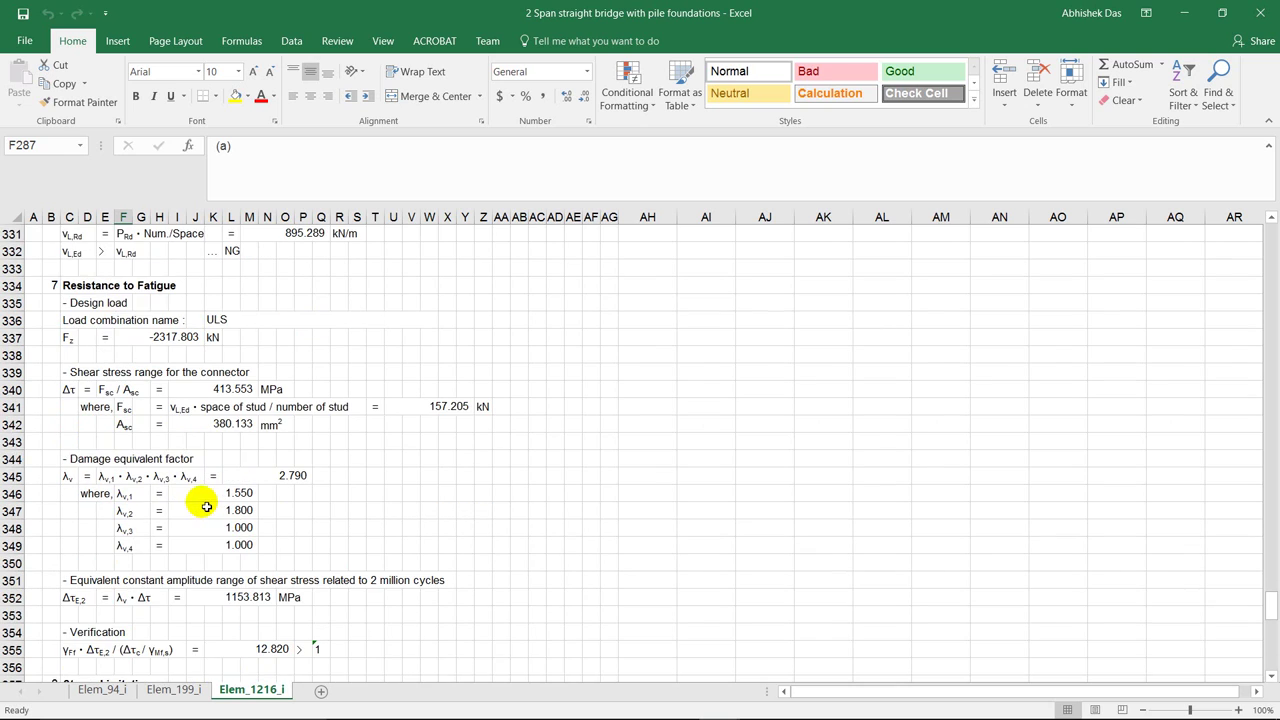
scroll(195, 460, "down", 3)
scroll(140, 340, "up", 2)
scroll(165, 475, "down", 1)
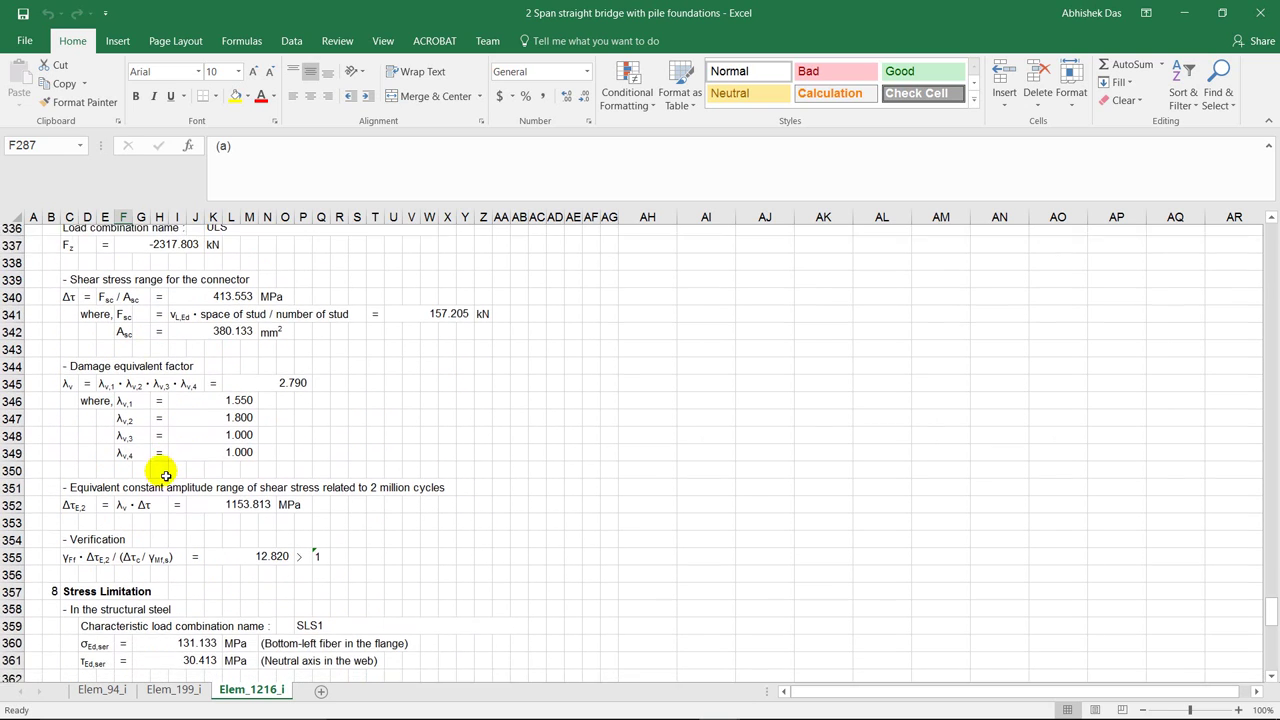
- Examine the Stress Limitation checks for steel, slab concrete and reinforcement, and the Longitudinal Shear for SLS verification
scroll(160, 470, "down", 5)
scroll(209, 510, "down", 10)
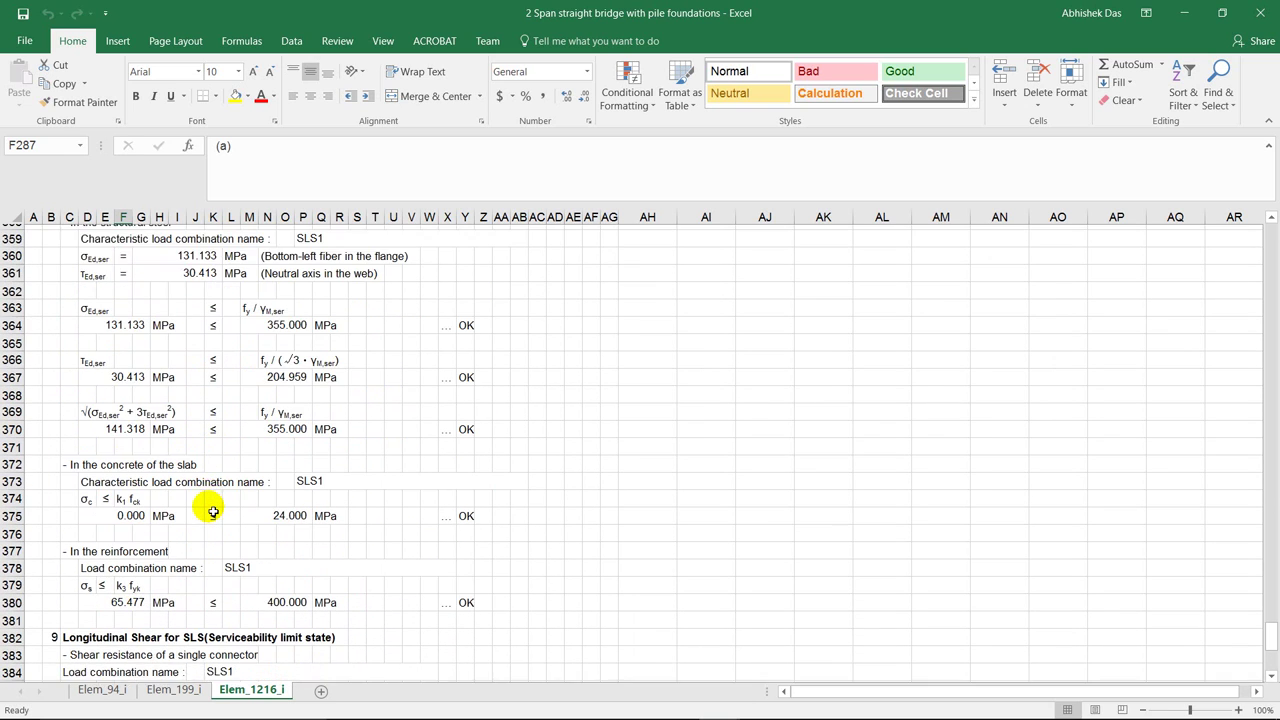
scroll(213, 511, "down", 2)
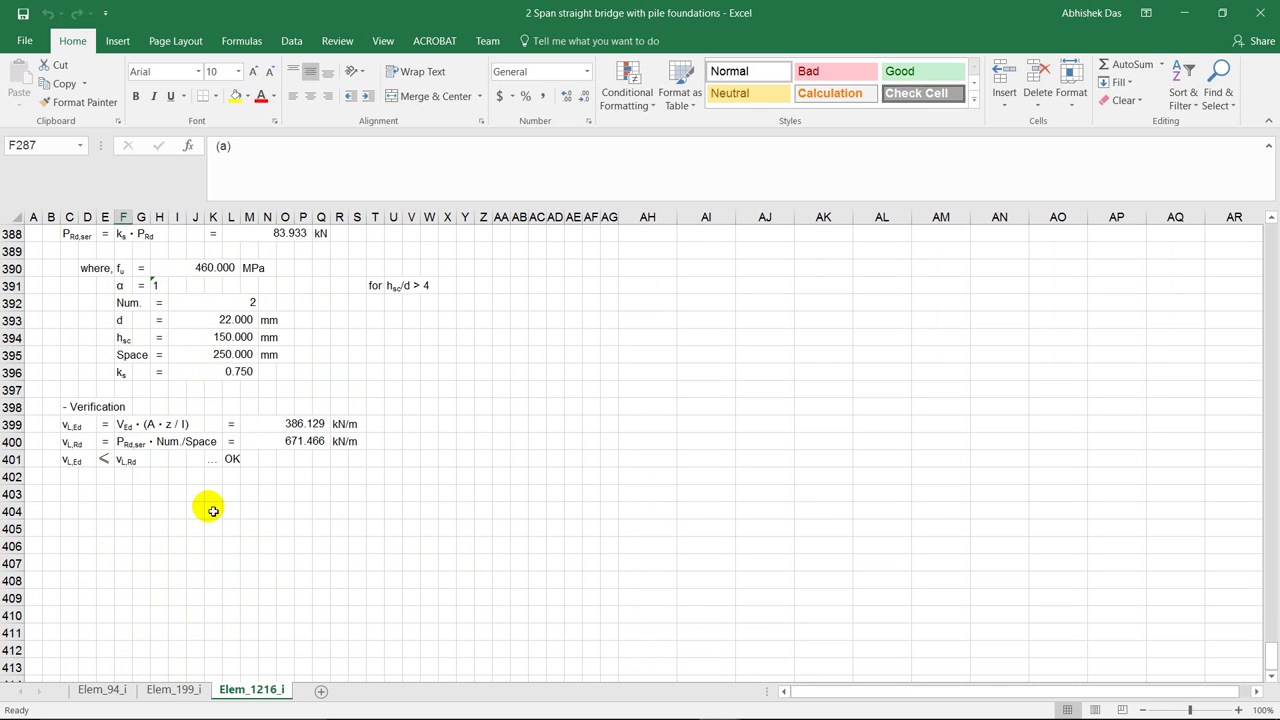
- Switch to the Elem_94_i sheet and examine its design conditions, section stiffness, and positive-moment design loads and stresses
left_click(104, 690)
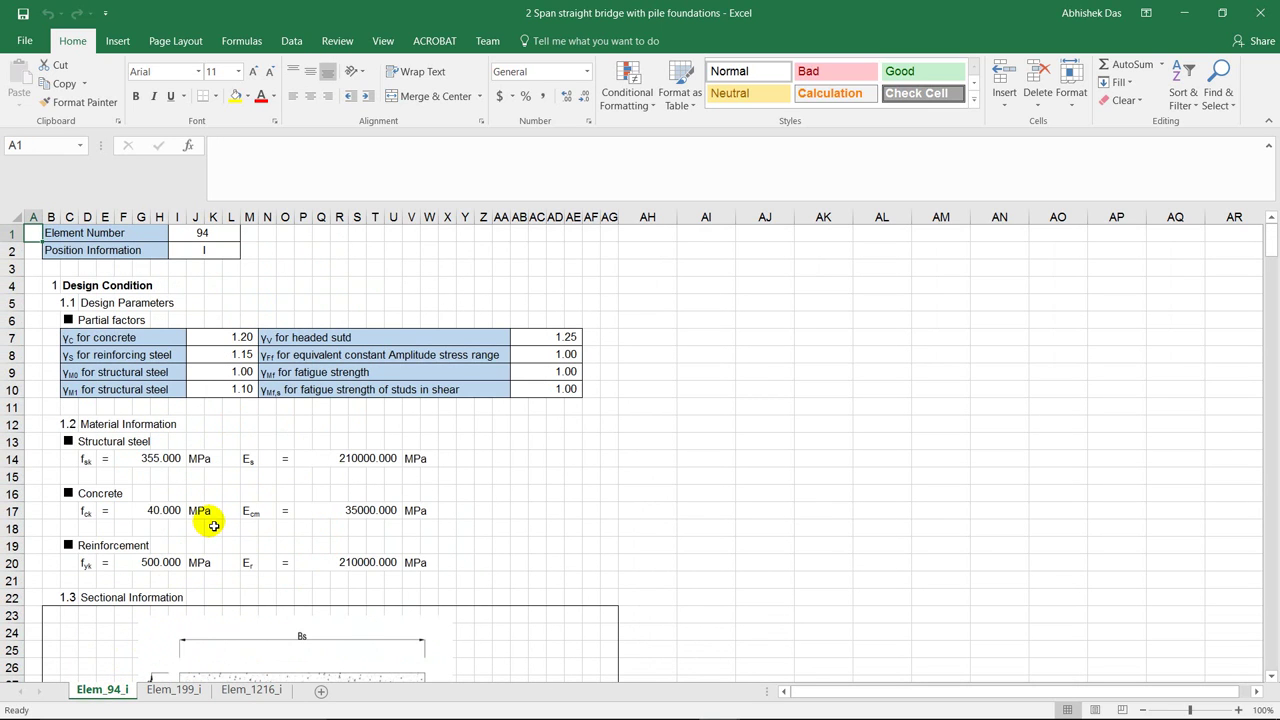
scroll(213, 526, "down", 16)
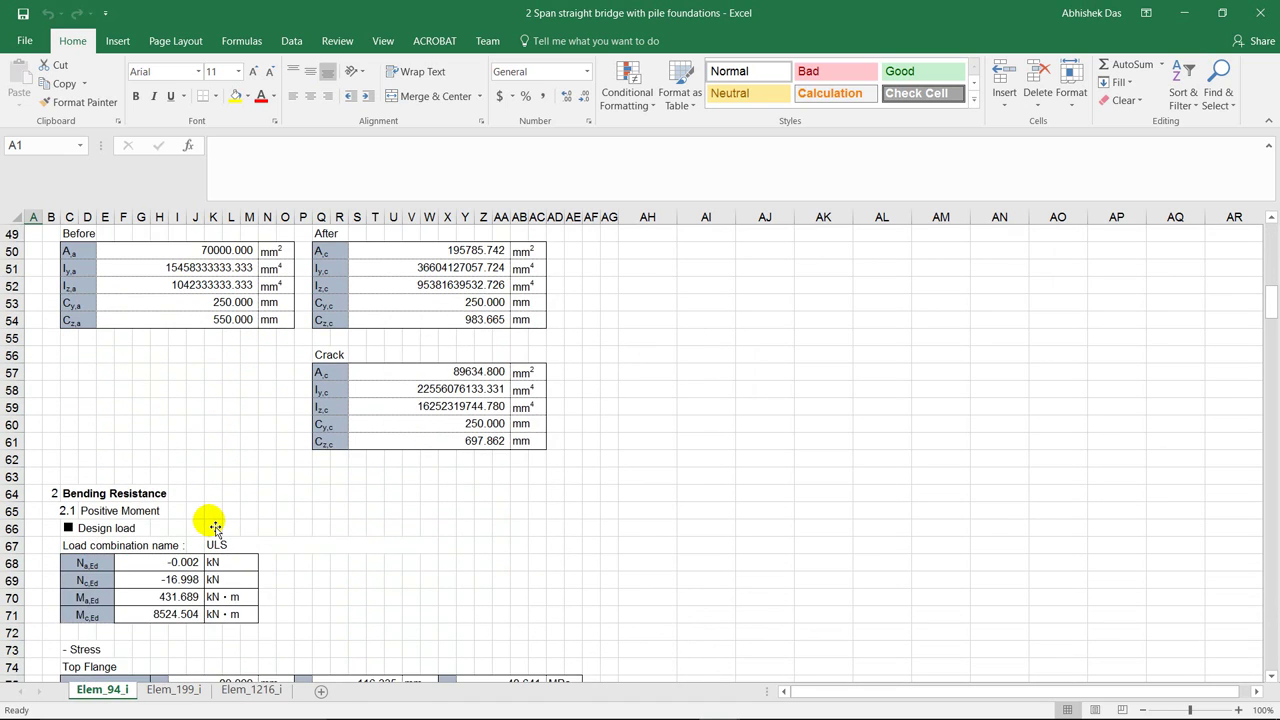
scroll(215, 527, "down", 1)
scroll(150, 459, "down", 12)
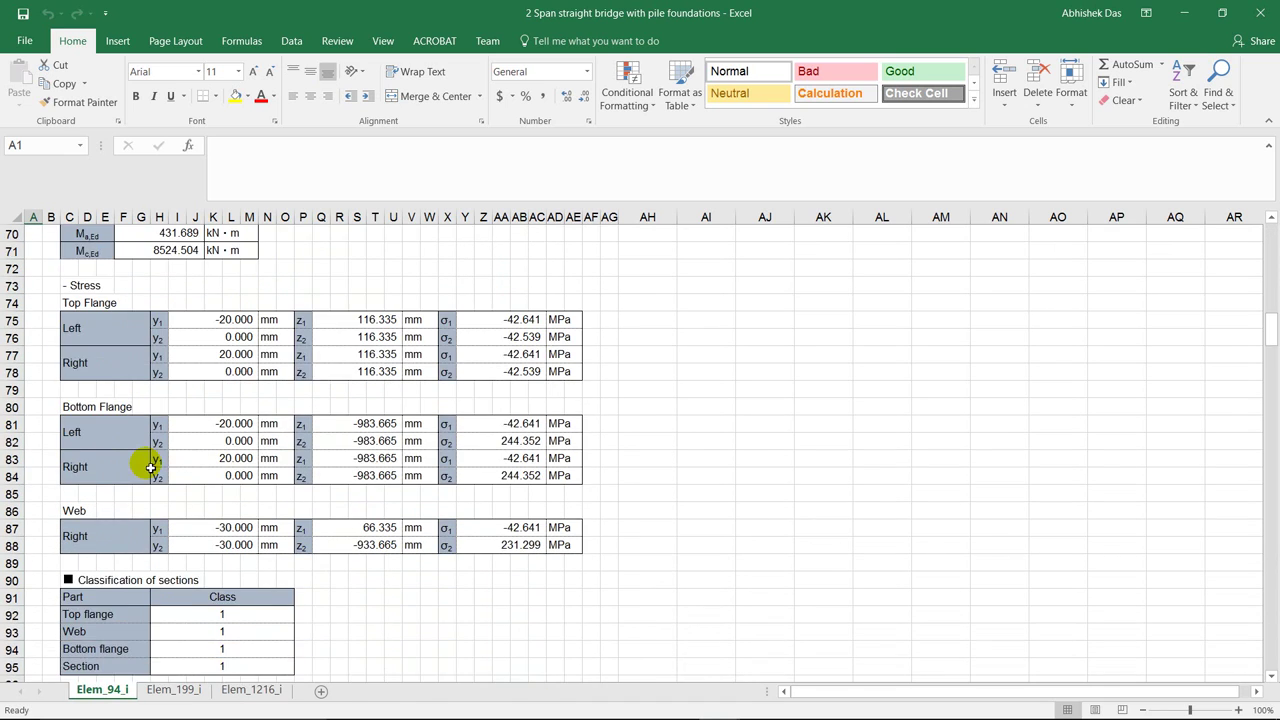
- Examine element 94's bending resistance, section classification, plastic resistance moments and lateral-torsional buckling calculations down to Resistance to Longitudinal Shear
scroll(150, 468, "down", 6)
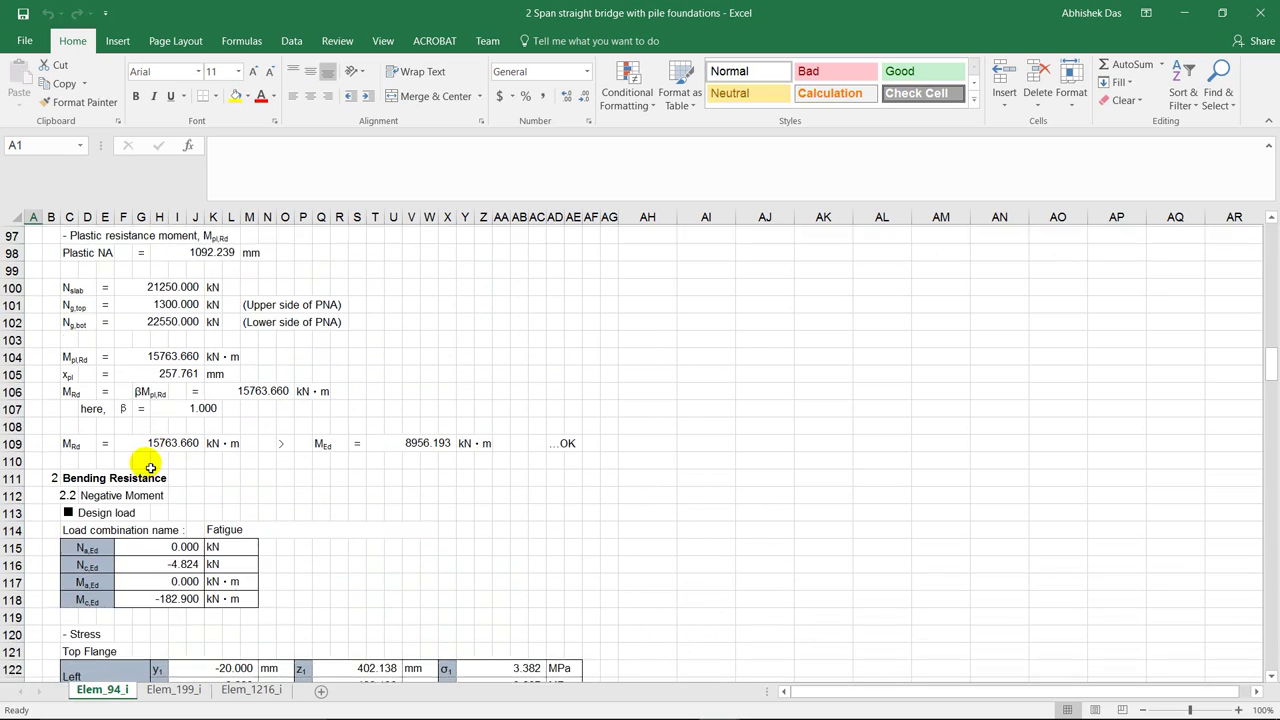
scroll(150, 468, "down", 13)
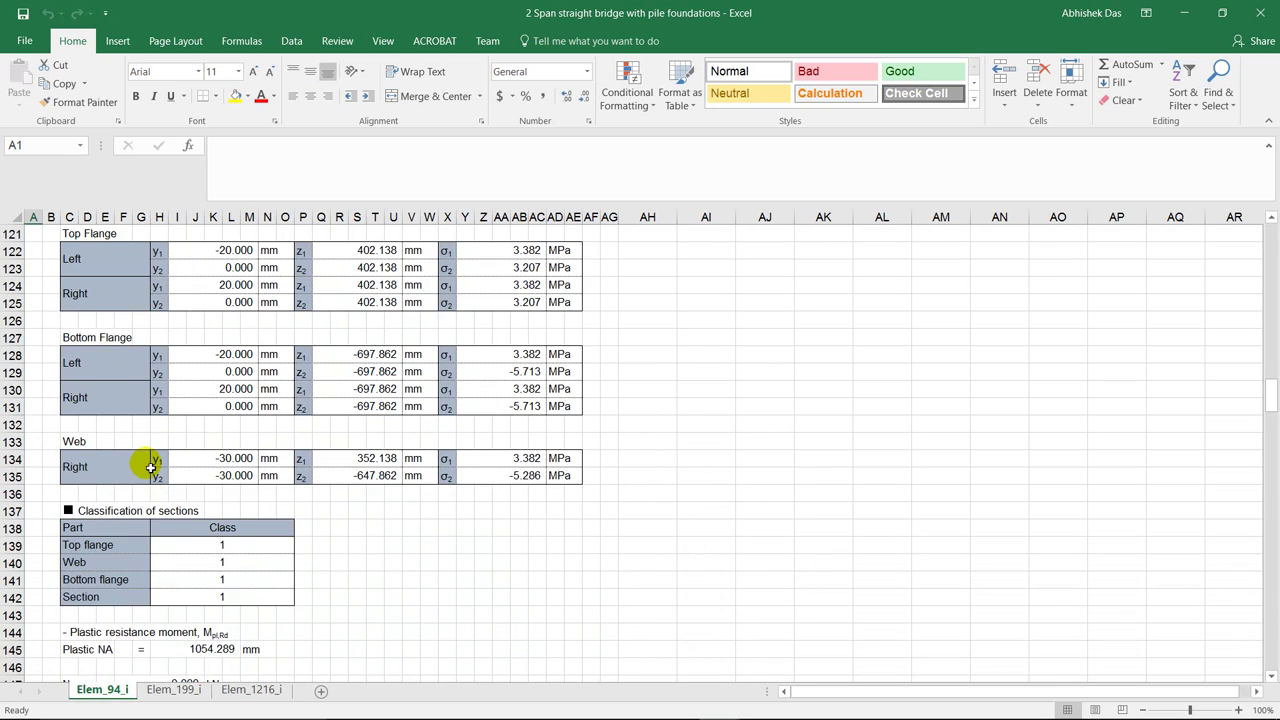
scroll(150, 468, "down", 17)
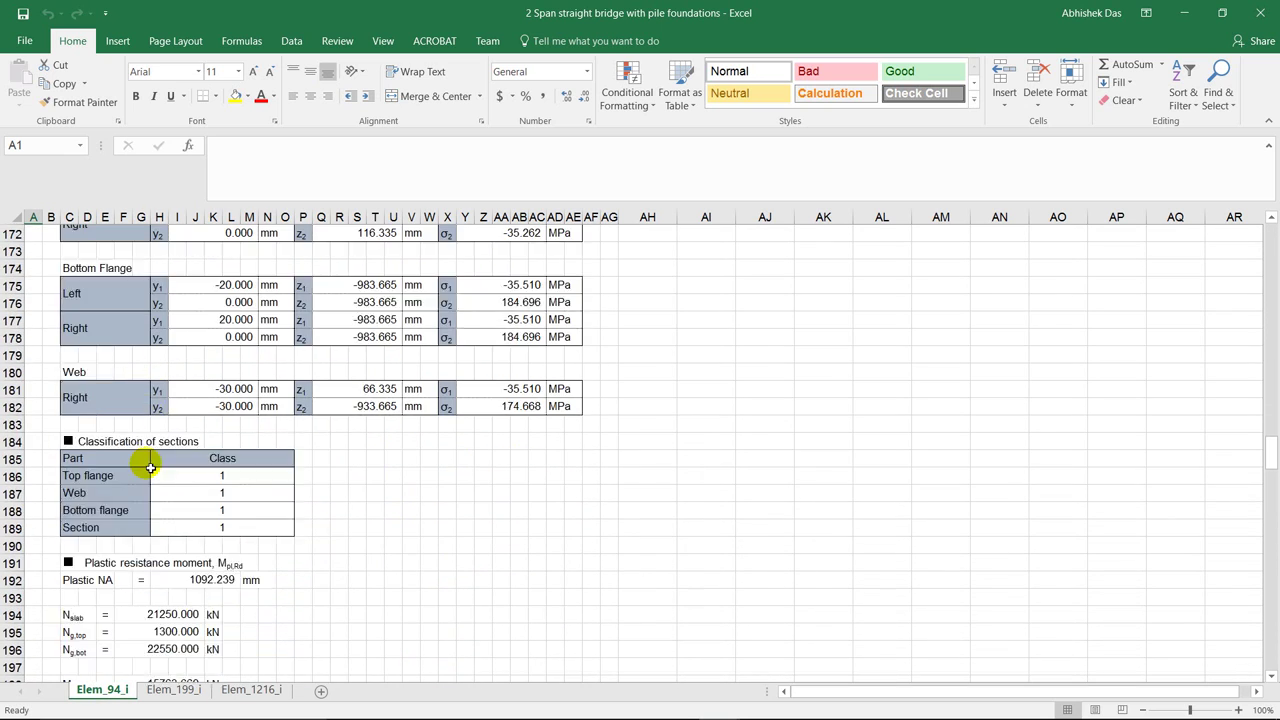
scroll(145, 463, "down", 11)
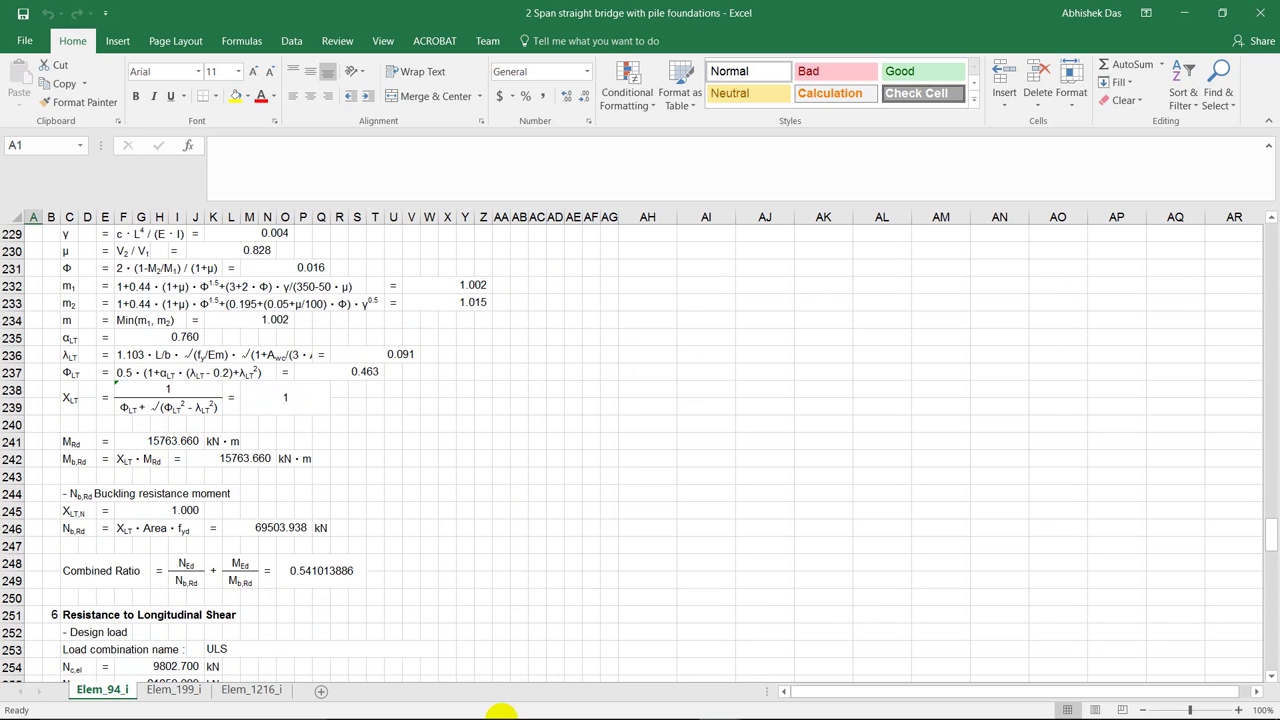
- Switch to the Bridge 19 Duck Creek Grillage Model-Final workbook and examine element 217's design conditions, sectional information and section stiffness
mouse_move(500, 712)
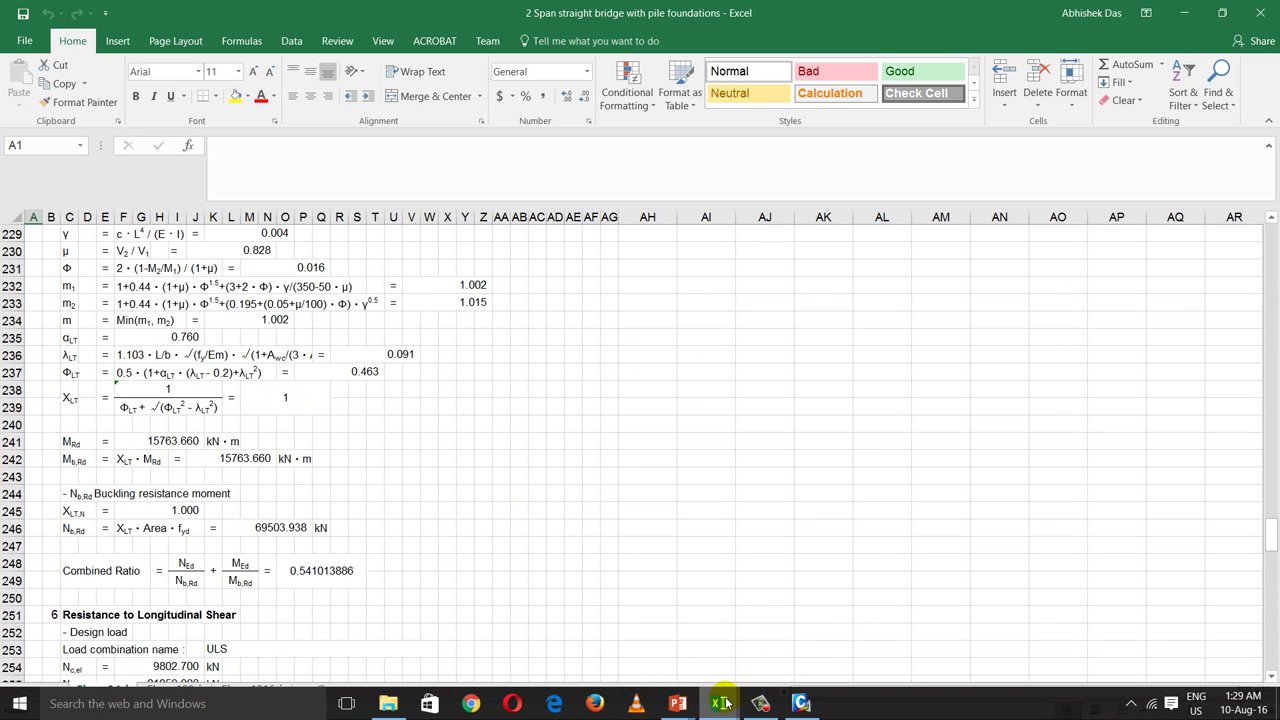
mouse_move(724, 703)
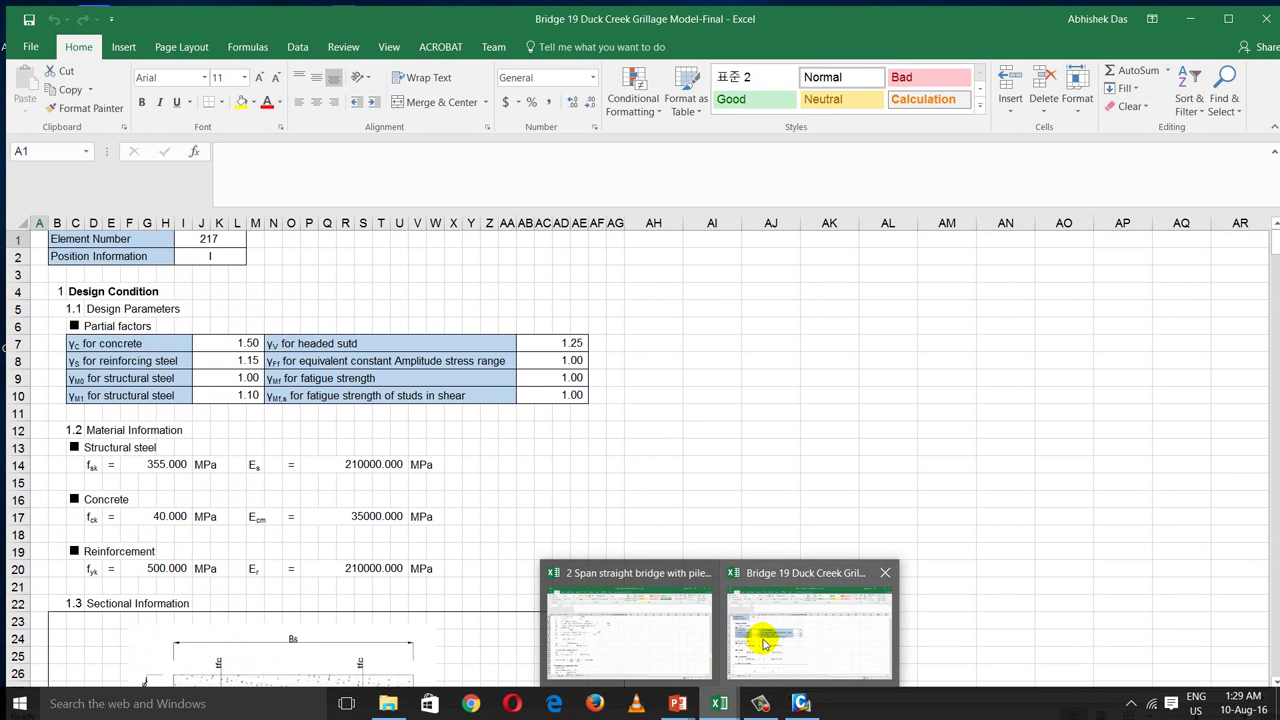
left_click(763, 643)
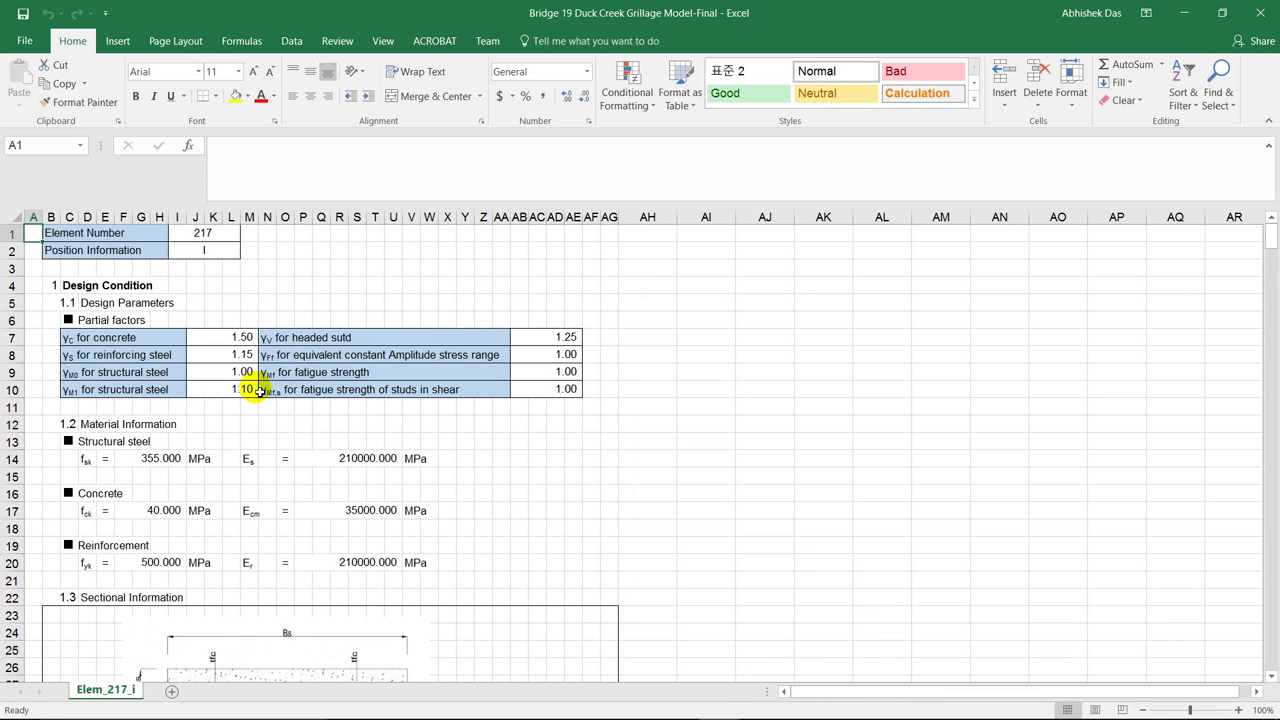
scroll(258, 392, "down", 6)
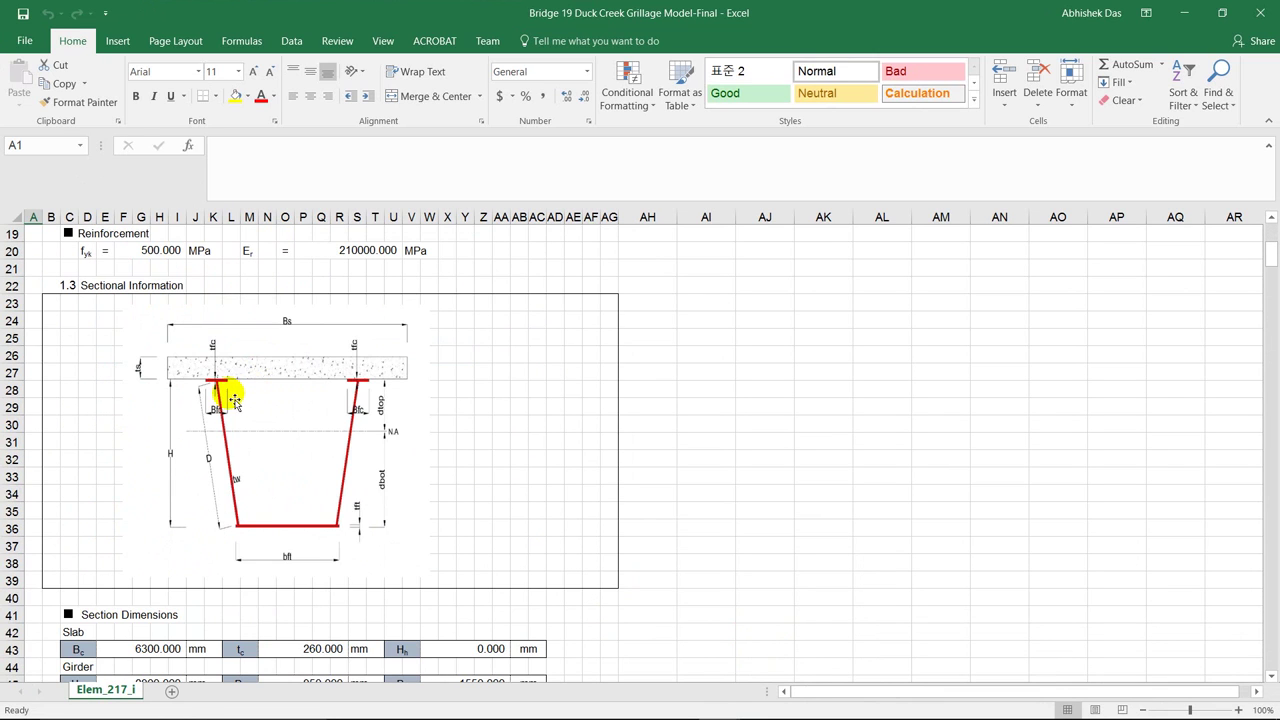
scroll(322, 440, "down", 9)
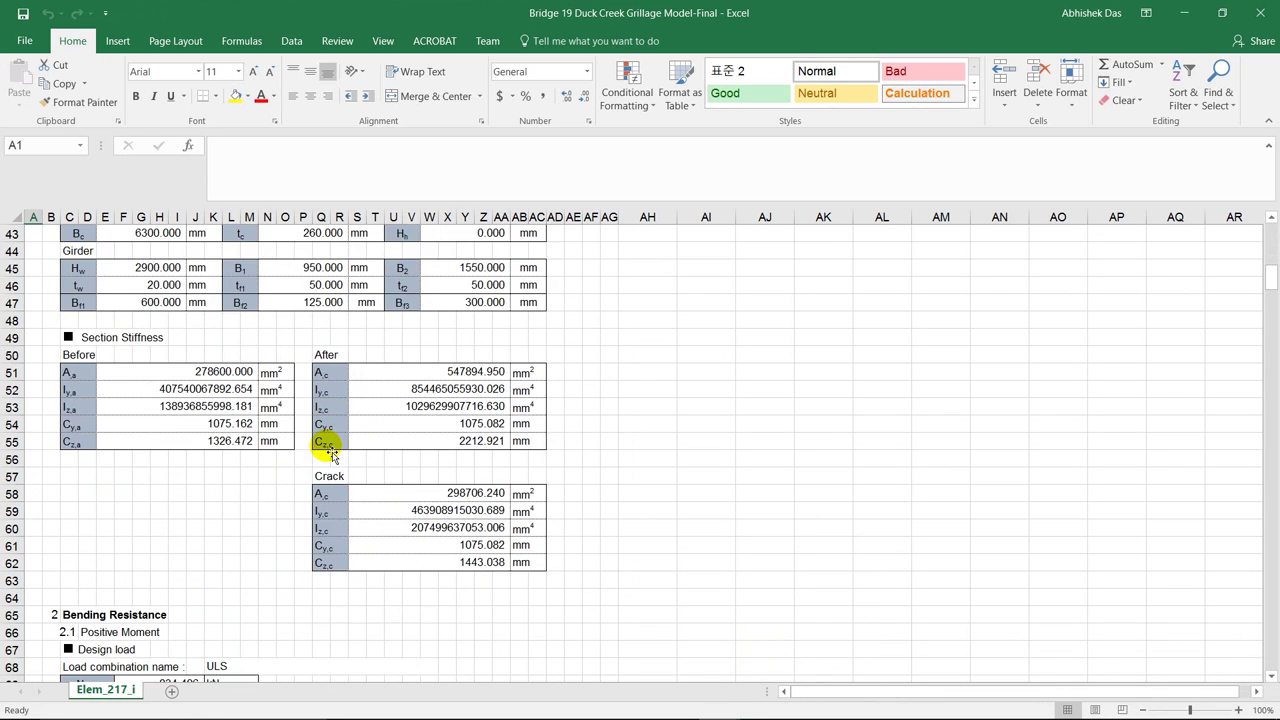
- Examine element 217's Bending Resistance for positive and negative moment, including design loads, stresses, section classification and effective stiffness
scroll(330, 450, "down", 9)
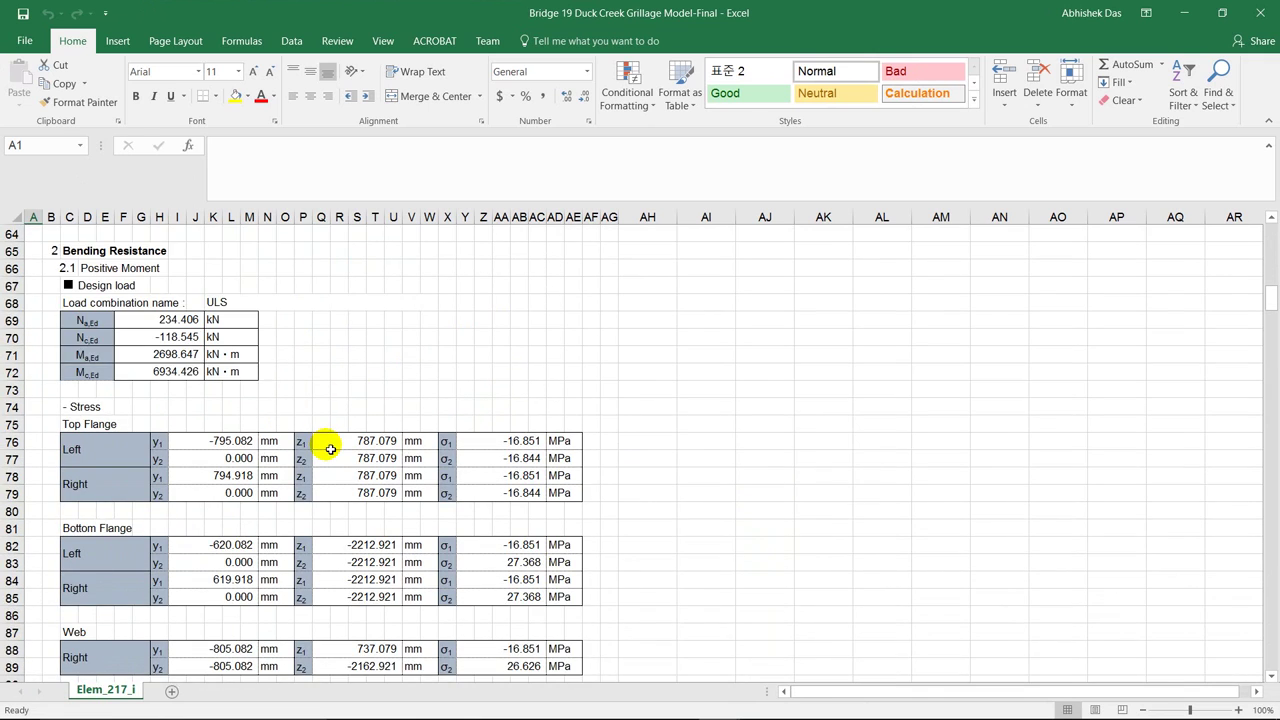
scroll(330, 450, "down", 2)
scroll(330, 450, "up", 2)
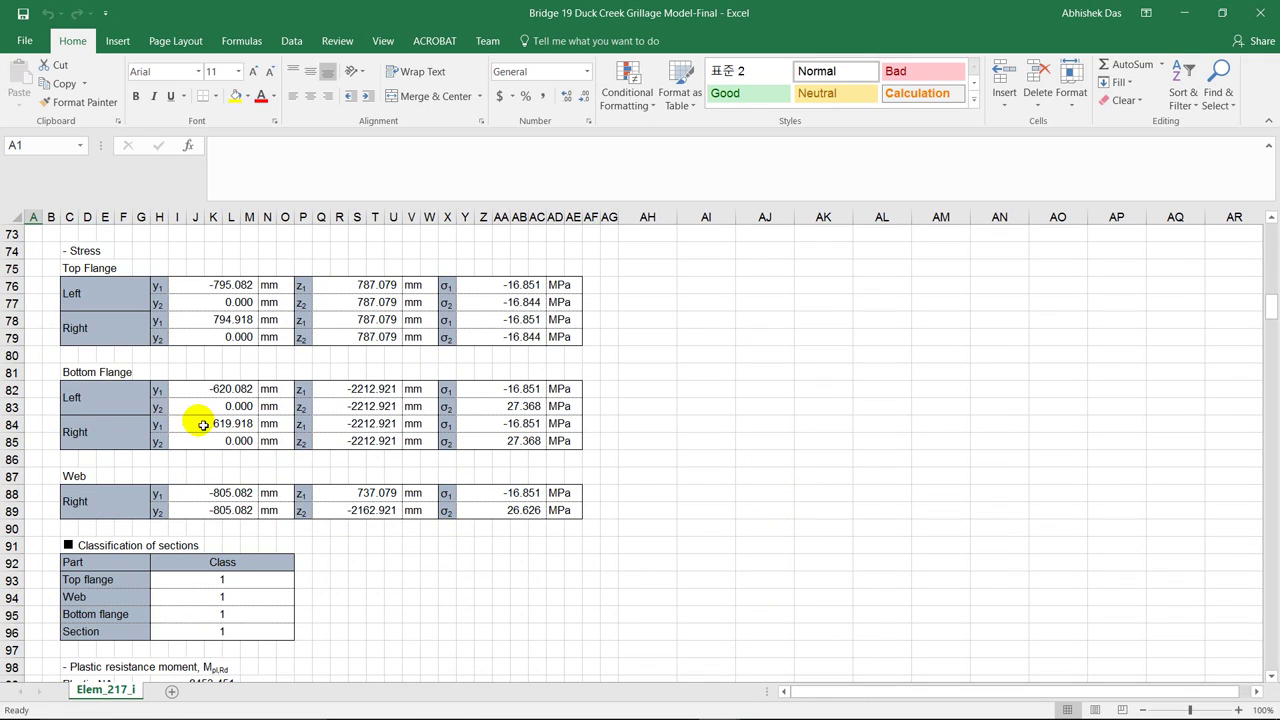
scroll(172, 433, "down", 4)
scroll(172, 433, "down", 5)
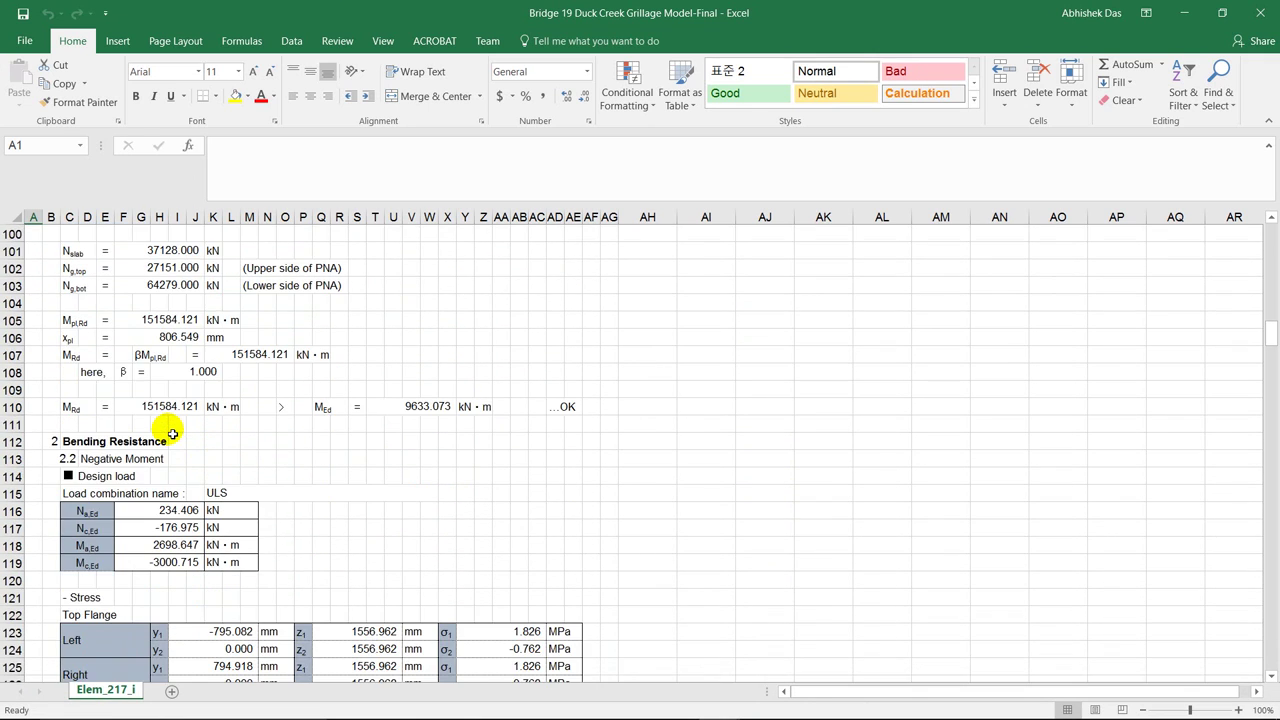
scroll(172, 433, "down", 9)
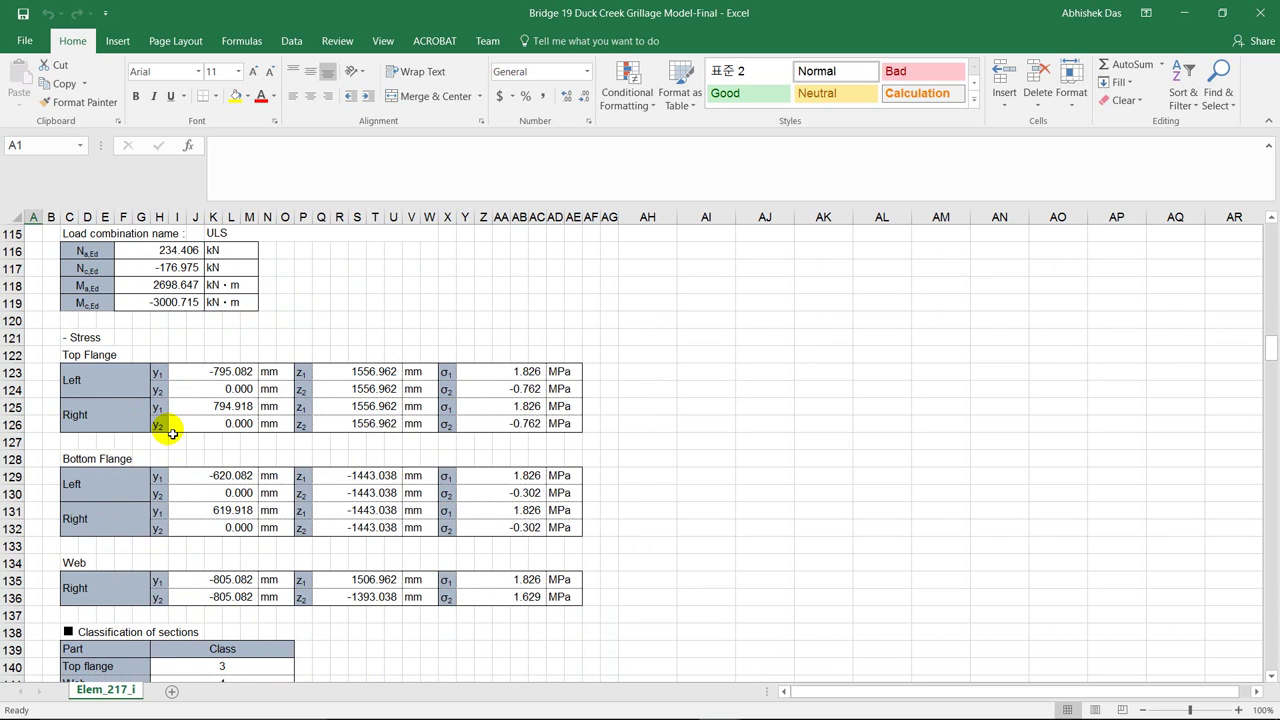
scroll(172, 433, "down", 3)
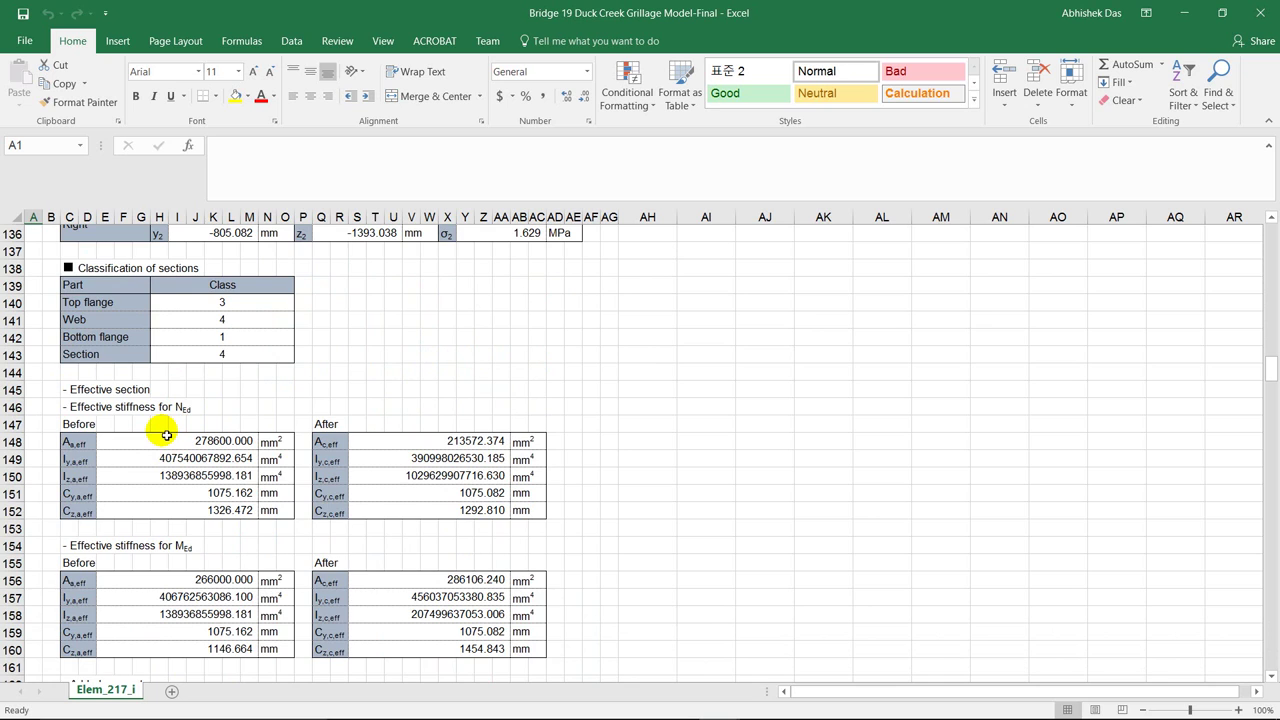
- Examine the Resistance to Vertical Shear section, including design loads, stresses, plastic resistance moment and the left and right web contributions
scroll(166, 434, "down", 12)
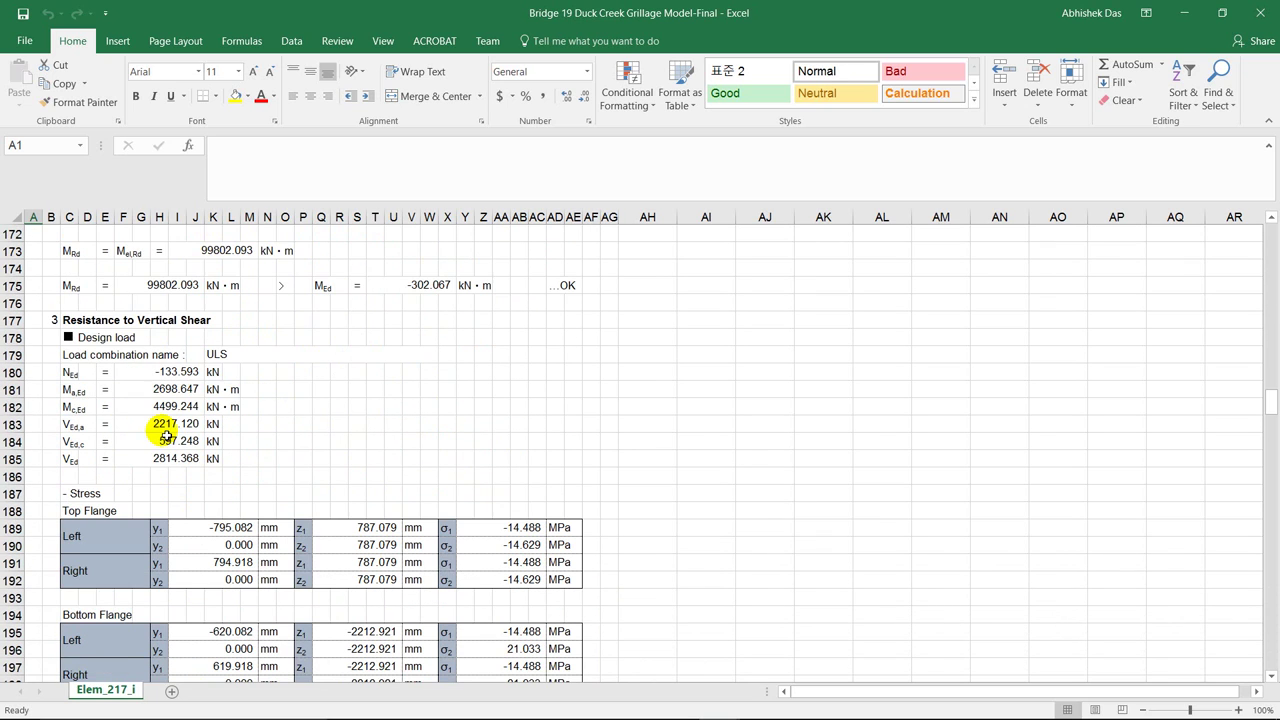
scroll(150, 436, "down", 7)
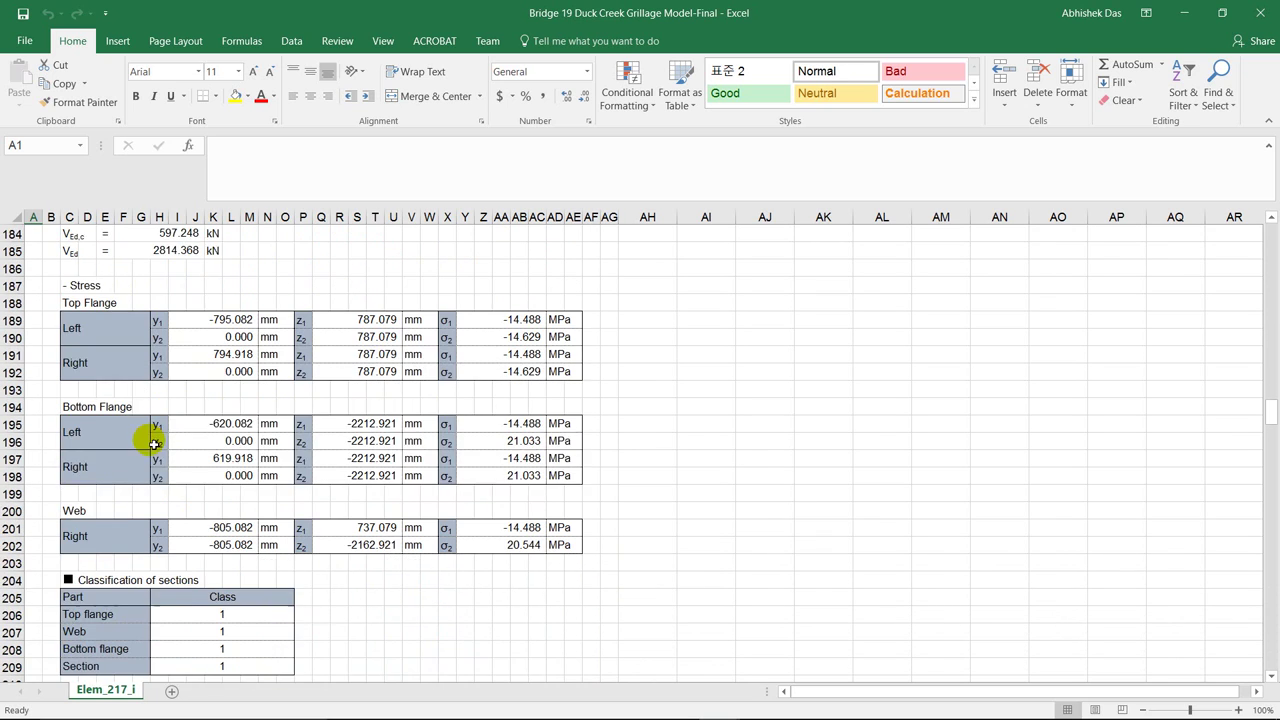
scroll(155, 440, "down", 2)
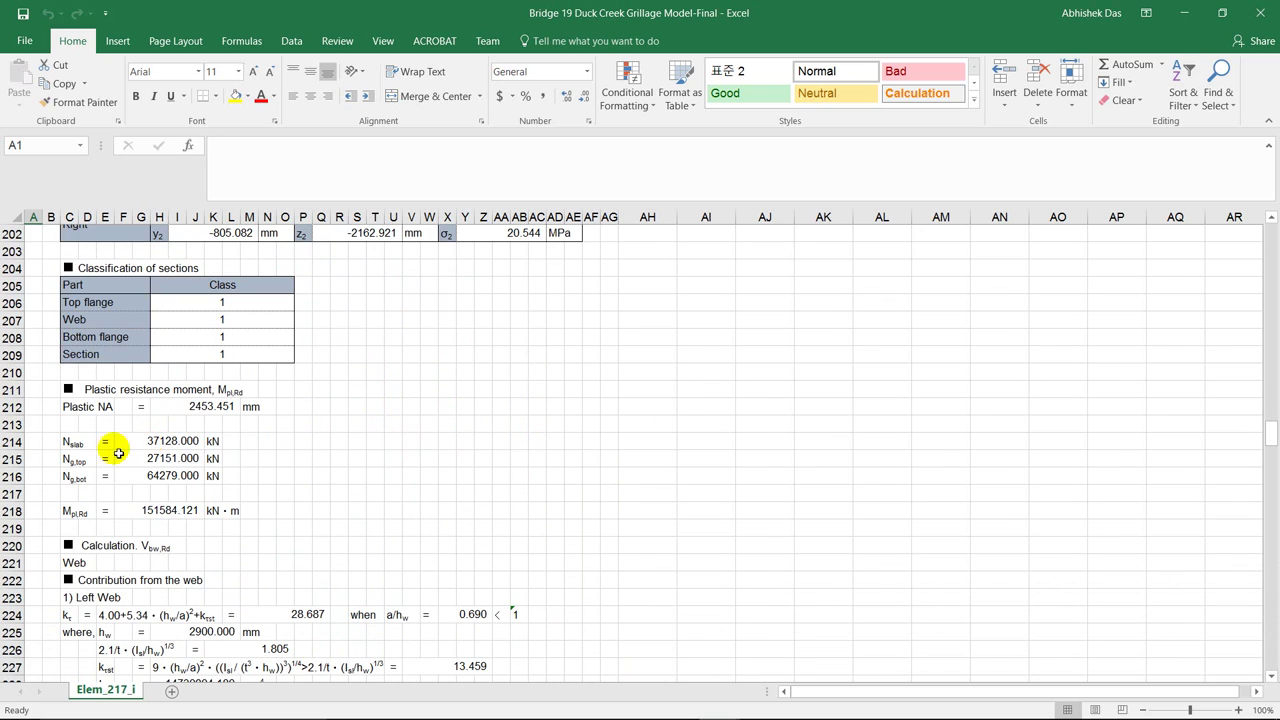
scroll(335, 505, "down", 3)
scroll(318, 491, "down", 3)
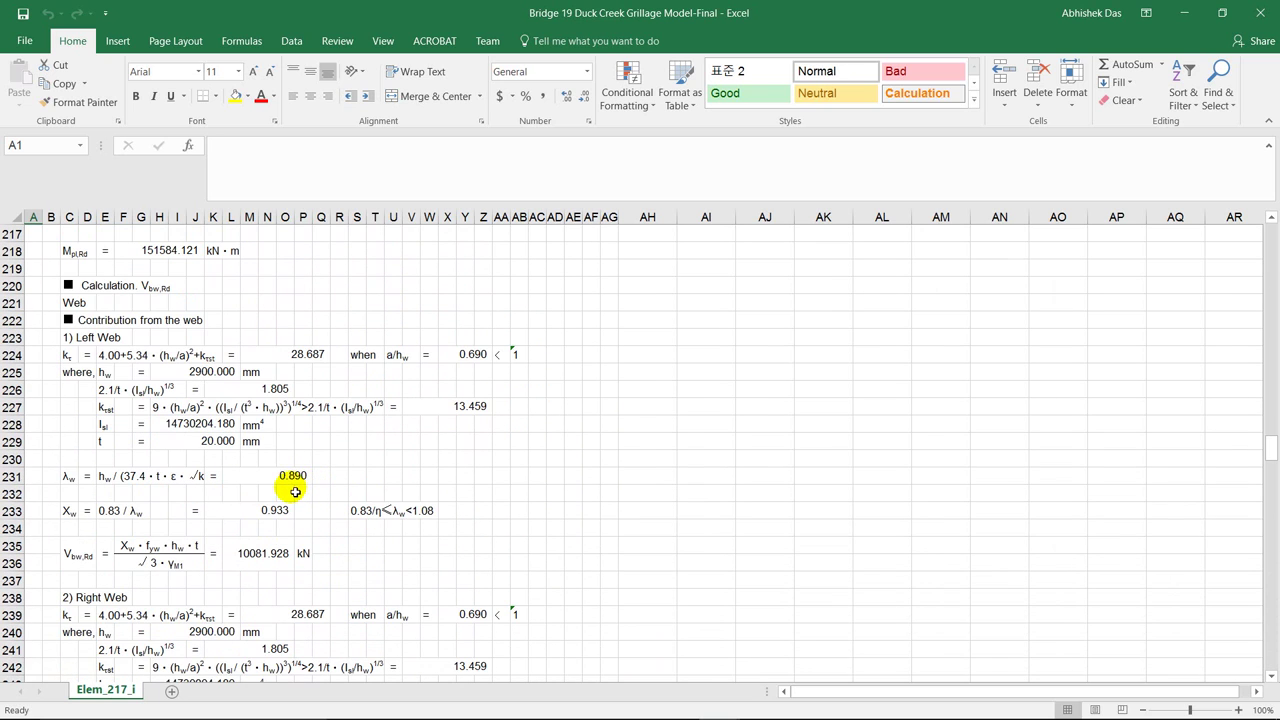
scroll(92, 546, "down", 2)
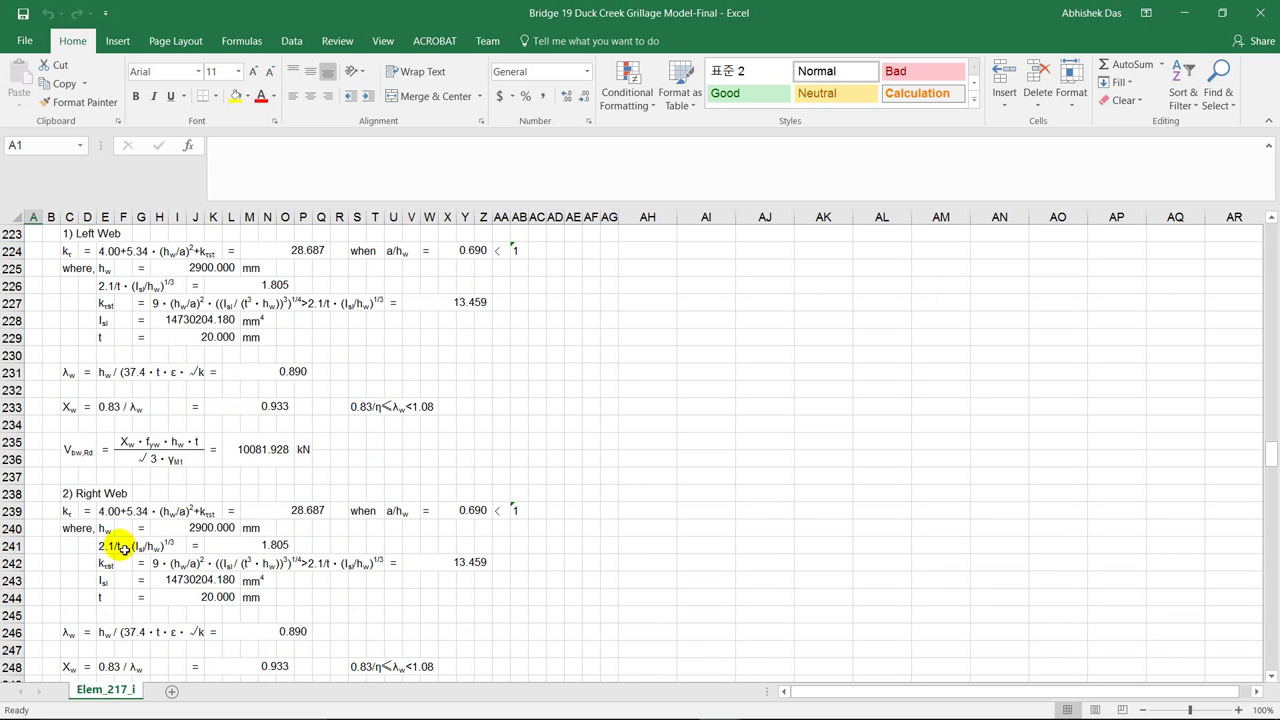
scroll(125, 434, "up", 1)
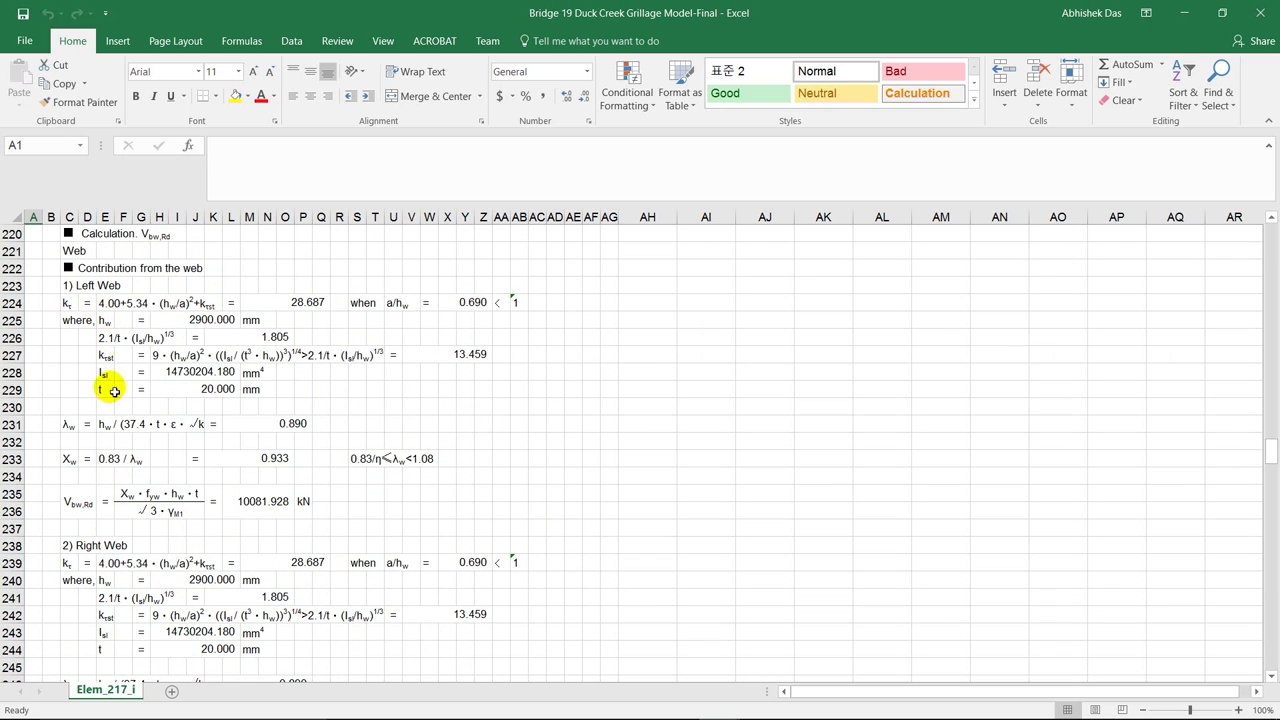
scroll(118, 597, "down", 2)
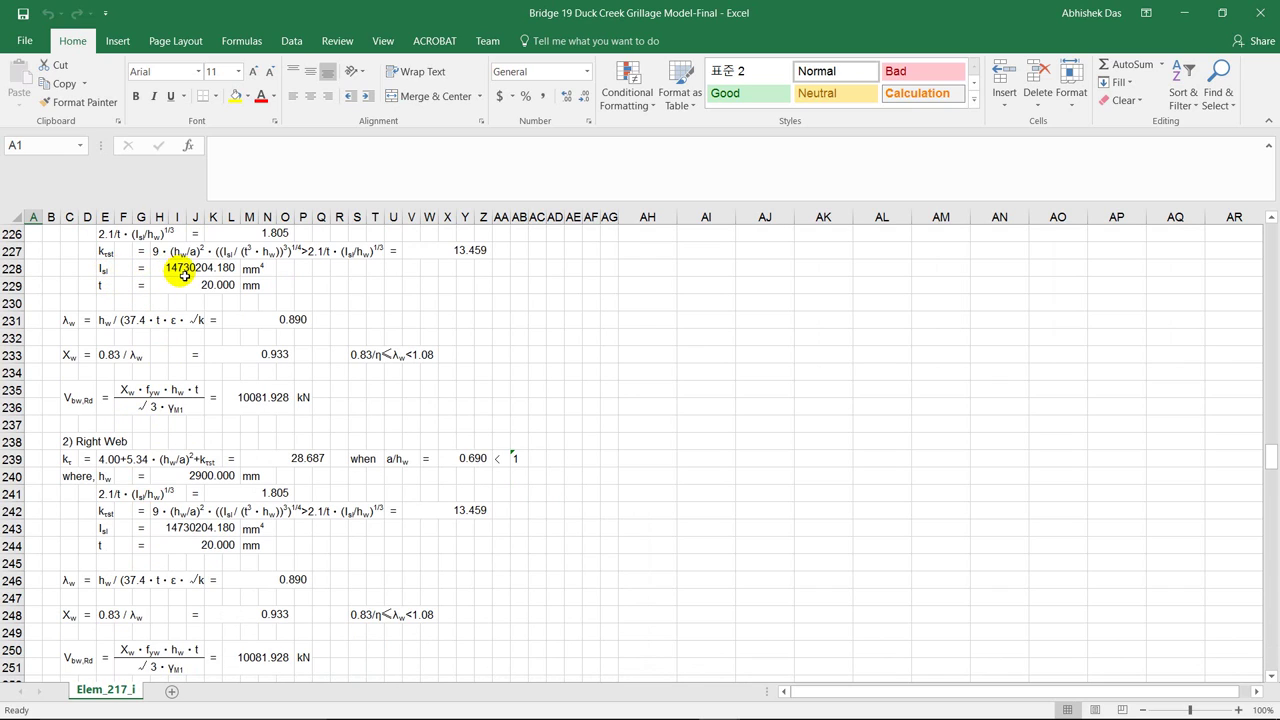
- Switch to midas Civil, close the damage equivalence factor settings and open the Bridge 19 Duck Creek Grillage Model-Final model
mouse_move(430, 706)
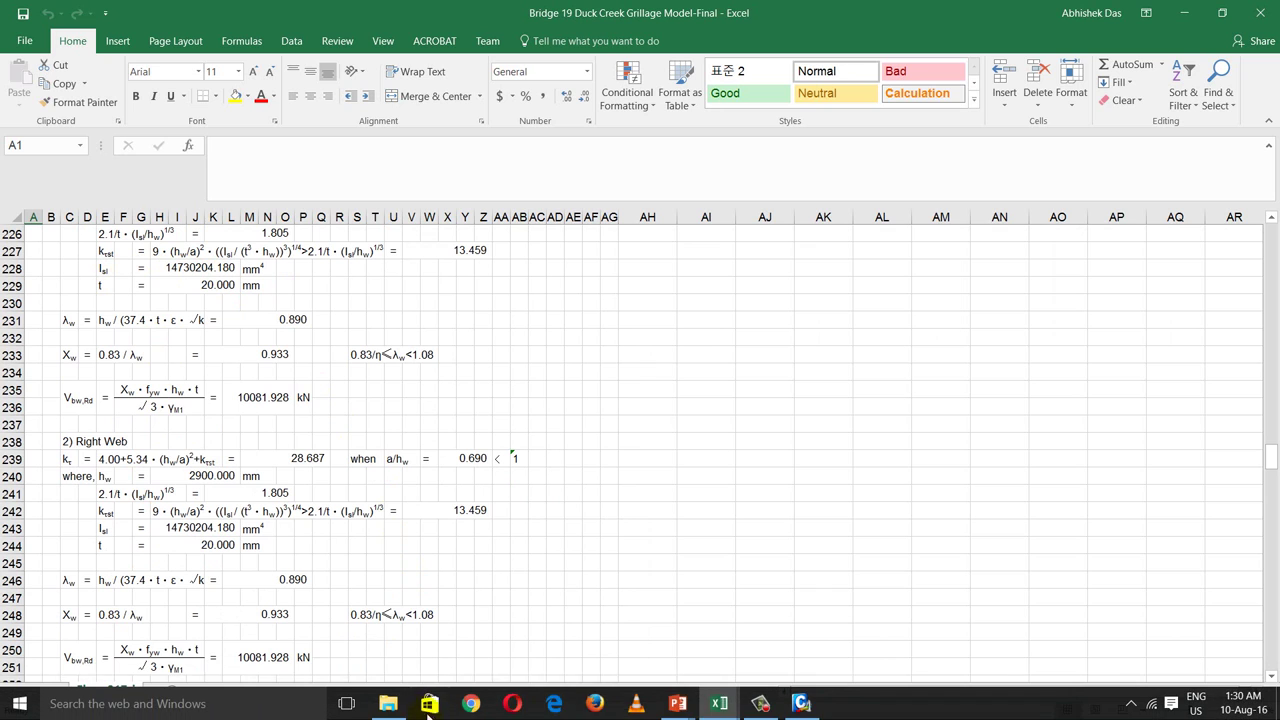
left_click(798, 706)
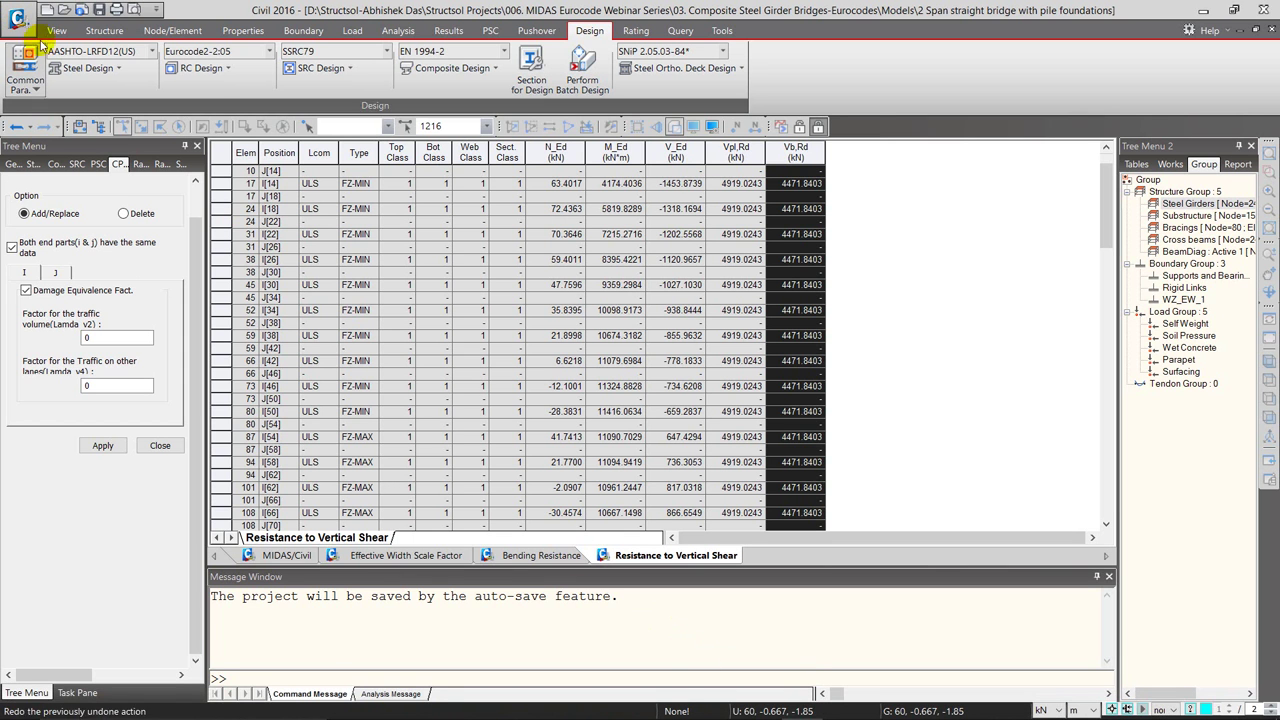
left_click(162, 446)
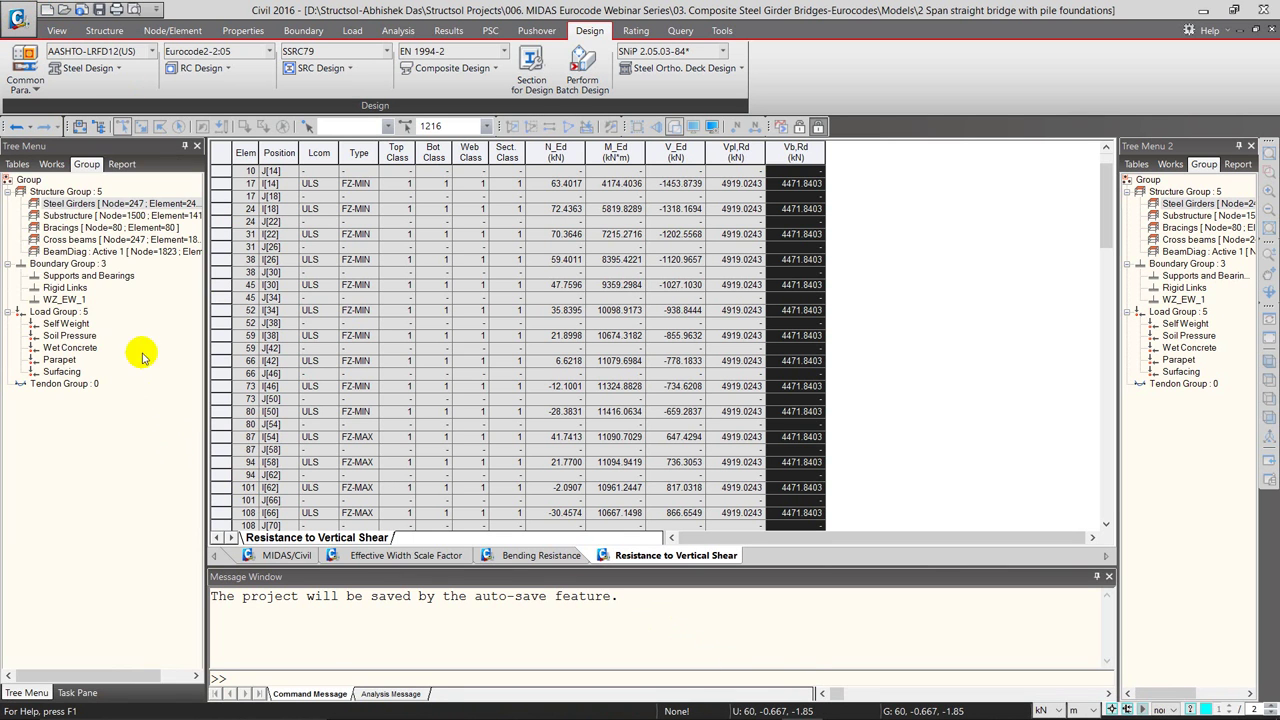
left_click(63, 10)
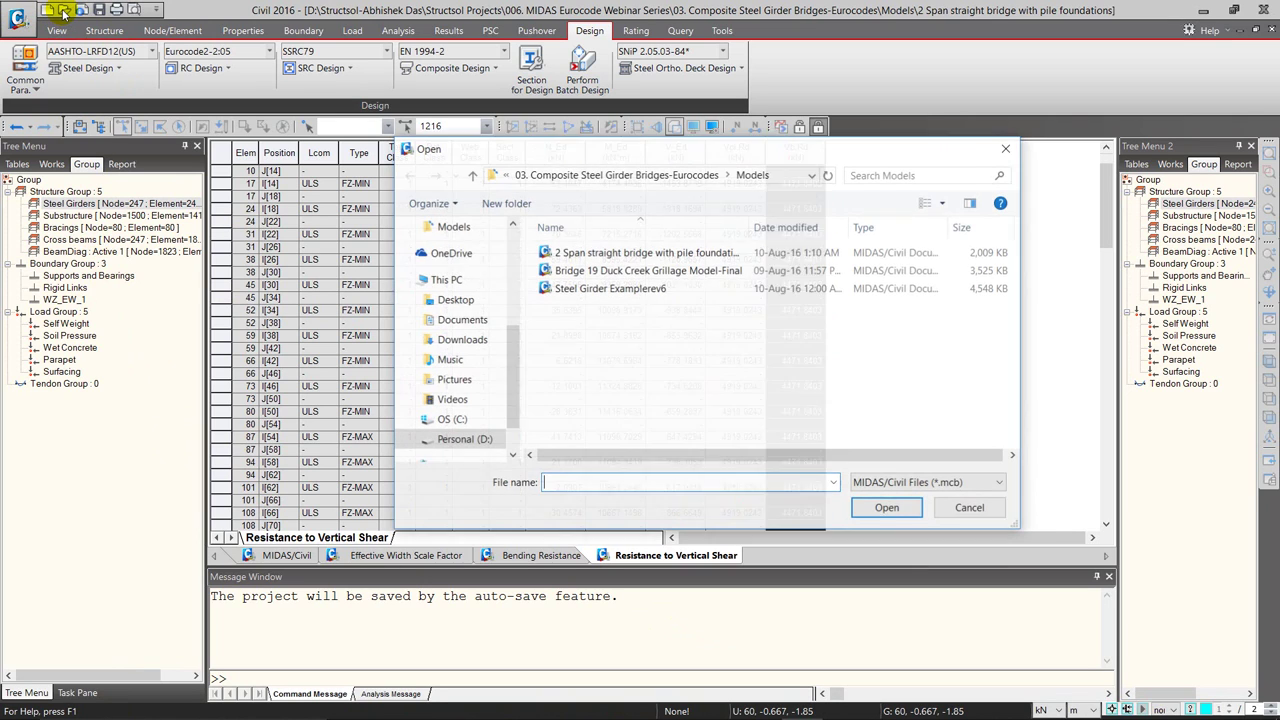
double_click(659, 272)
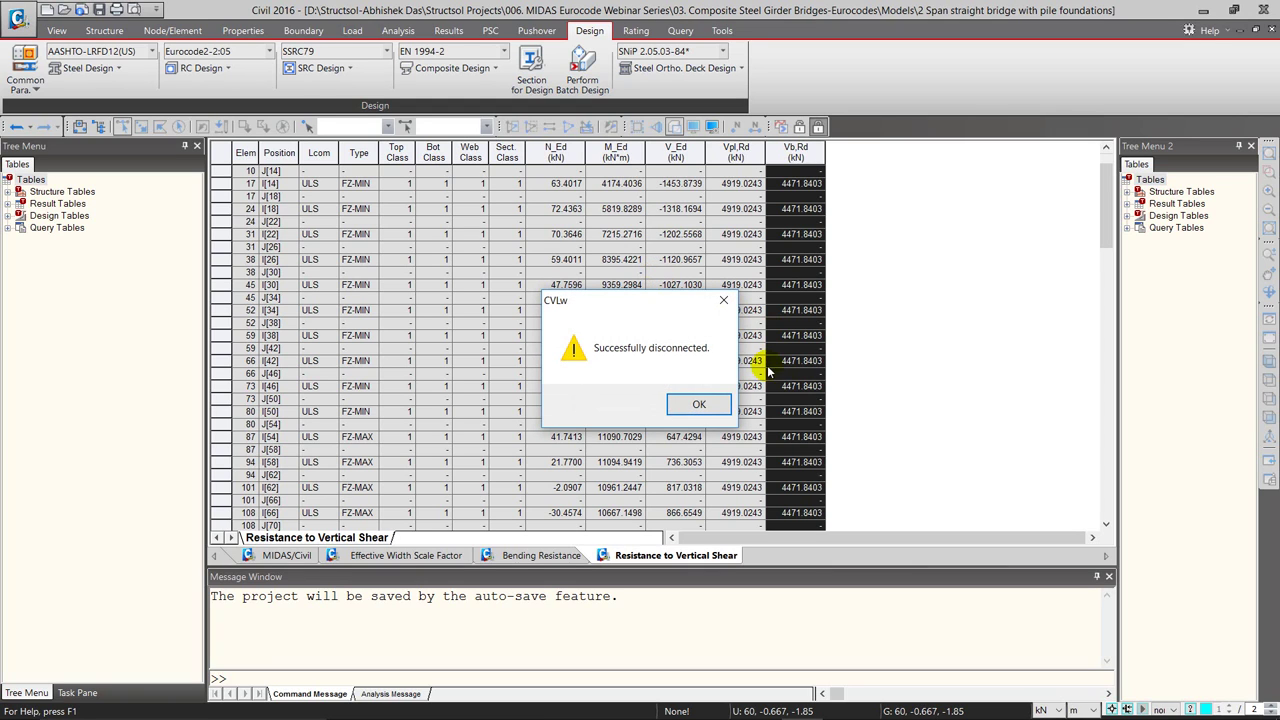
left_click(702, 403)
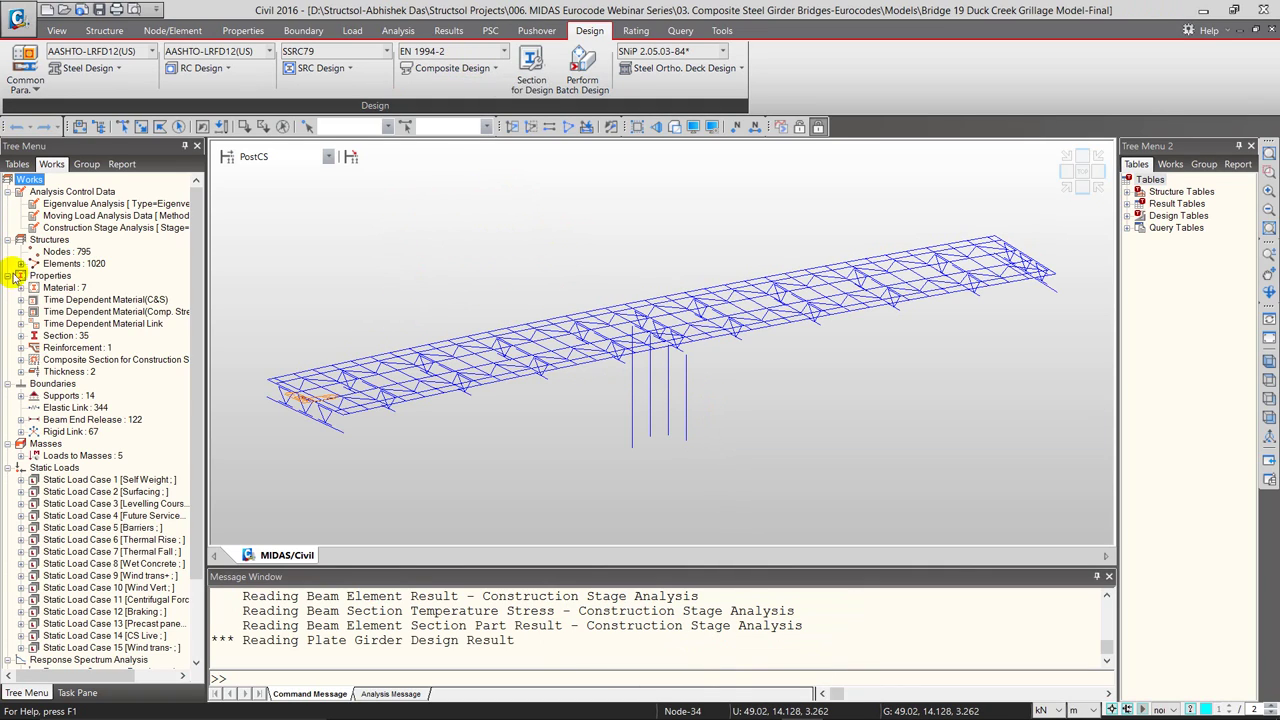
- Inspect the web and bottom flange stiffener definitions of section 21 GT-A-pour1, leaving the section data unchanged
left_click(21, 336)
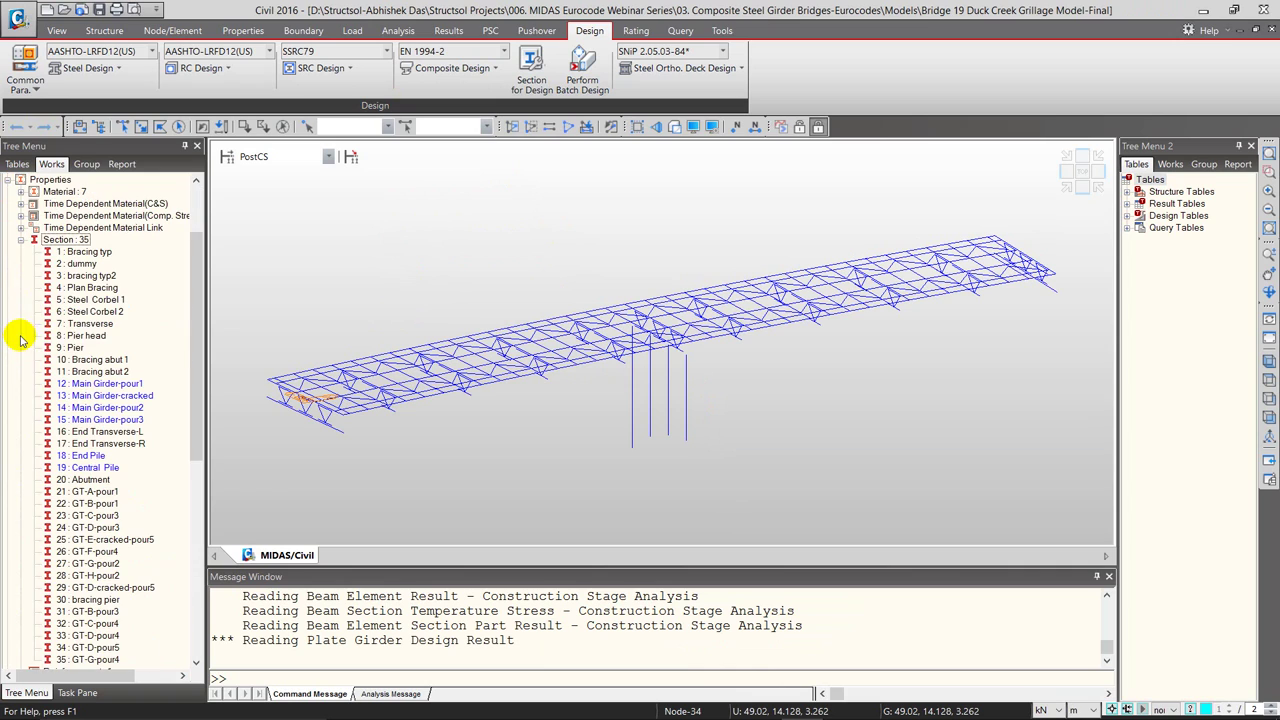
right_click(90, 493)
left_click(125, 680)
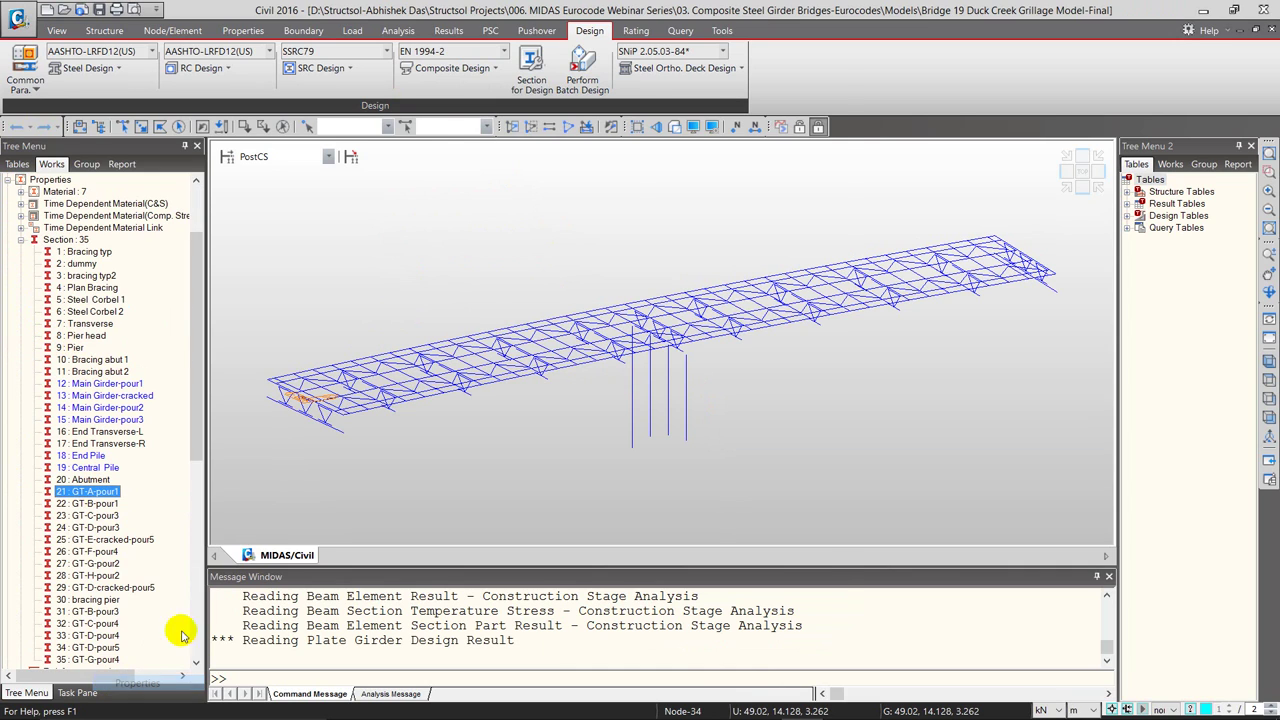
left_click(667, 415)
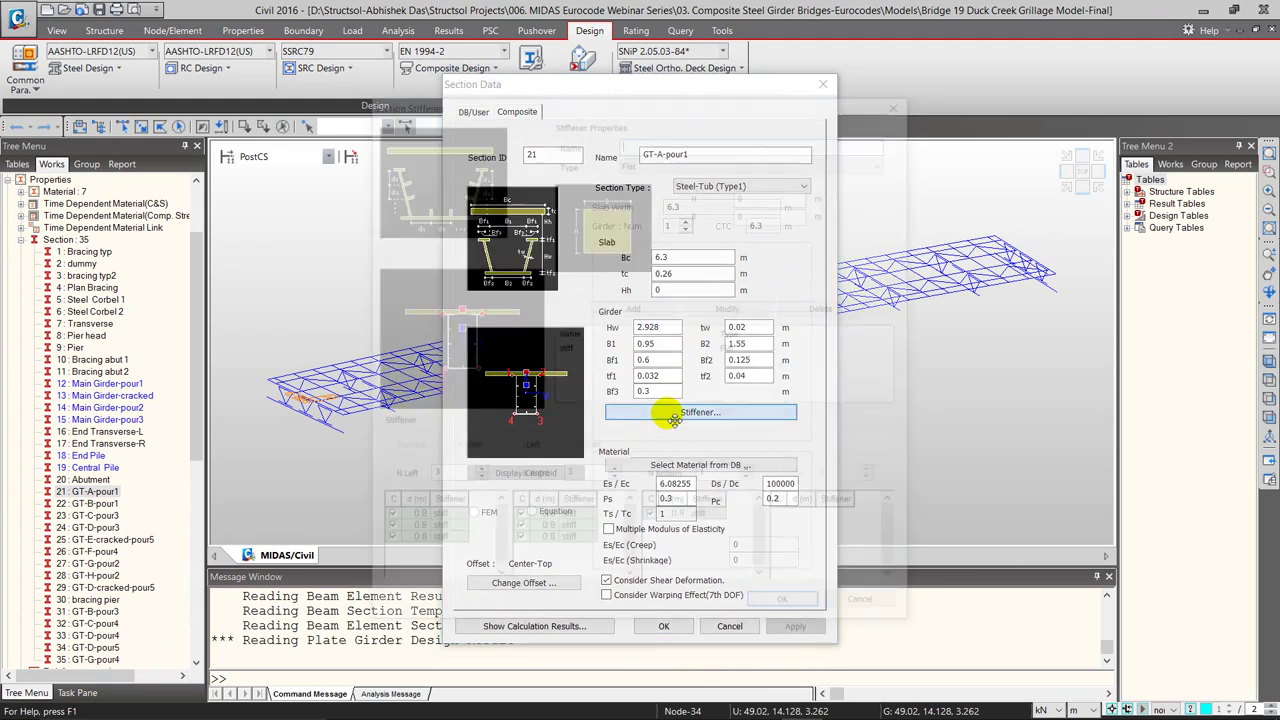
left_click_drag(667, 125, 887, 131)
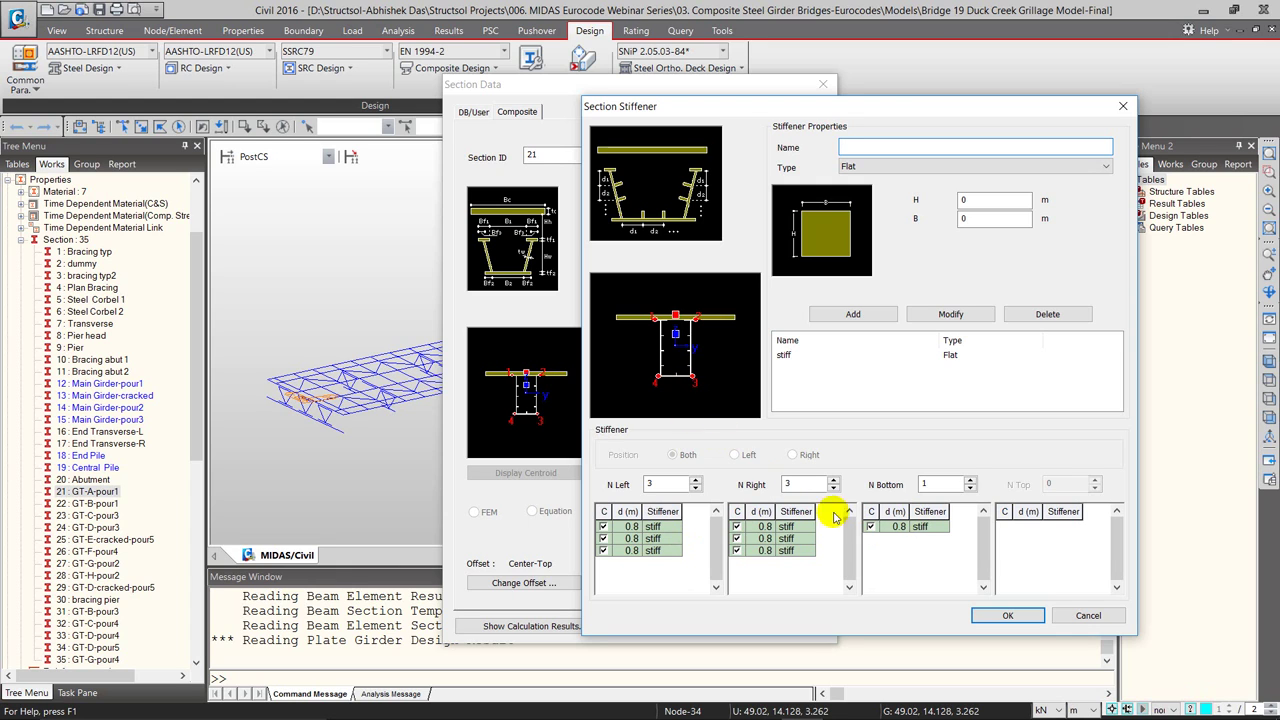
left_click(1062, 612)
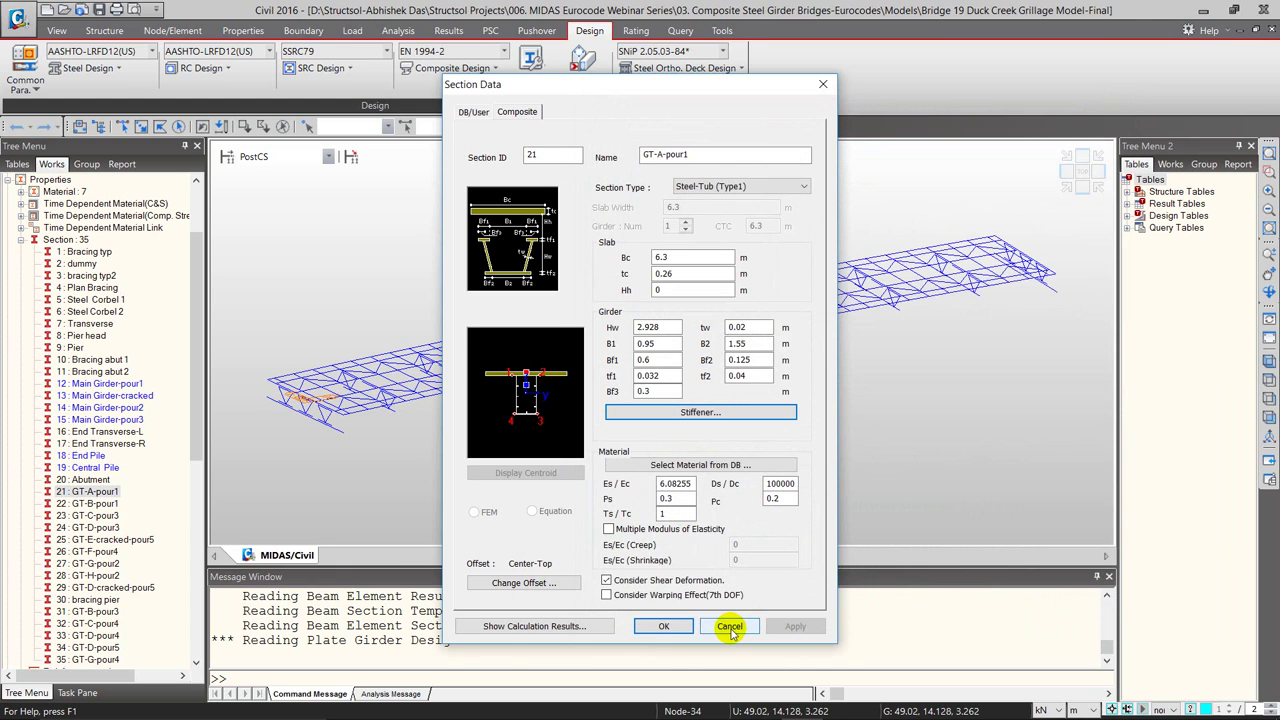
left_click(729, 626)
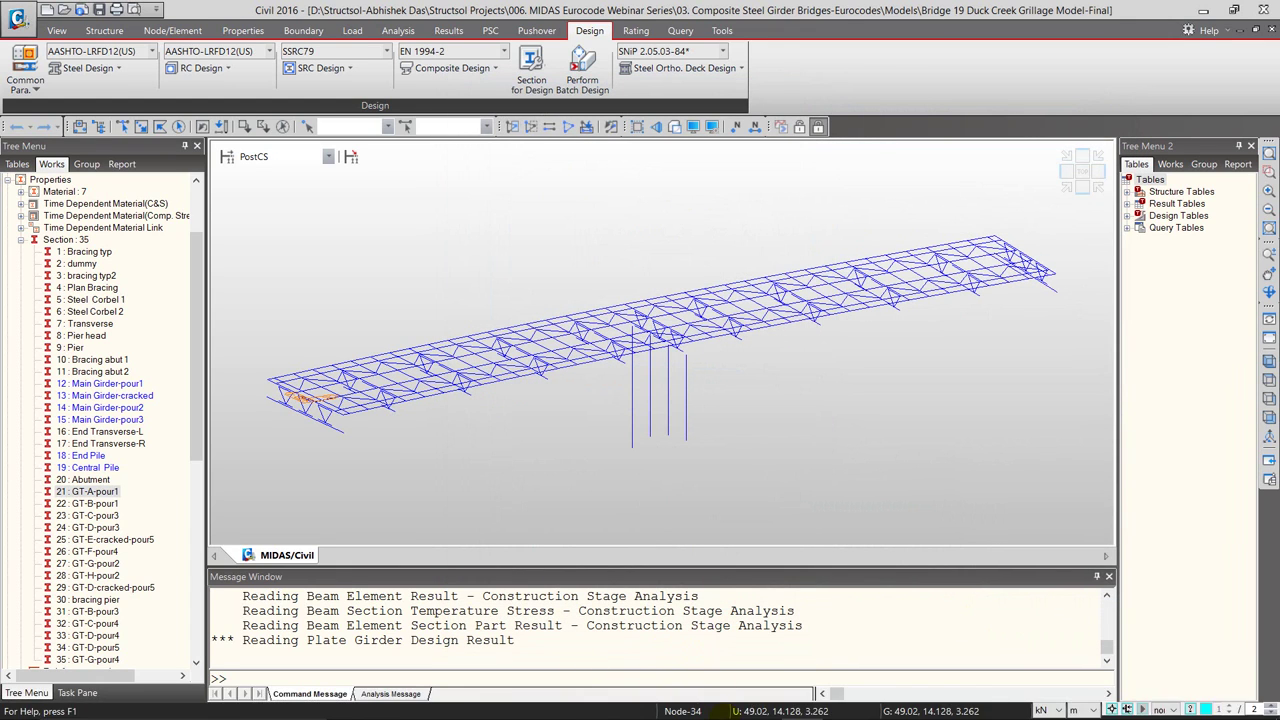
- Return to the Bridge 19 Excel report and examine the combined web shear resistance, its utilisation ratio and the contribution from the flange
mouse_move(724, 708)
left_click(745, 655)
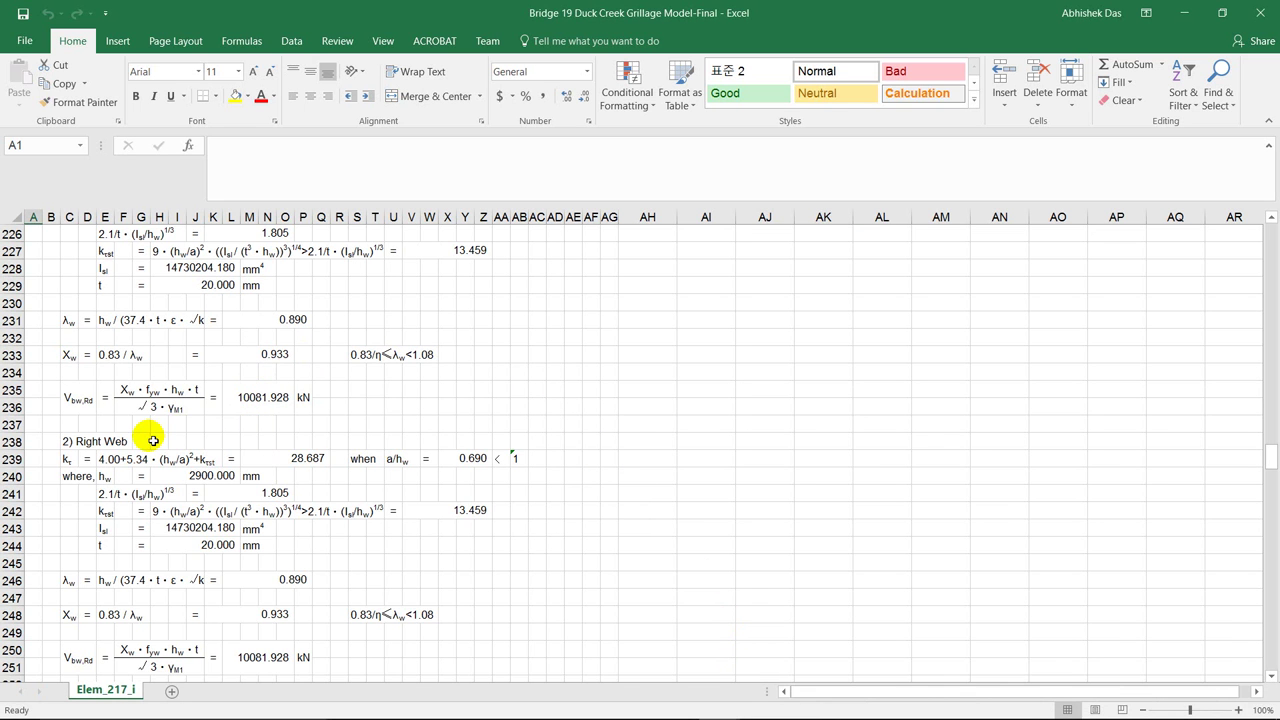
scroll(157, 470, "down", 5)
scroll(172, 476, "down", 1)
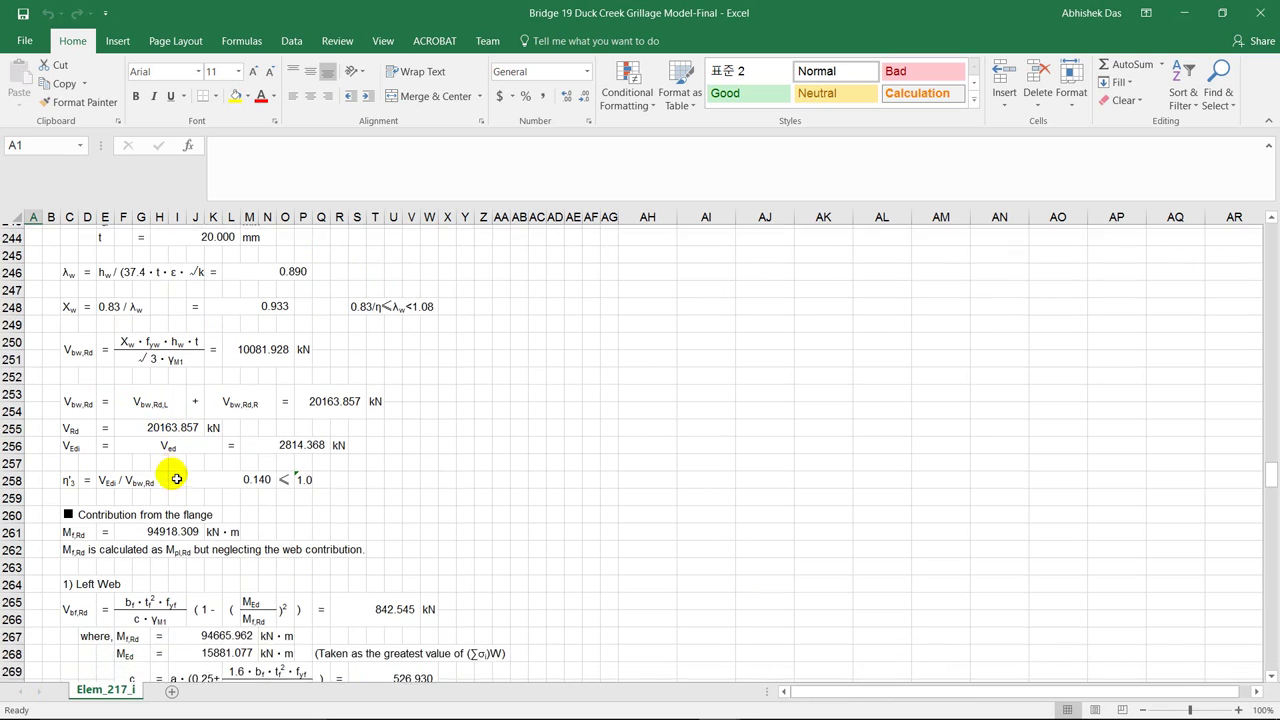
- Examine the flange contribution, the combined shear resistance check and the lateral torsional buckling calculation down to its combined ratio
scroll(171, 478, "up", 3)
scroll(186, 425, "down", 13)
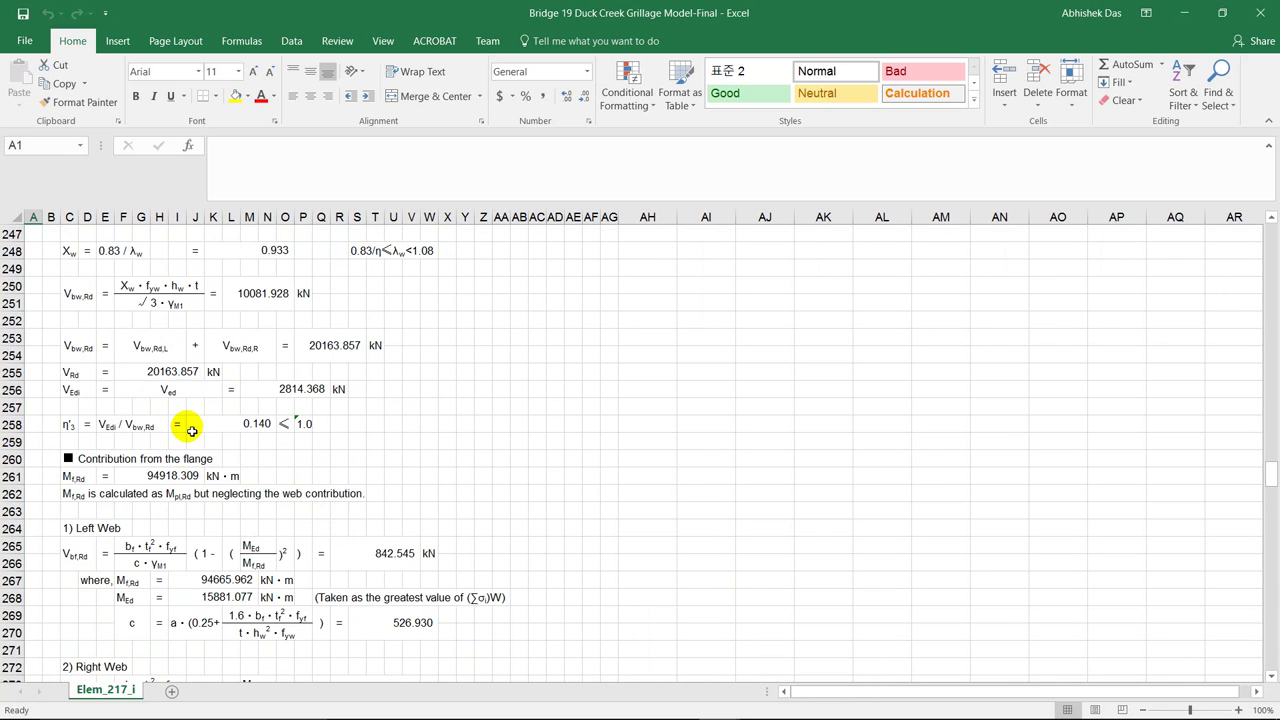
scroll(191, 430, "down", 2)
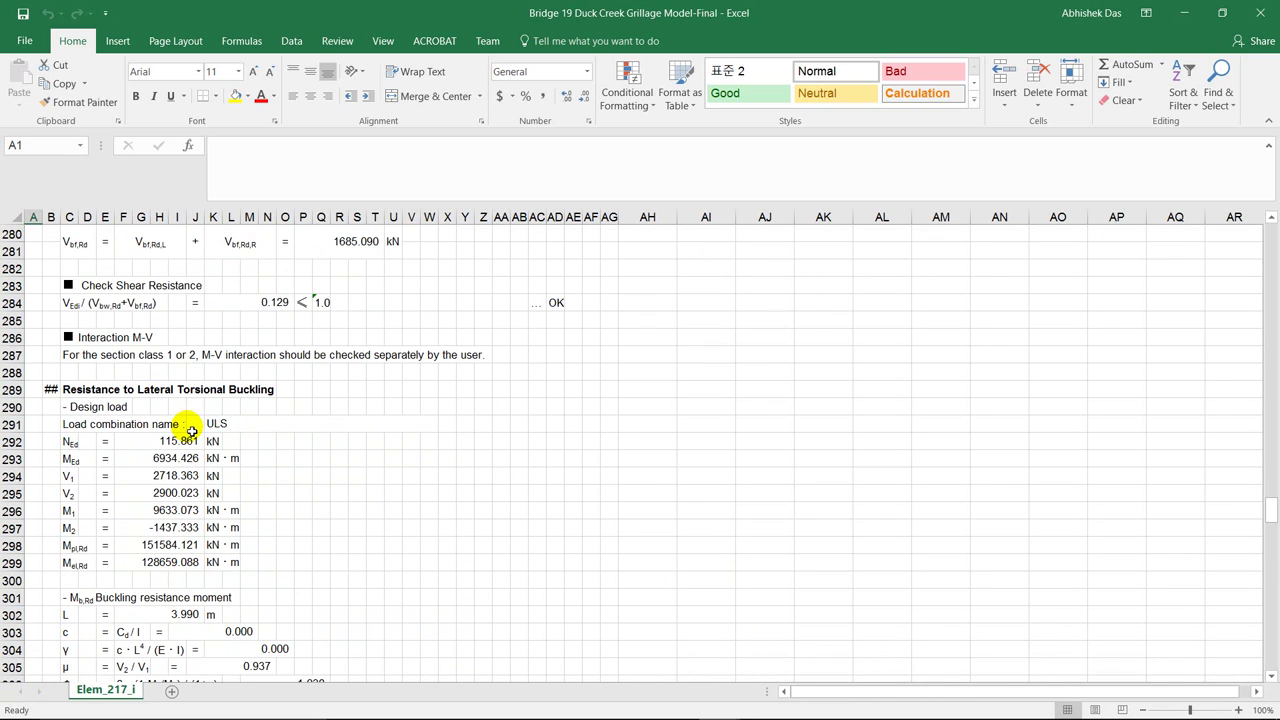
scroll(191, 431, "up", 1)
scroll(183, 466, "down", 7)
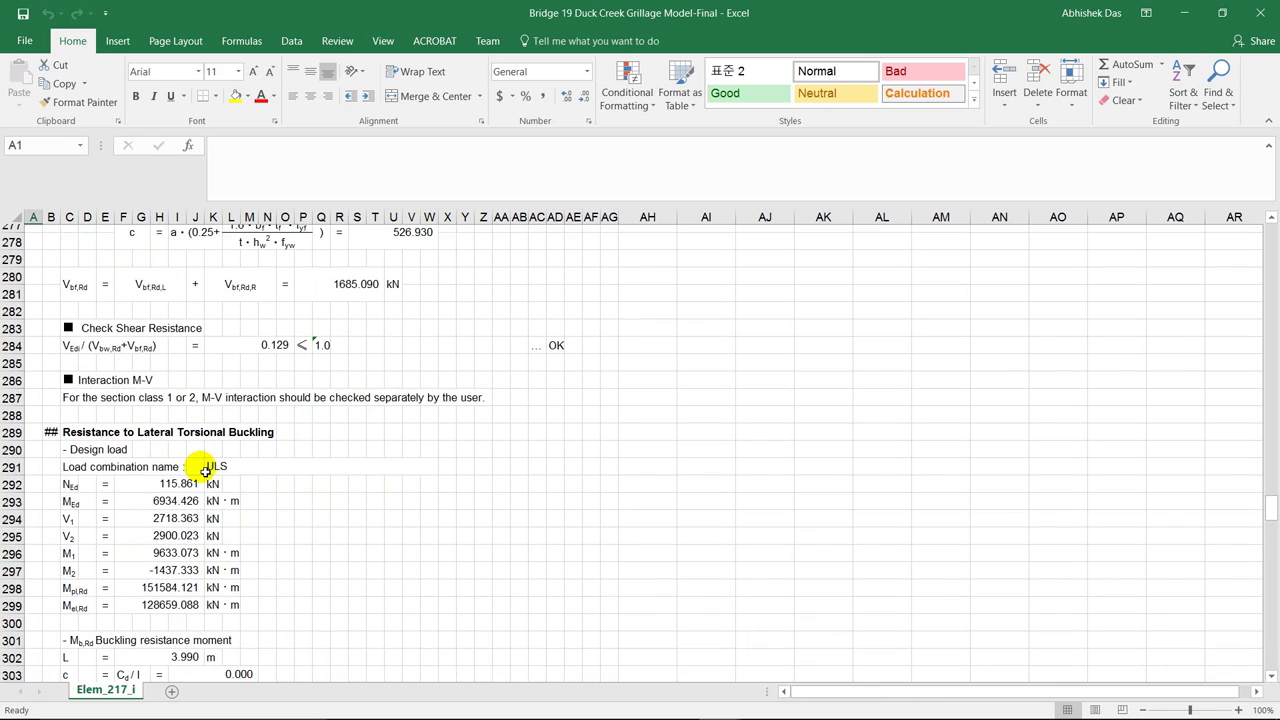
scroll(201, 466, "down", 3)
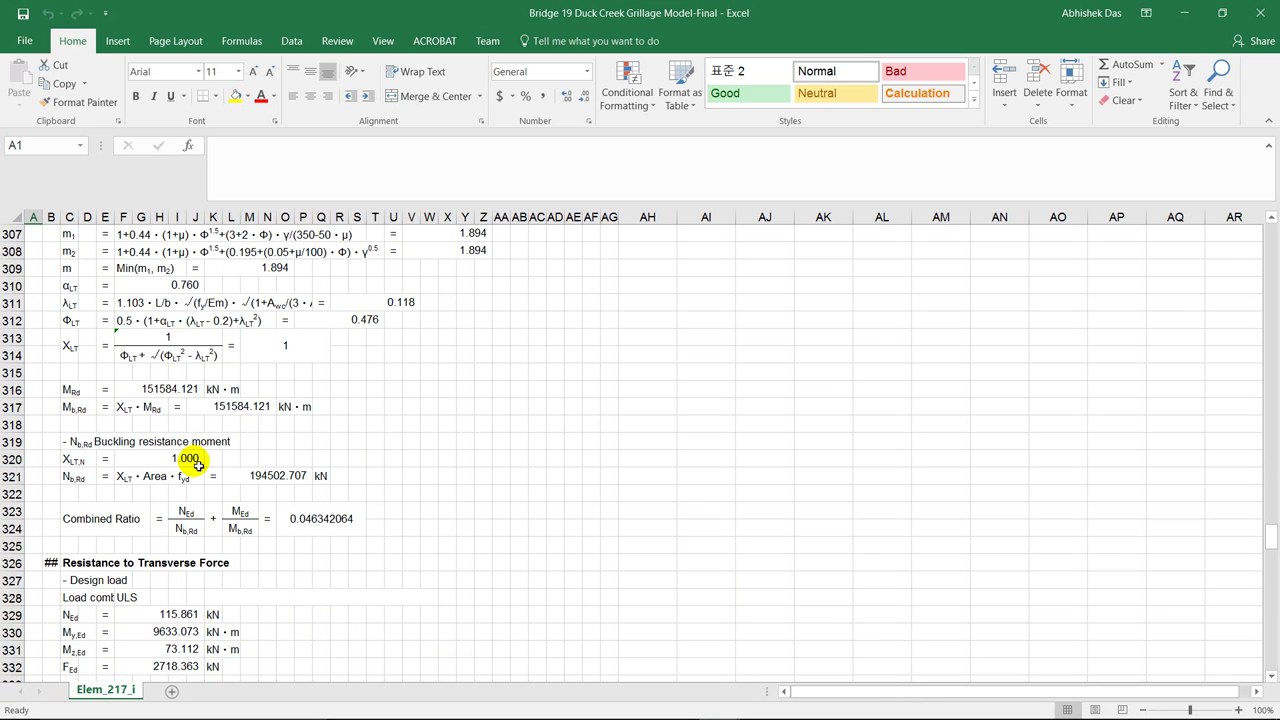
scroll(196, 462, "up", 6)
scroll(191, 450, "down", 7)
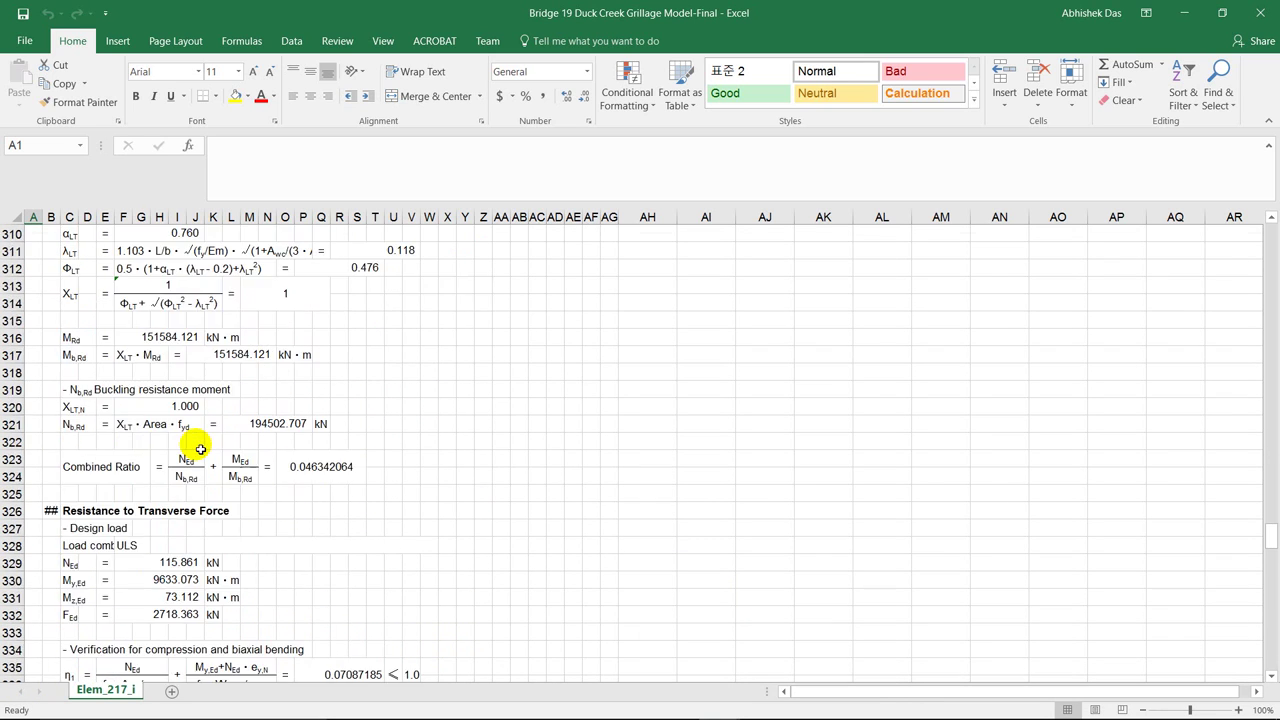
- Examine the report's checks from transverse force through longitudinal shear and the damage equivalent factor to the Stress Limitation section
scroll(160, 480, "down", 7)
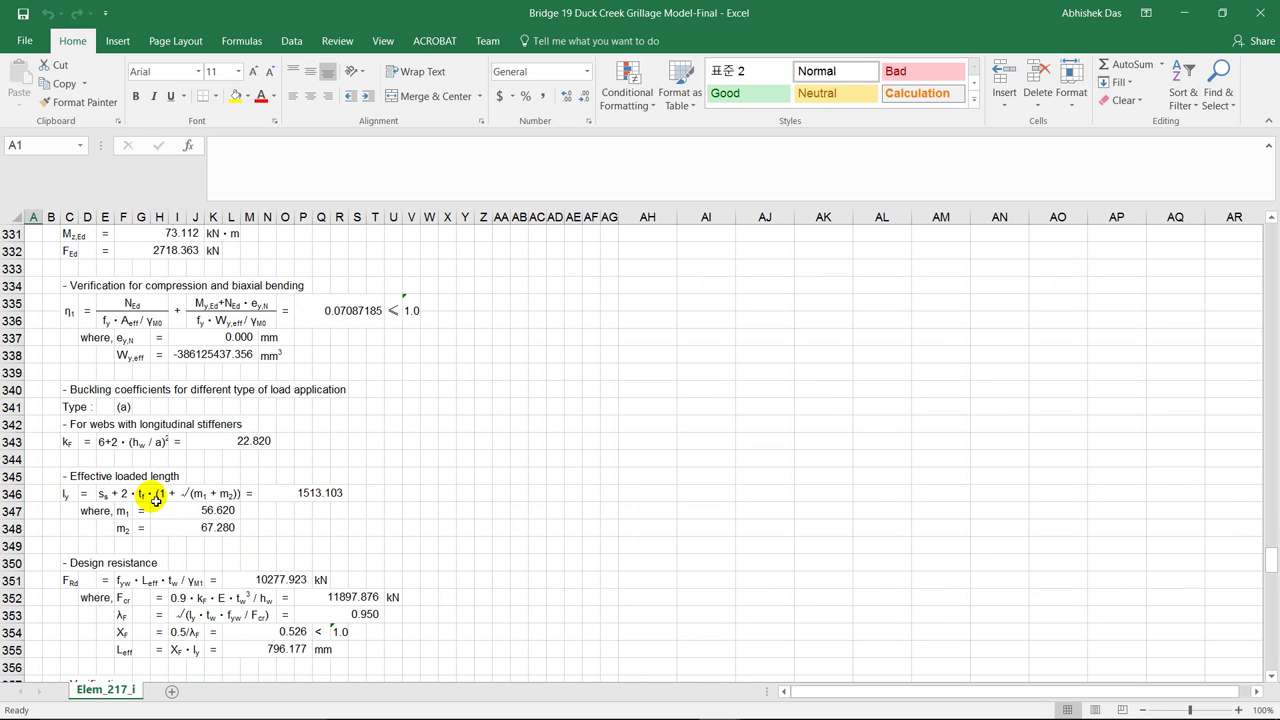
scroll(155, 500, "down", 3)
scroll(158, 479, "down", 6)
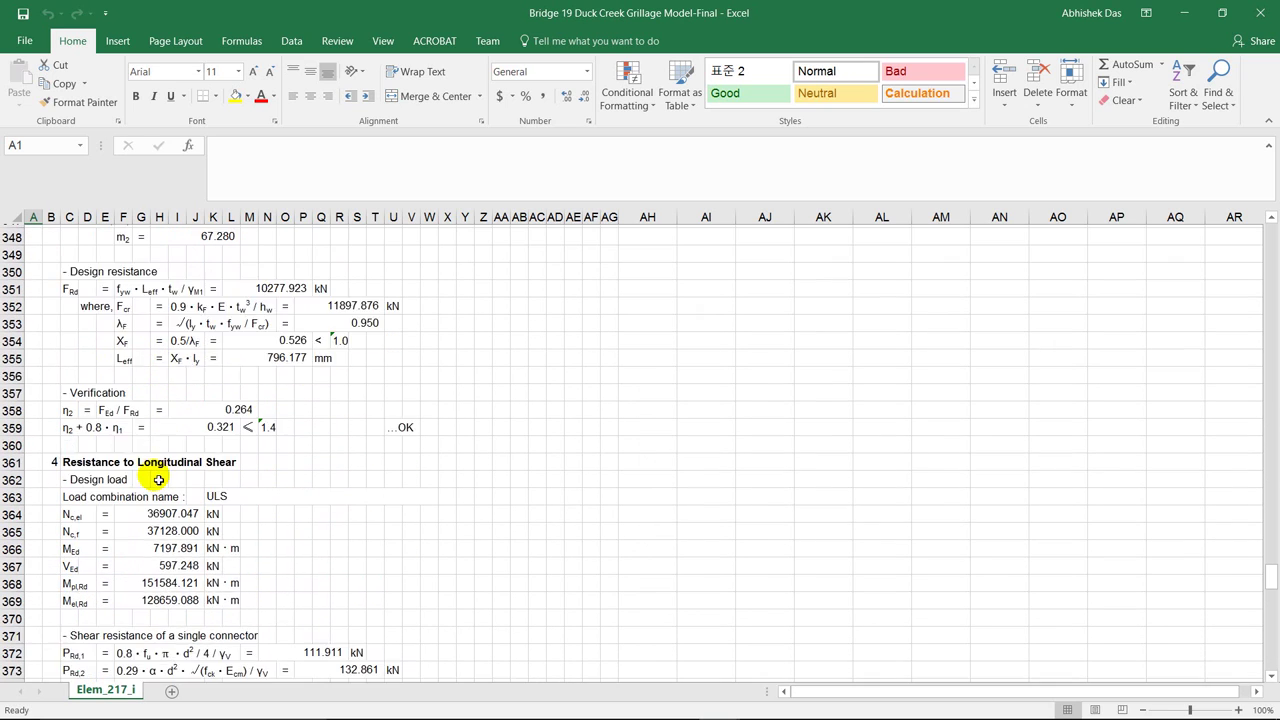
scroll(160, 476, "down", 9)
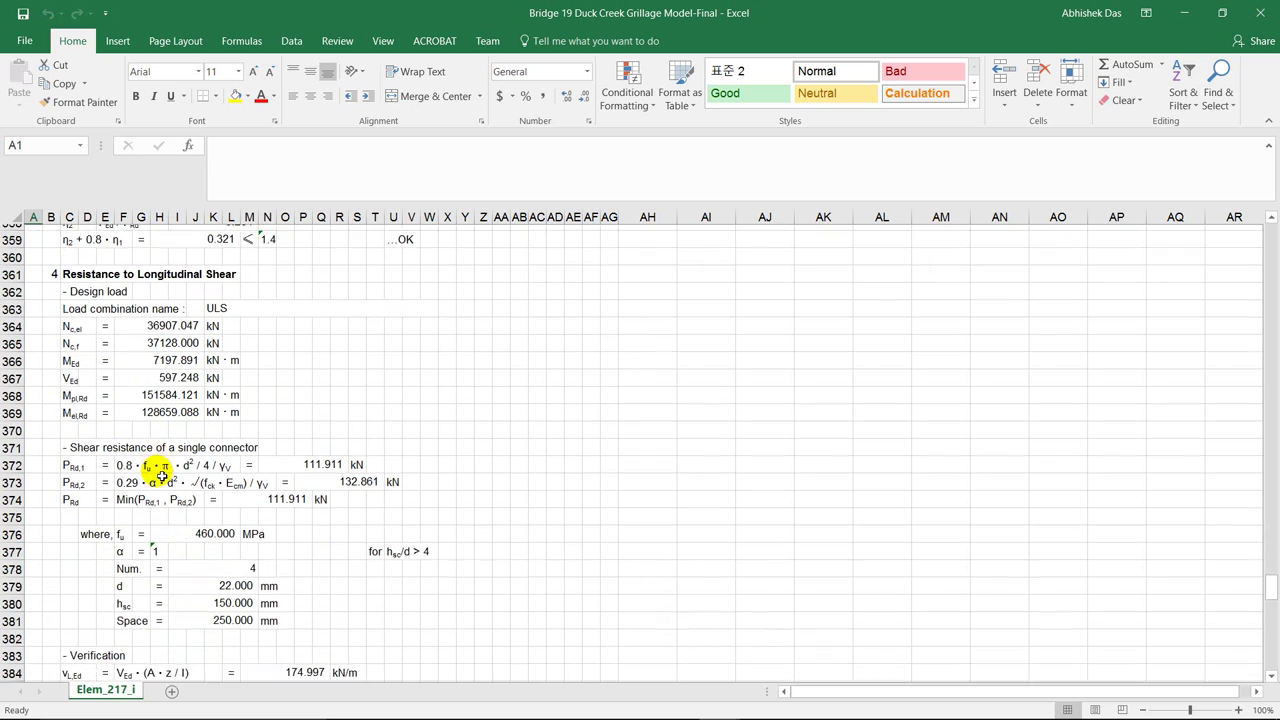
scroll(160, 476, "down", 4)
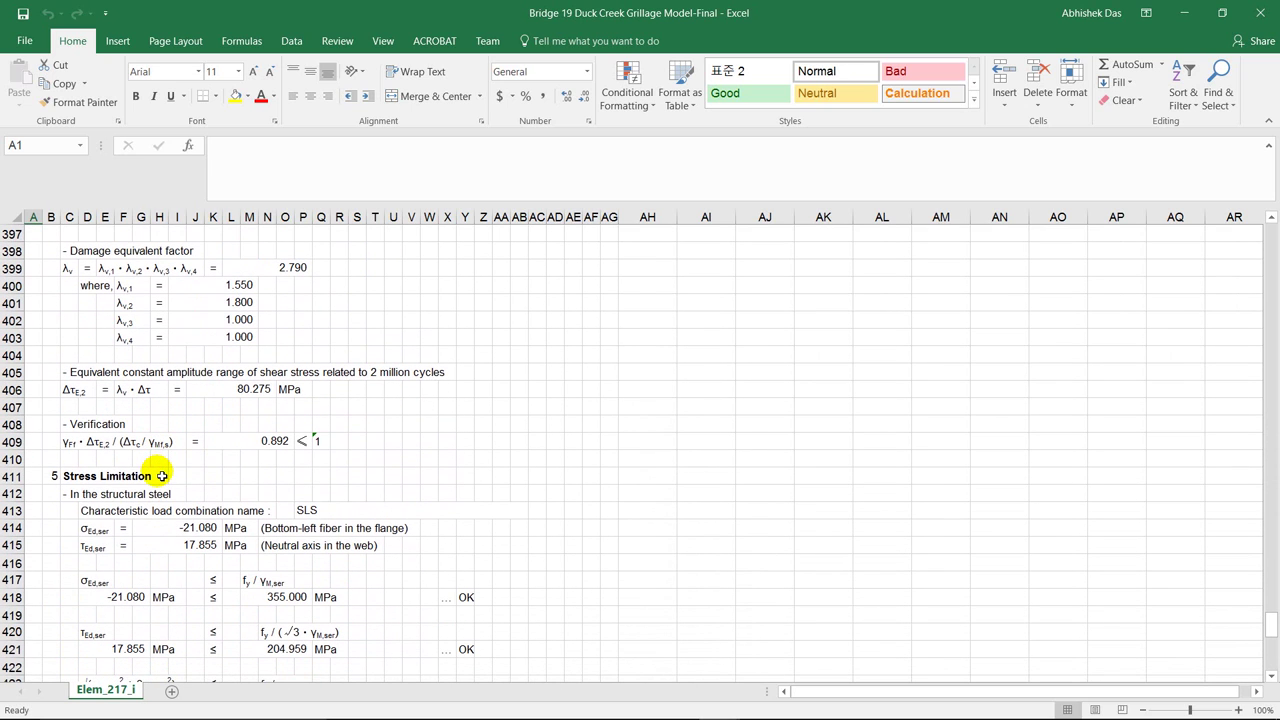
key("ctrl+f")
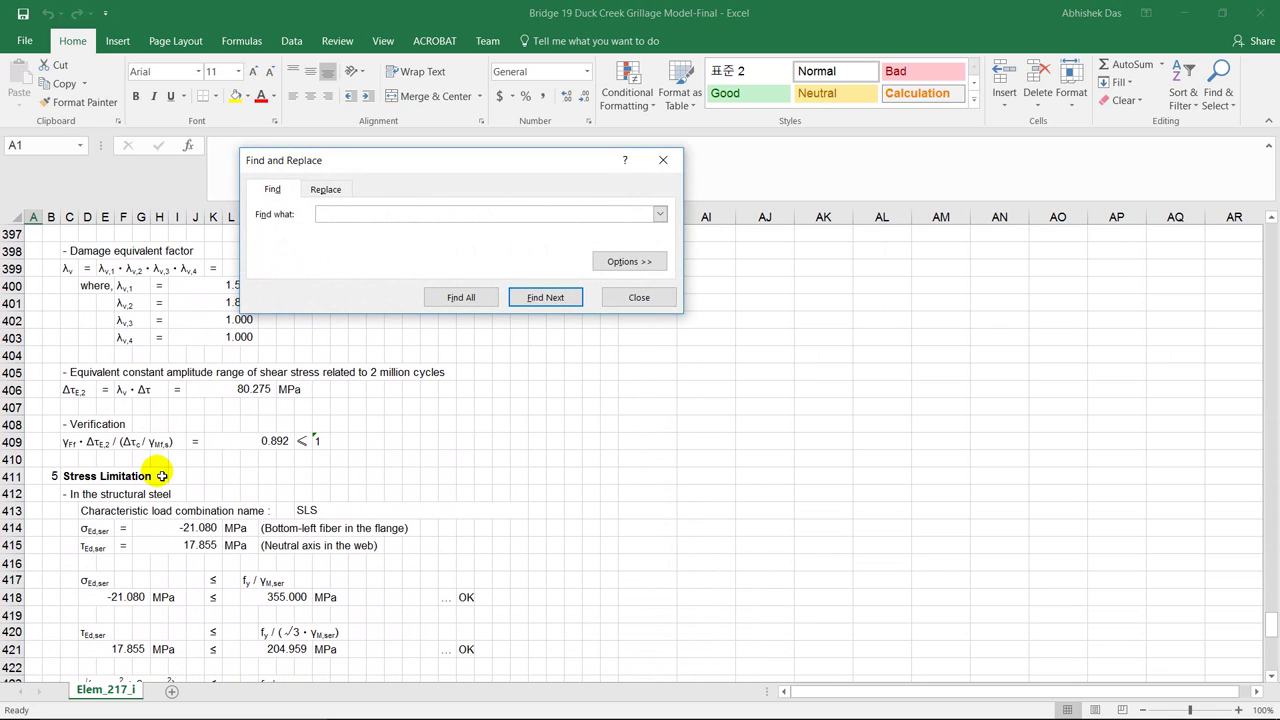
key("Escape")
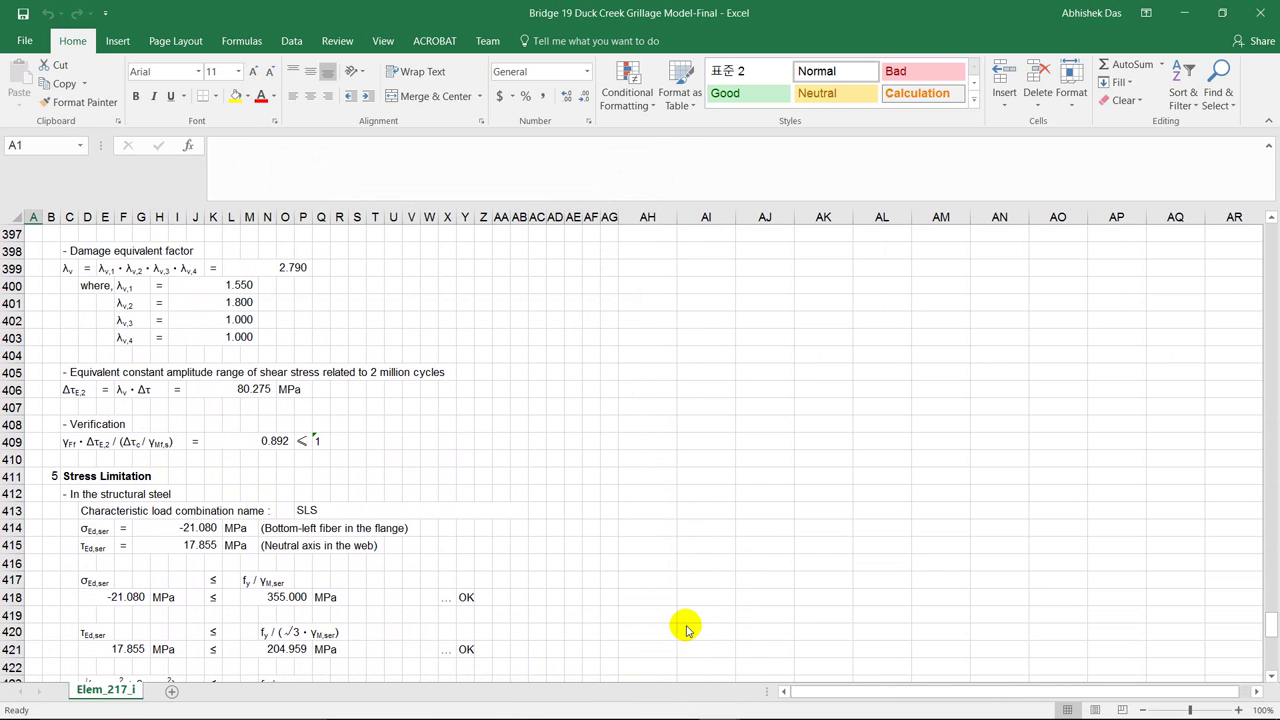
- Switch to the PowerPoint slide show on composite steel bridge design, at the Serviceability Checks slide
key("alt+Tab")
key("alt+Tab")
key("alt+Tab")
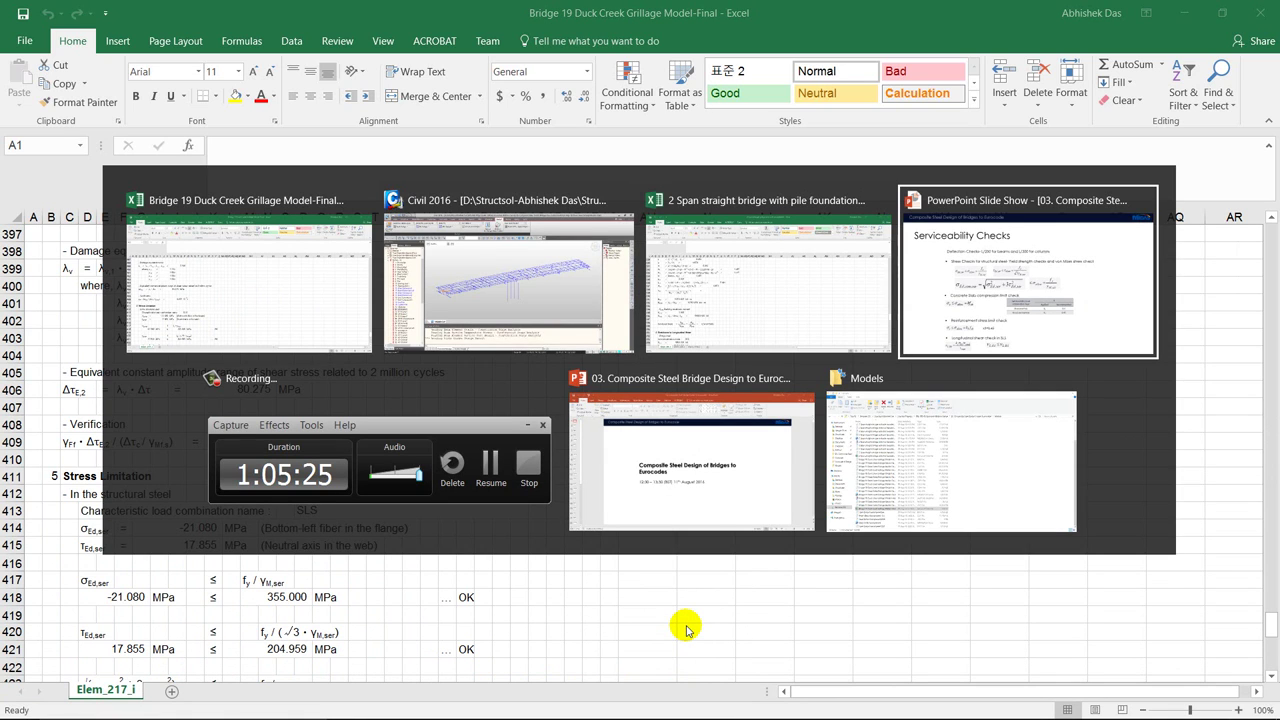